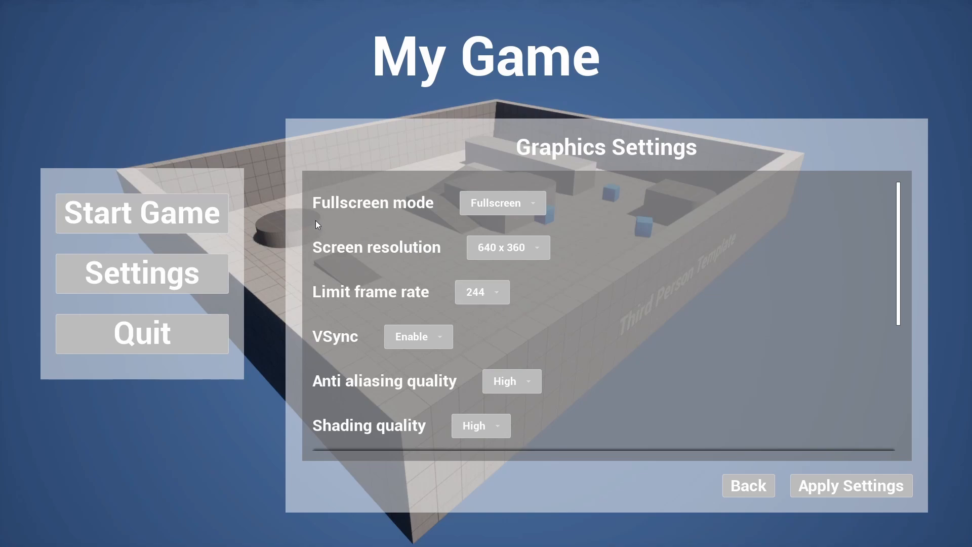
- Review the main menu's full list of graphics settings, from fullscreen mode to visual effects quality, and return to the menu
scroll(433, 259, down, 1)
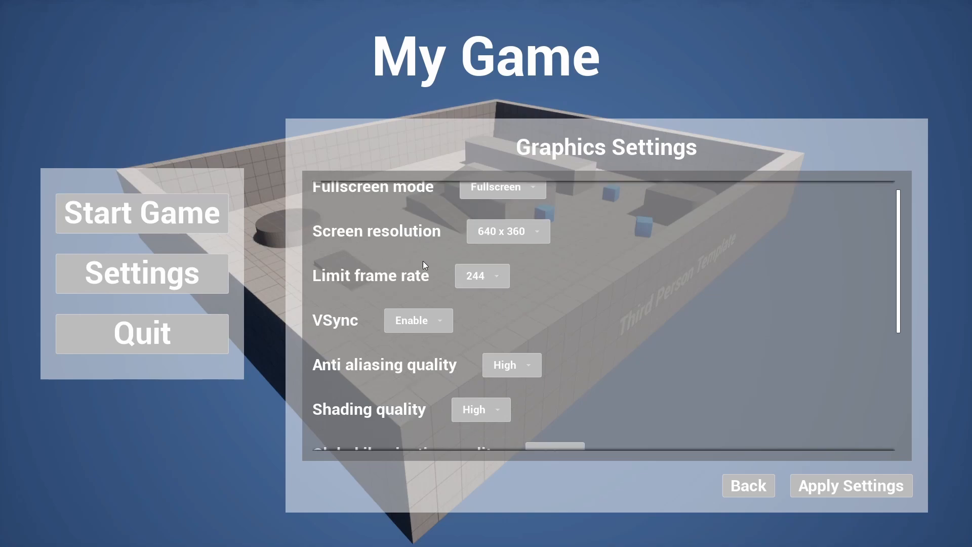
scroll(402, 265, up, 1)
scroll(338, 314, down, 5)
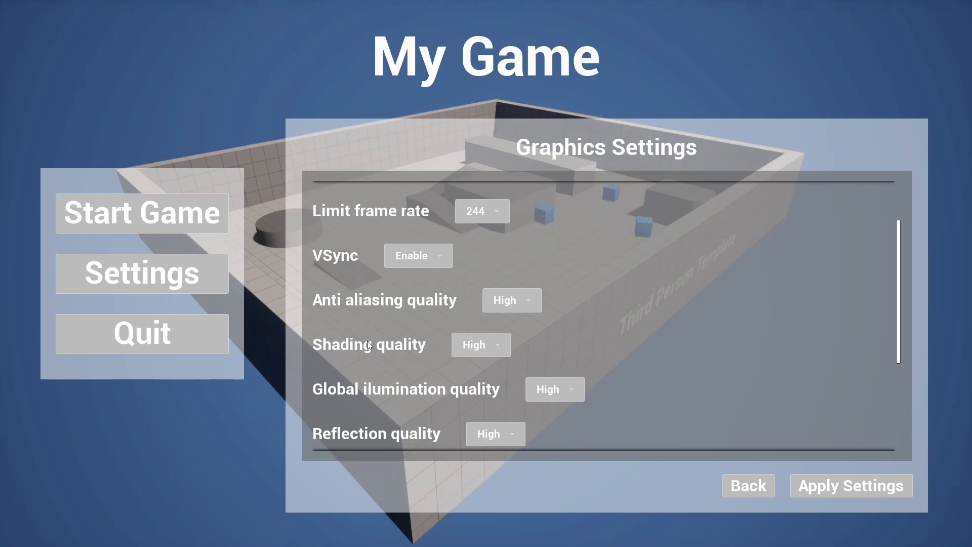
scroll(368, 292, down, 3)
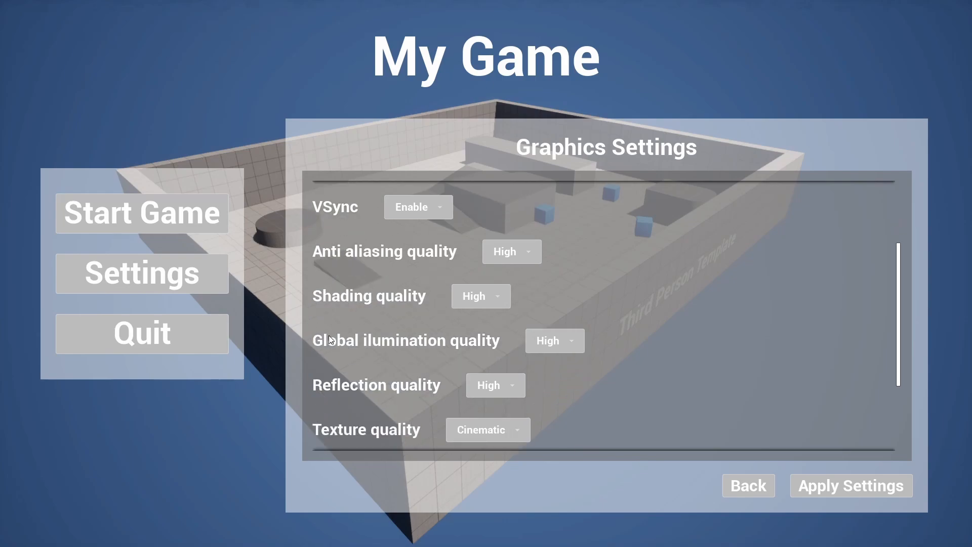
scroll(404, 343, down, 3)
scroll(323, 338, down, 5)
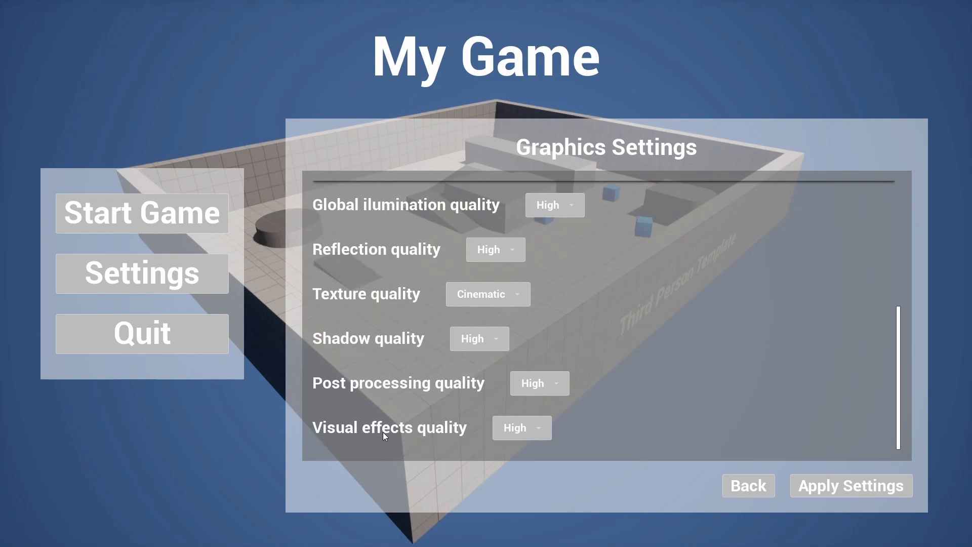
click(748, 496)
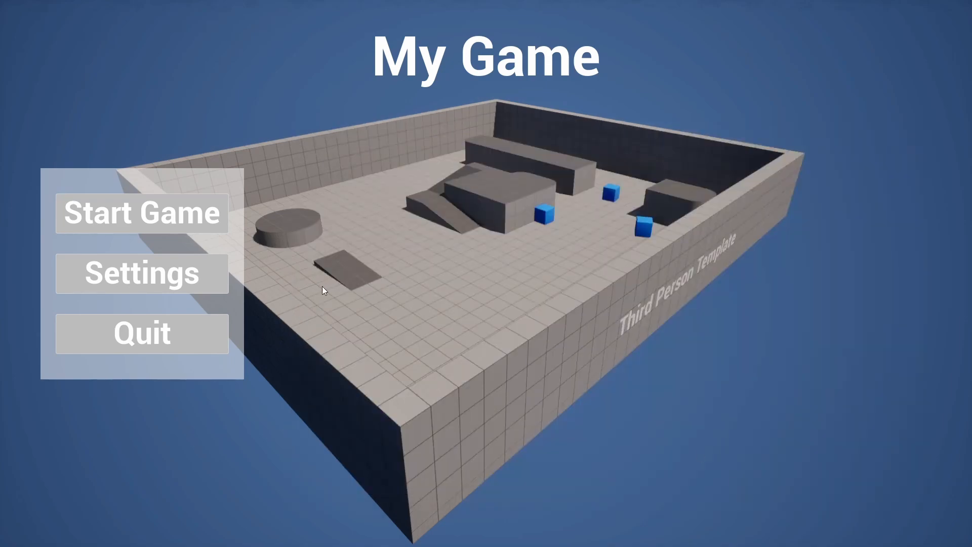
- Start the game from the main menu and run the character around the level
click(148, 222)
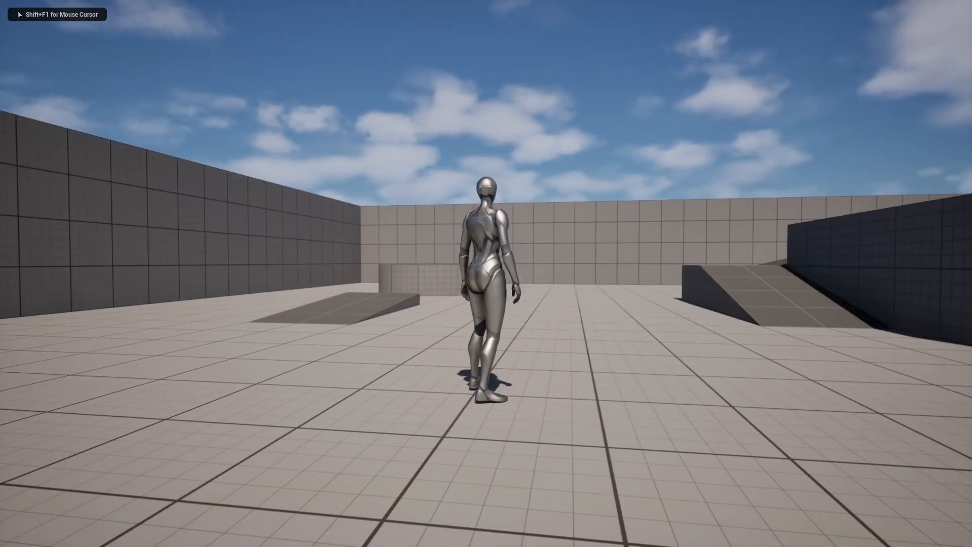
key(s)
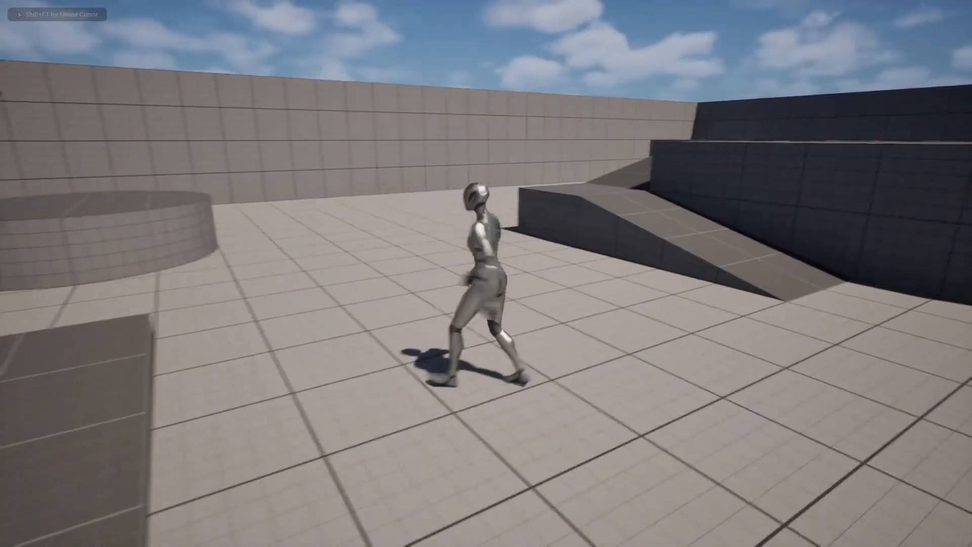
key(d)
key(w)
key(s)
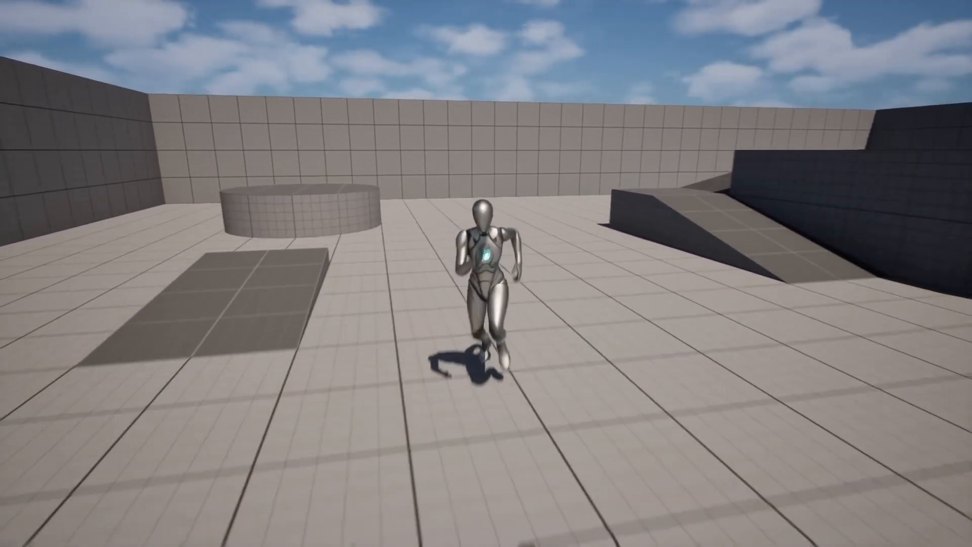
- Pause the game to view its graphics settings, then resume and run the character around
key(Escape)
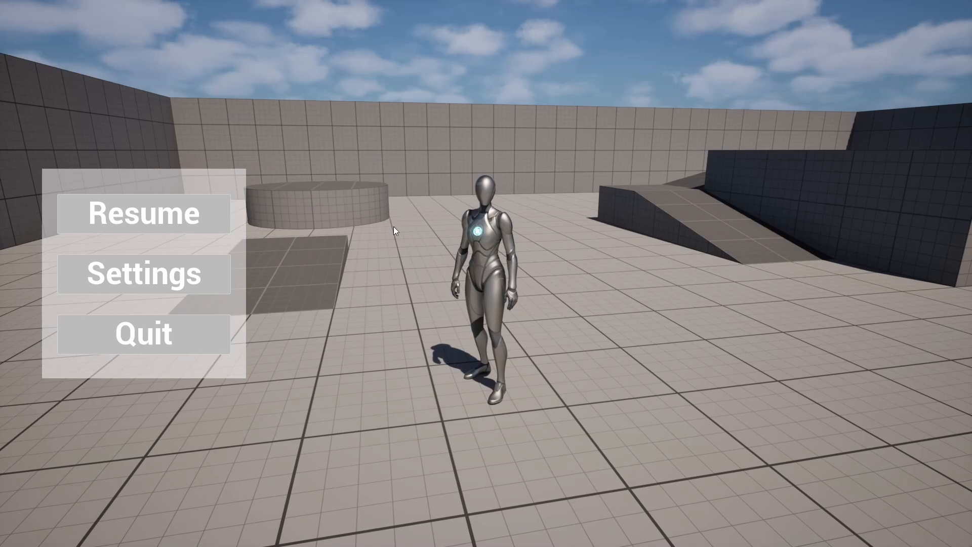
click(144, 274)
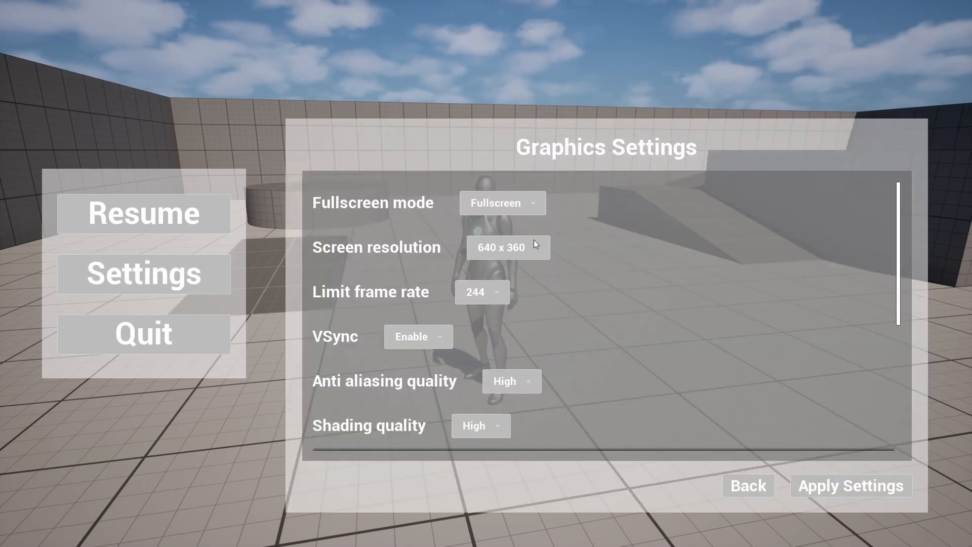
scroll(584, 254, down, 2)
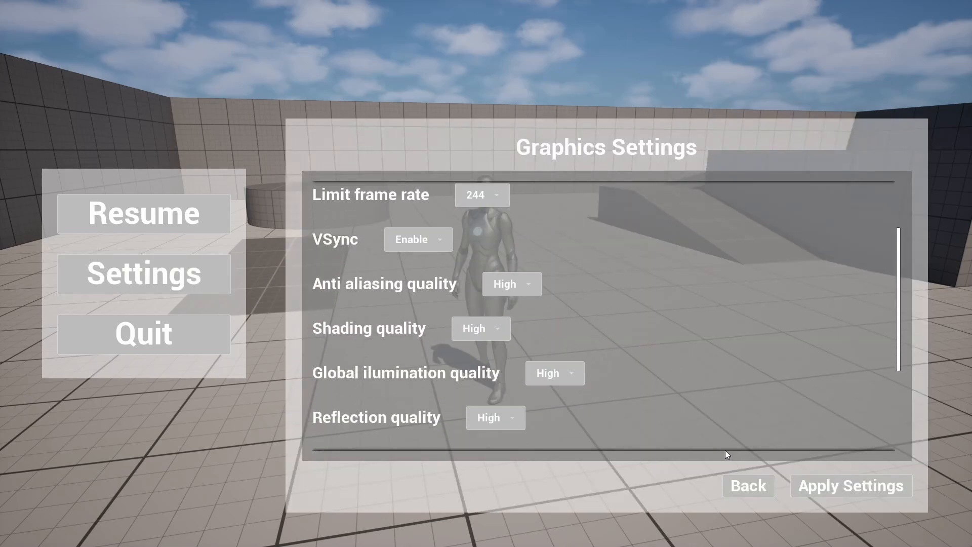
click(748, 485)
click(162, 207)
key(w)
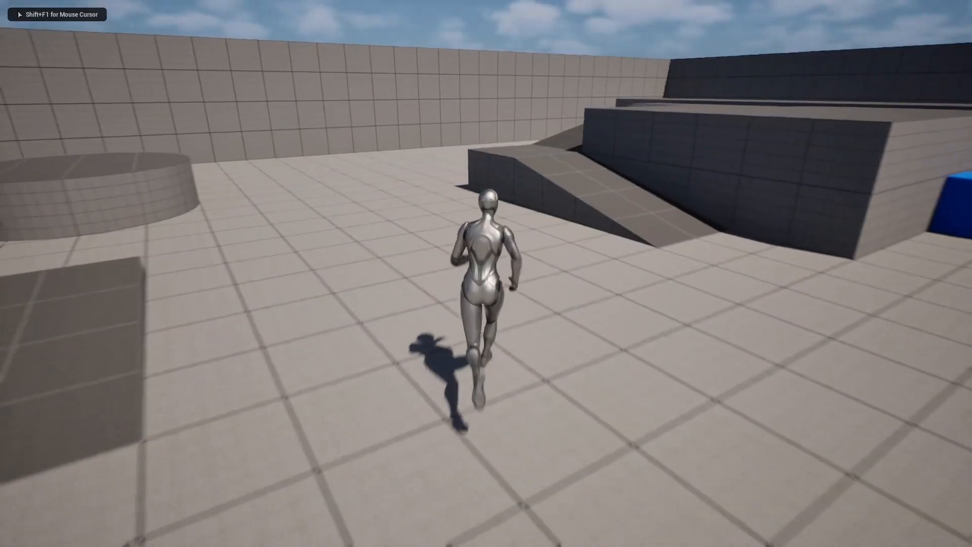
key(a)
key(d)
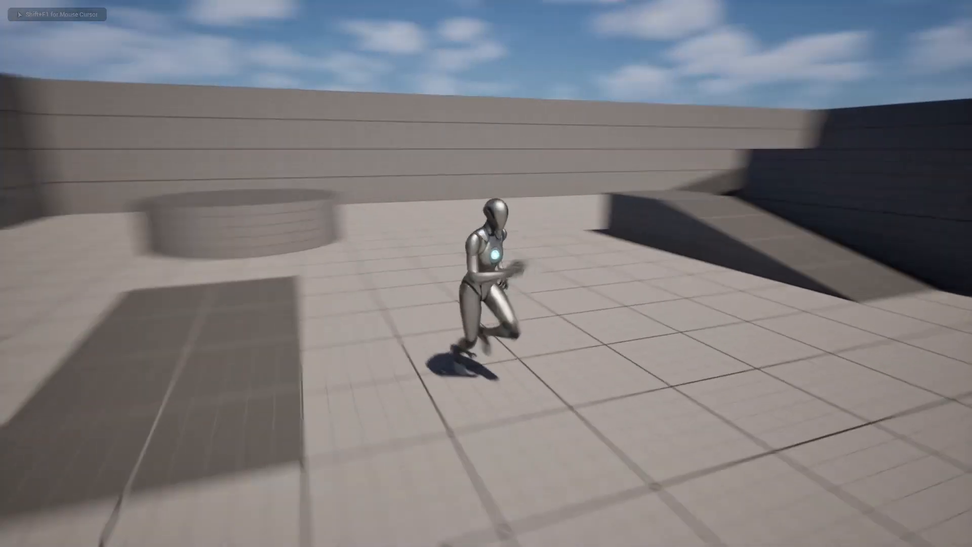
- Pause the game, set the shadow quality to Low and apply the graphics settings
key(Escape)
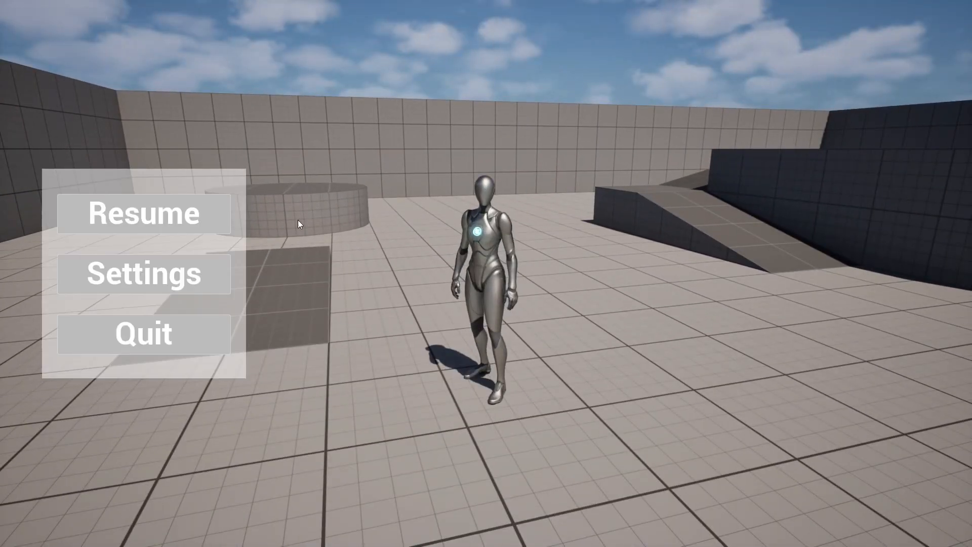
click(176, 273)
scroll(570, 319, down, 5)
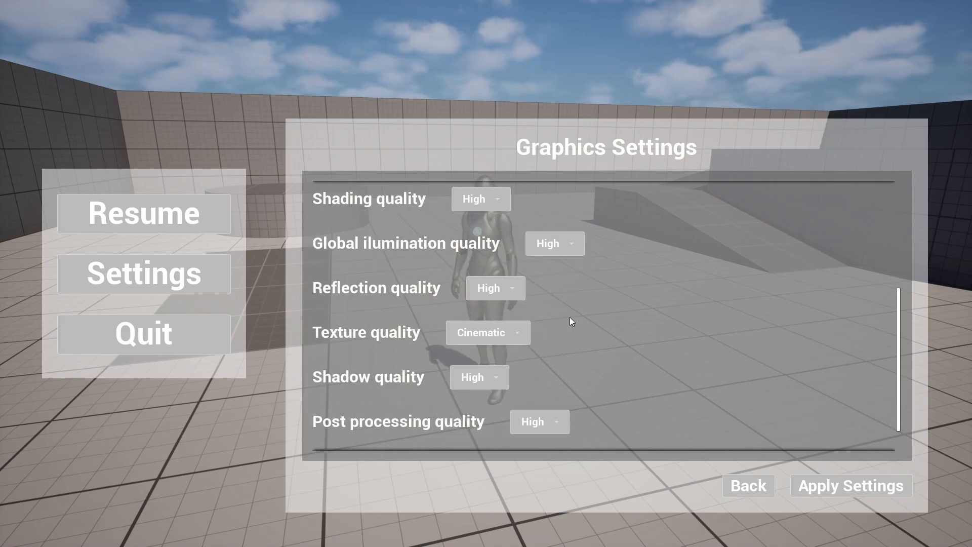
click(469, 382)
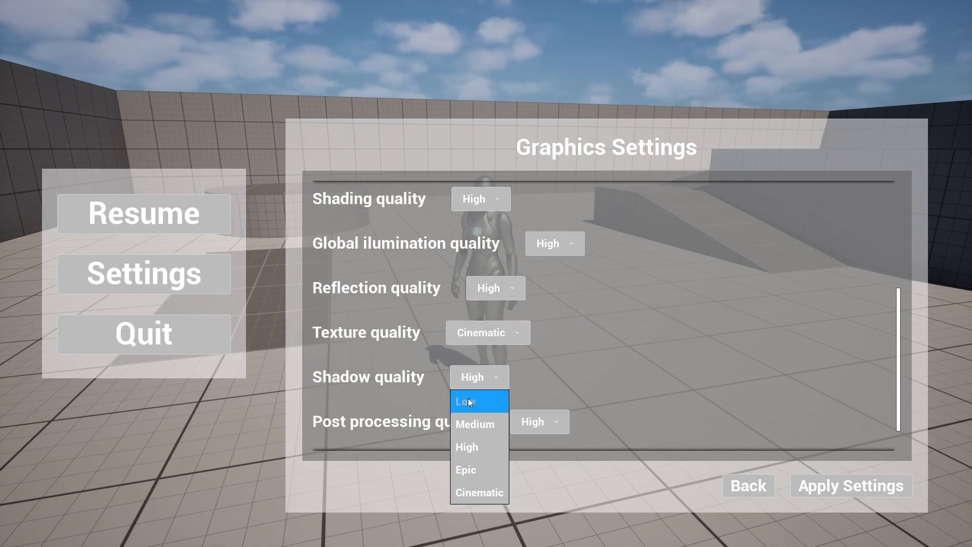
click(467, 398)
click(885, 493)
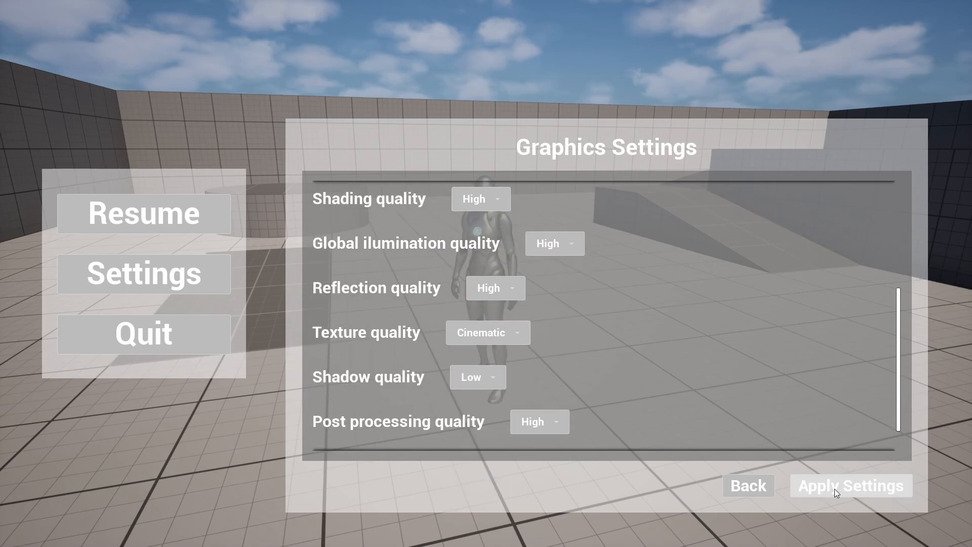
- Resume the game and check the character's shadow while running and jumping
click(760, 485)
click(97, 208)
key(w)
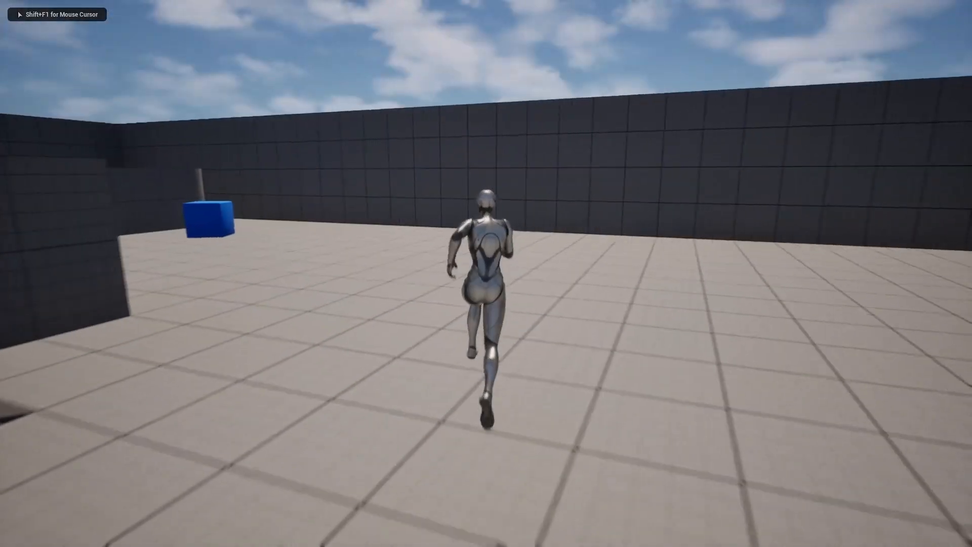
key(space)
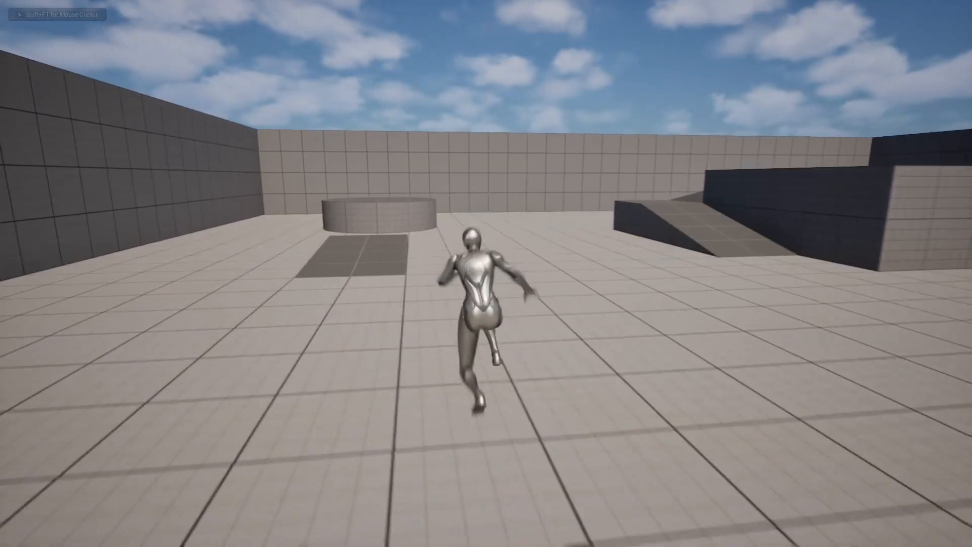
- Pause the game, set the shadow quality to High, apply it and resume playing
key(Escape)
click(144, 274)
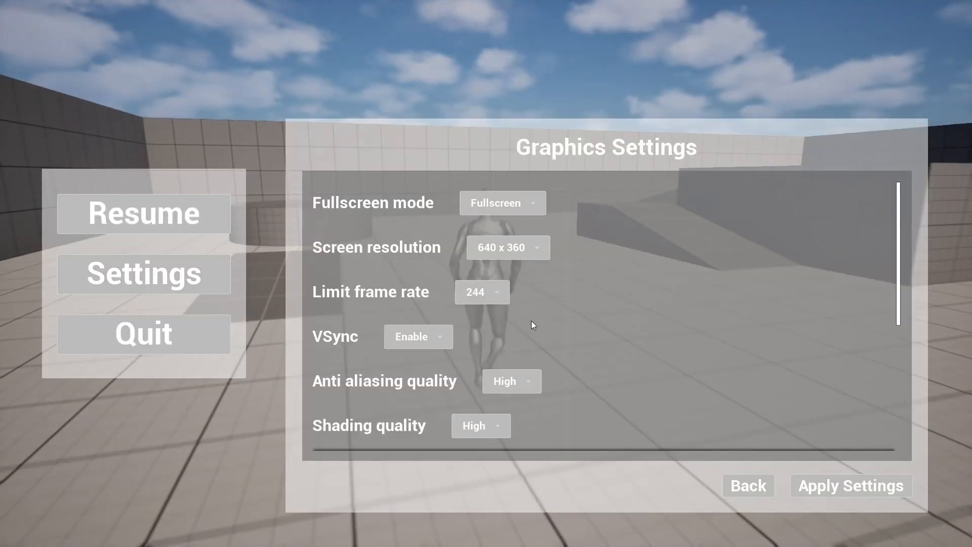
scroll(533, 324, down, 6)
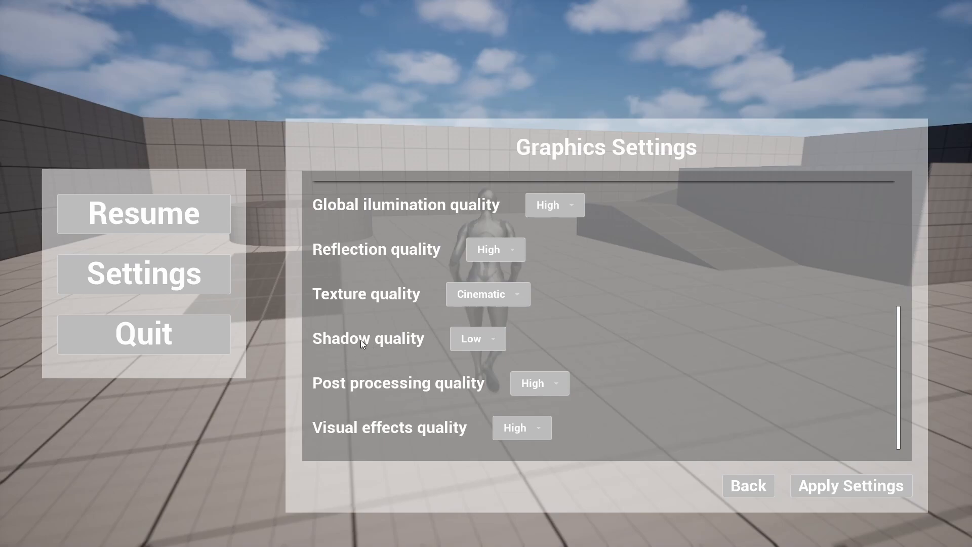
click(477, 339)
click(469, 408)
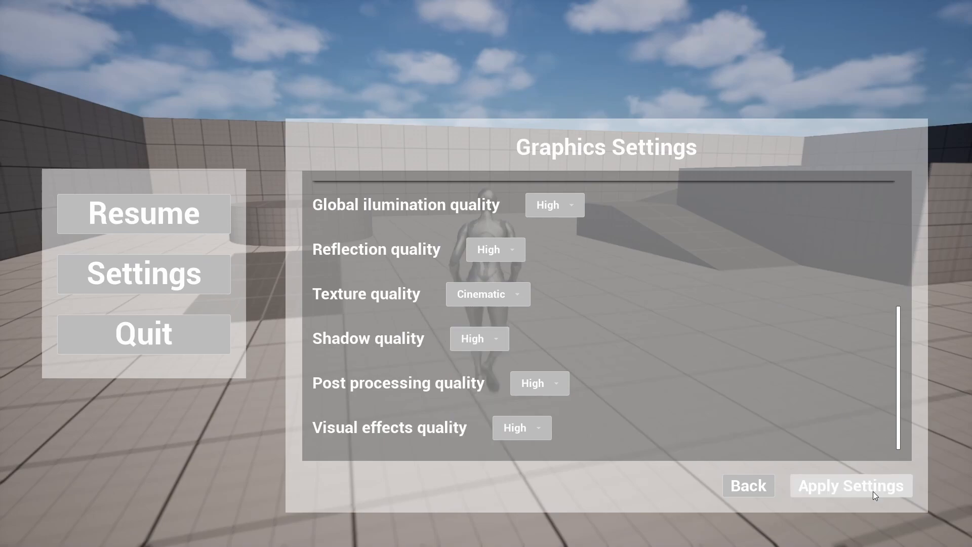
click(732, 478)
click(185, 201)
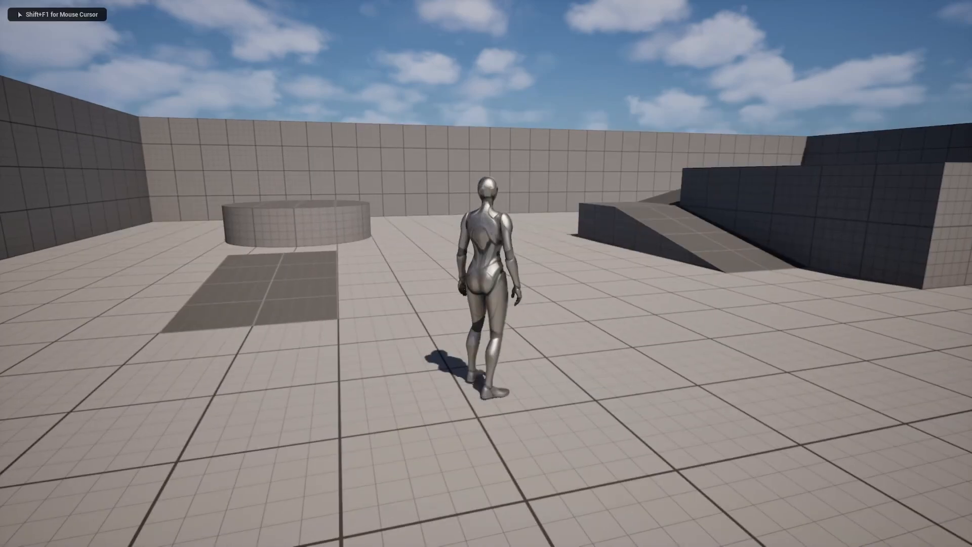
key(w)
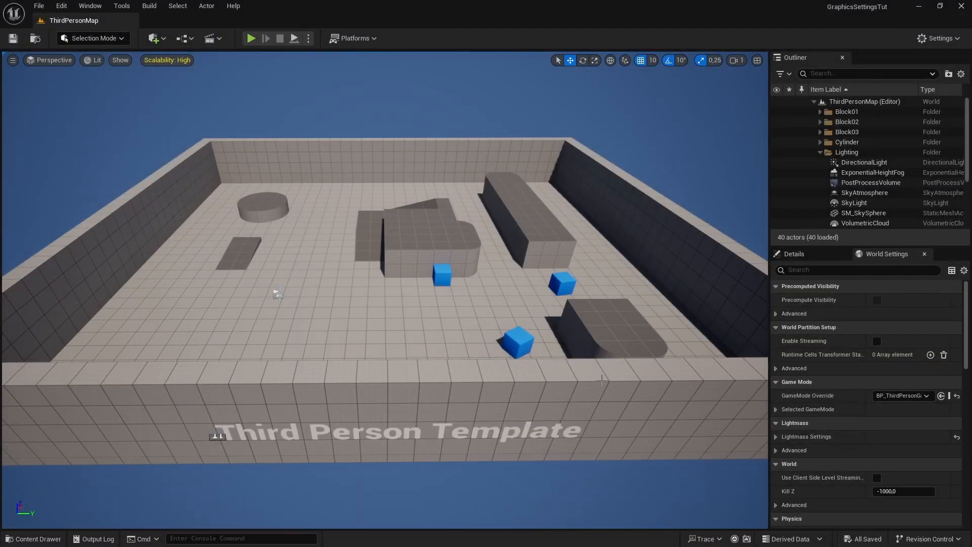
- Create a folder named Widgets in the project's Content folder and open it
key(ctrl+space)
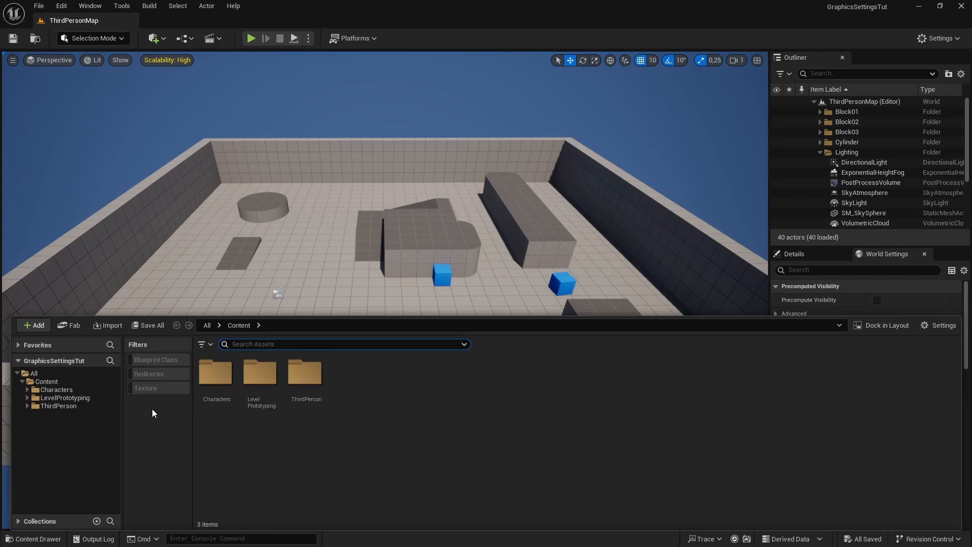
click(47, 382)
right_click(408, 463)
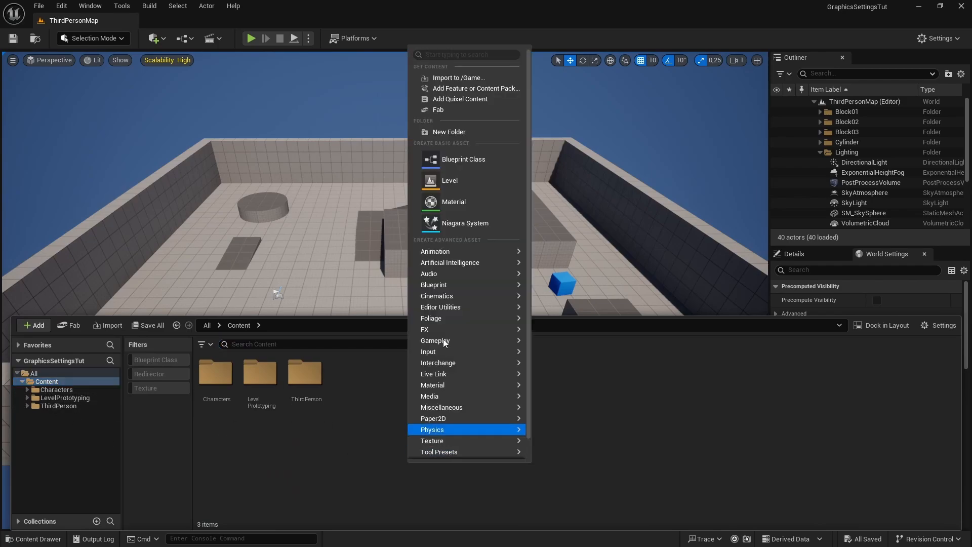
click(462, 132)
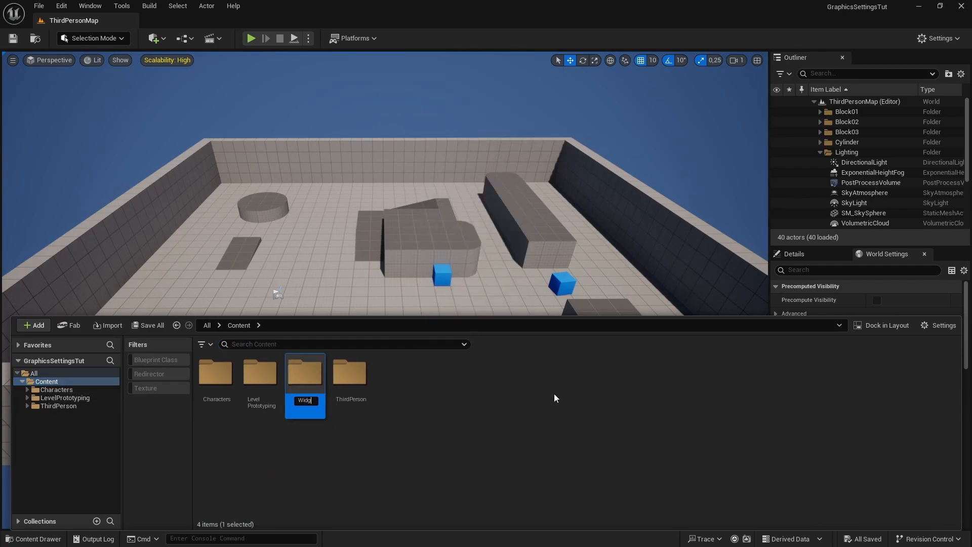
key(Return)
double_click(350, 375)
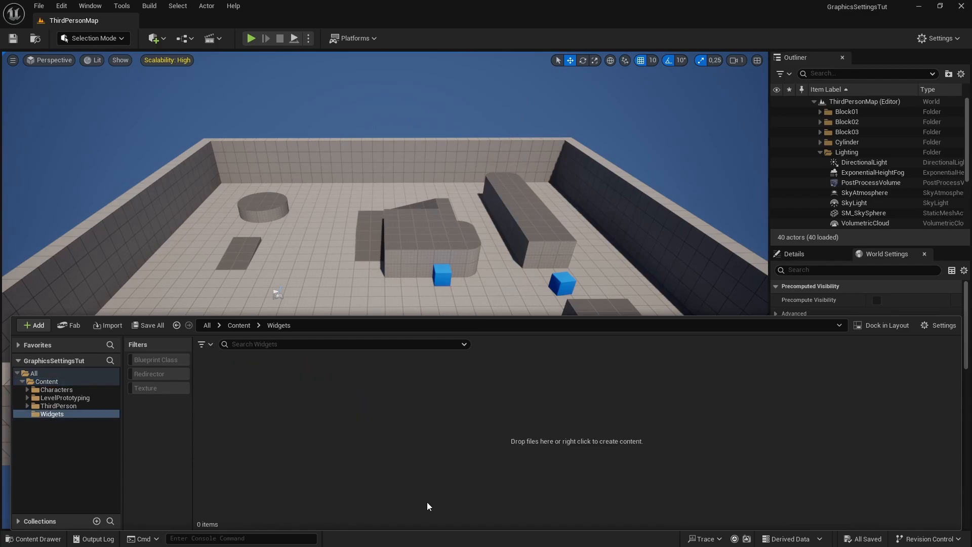
- Create a MainMenu folder inside Widgets and open it
right_click(284, 421)
click(335, 93)
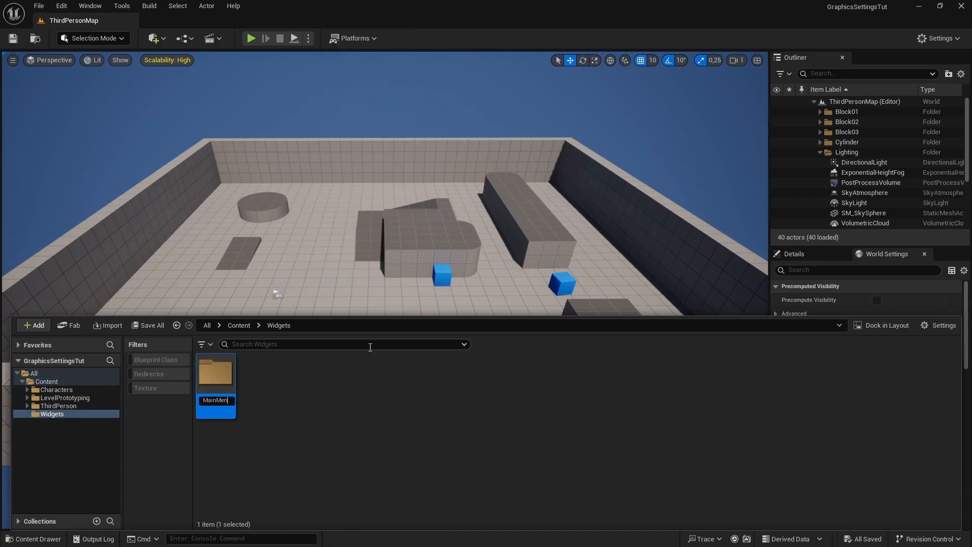
double_click(216, 377)
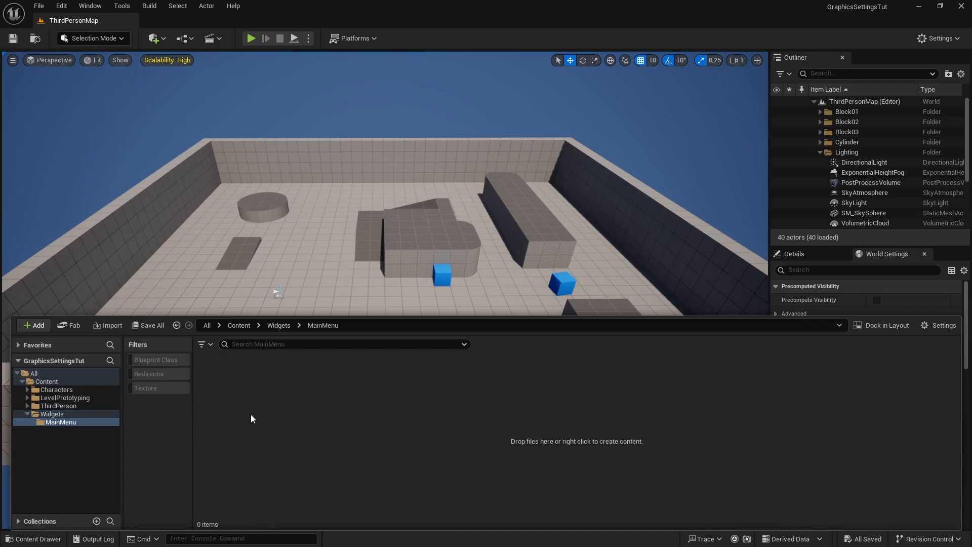
- Create a Widget Blueprint named WB_MainMenu in the MainMenu folder, using User Widget as its parent class
right_click(286, 393)
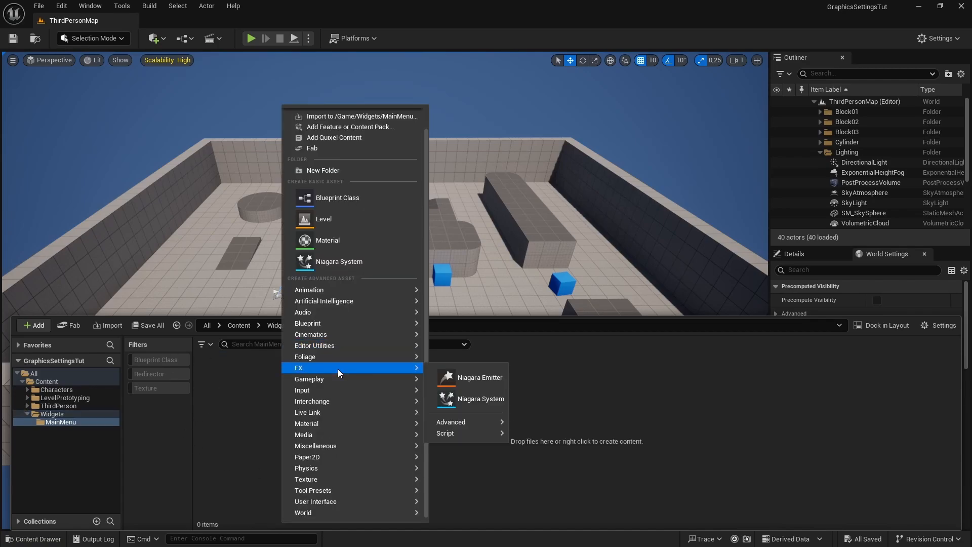
mouse_move(326, 499)
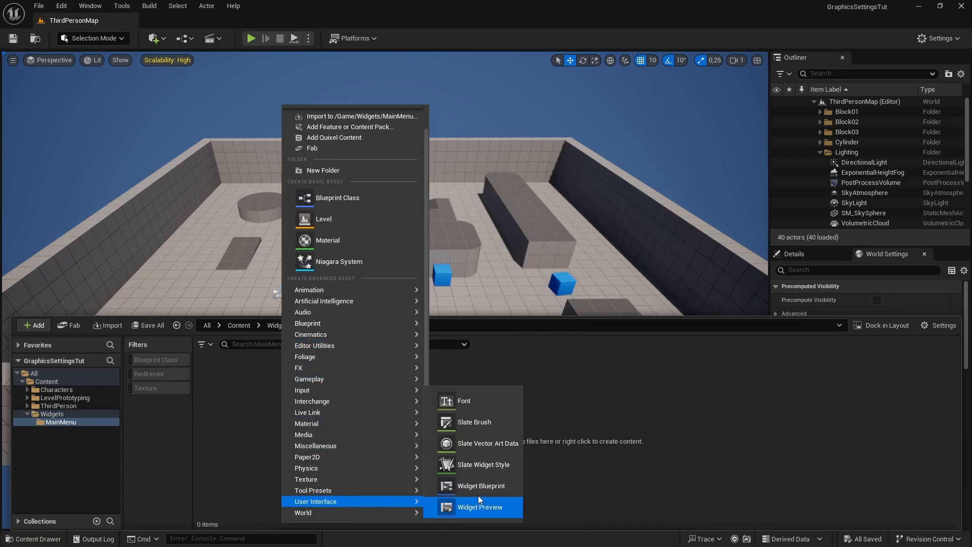
click(490, 488)
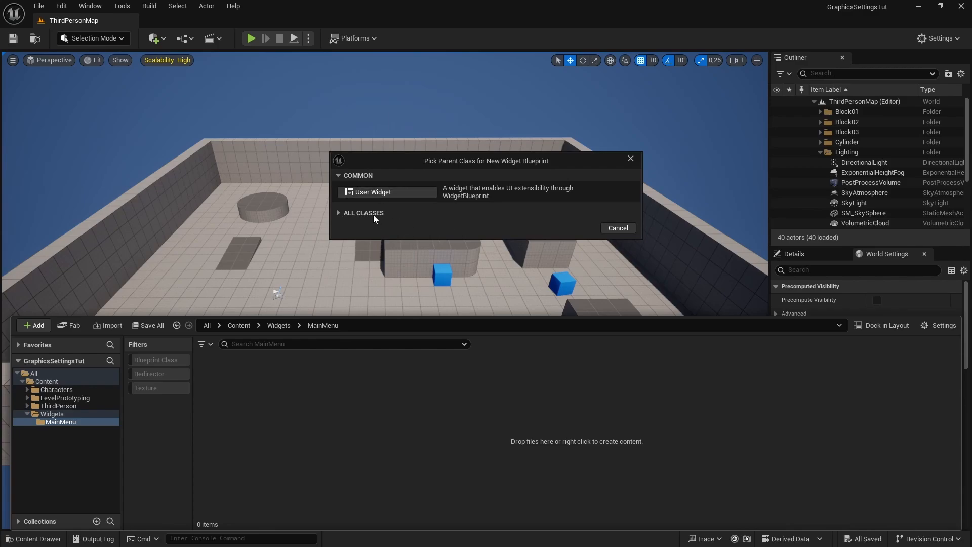
click(379, 192)
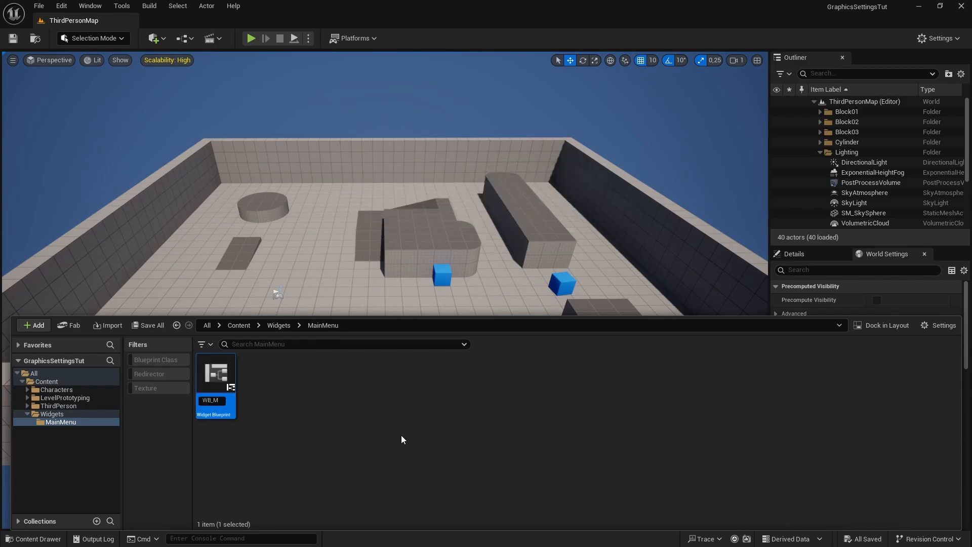
key(Return)
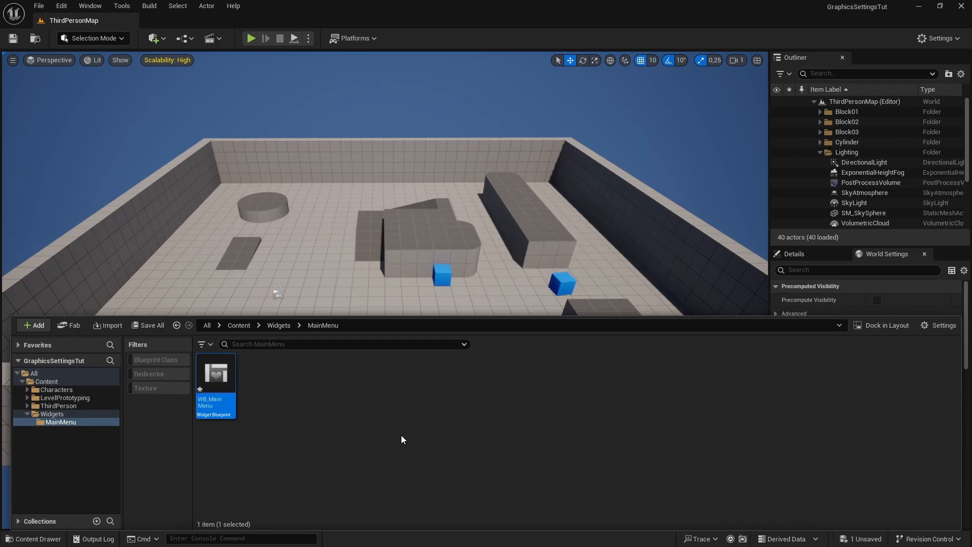
- Open the WB_MainMenu widget for editing and add a Canvas Panel as its root
double_click(230, 390)
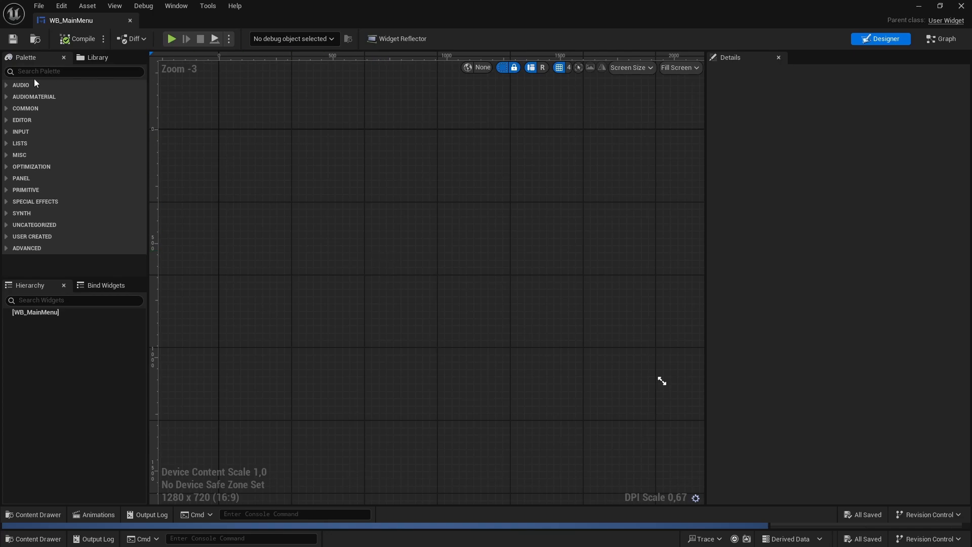
text(Canvas)
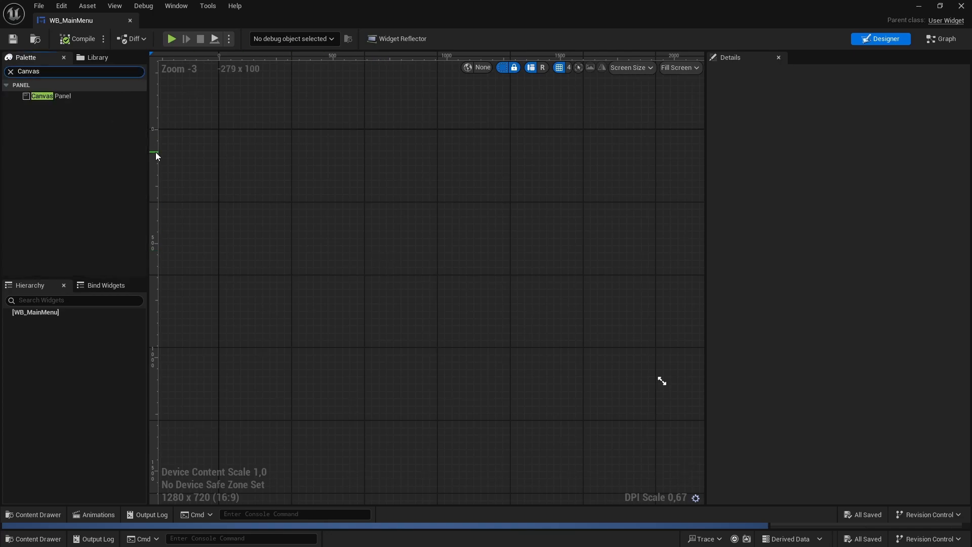
drag(72, 105, 51, 318)
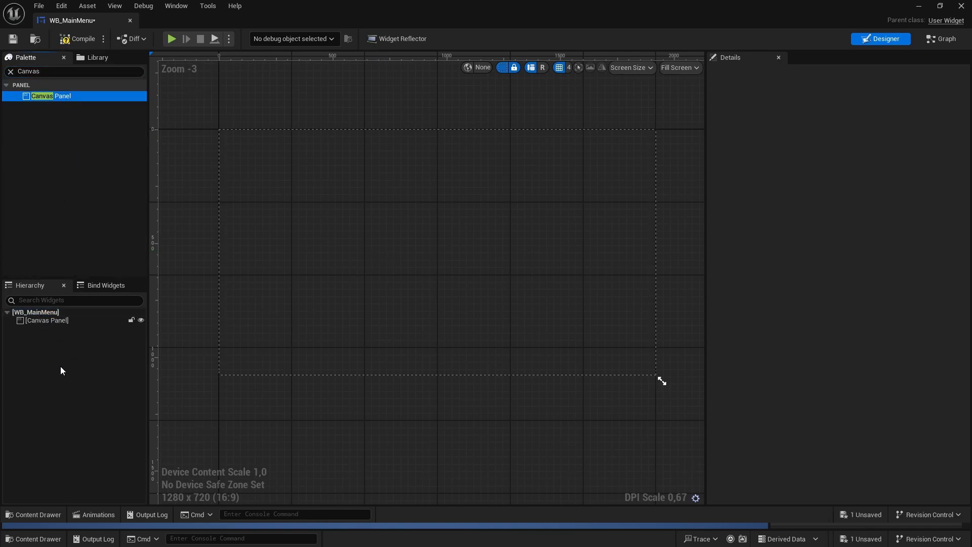
- Add a Border widget inside the Canvas Panel
click(10, 72)
text(Border)
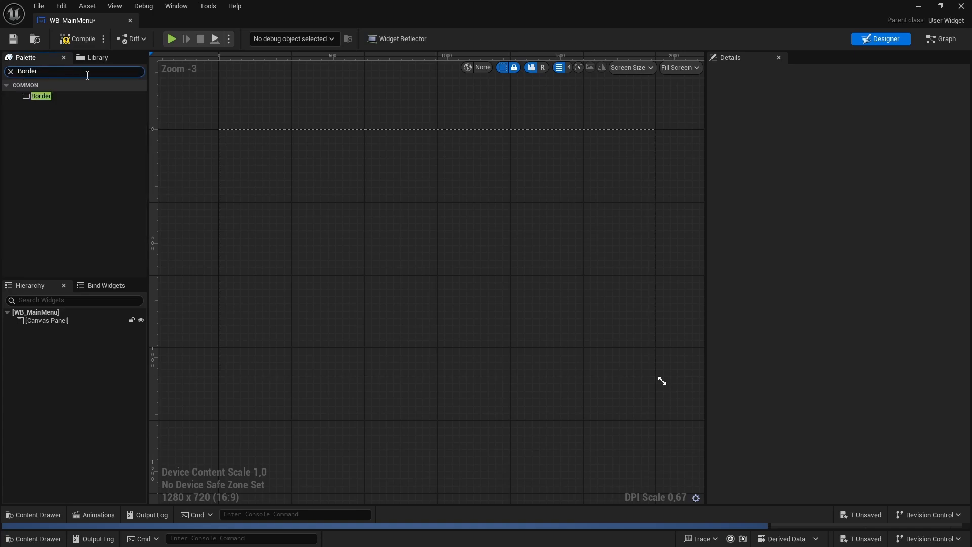
drag(41, 96, 46, 215)
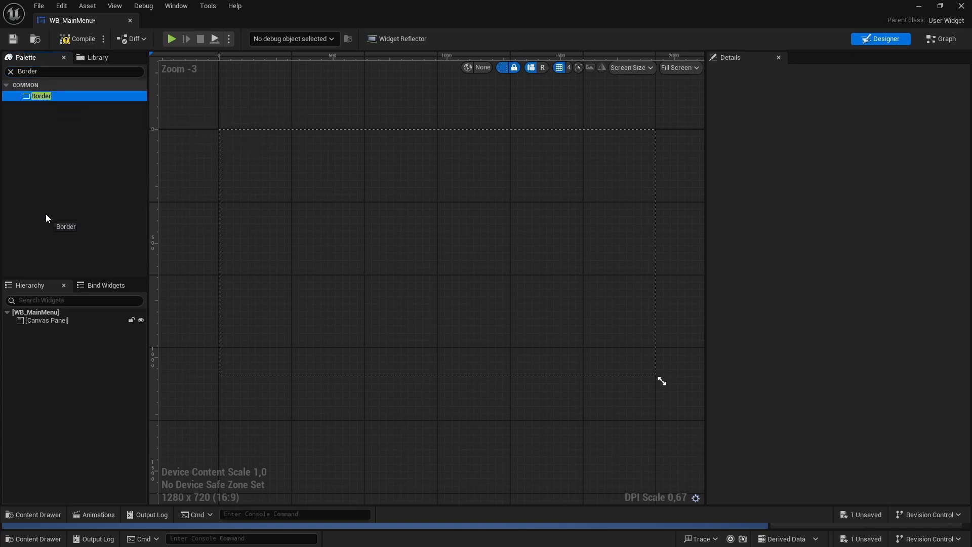
drag(44, 320, 46, 322)
- Anchor the border to stretch over the whole canvas in both directions, with all four offsets at 0
click(47, 329)
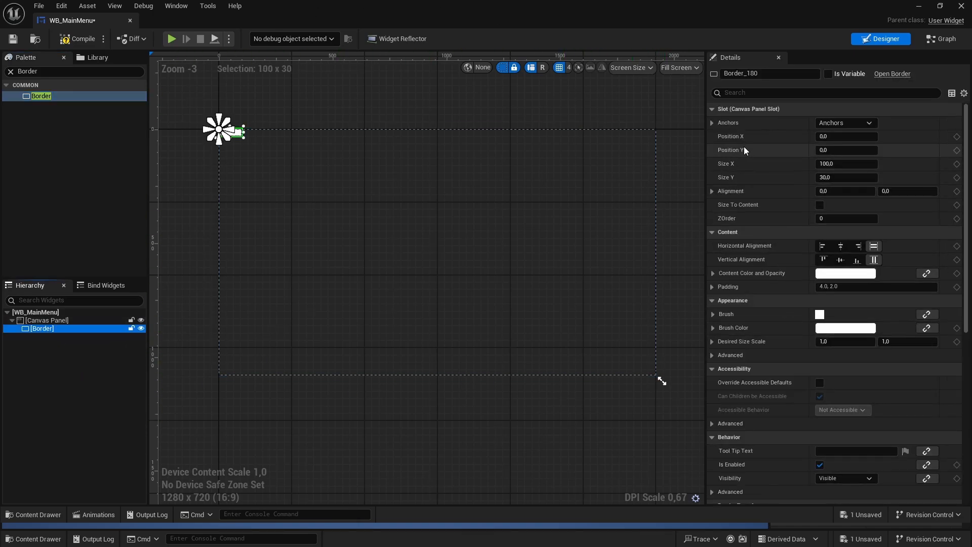
click(830, 123)
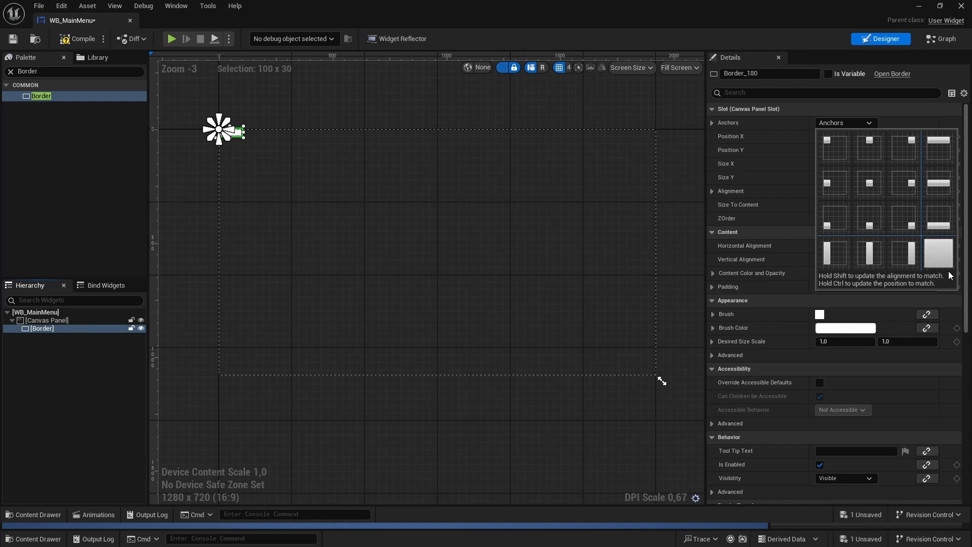
ctrl+click(938, 253)
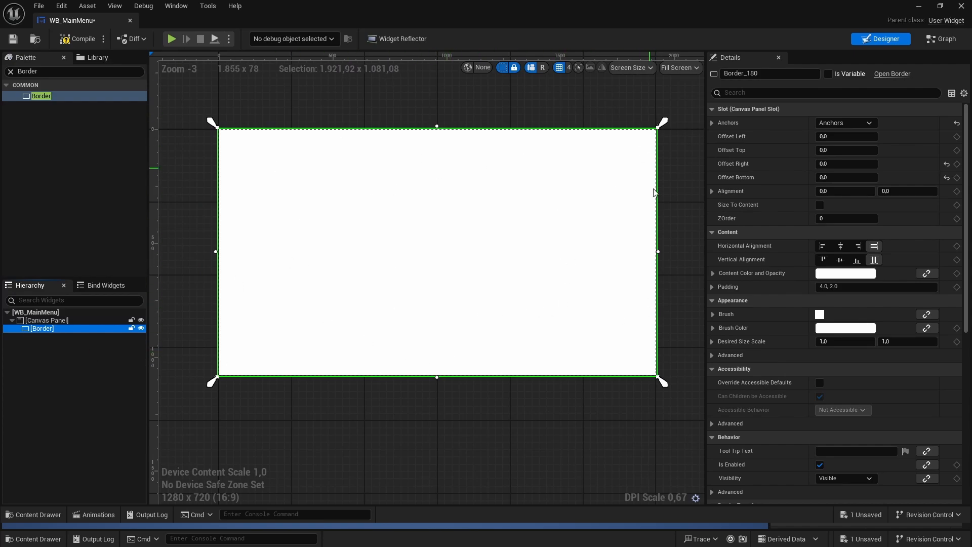
click(563, 105)
scroll(565, 104, up, 1)
scroll(573, 118, down, 1)
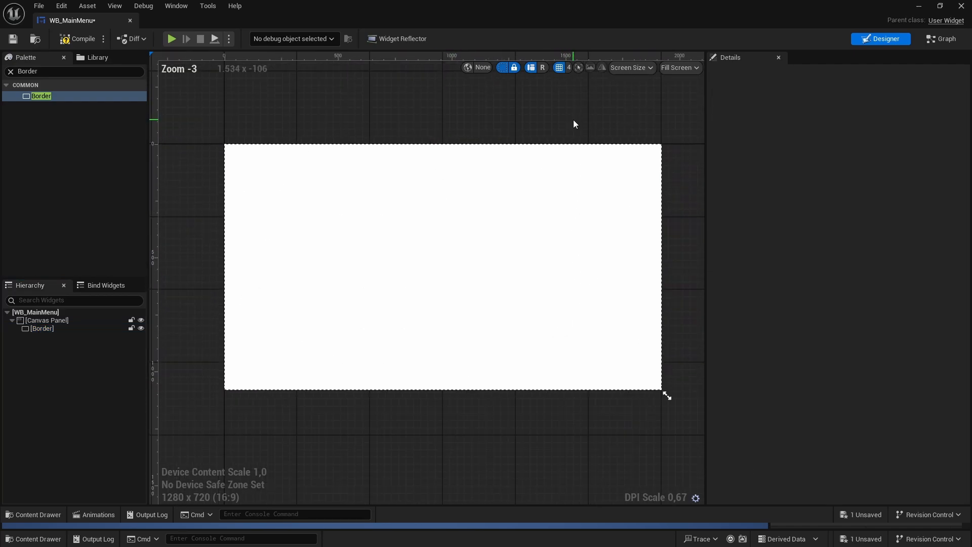
right_drag(395, 87, 400, 114)
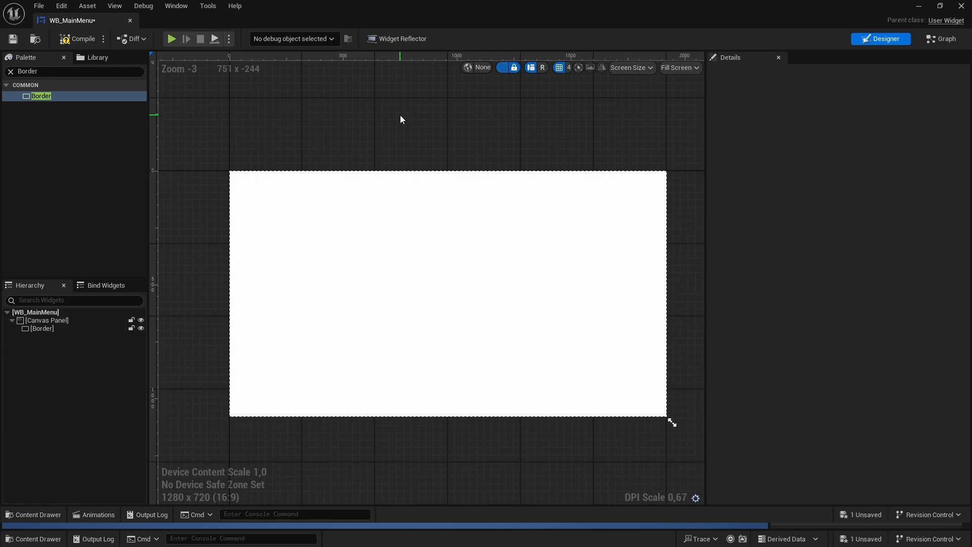
- Set the border's brush image to the Background texture, and compile and save the widget
click(45, 328)
click(713, 315)
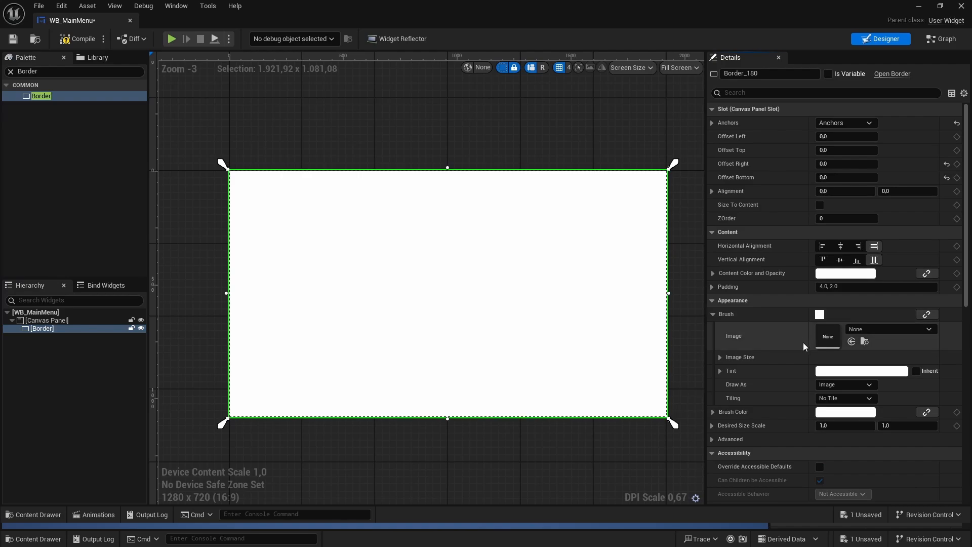
click(852, 329)
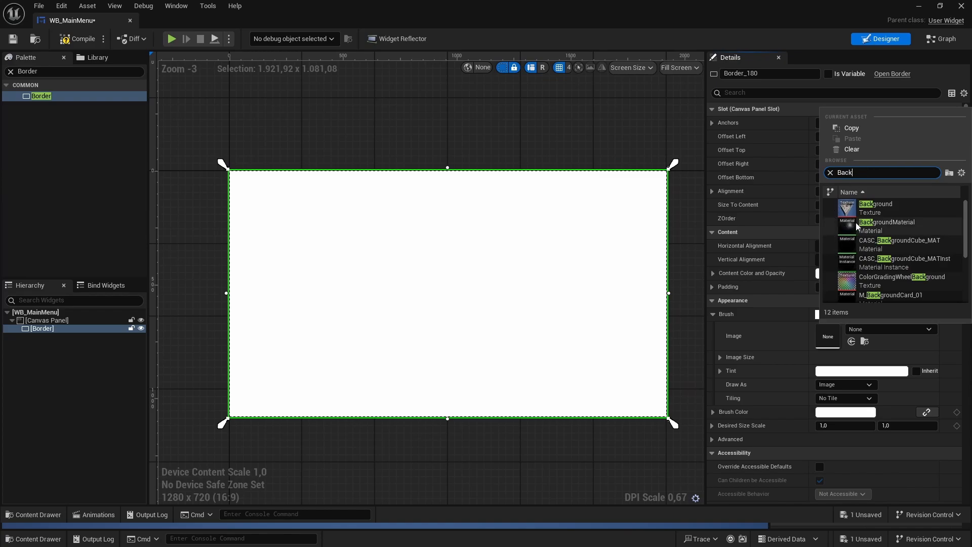
click(881, 208)
click(485, 137)
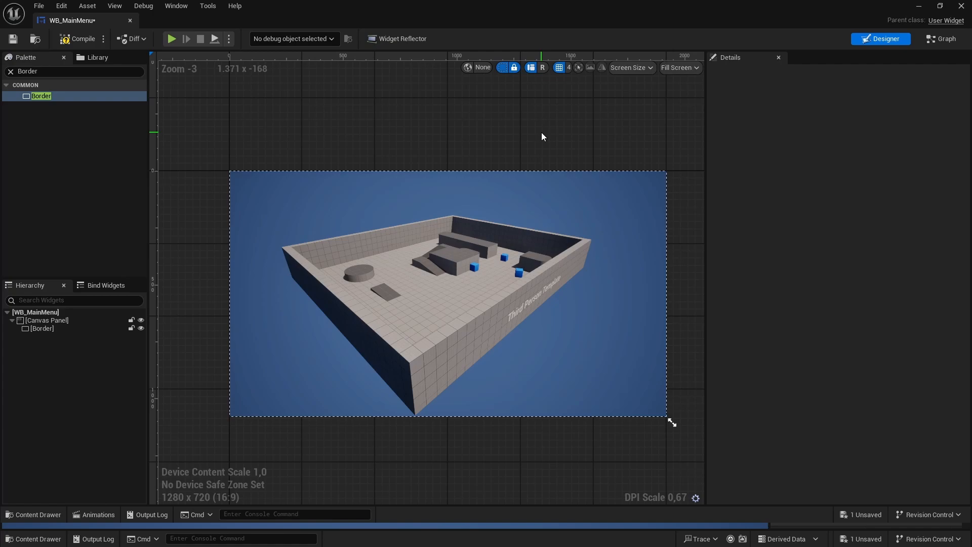
right_drag(608, 132, 596, 132)
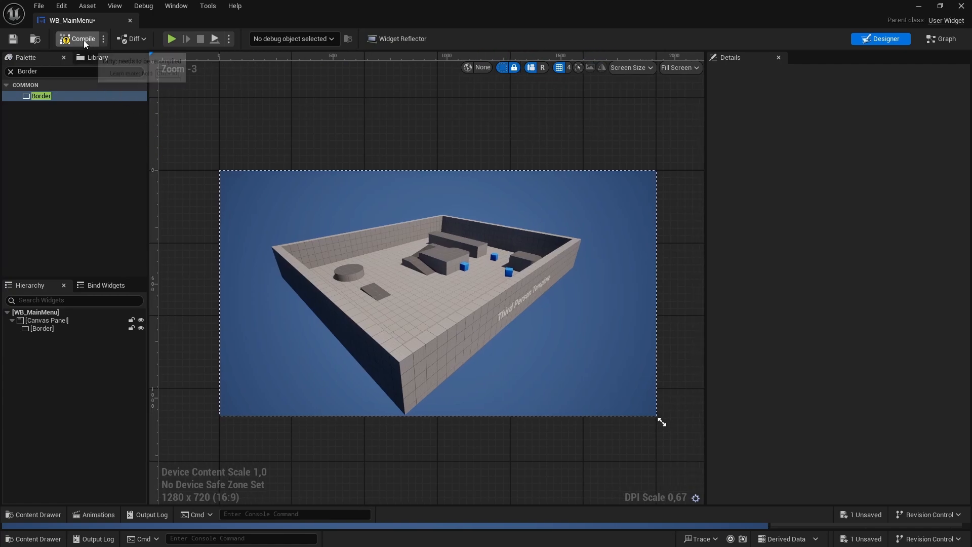
click(12, 42)
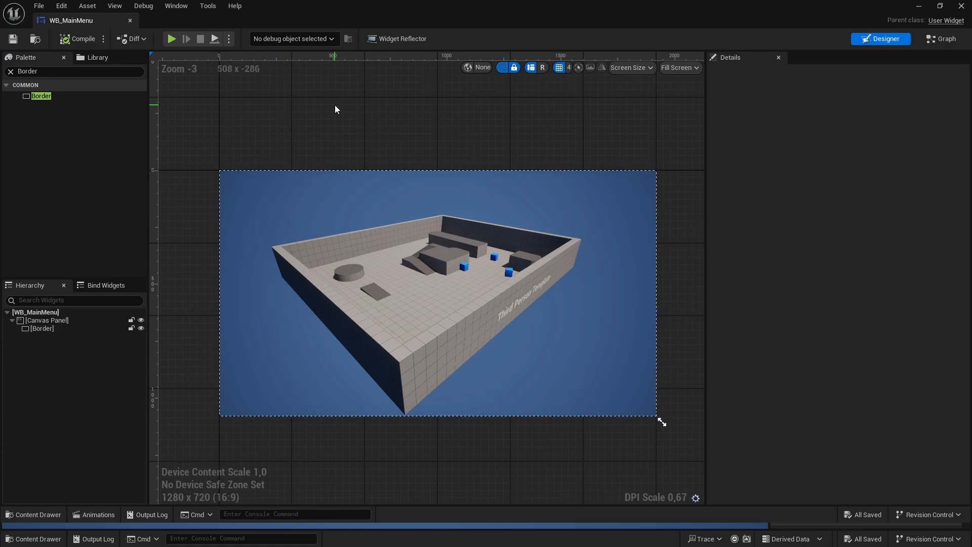
- Add an Overlay inside the background border and set its slot padding to 0
click(10, 72)
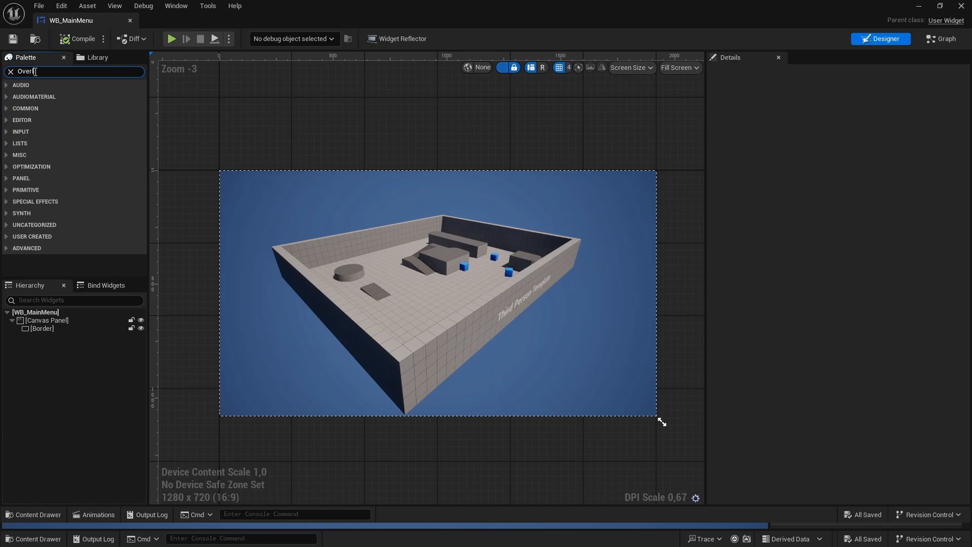
drag(42, 95, 46, 328)
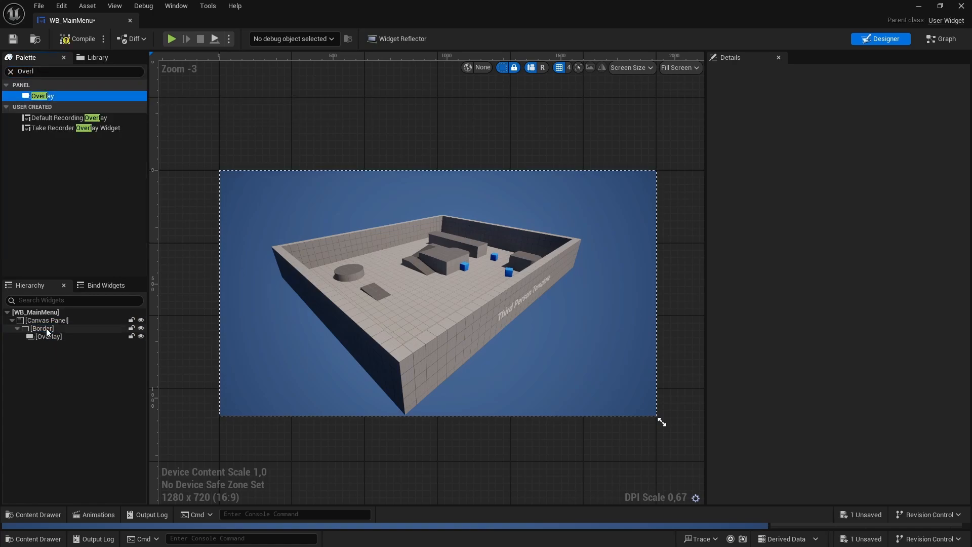
click(74, 340)
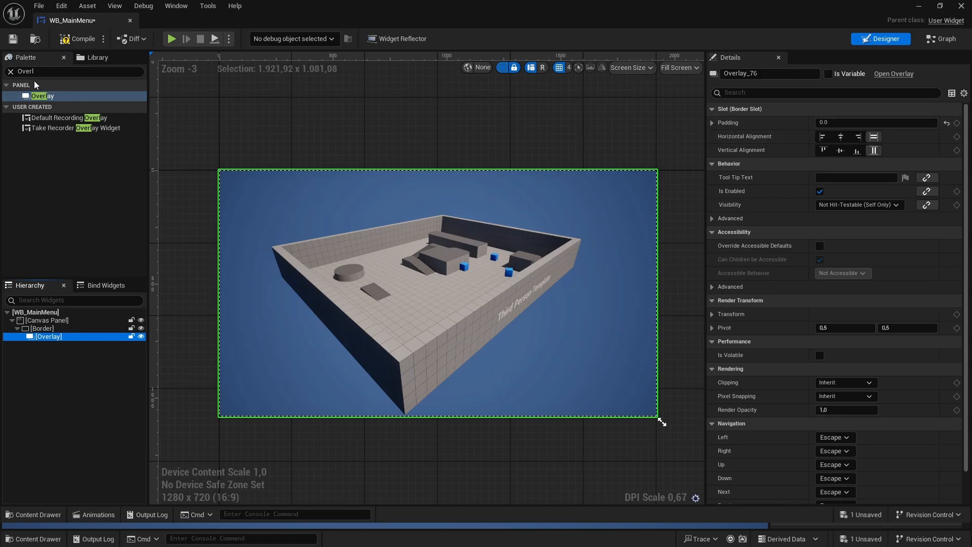
- Add a second Border widget inside the Overlay
click(10, 72)
text(B)
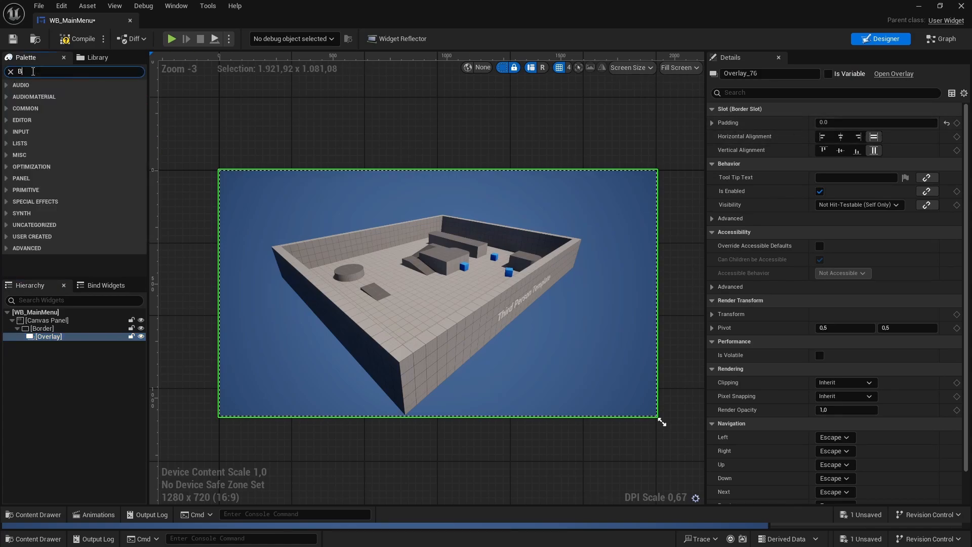
text(orde)
drag(50, 97, 64, 114)
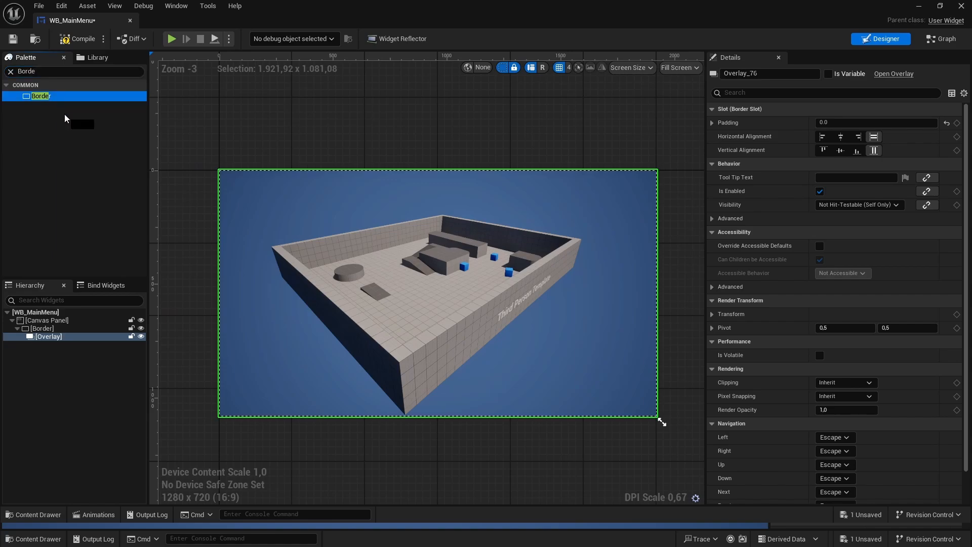
drag(21, 295, 47, 337)
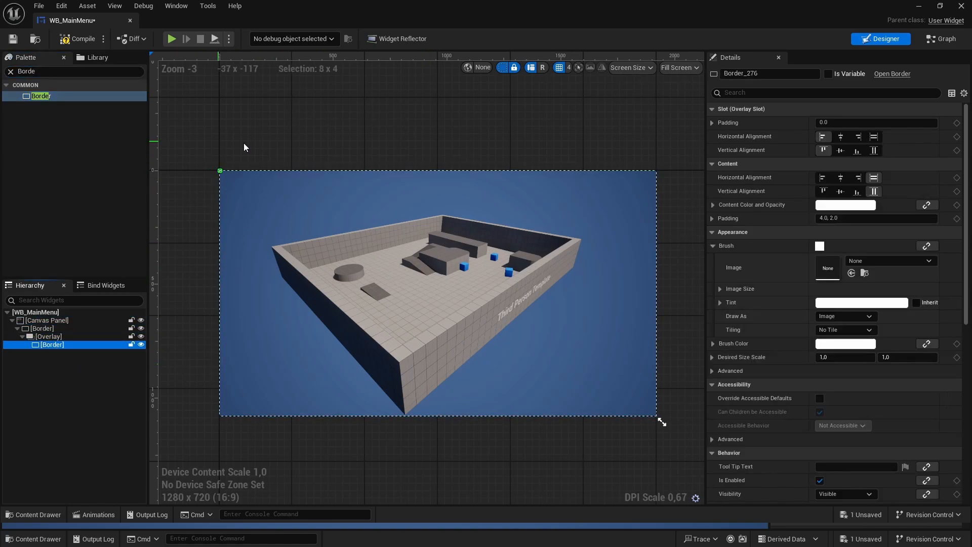
right_click(520, 111)
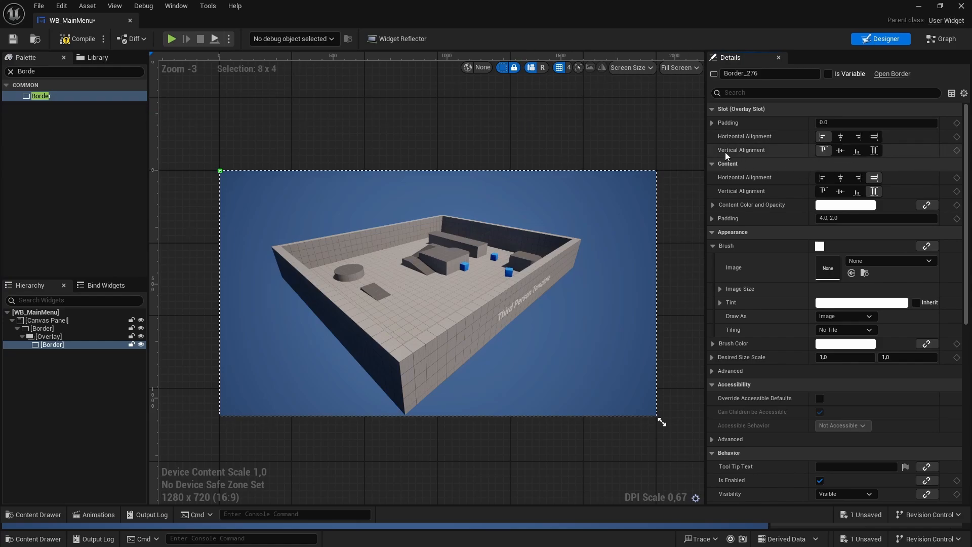
- Center the inner border vertically in the Overlay and set its left slot padding to 50
click(840, 150)
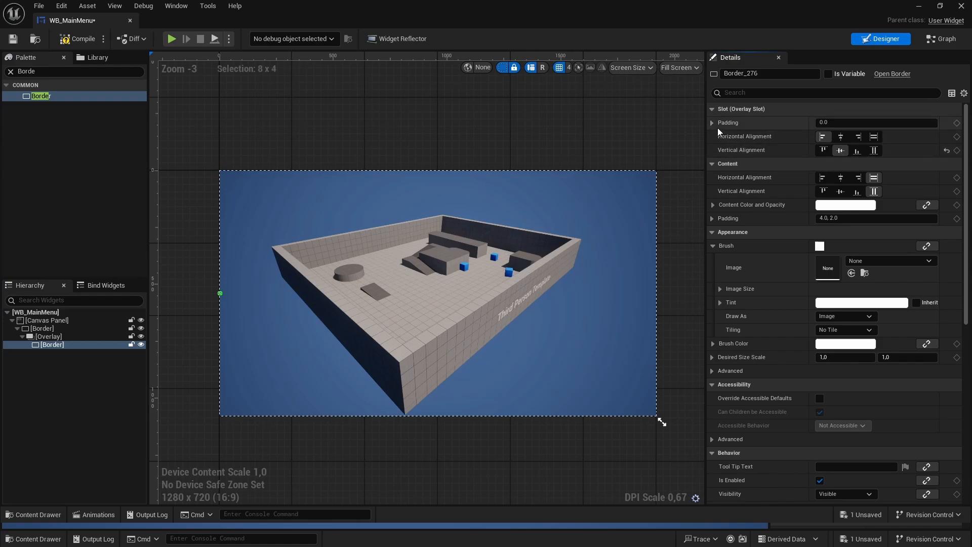
click(711, 123)
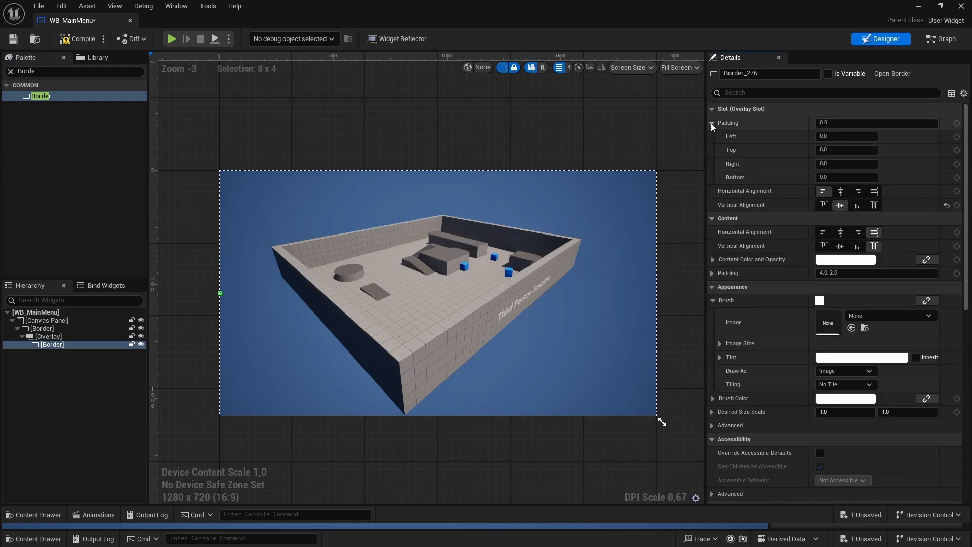
click(839, 134)
text(50,)
key(Return)
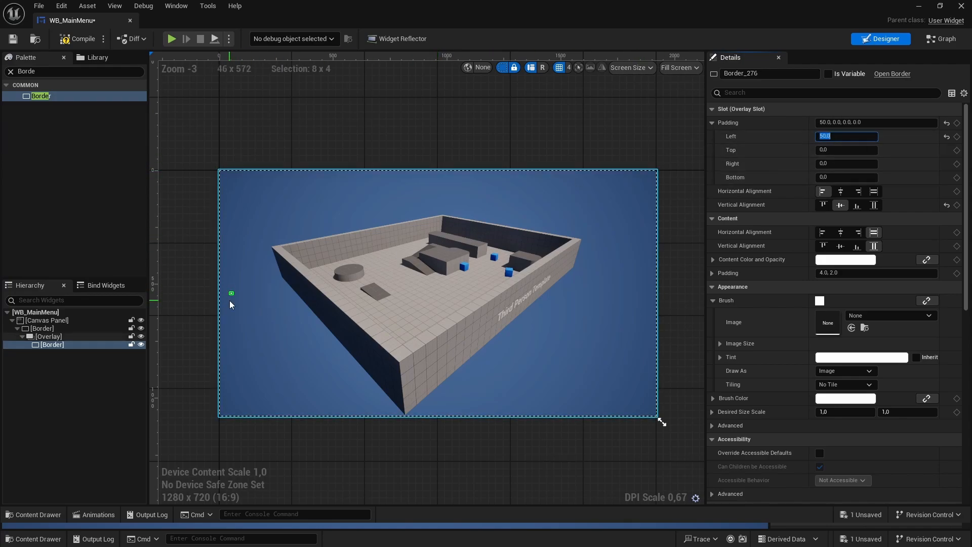
click(356, 145)
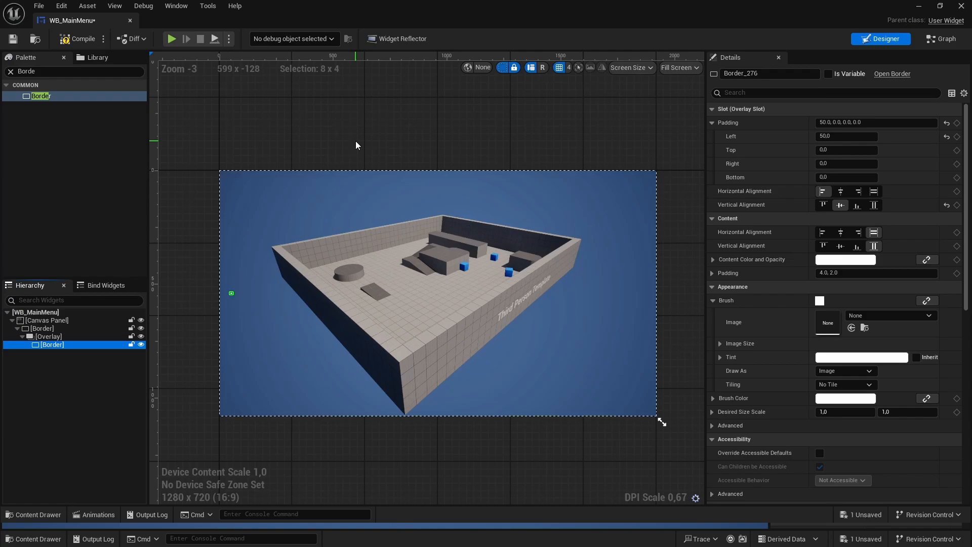
- Add a Vertical Box inside the inner border
click(10, 71)
text(Ver)
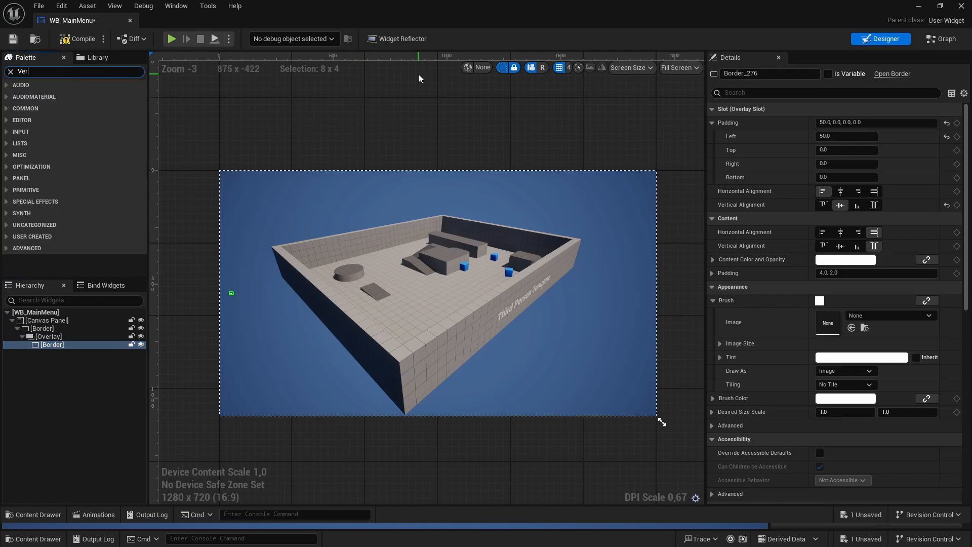
text(tical)
drag(74, 95, 56, 347)
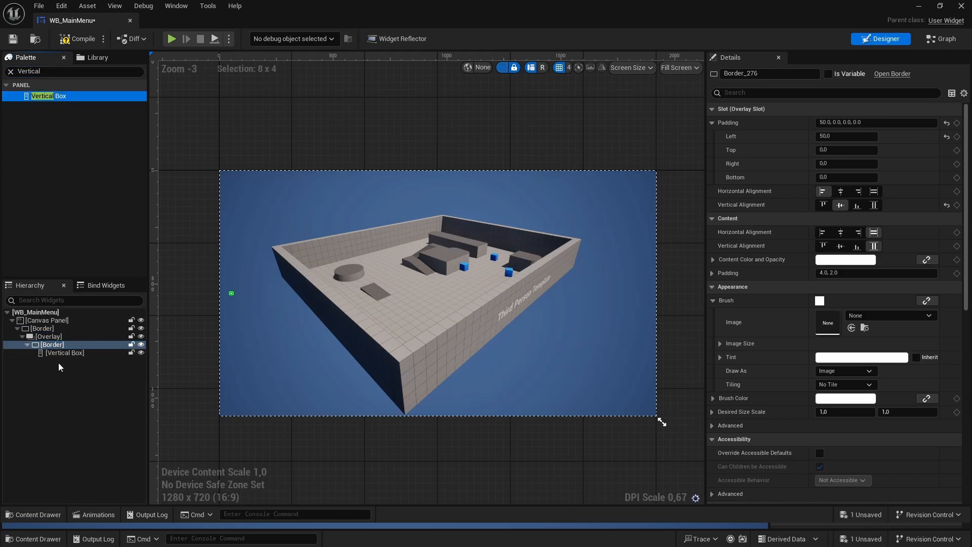
- Set the Vertical Box's slot padding to 0
click(53, 353)
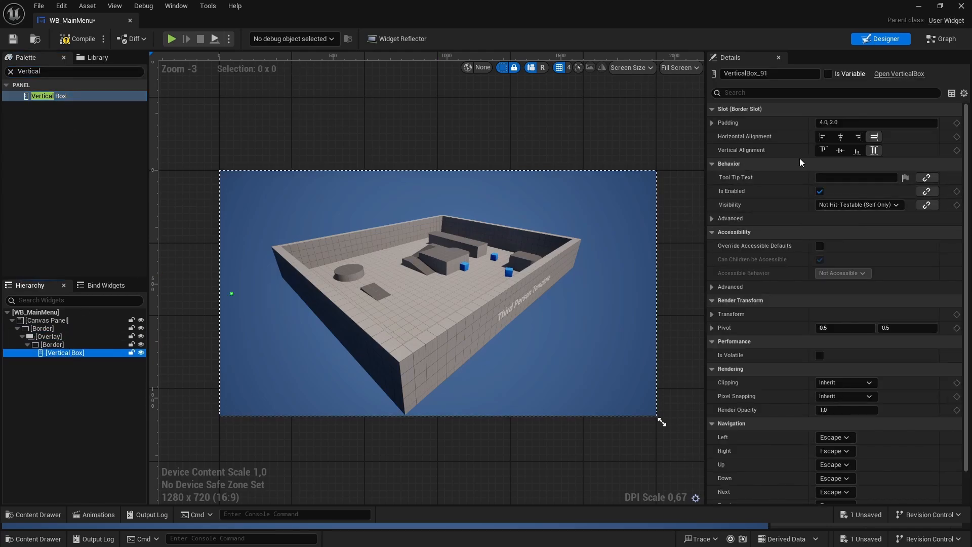
click(860, 122)
key(ctrl+a)
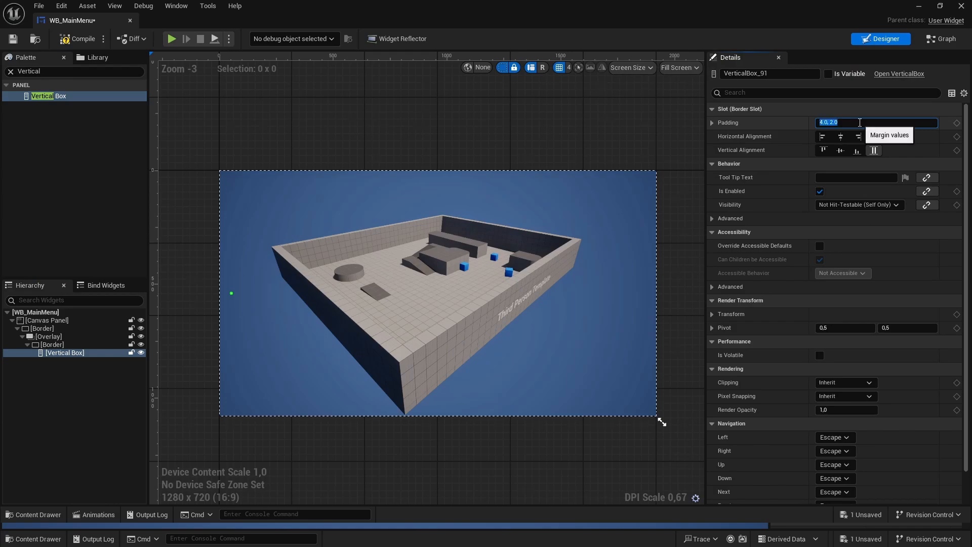
text(0)
key(Return)
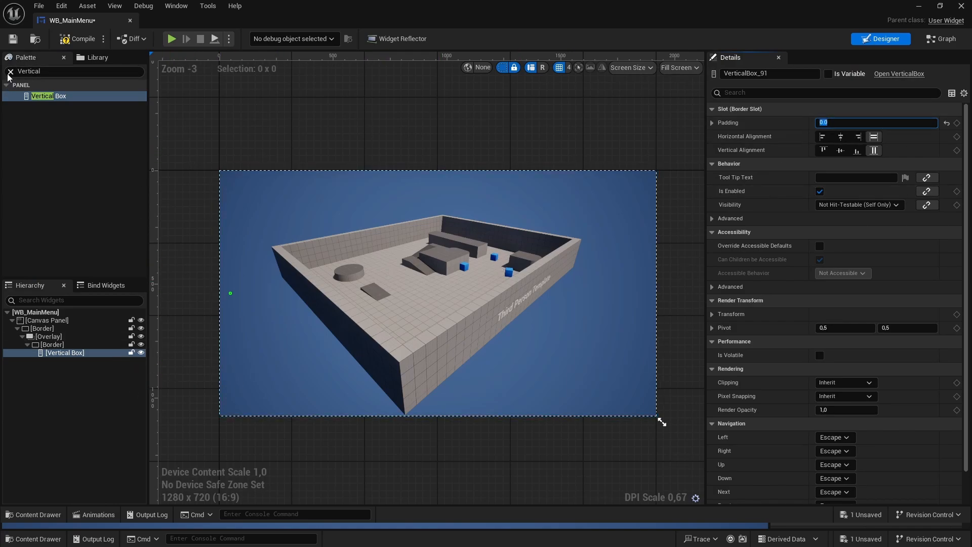
- Add a Button widget inside the Vertical Box
click(33, 72)
text(Button)
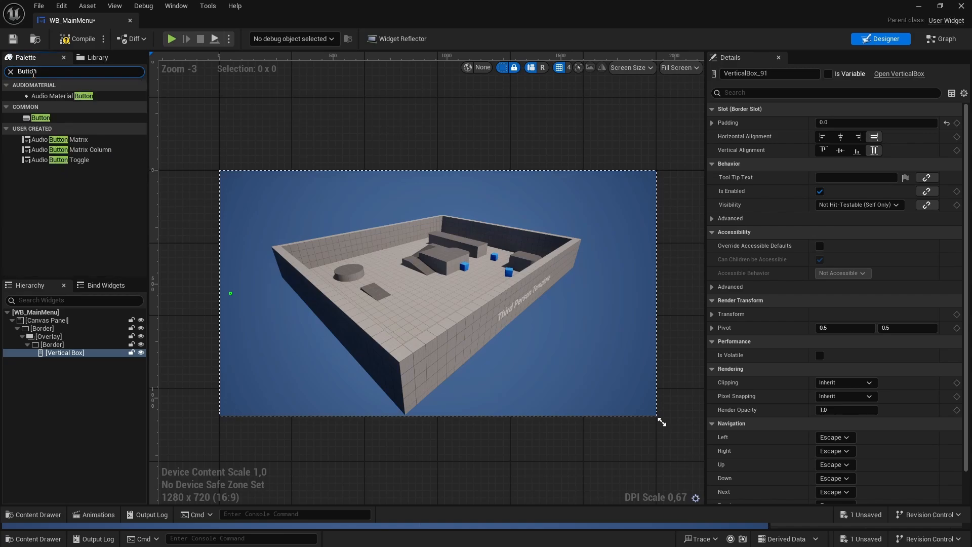
drag(41, 119, 56, 353)
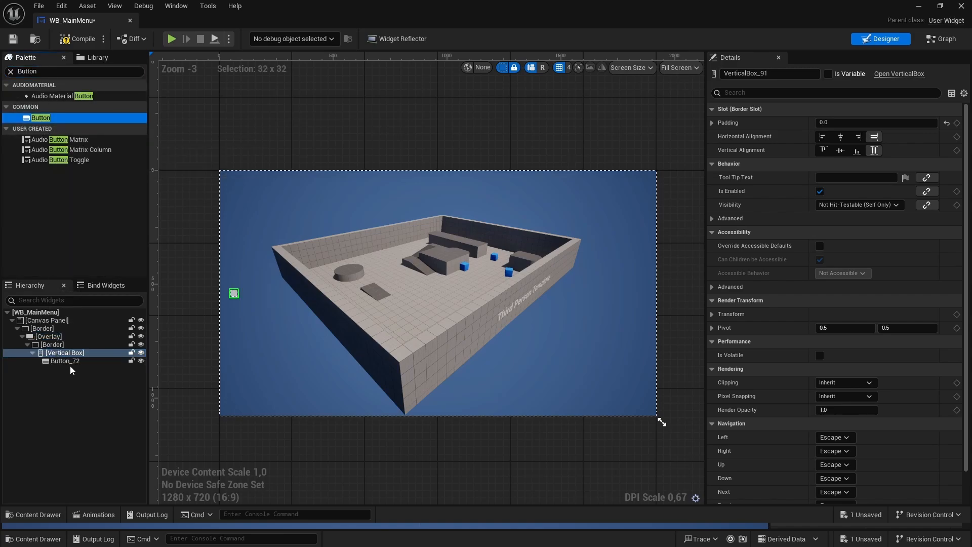
- Add a Text widget inside the button in the Vertical Box
click(10, 72)
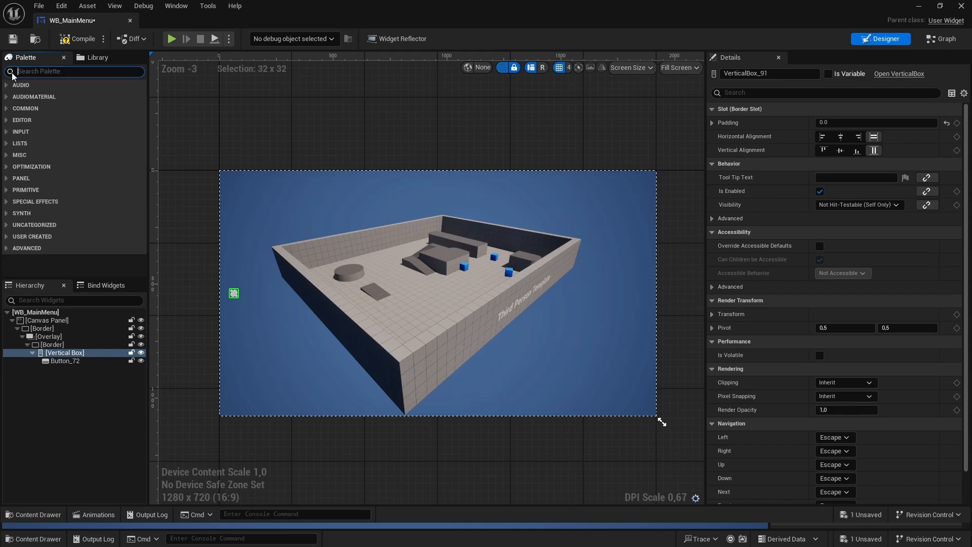
text(Text)
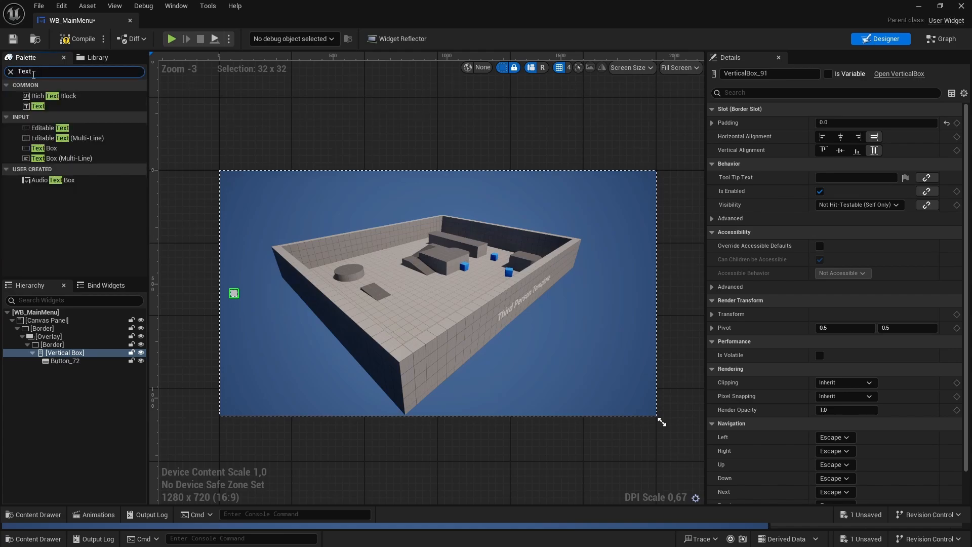
drag(44, 106, 60, 362)
click(191, 286)
scroll(191, 286, up, 2)
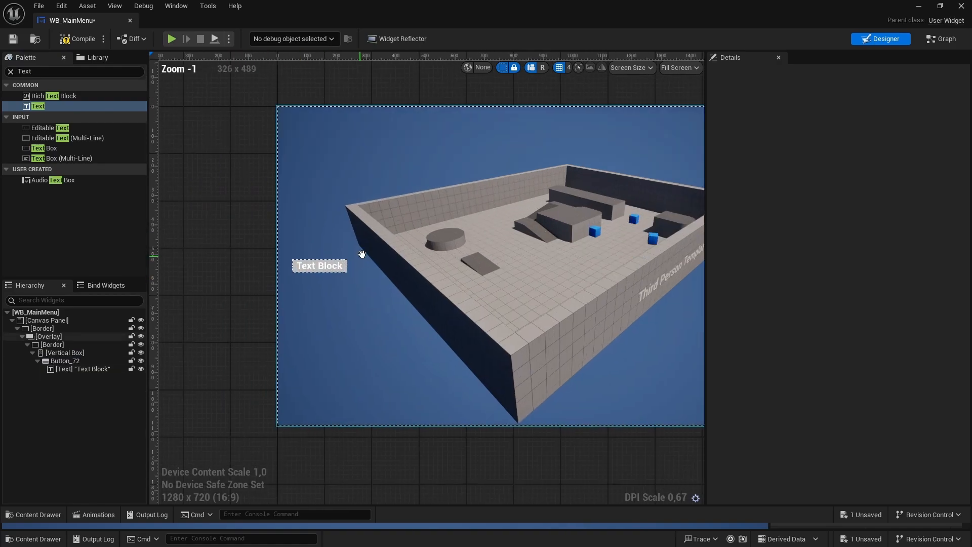
right_drag(362, 253, 378, 248)
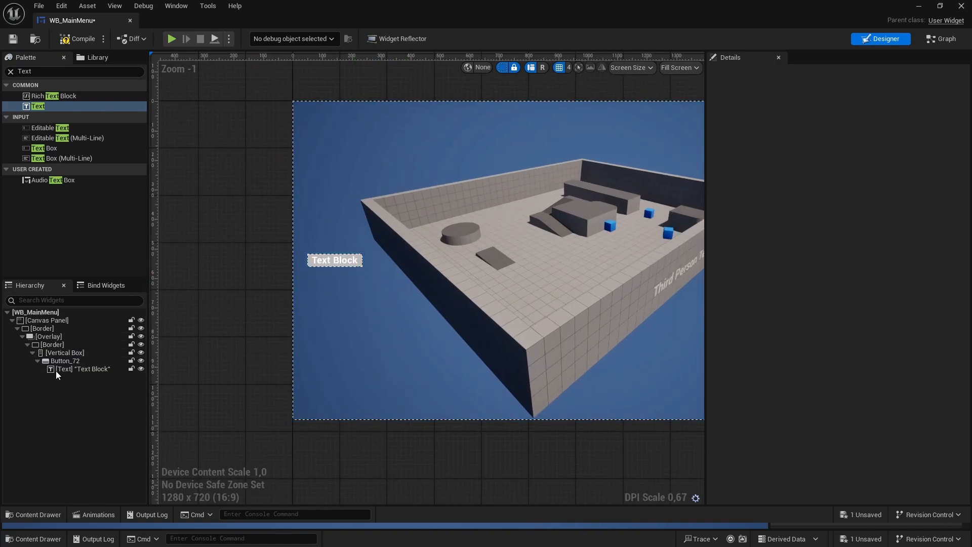
- Rename the button in the Vertical Box to StartGameBtn
click(65, 361)
key(F2)
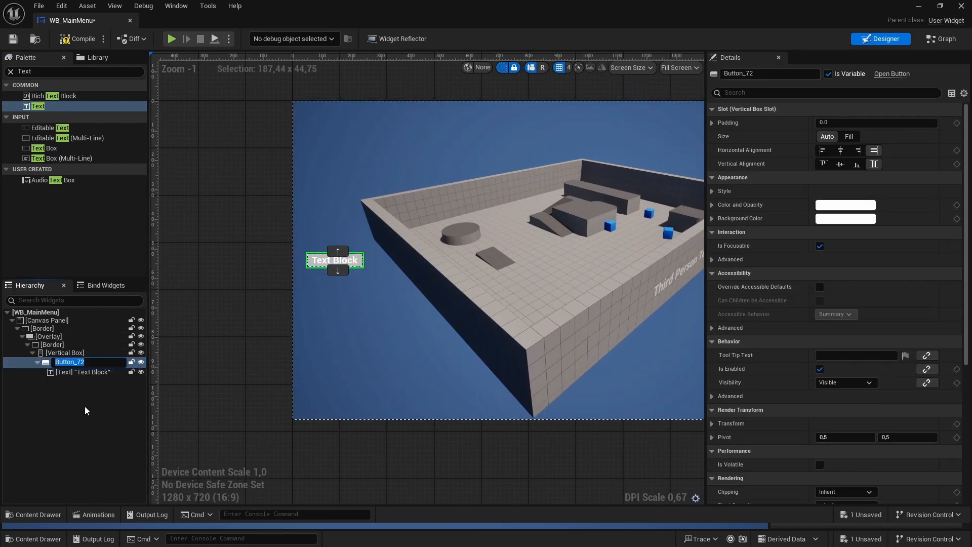
text(StartGameBTn)
key(BackSpace)
key(BackSpace)
text(tn)
key(Return)
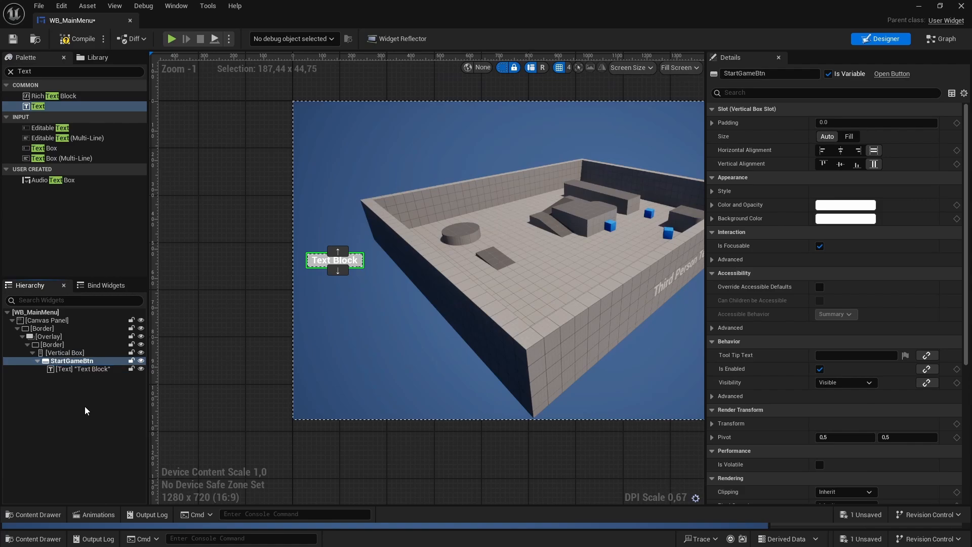
- Set the button's text block to read "Start Game" with a font size of 42
click(88, 369)
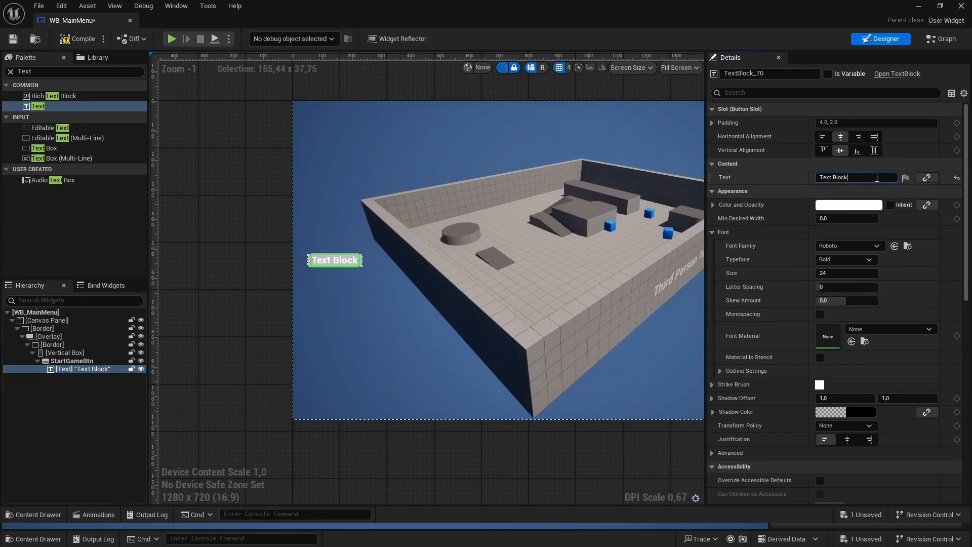
click(819, 178)
text(Start Game)
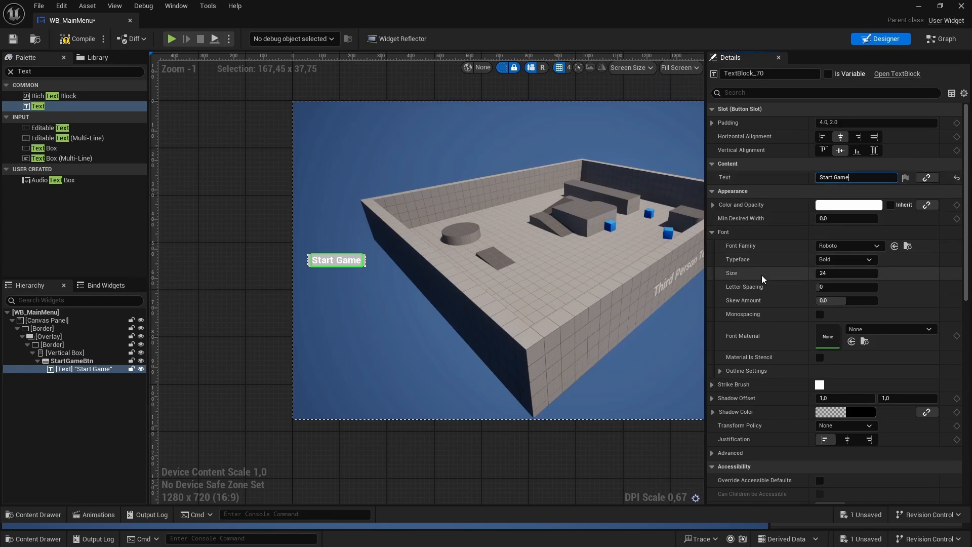
click(843, 274)
click(843, 274)
text(42)
key(Return)
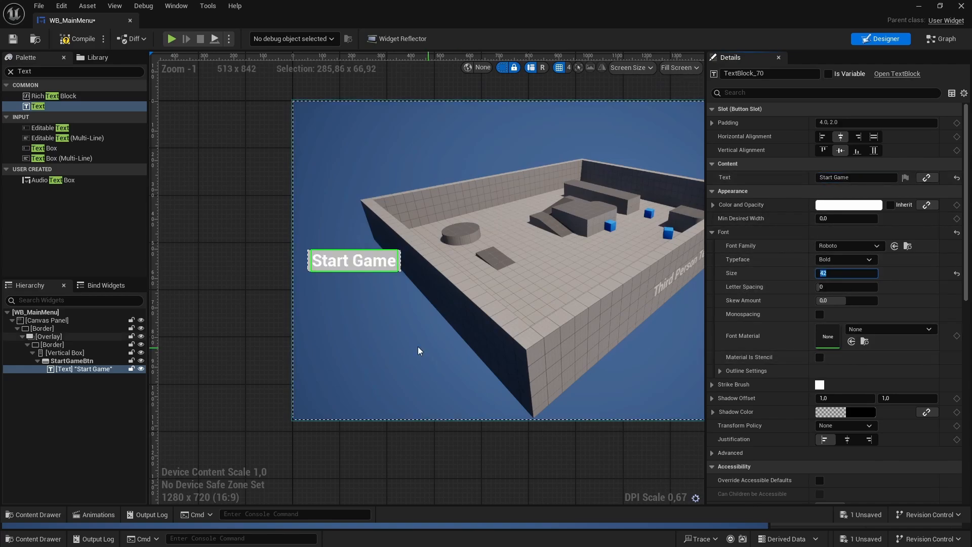
- Rename the "Start Game" text block to StartGameText and save the widget
click(85, 370)
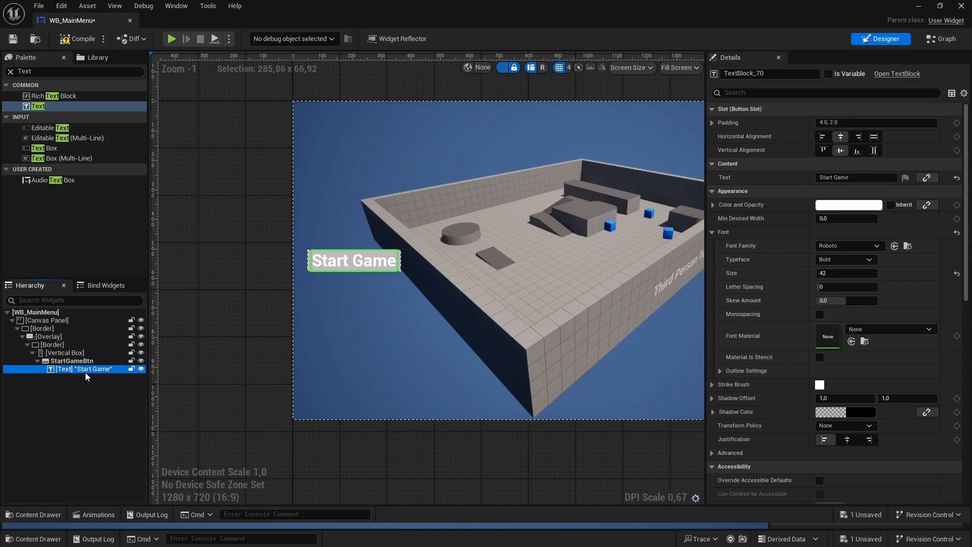
key(F2)
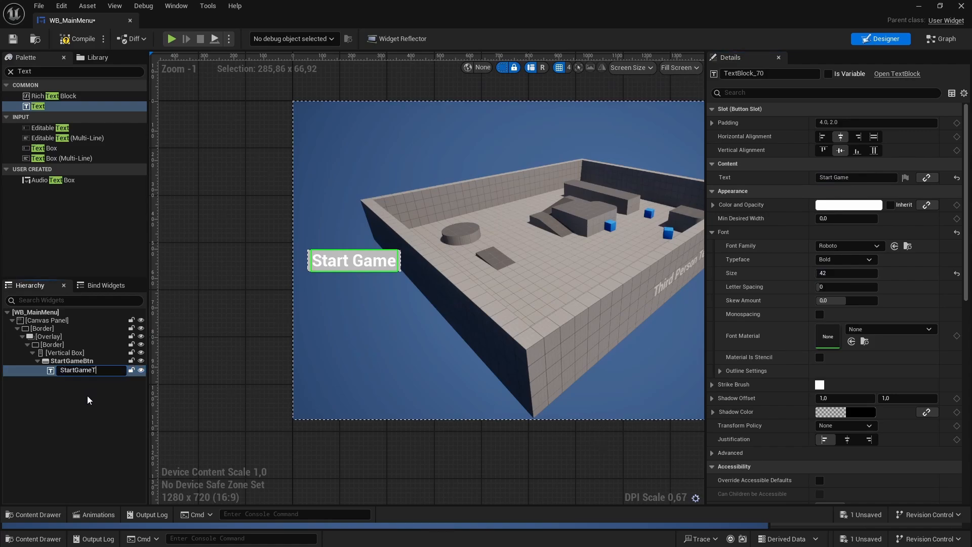
text(StartGameText)
key(Return)
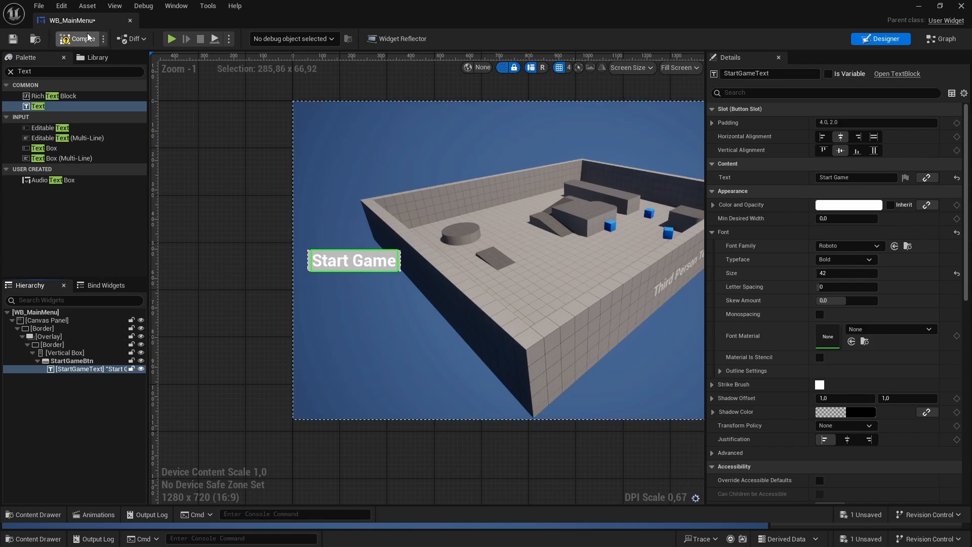
click(13, 38)
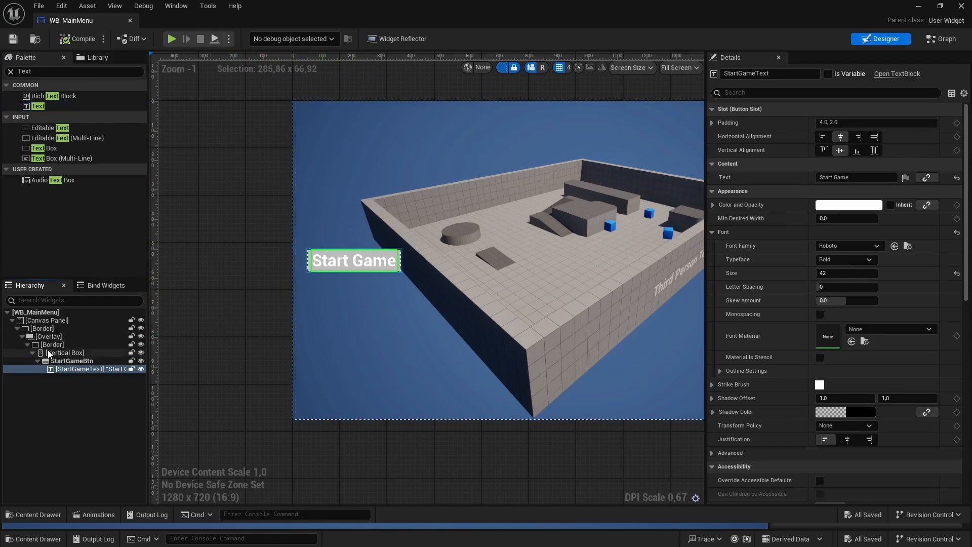
- Duplicate StartGameBtn twice inside the Vertical Box
click(268, 301)
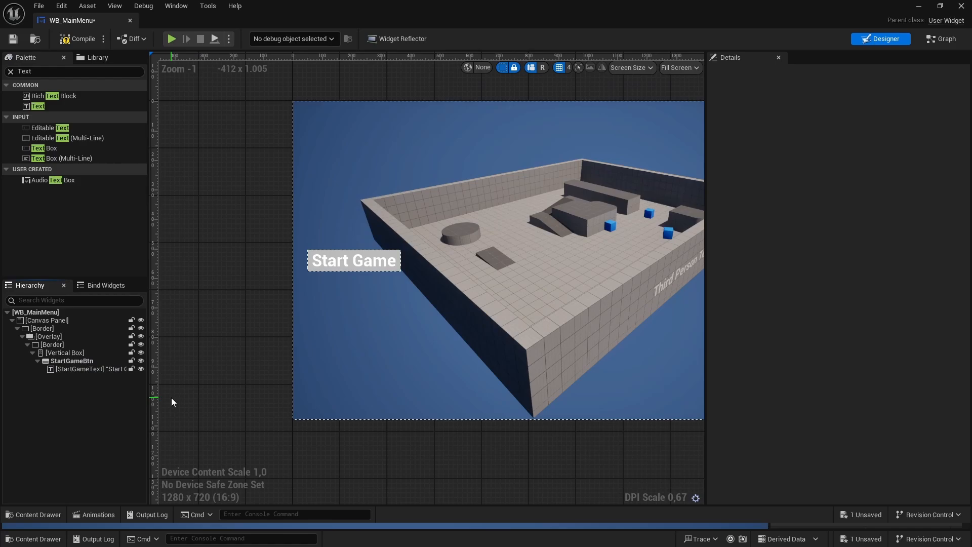
click(90, 361)
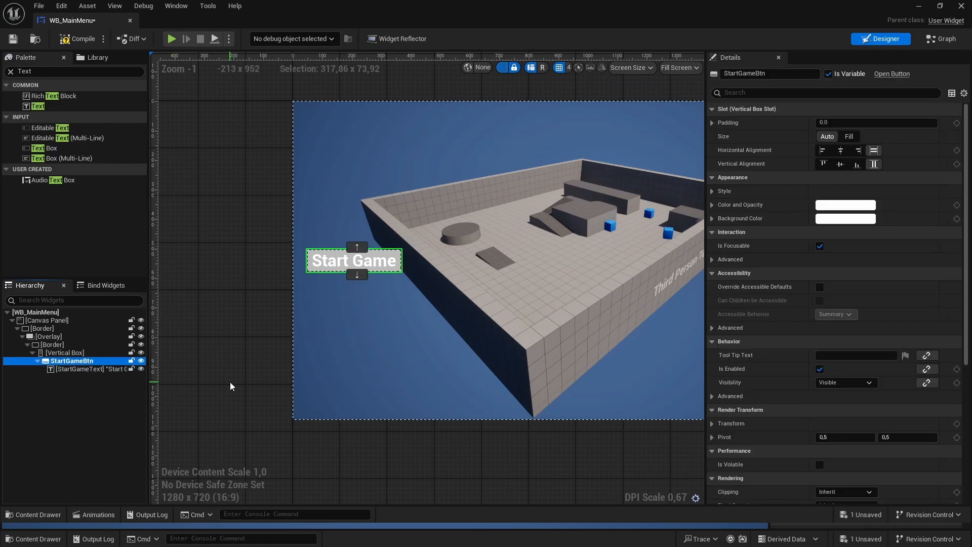
key(ctrl+d)
key(ctrl+d)
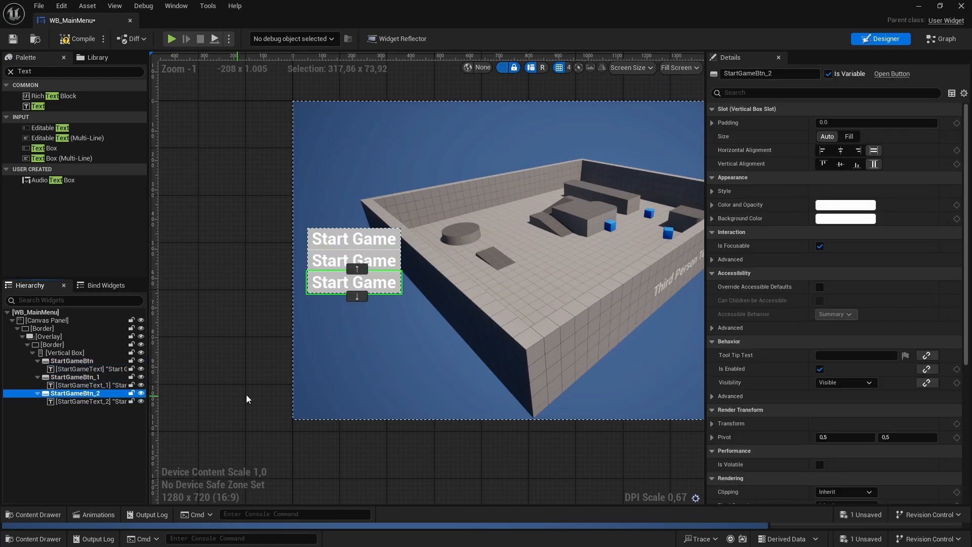
- Rename the first duplicated button to SettingsBtn
key(Up)
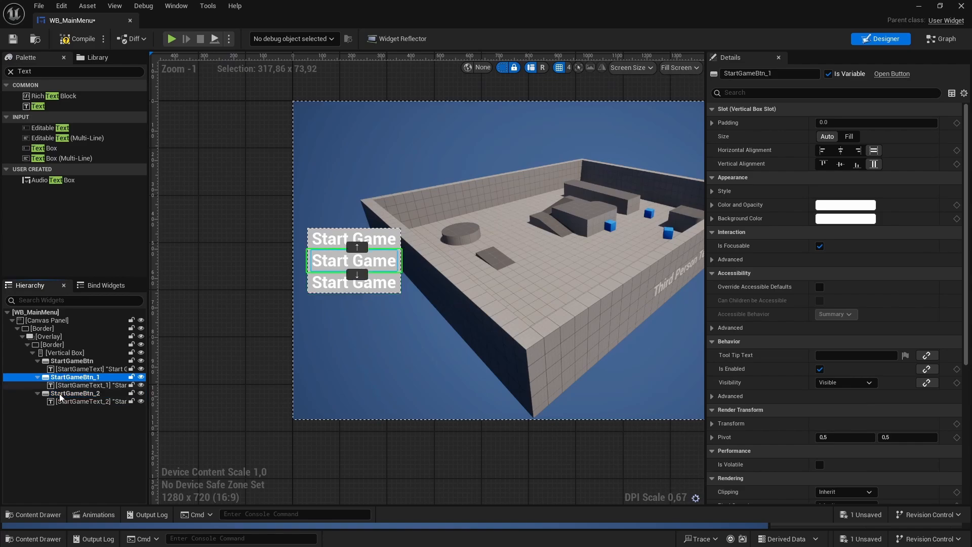
key(F2)
key(BackSpace)
key(BackSpace)
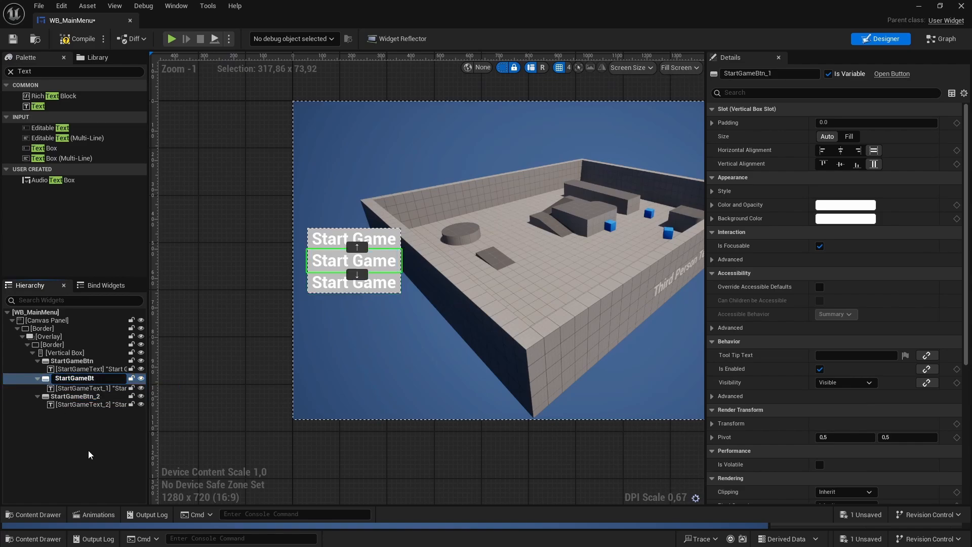
key(Delete)
key(Delete)
key(Delete)
key(Delete)
key(Delete)
key(Delete)
key(Delete)
key(Delete)
key(Delete)
text(Settings)
key(Return)
- Rename the second duplicated button to QuitBtn
click(68, 394)
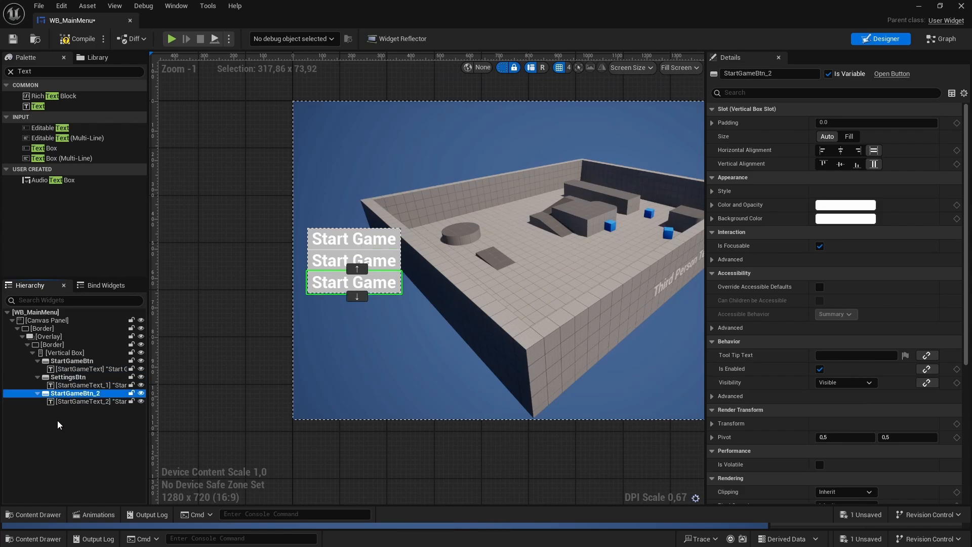
key(F2)
key(End)
key(BackSpace)
key(BackSpace)
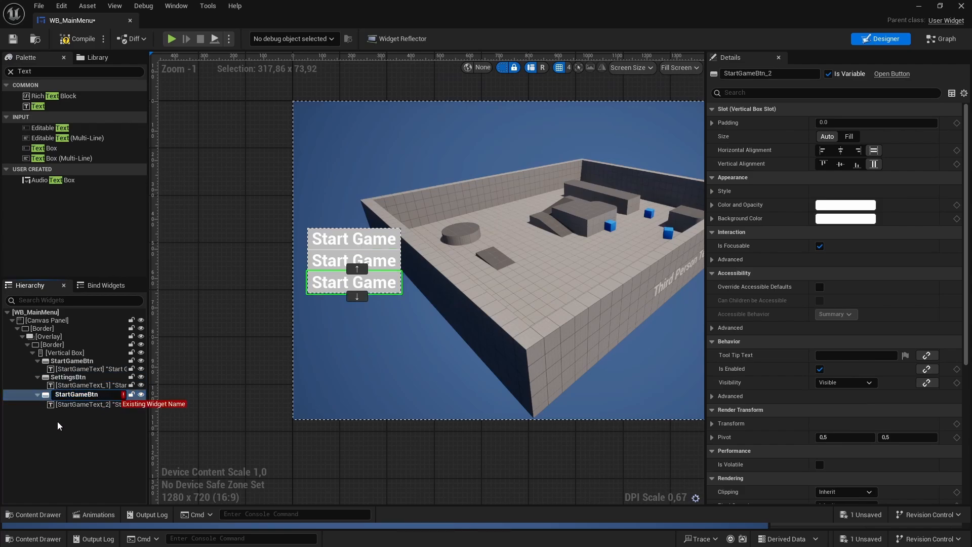
key(Delete)
key(Delete)
key(Delete)
key(Delete)
key(Delete)
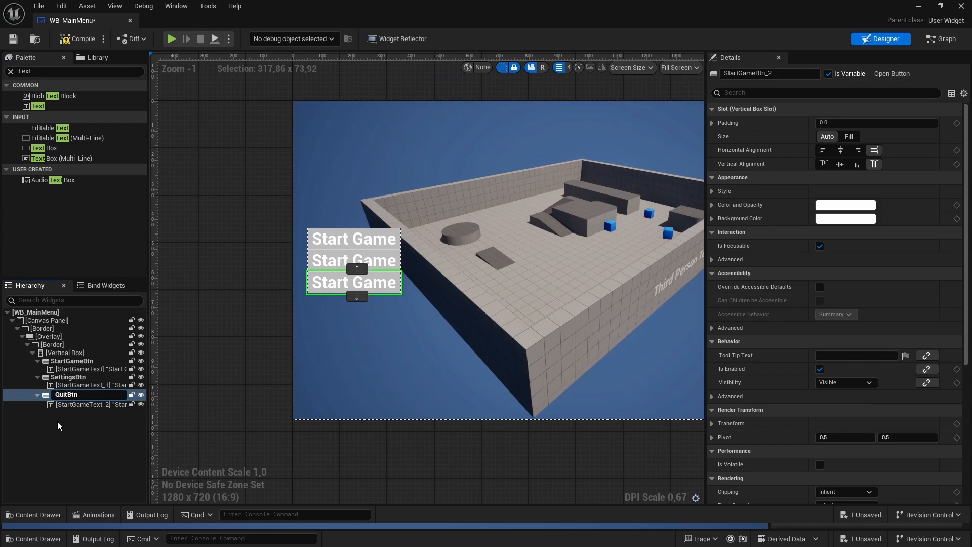
key(Return)
- Change the displayed text of SettingsBtn's text block to "Settings"
click(79, 386)
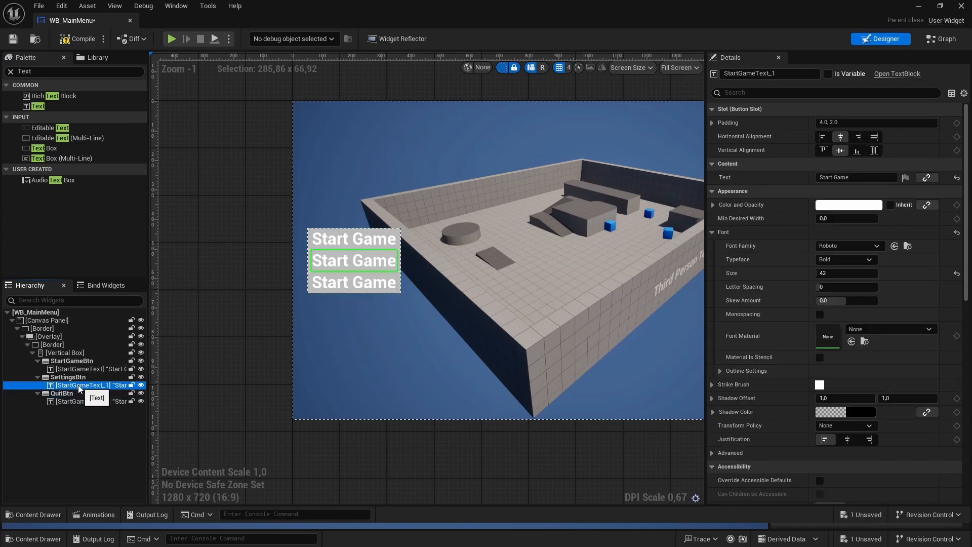
click(850, 177)
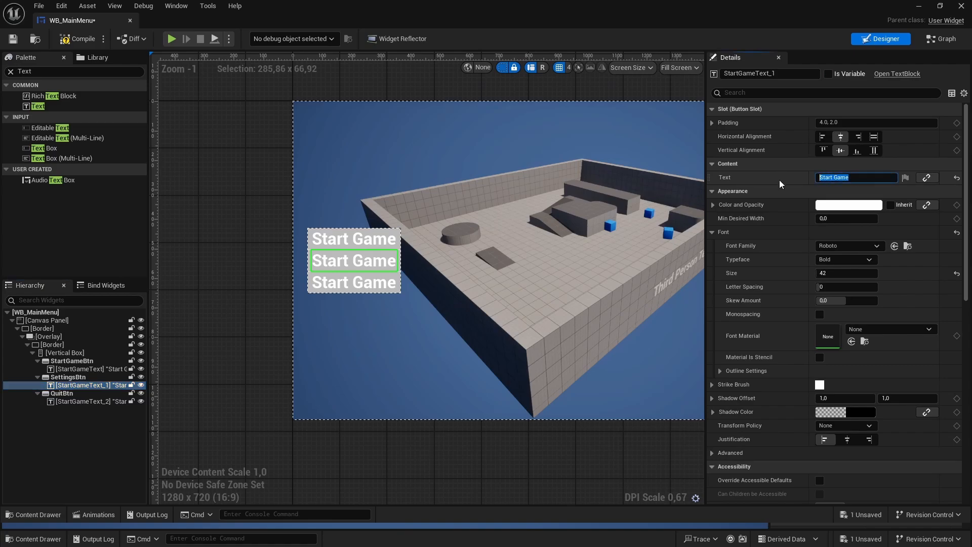
text(Settings)
key(Return)
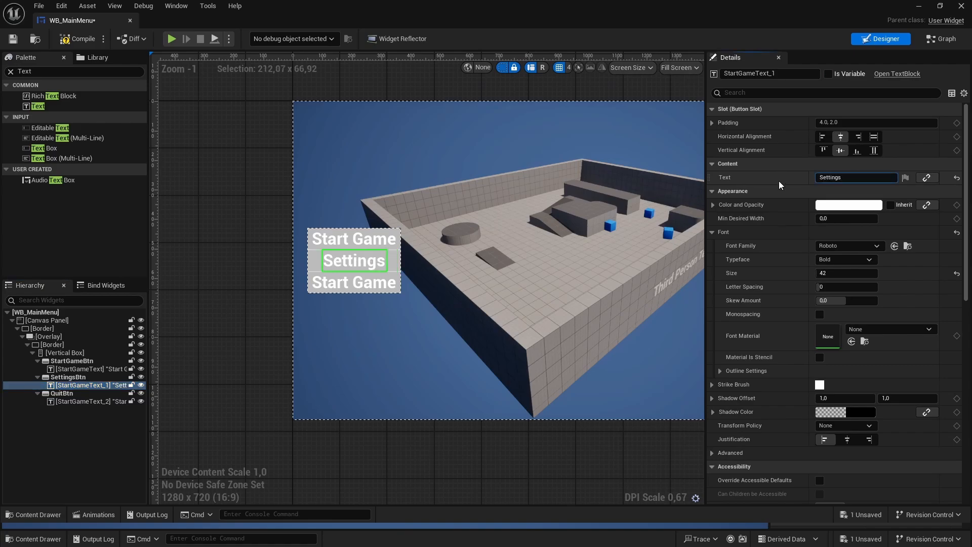
- Change the displayed text of QuitBtn's text block to "Quit"
click(78, 402)
click(856, 177)
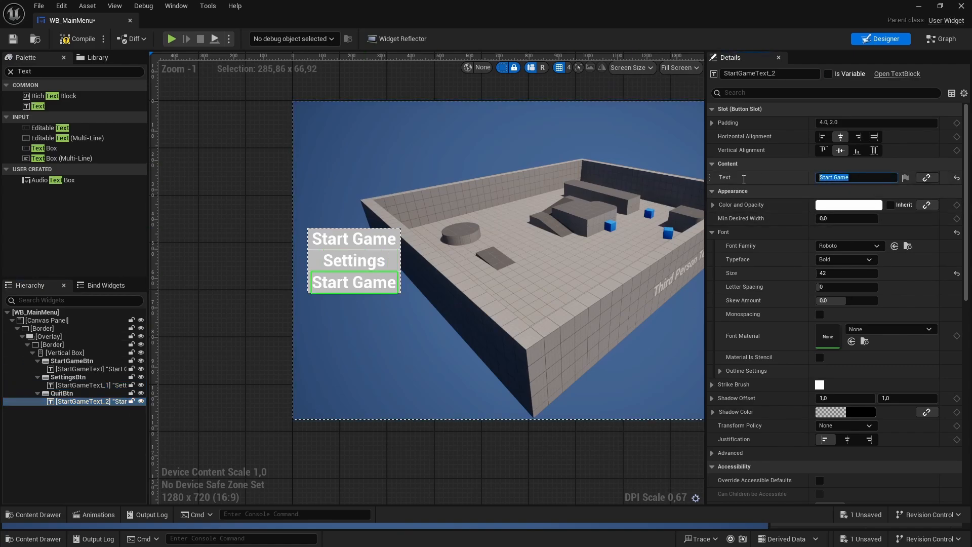
text(Quit)
key(Return)
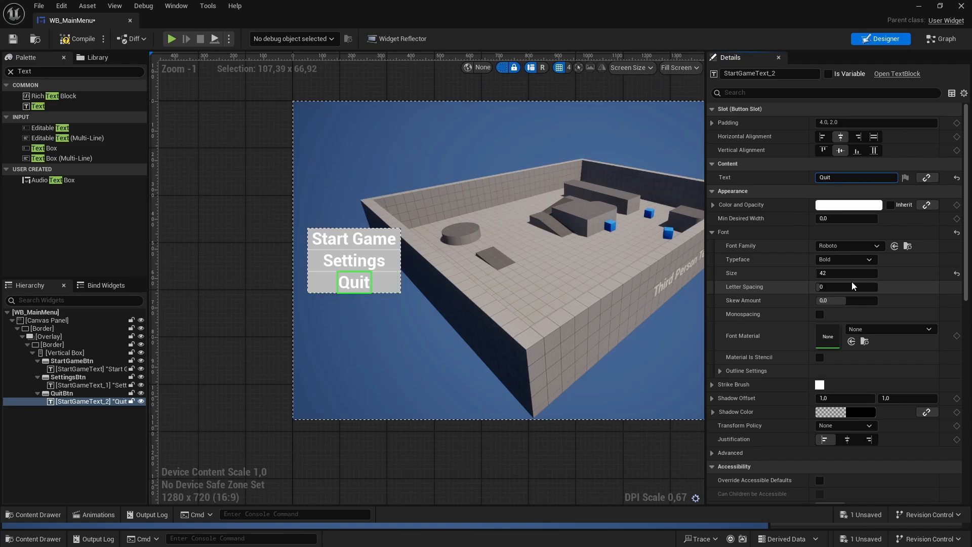
- Rename the text block inside SettingsBtn to SettingsText
click(67, 386)
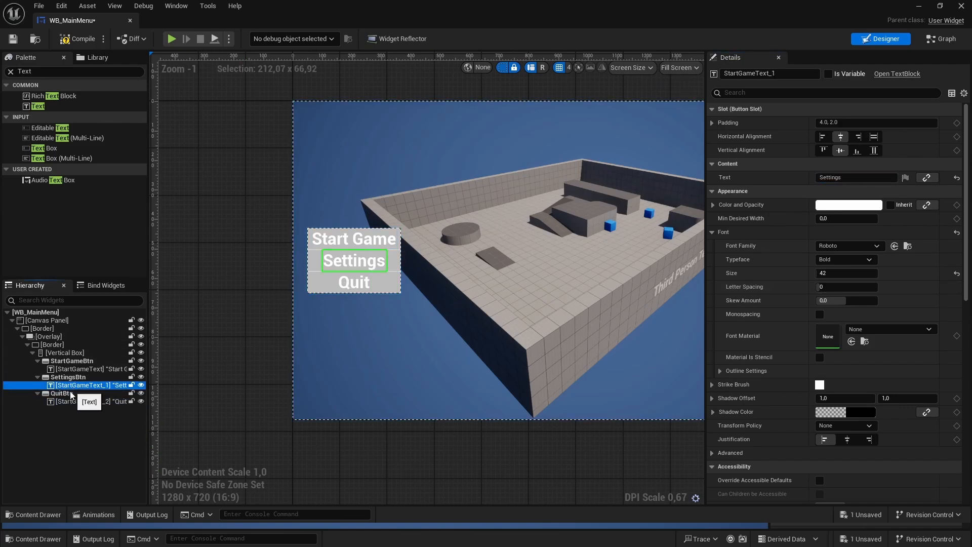
key(F2)
key(End)
key(BackSpace)
key(BackSpace)
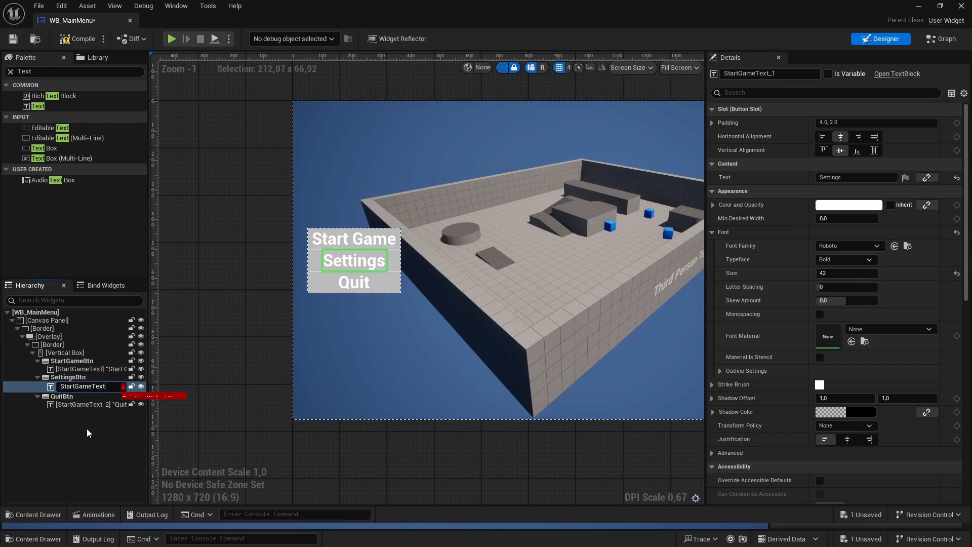
key(Home)
key(Delete)
key(Delete)
key(Delete)
key(Delete)
key(Delete)
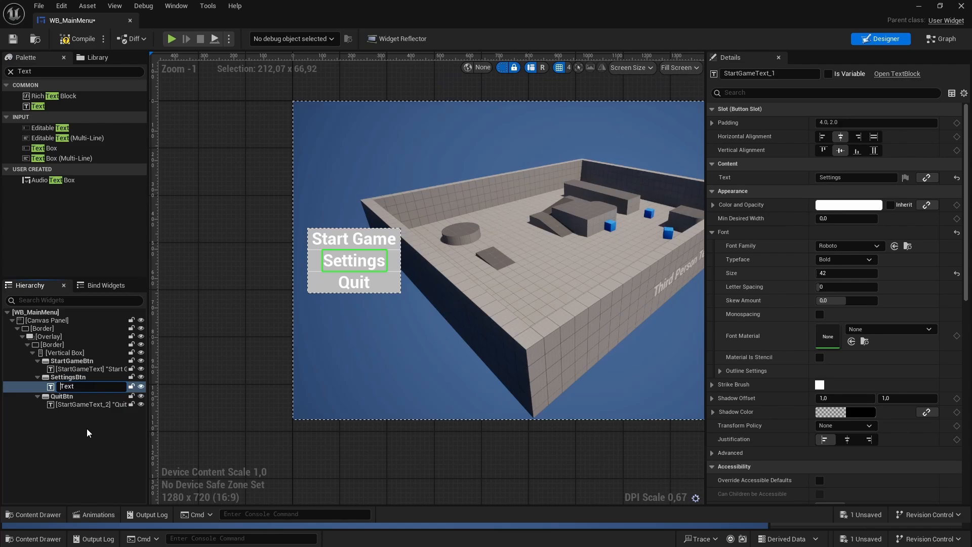
text(Settings)
key(Return)
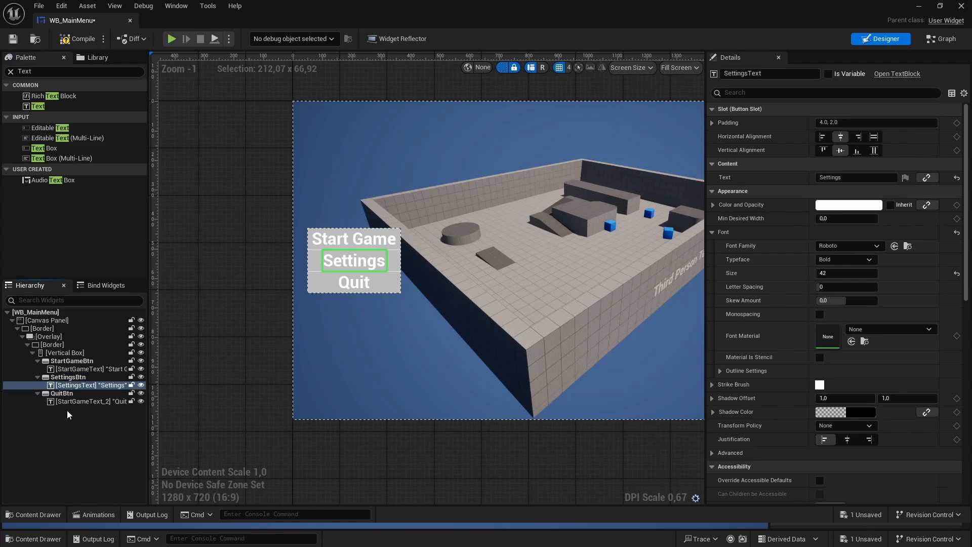
- Rename the text block inside QuitBtn to QuitText and save the widget
click(73, 402)
key(F2)
key(End)
key(BackSpace)
key(BackSpace)
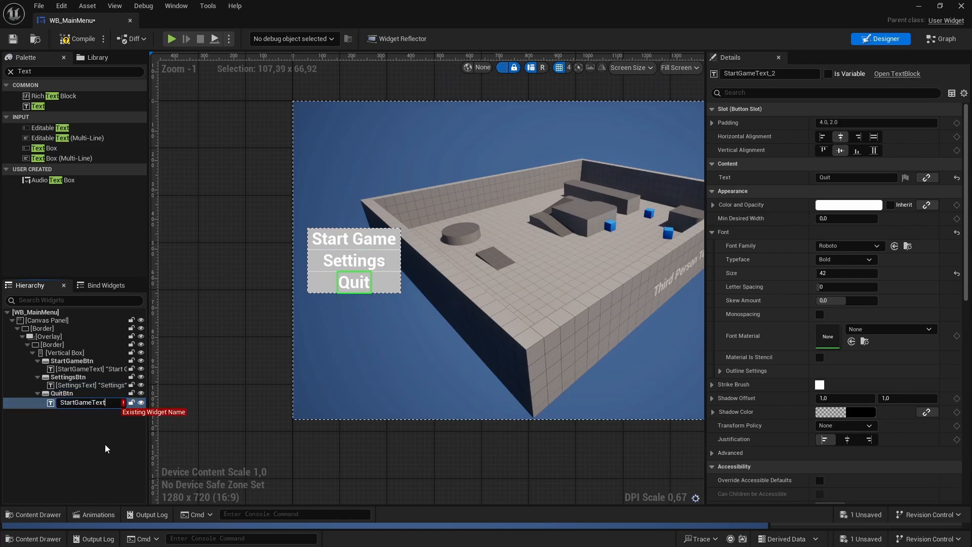
key(Home)
key(Delete)
key(Delete)
key(Delete)
key(Delete)
key(Delete)
key(Delete)
key(Delete)
key(Delete)
text(Quit)
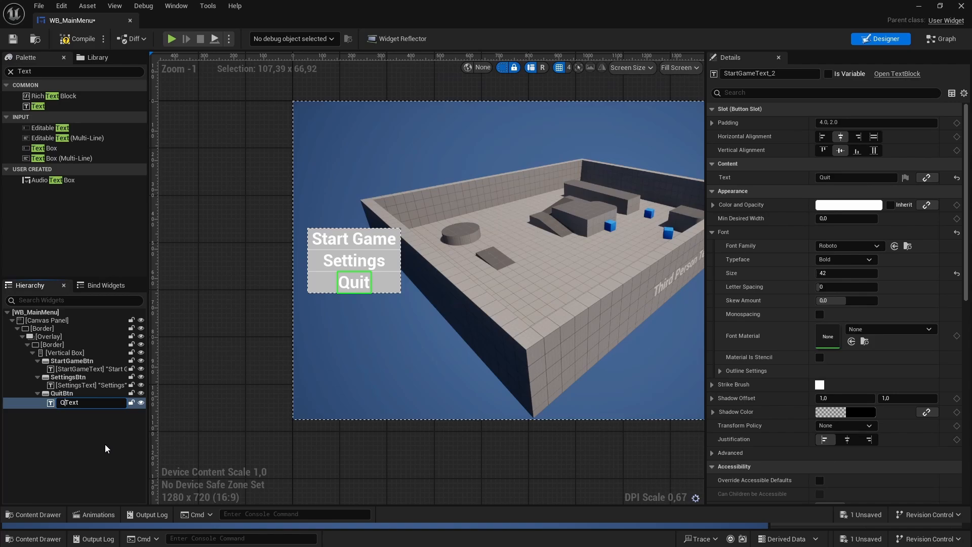
key(Return)
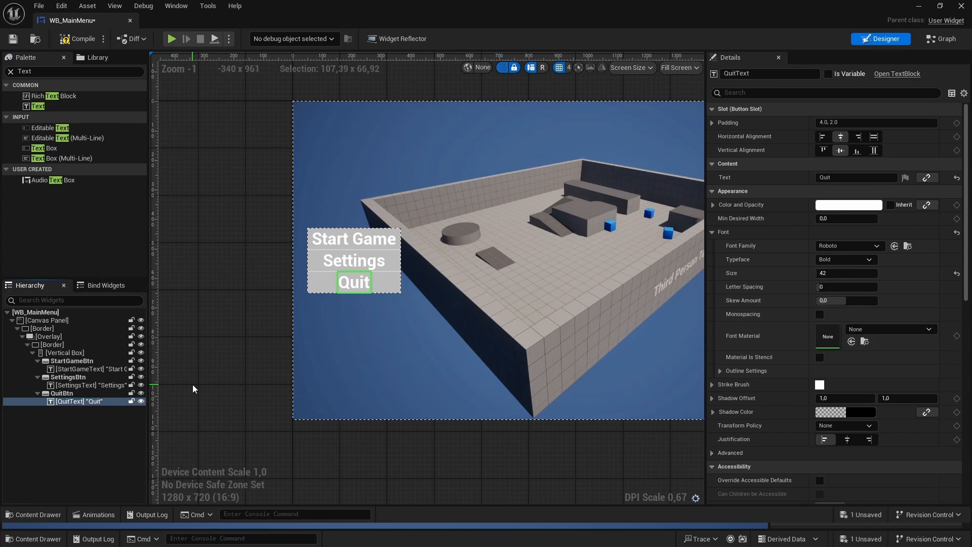
key(ctrl+s)
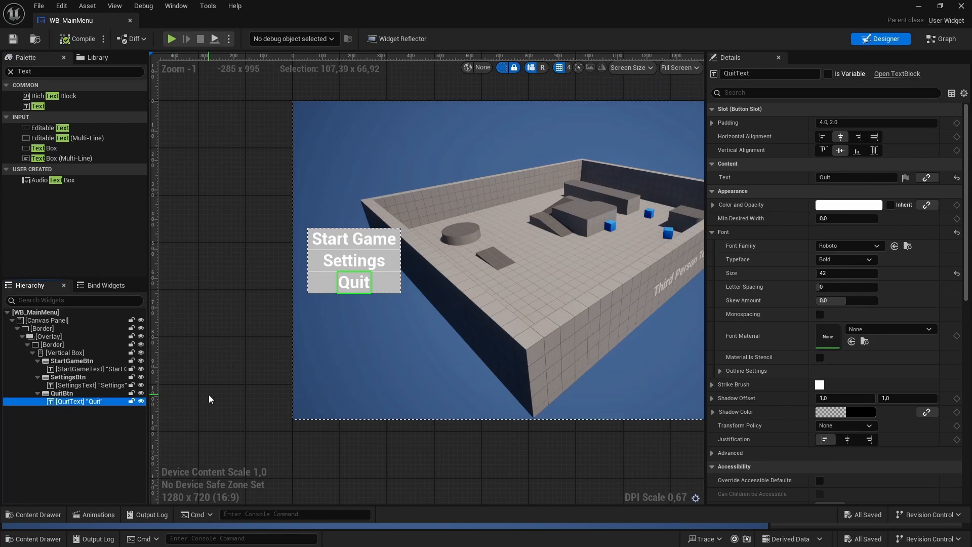
- Set the top and bottom slot padding of StartGameBtn to 20
click(71, 360)
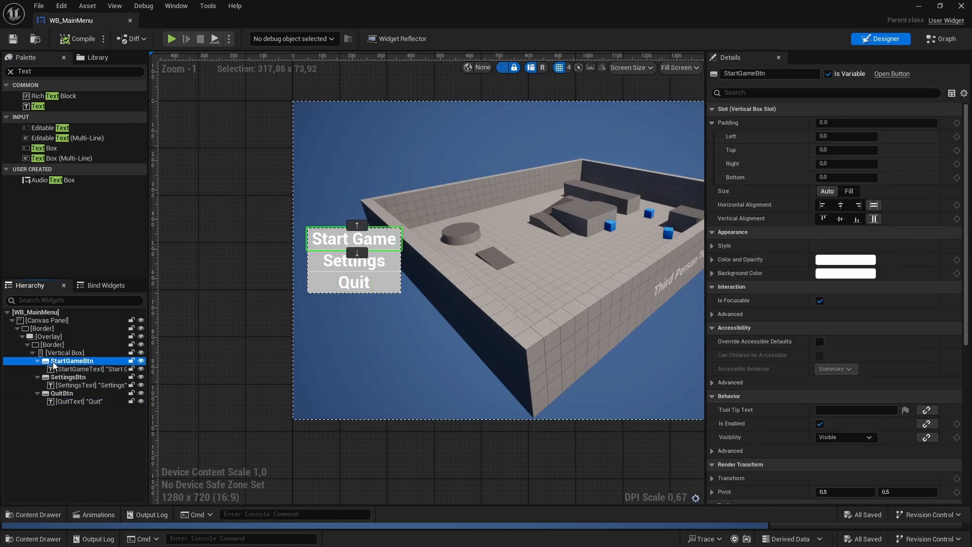
click(713, 123)
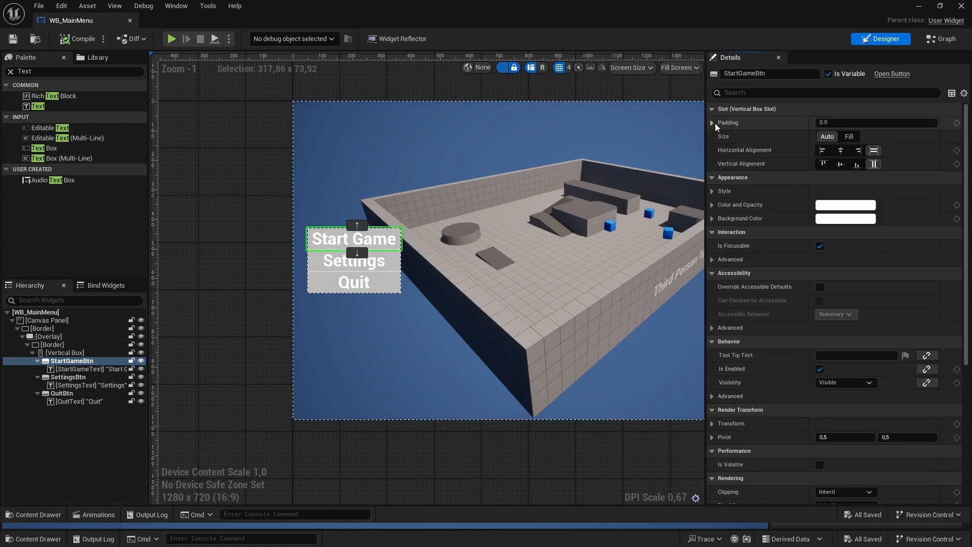
click(713, 123)
click(837, 149)
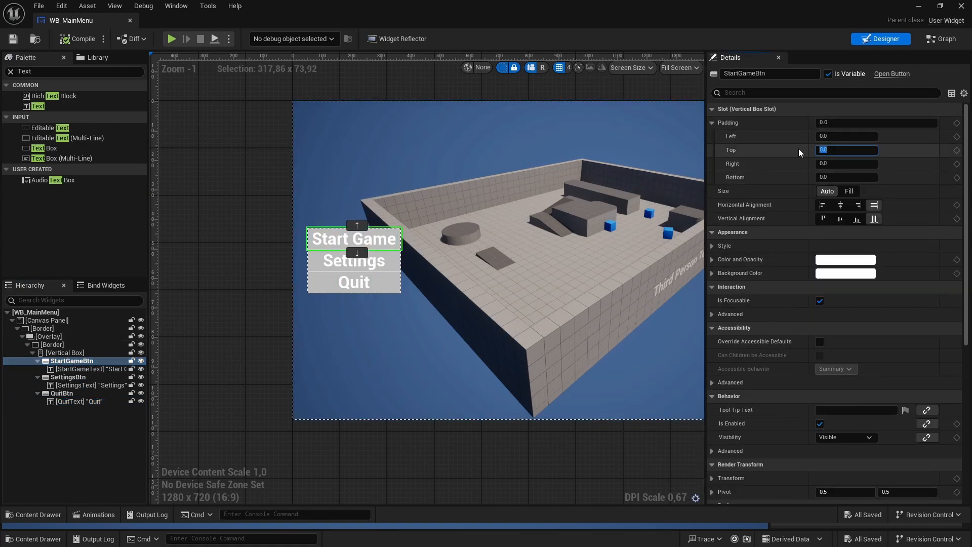
key(Return)
click(839, 177)
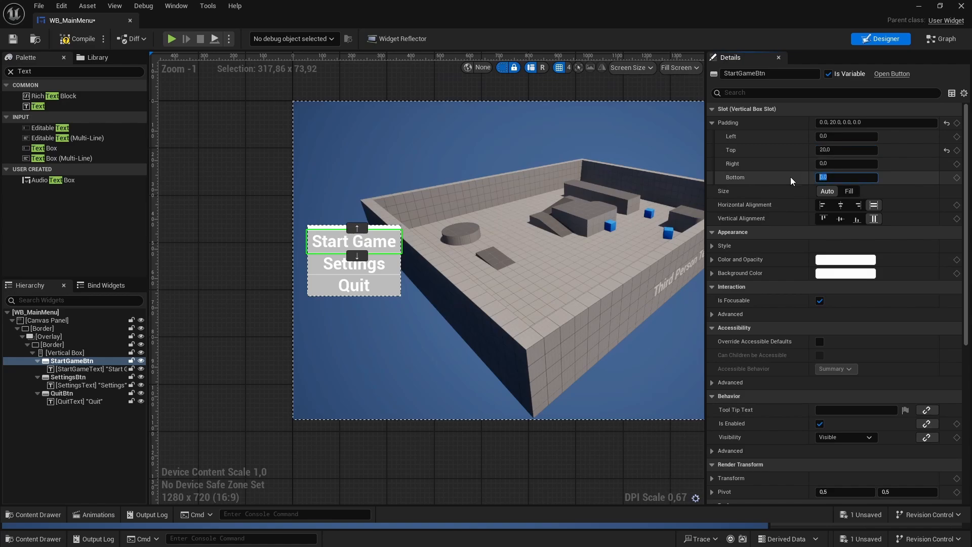
text(20)
key(Return)
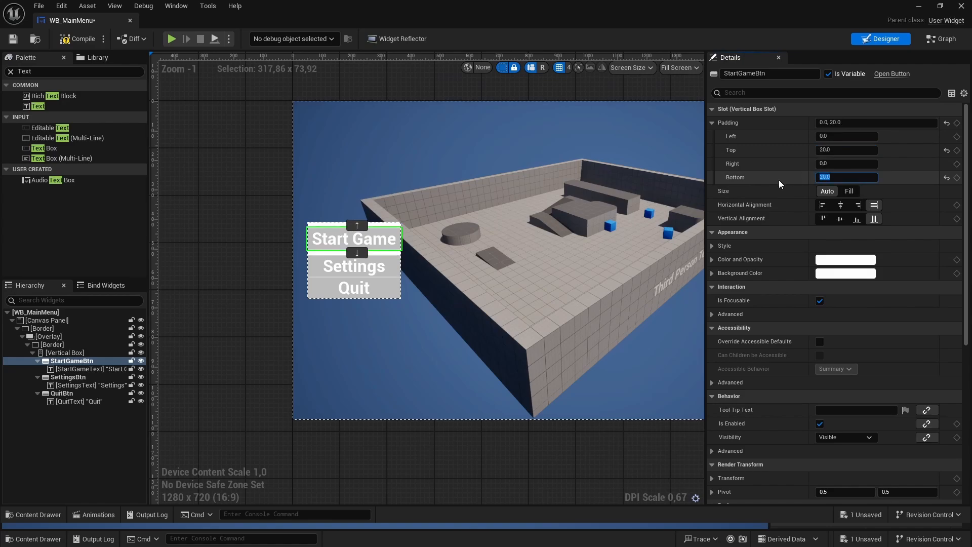
- Set the top and bottom slot padding of SettingsBtn to 20
click(68, 376)
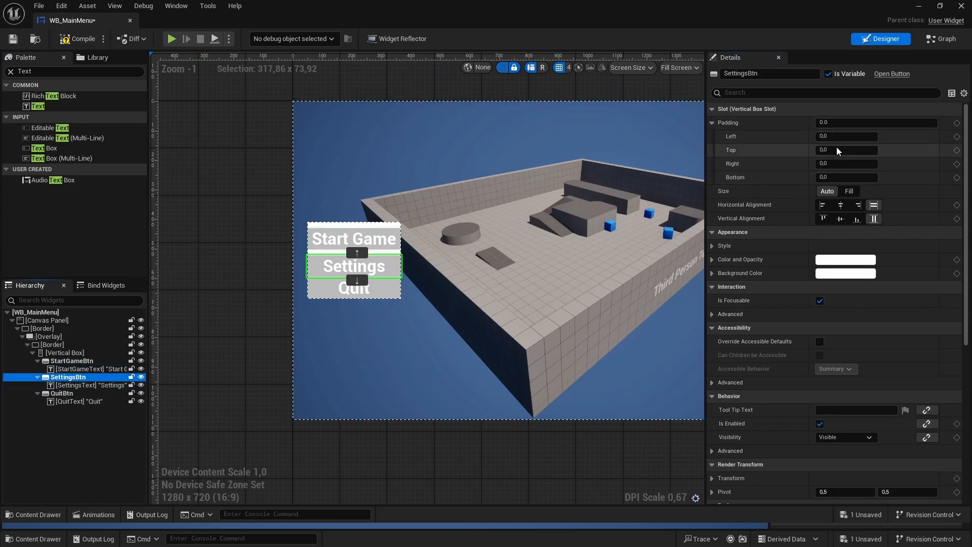
click(838, 150)
text(20,)
click(845, 177)
text(20)
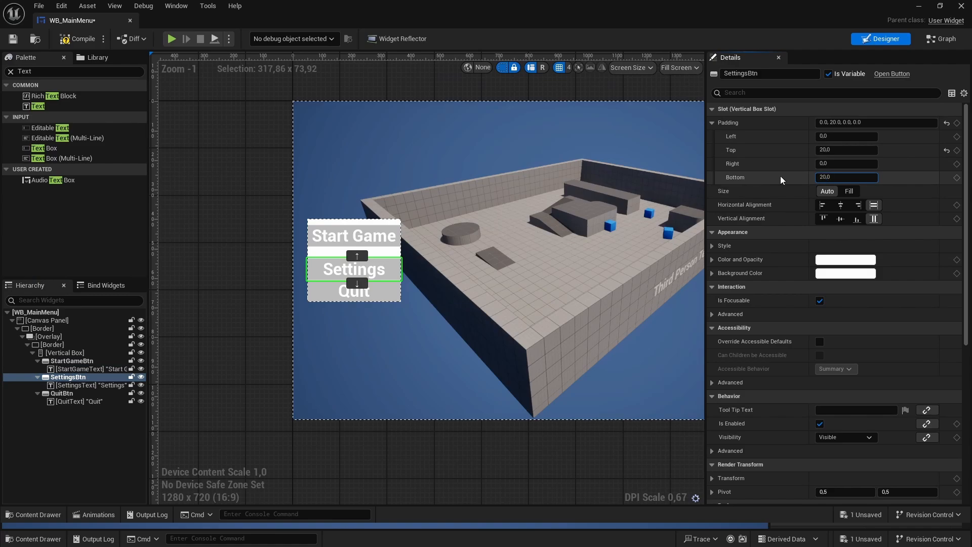
key(Return)
- Set the top and bottom slot padding of QuitBtn to 20
click(354, 293)
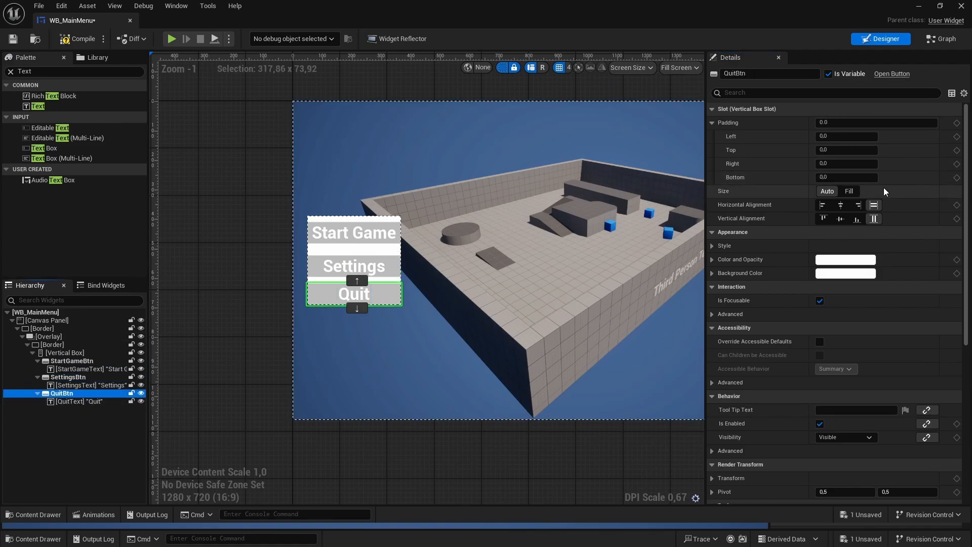
click(836, 150)
text(20)
key(Return)
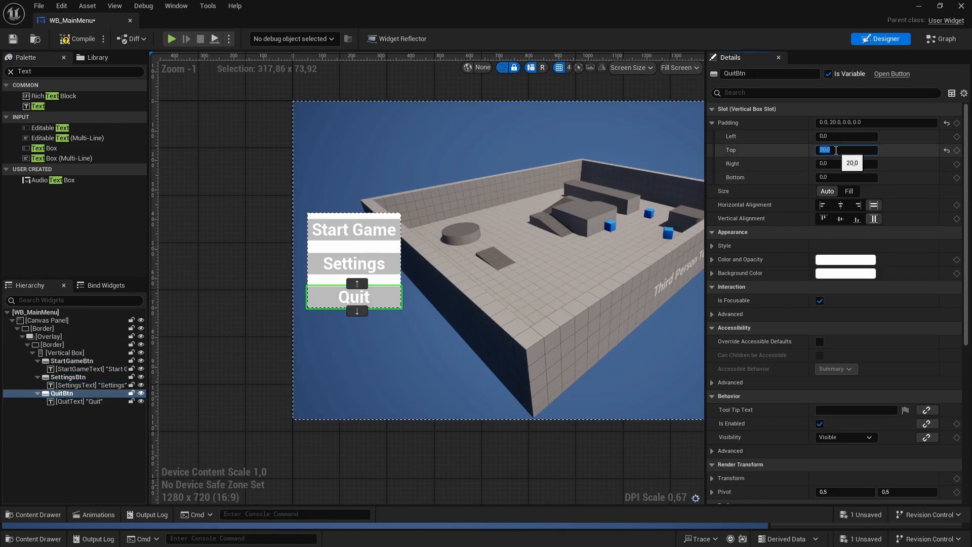
click(844, 177)
text(20)
key(Return)
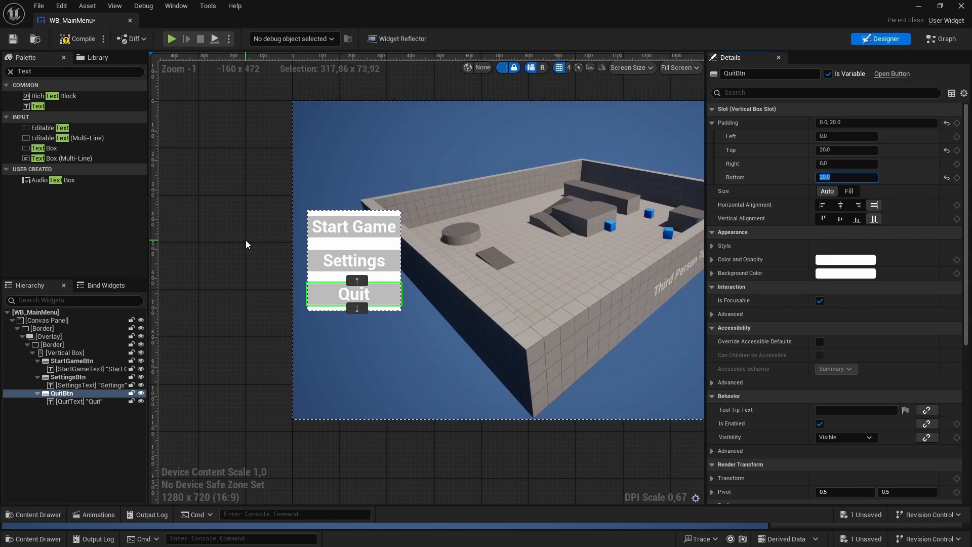
- Set the slot padding of the Vertical Box holding the three buttons to 30 on all sides
click(64, 353)
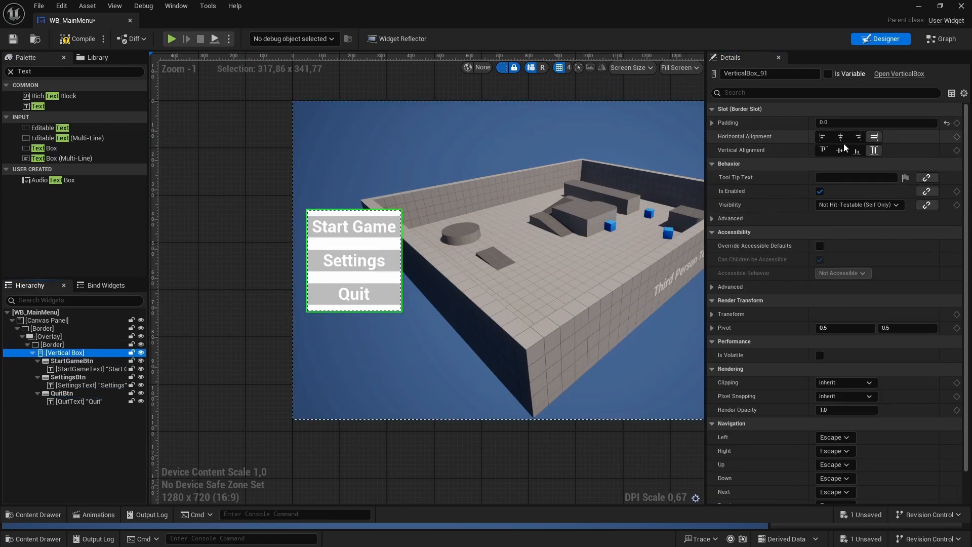
click(823, 123)
text(3)
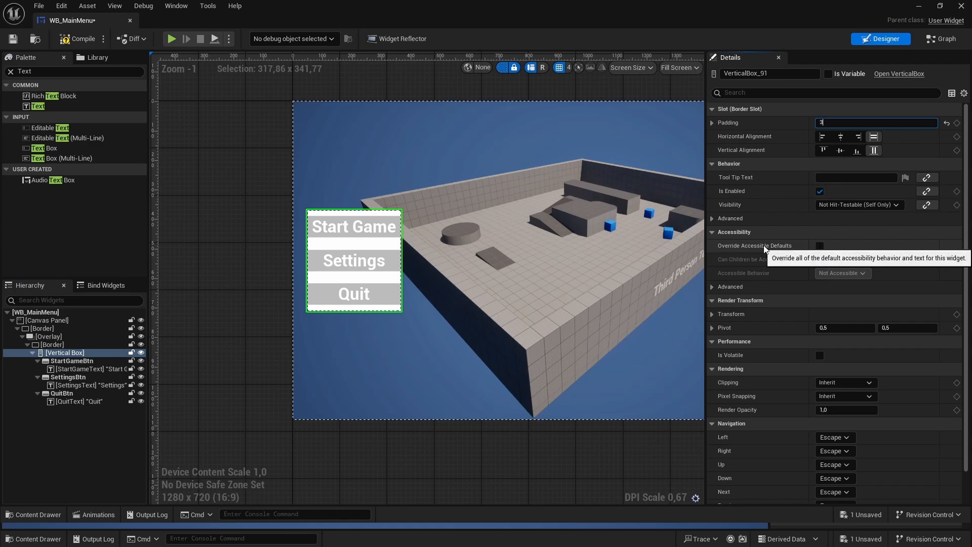
text(0)
key(Return)
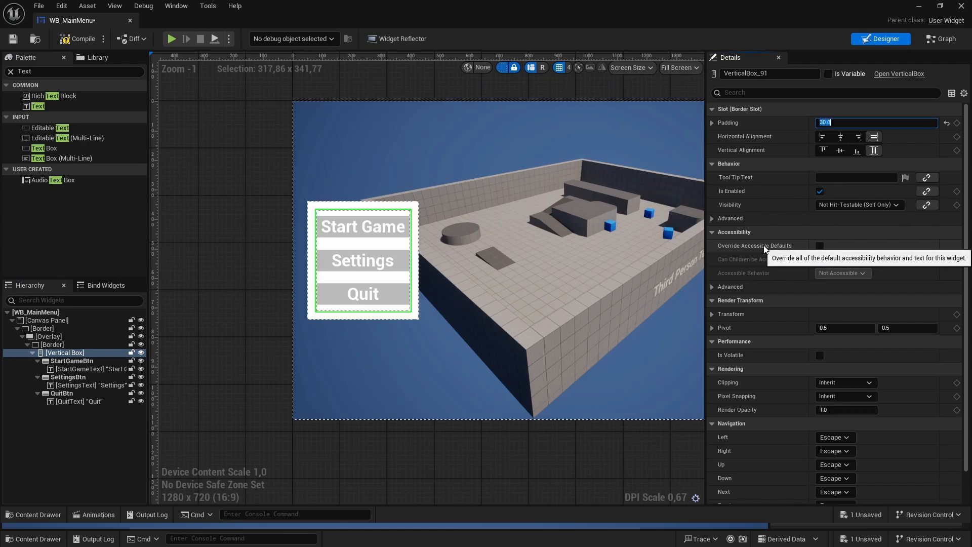
click(249, 201)
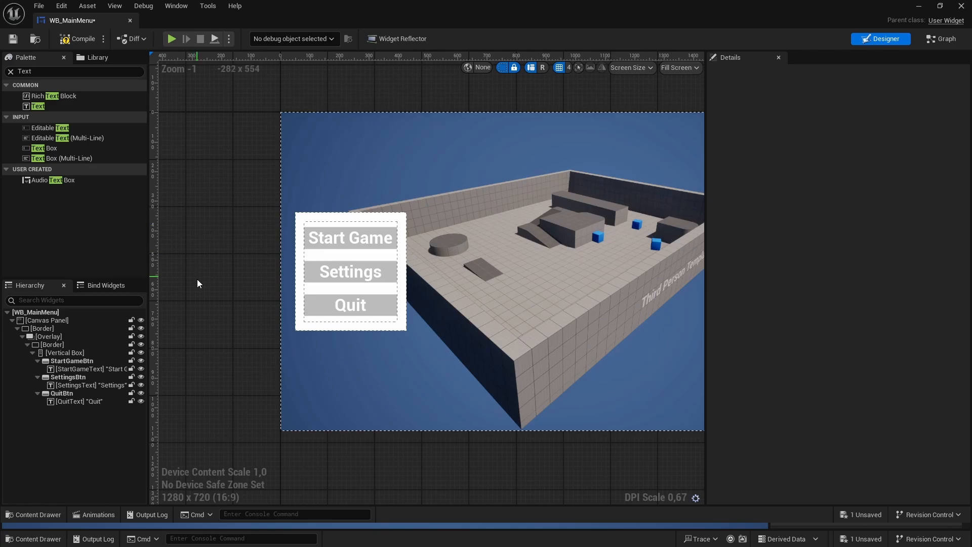
- Make the inner Border behind the buttons semi-transparent by setting its brush color's alpha to 0.5
click(54, 345)
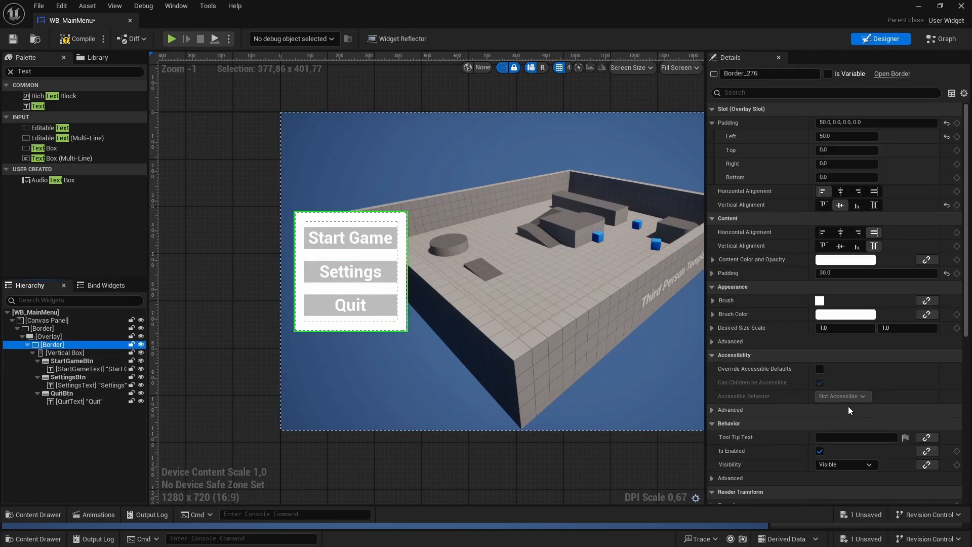
click(844, 314)
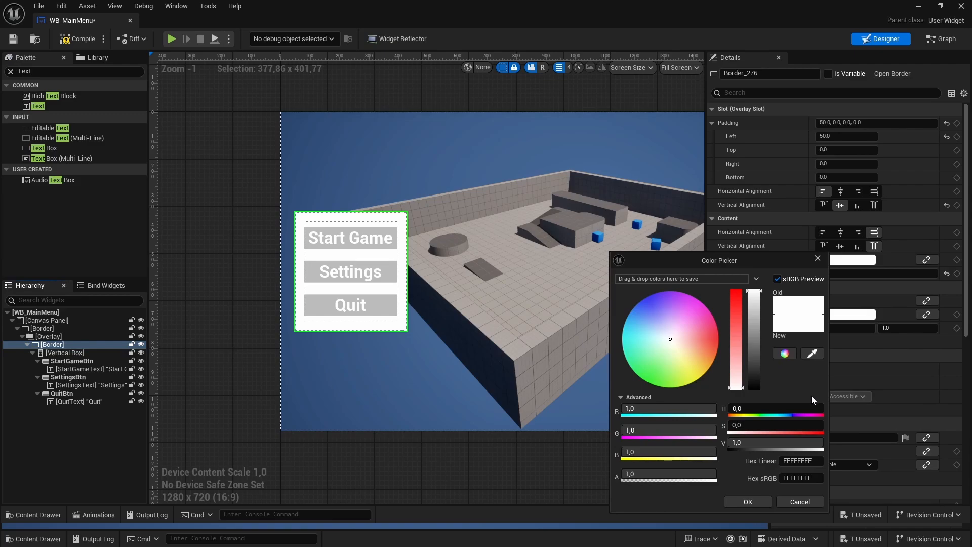
click(655, 473)
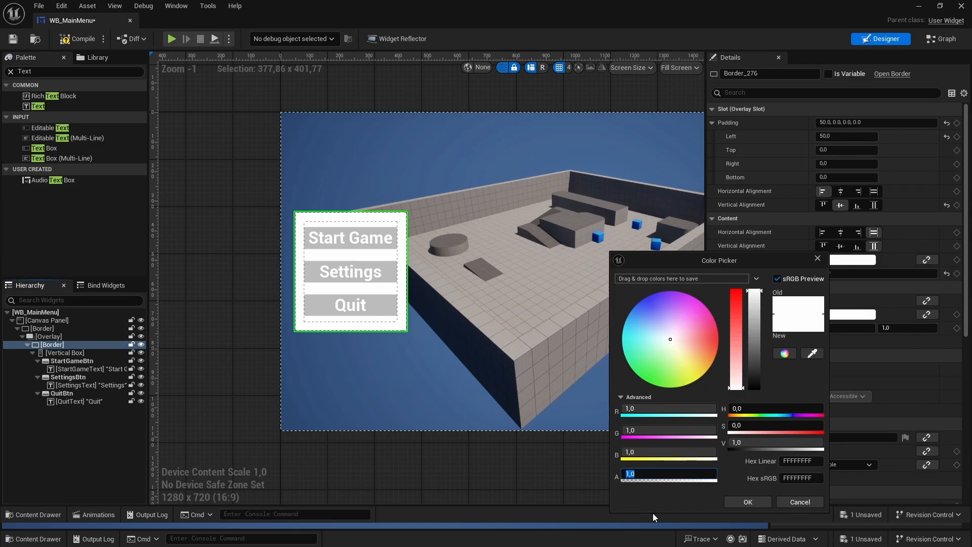
text(0,5)
key(Return)
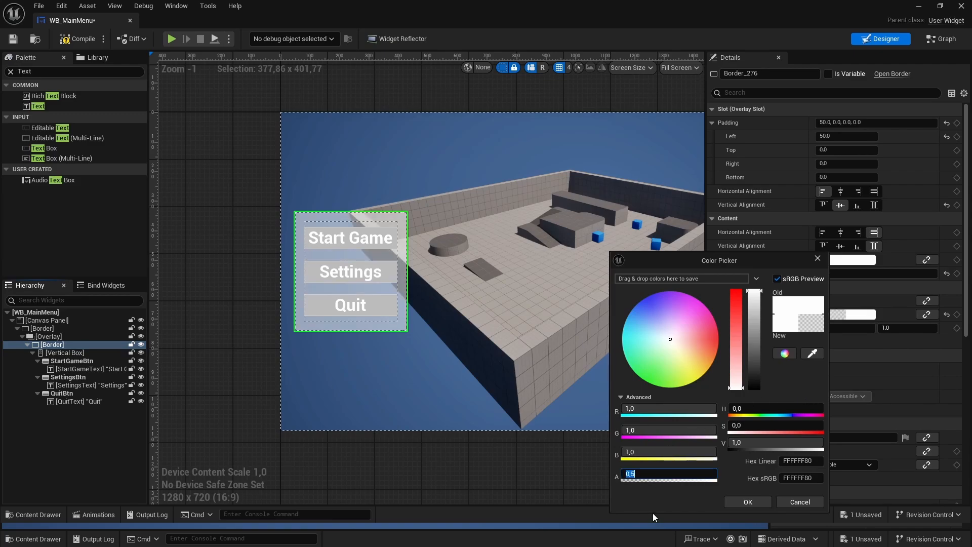
click(747, 502)
click(469, 339)
scroll(390, 359, down, 1)
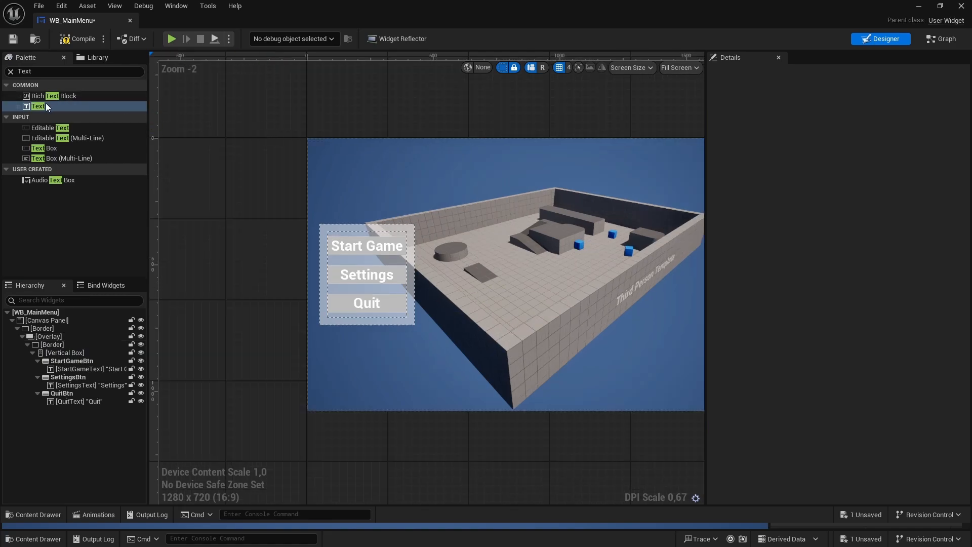
- Add a Text widget as a child of the Overlay and rename it Title
drag(45, 105, 54, 263)
drag(44, 347, 47, 336)
click(72, 410)
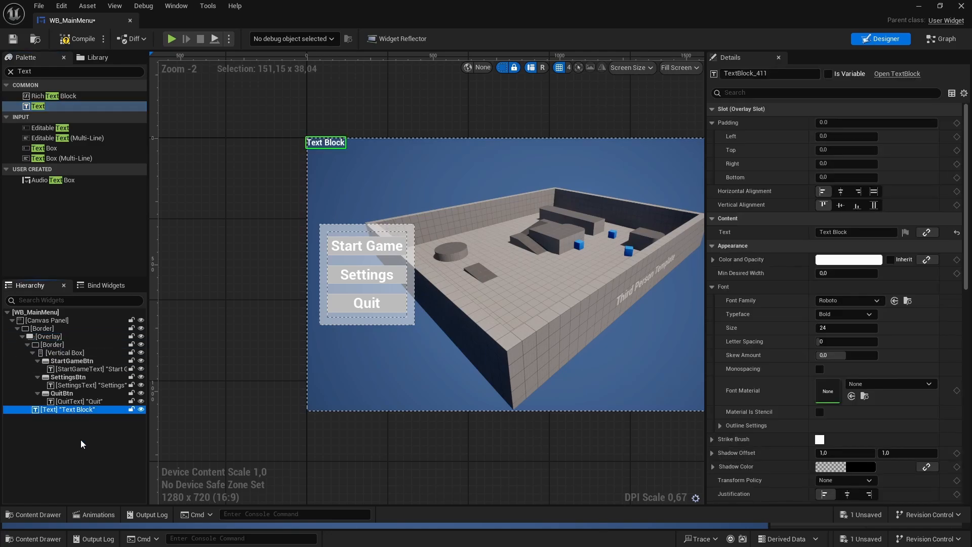
key(F2)
text(Title)
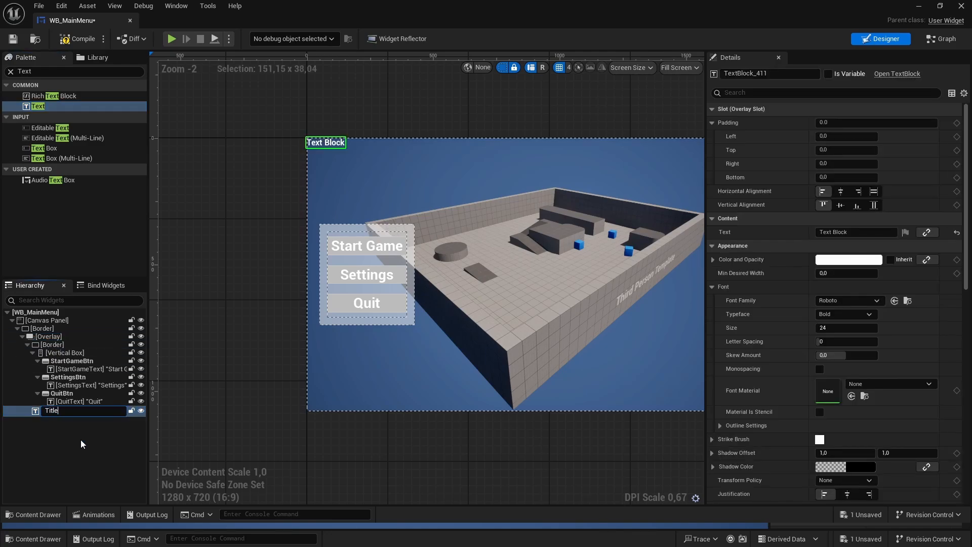
key(Return)
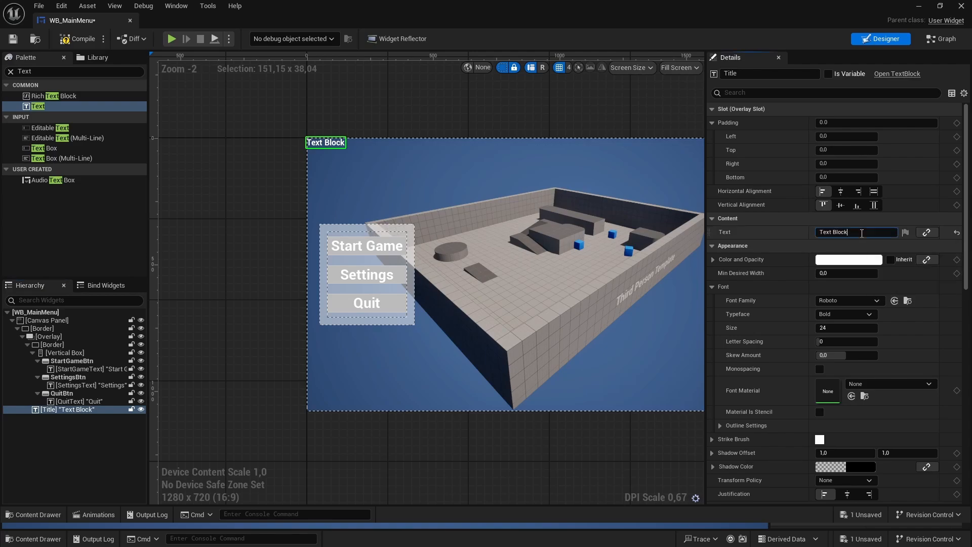
- Change the displayed text of the Title text block to "Graphics settings Tutrial"
click(843, 231)
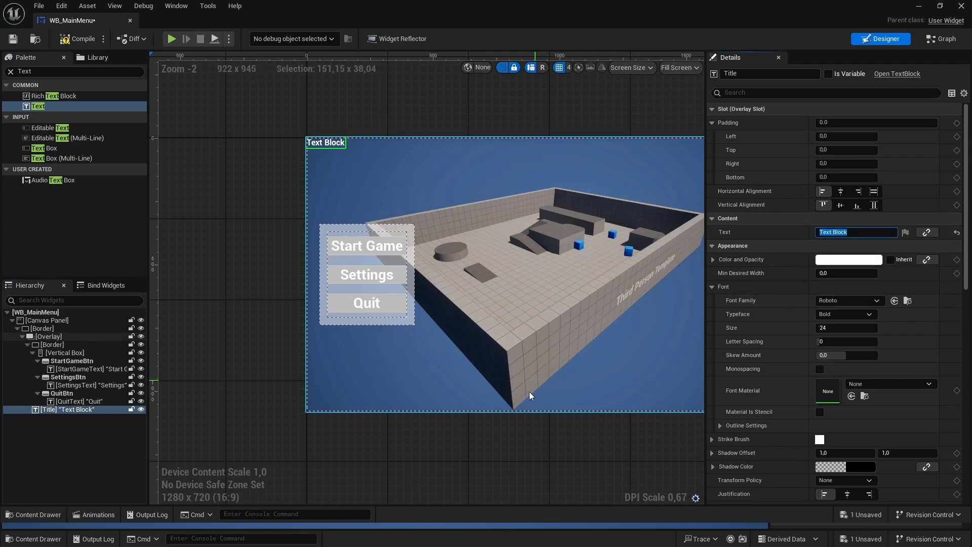
text(Graphics settings)
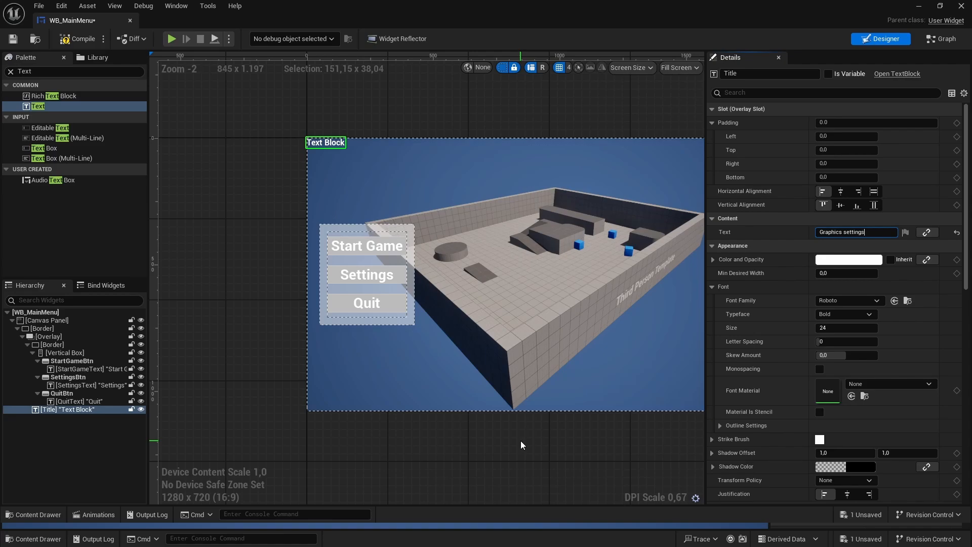
text( Tutrial)
key(Return)
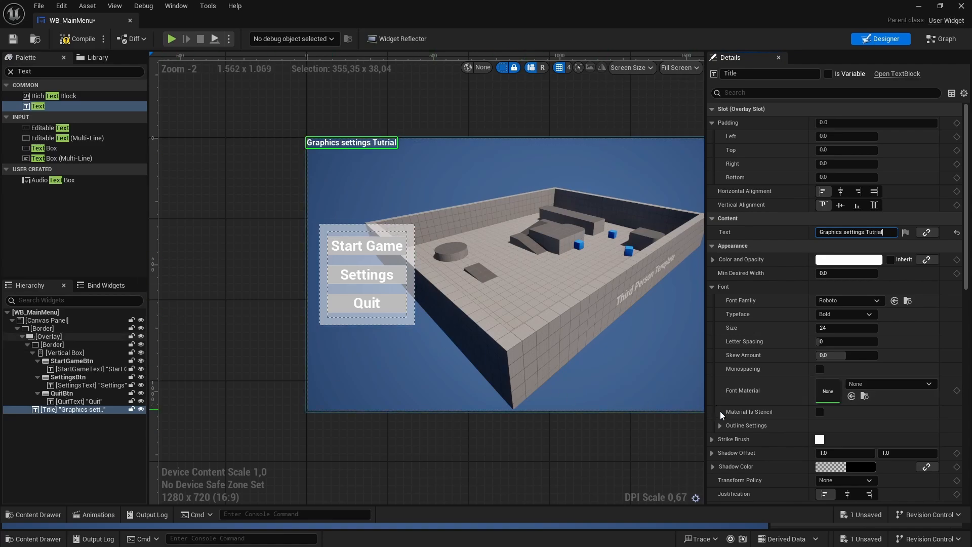
- Set the Title's font size to 64 and center it horizontally in the Overlay
click(843, 328)
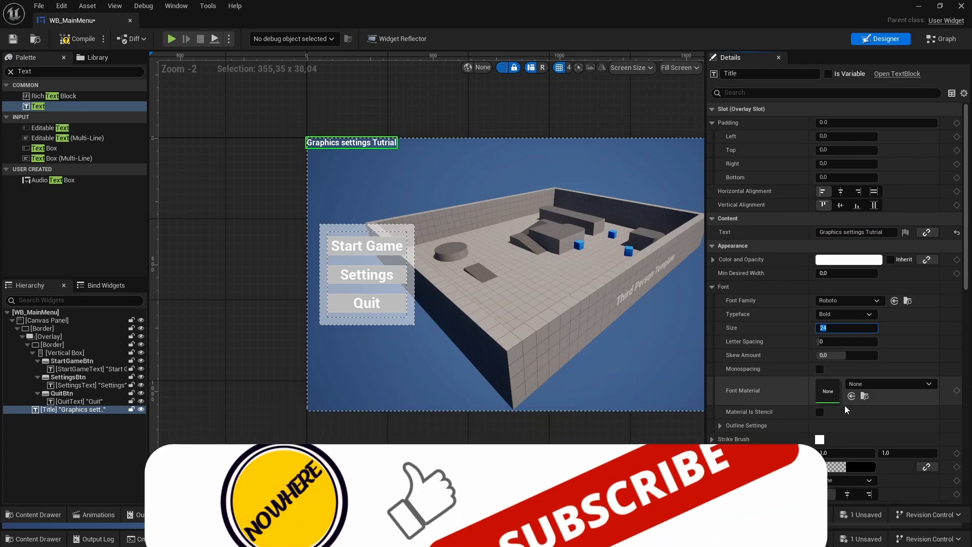
text(64)
key(Return)
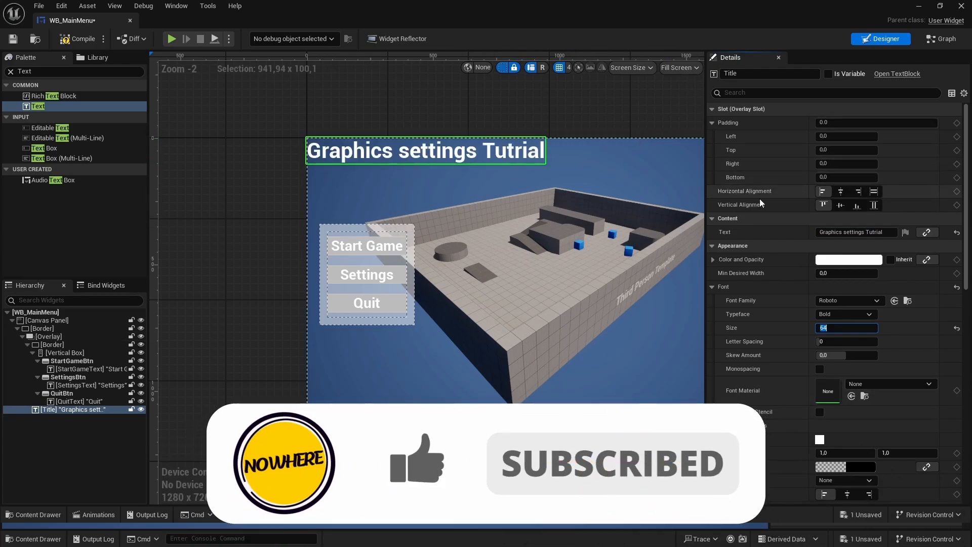
click(841, 191)
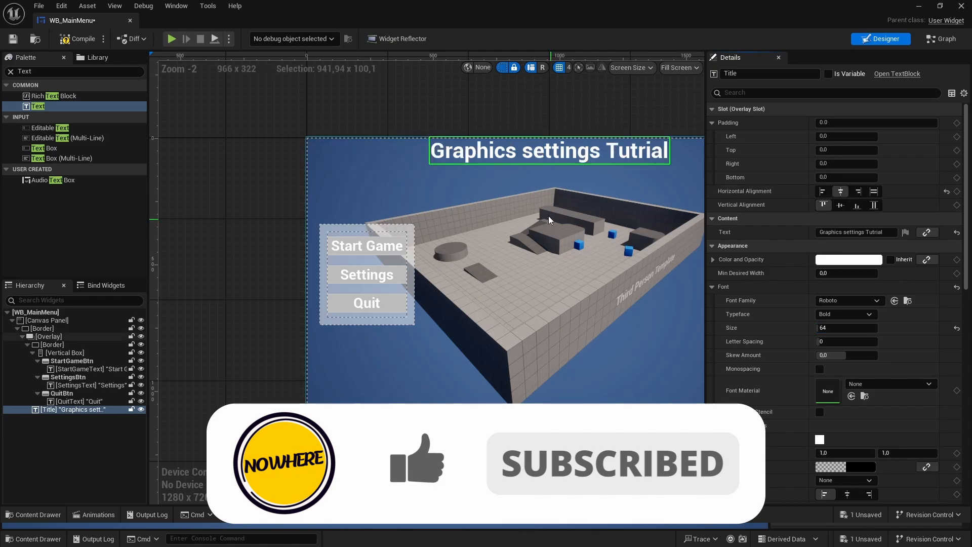
right_drag(548, 216, 458, 216)
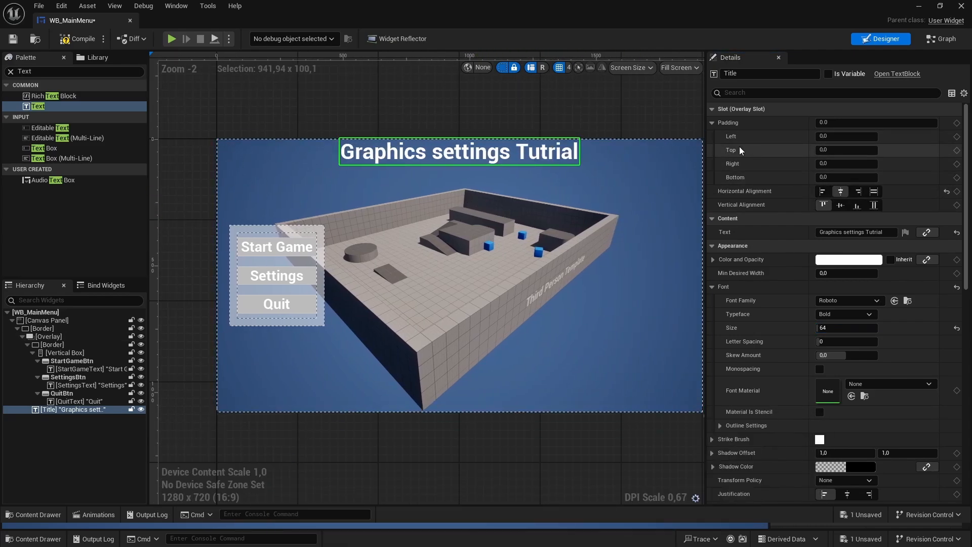
- Set the top slot padding of the Title text block to 30
click(835, 152)
text(30)
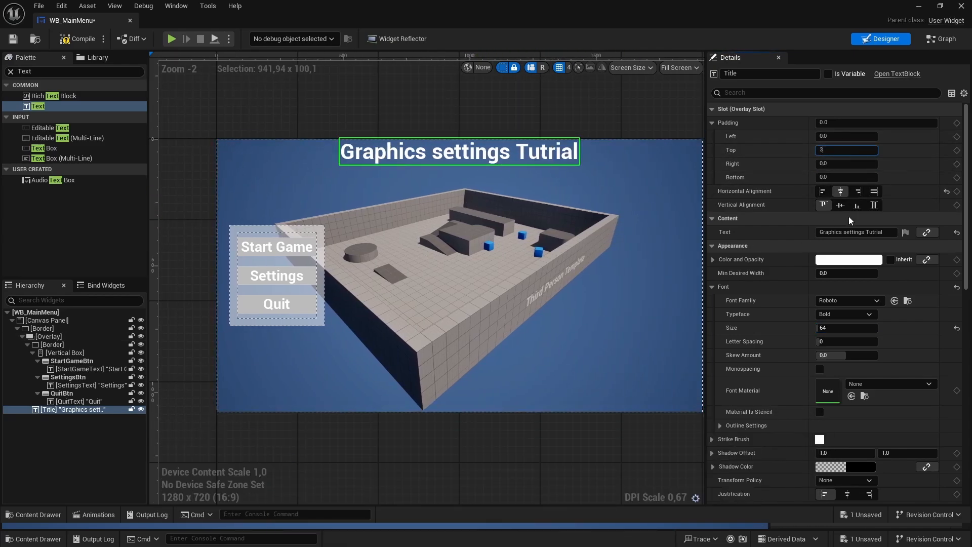
key(Return)
click(622, 162)
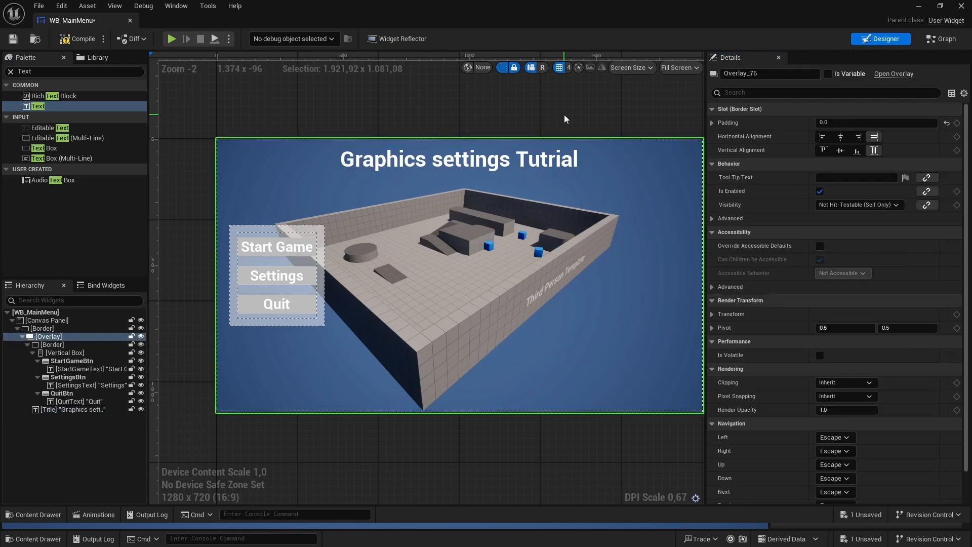
scroll(557, 177, down, 4)
scroll(431, 136, up, 2)
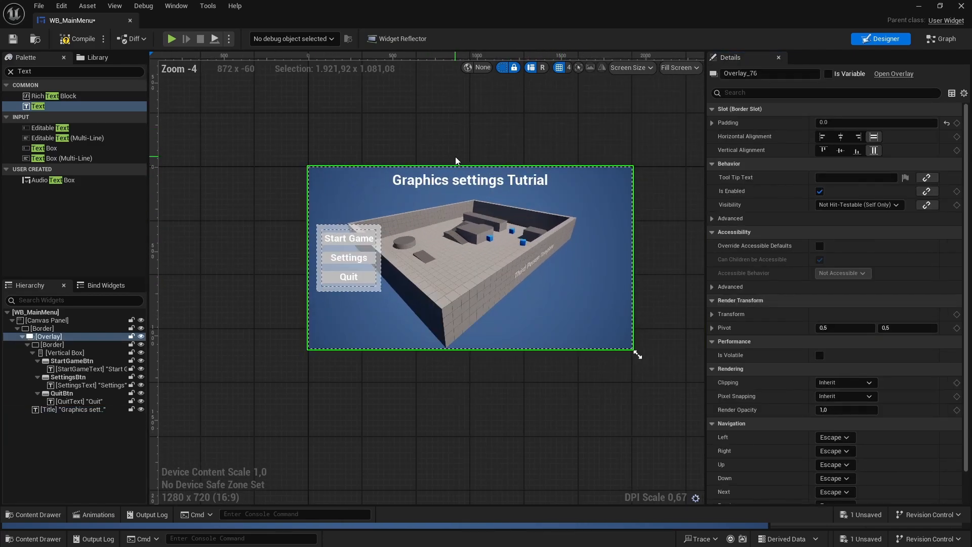
scroll(454, 156, down, 1)
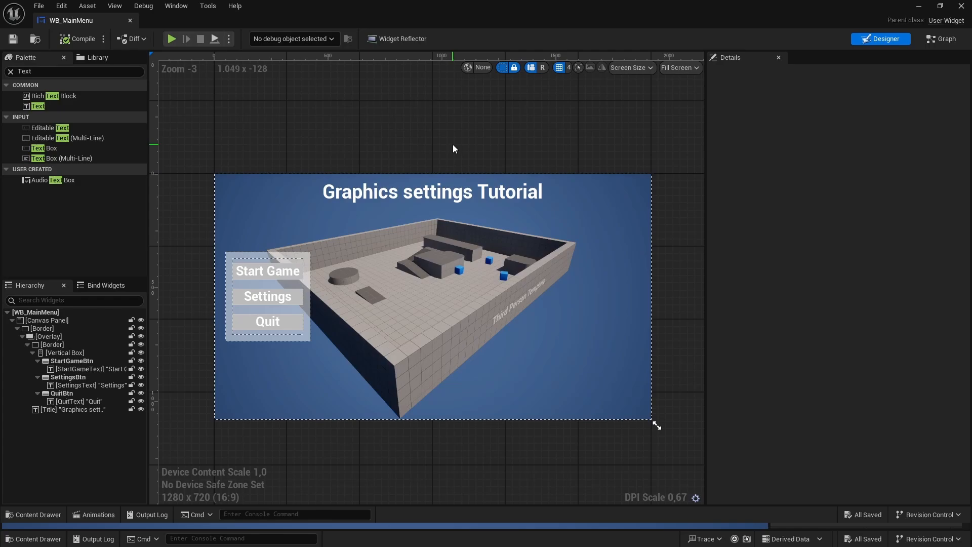
- Dock the WB_MainMenu editor beside ThirdPersonMap in the main window and bring up the project's content browser
drag(125, 23, 222, 16)
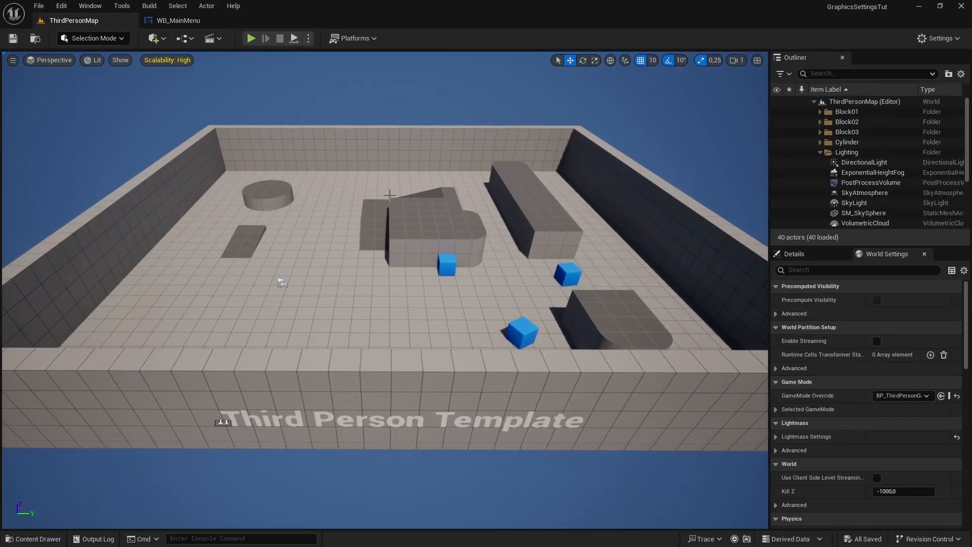
key(ctrl+space)
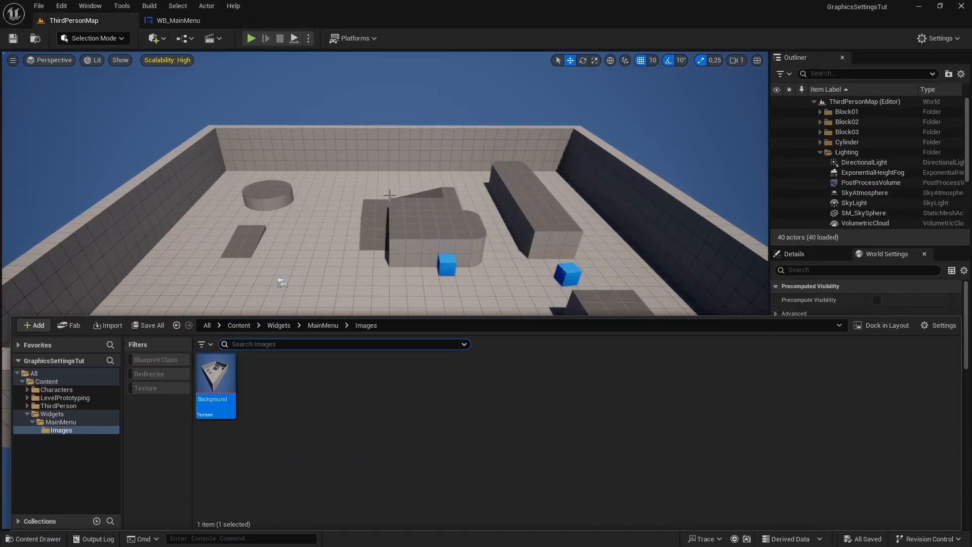
- Create a level named Level_MainMenu in the ThirdPerson Maps folder and open it
click(27, 414)
click(51, 406)
double_click(306, 375)
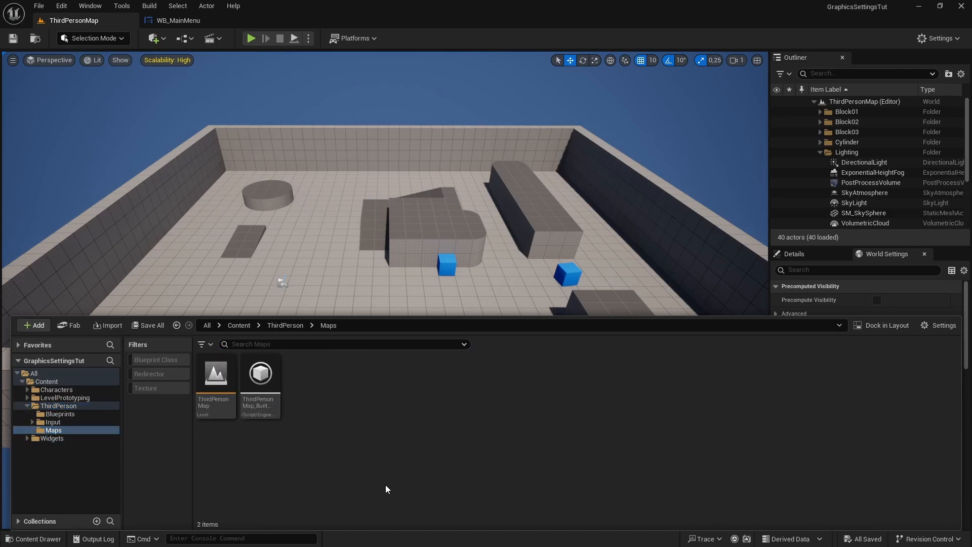
right_click(326, 418)
click(364, 240)
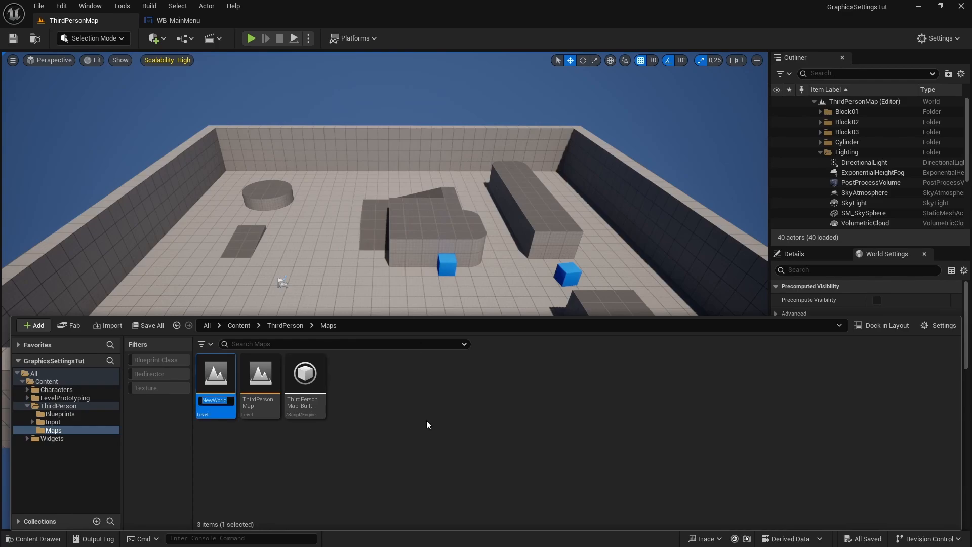
text(Level_MainMenu)
key(Return)
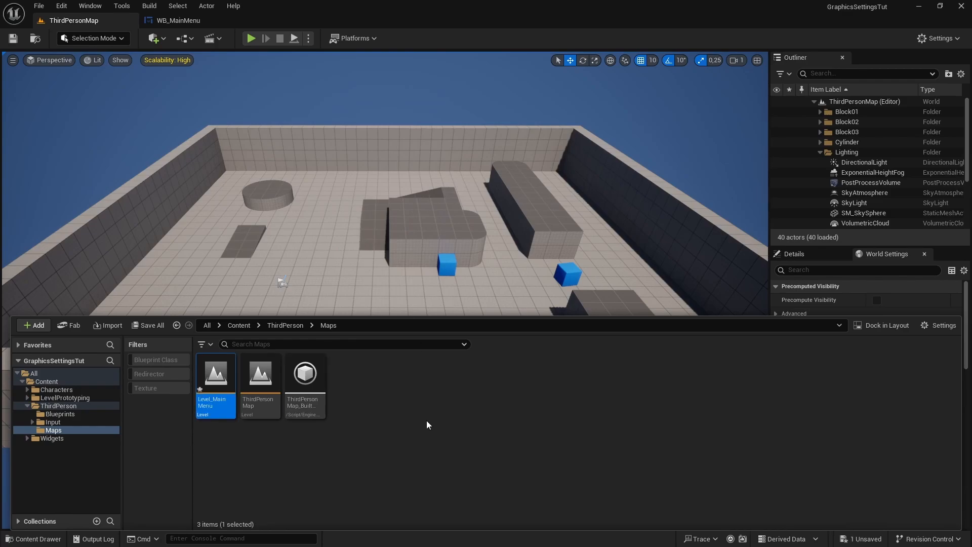
double_click(212, 395)
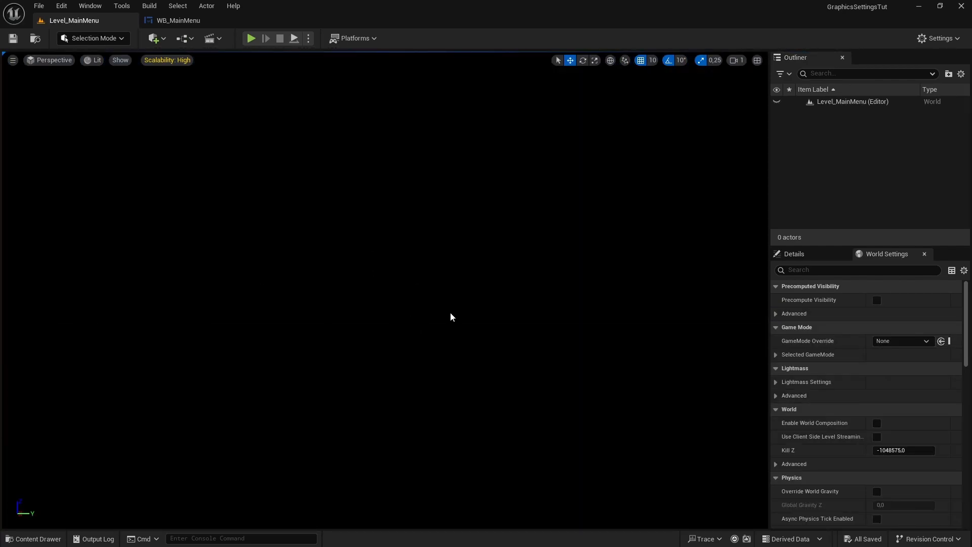
- Create a Game Mode Base blueprint class named GM_MainMenu in the ThirdPerson Blueprints folder
key(ctrl+space)
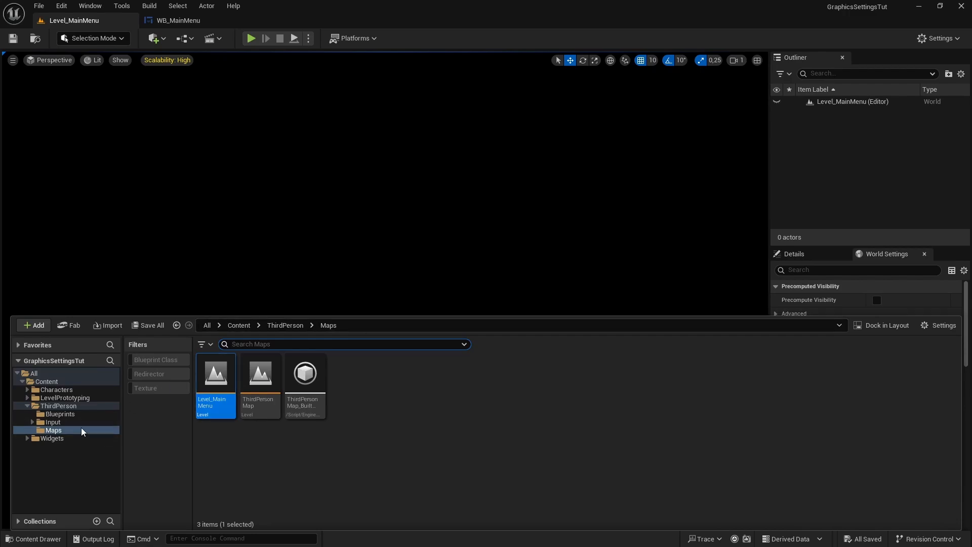
click(58, 405)
double_click(216, 378)
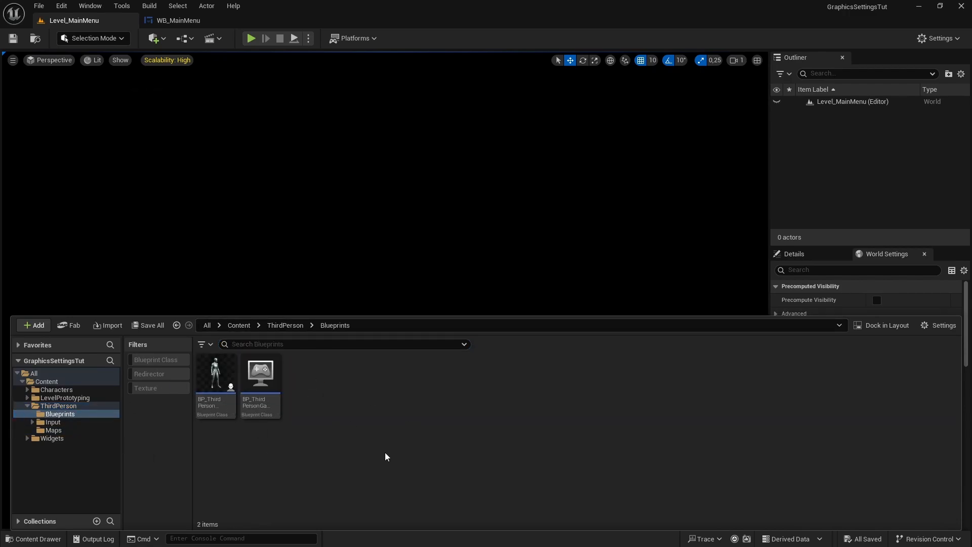
right_click(334, 417)
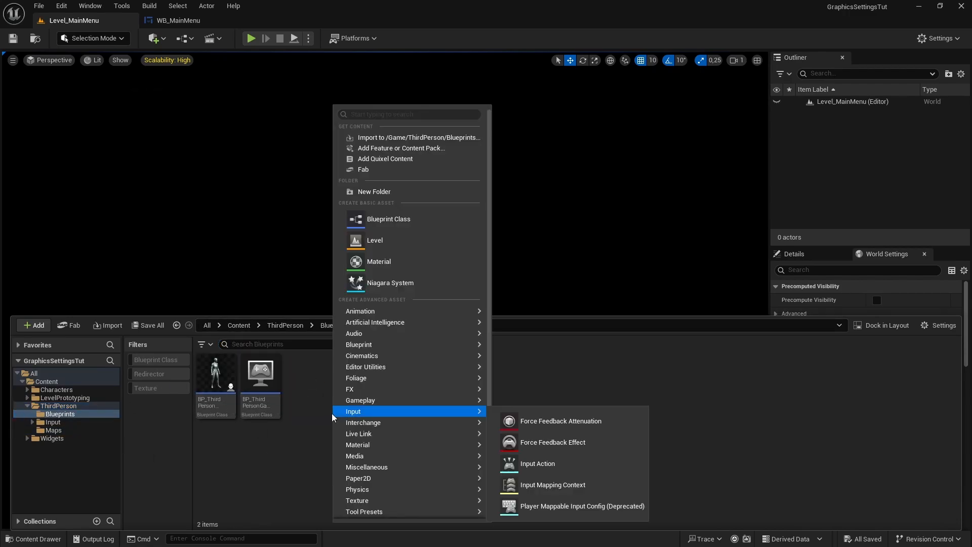
click(384, 225)
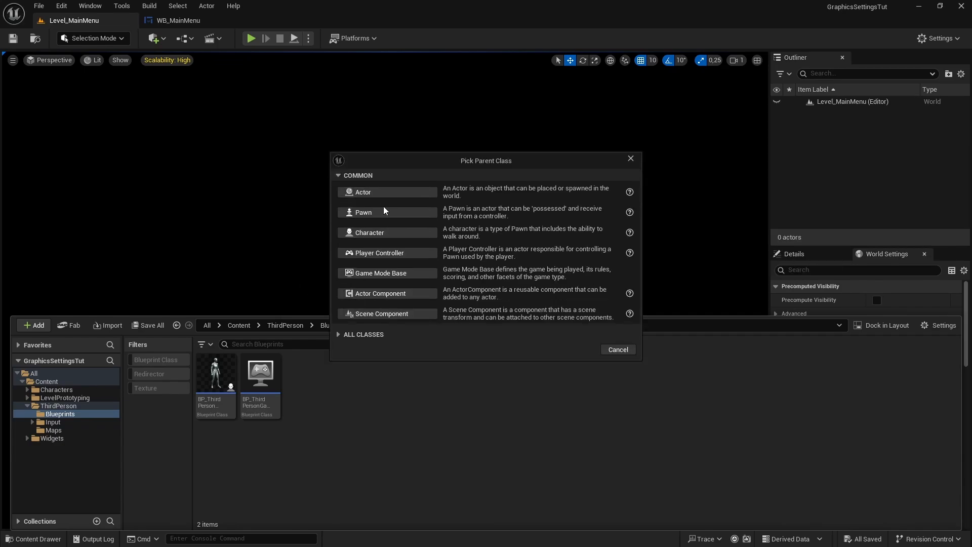
click(385, 274)
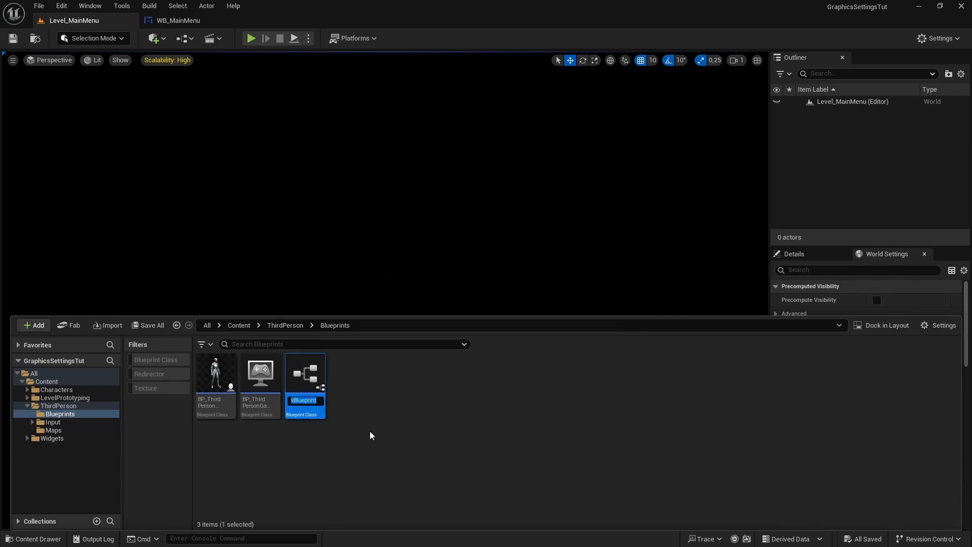
text(GM)
text(_Ma)
text(inMenu)
key(Return)
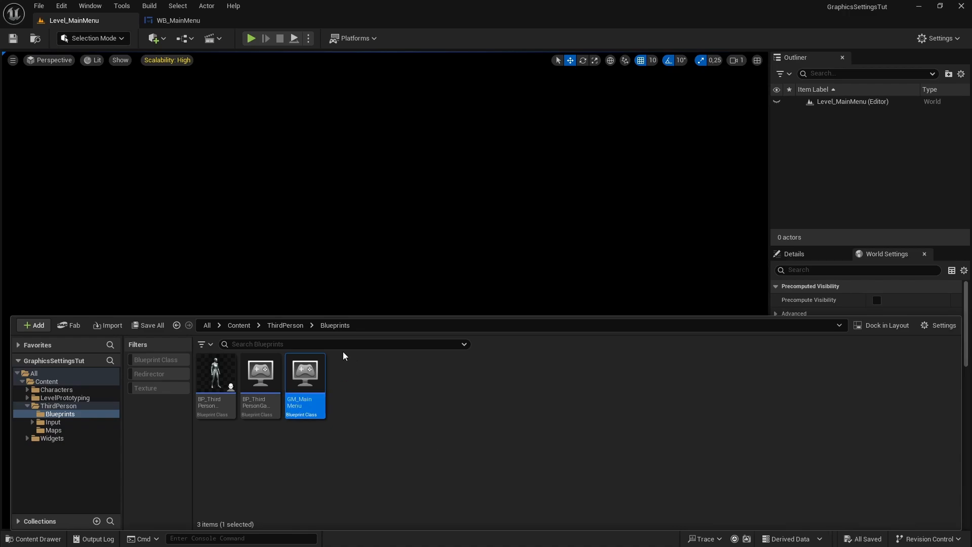
- Set the GameMode Override of Level_MainMenu to GM_MainMenu and save the level
click(474, 221)
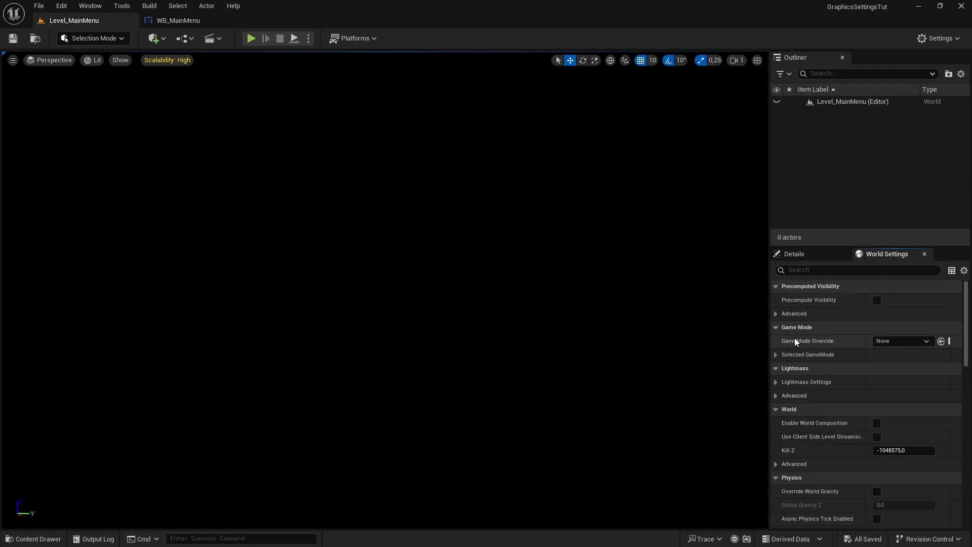
click(887, 341)
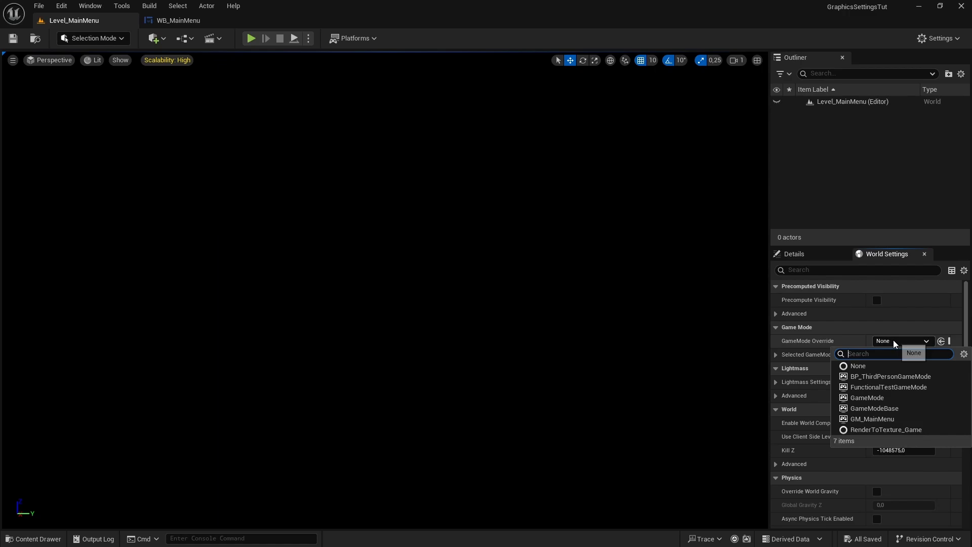
click(872, 419)
click(13, 38)
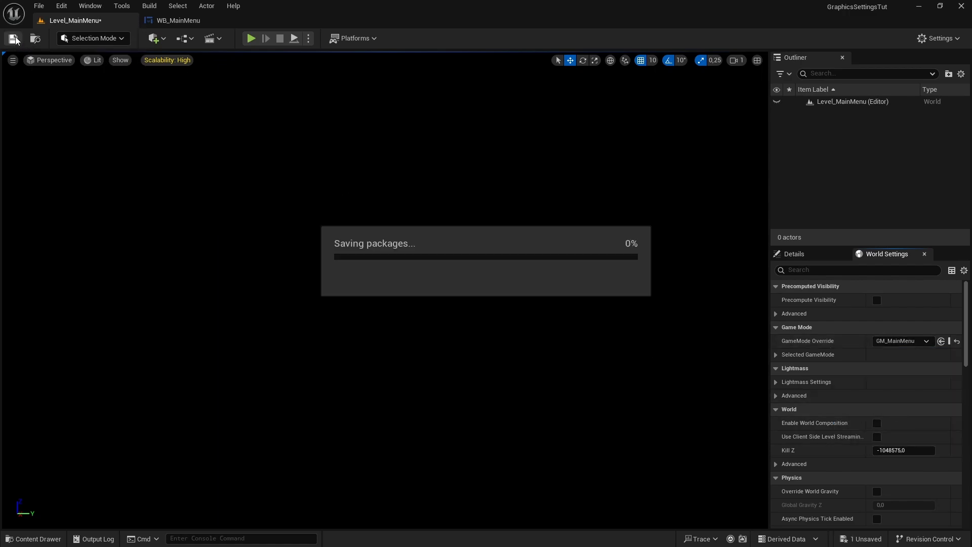
- Open the Event Graph of the GM_MainMenu blueprint and delete the Event Tick node
key(ctrl+space)
click(335, 437)
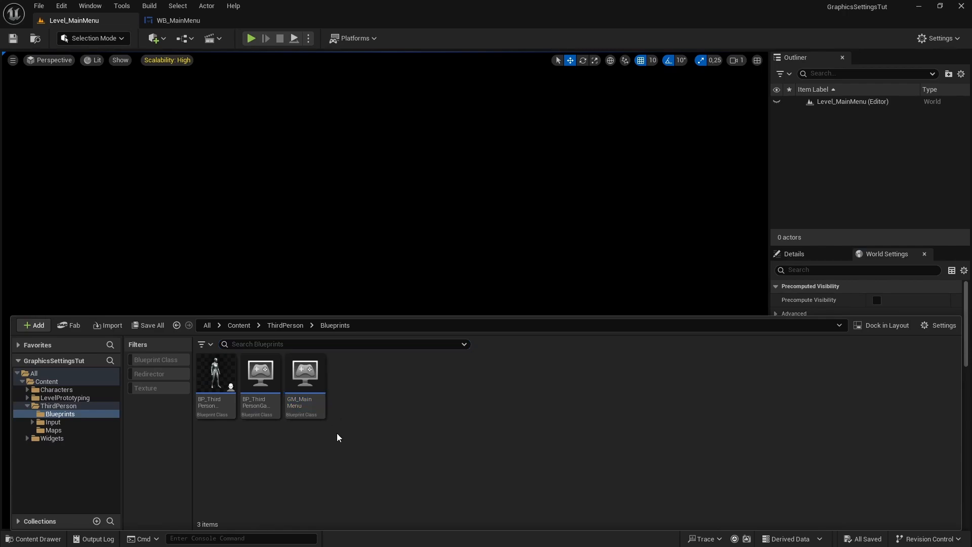
click(313, 393)
double_click(313, 394)
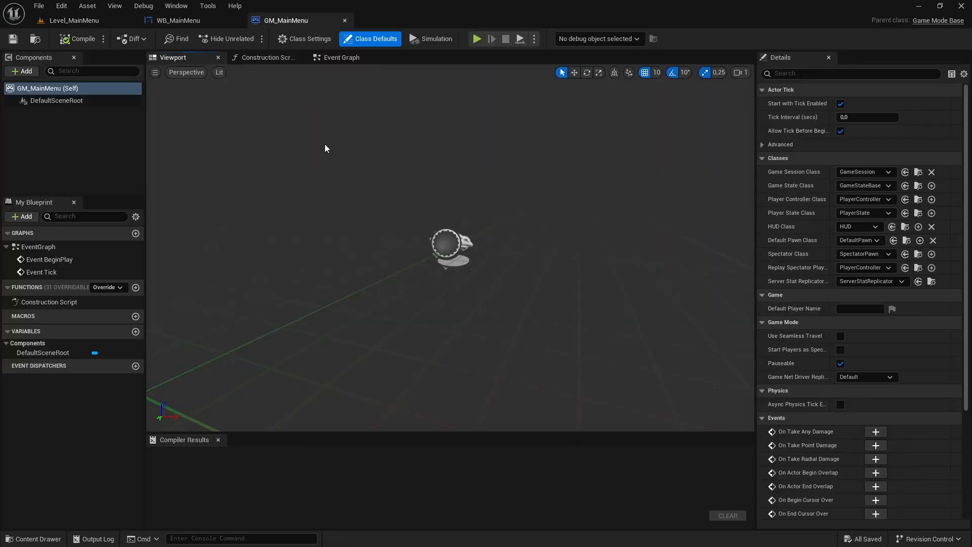
click(338, 58)
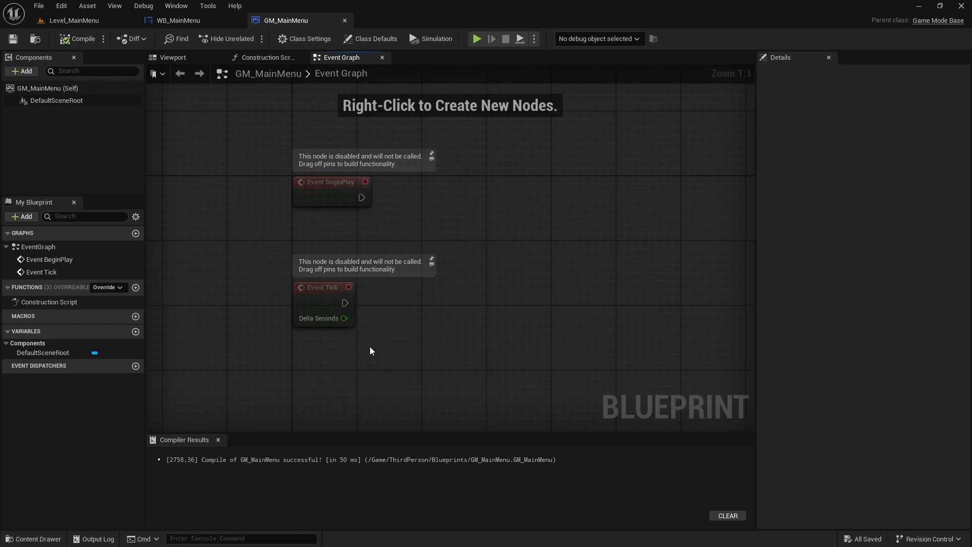
drag(370, 347, 276, 271)
key(Delete)
right_drag(276, 274, 239, 299)
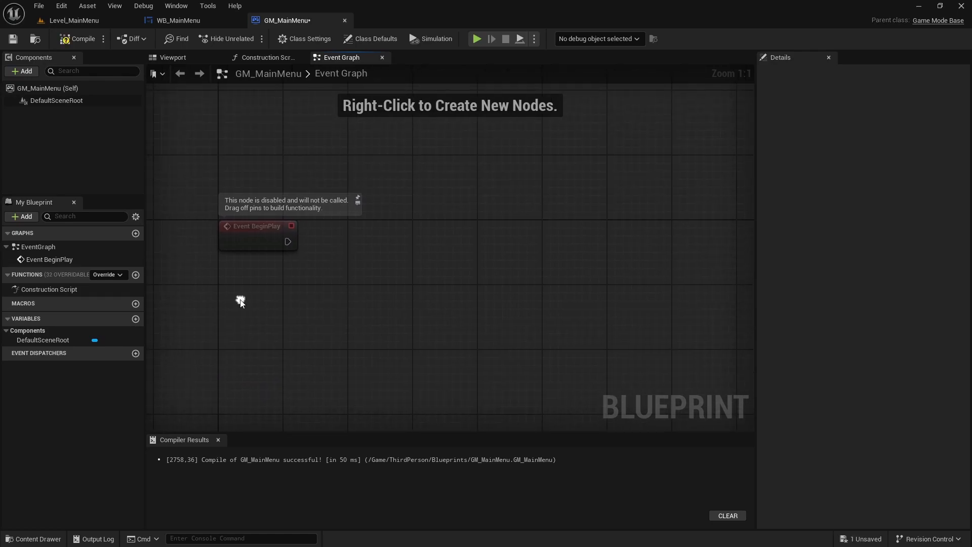
- Add a Create Widget node with class WB_MainMenu and connect it to Event BeginPlay's execution output
right_click(382, 251)
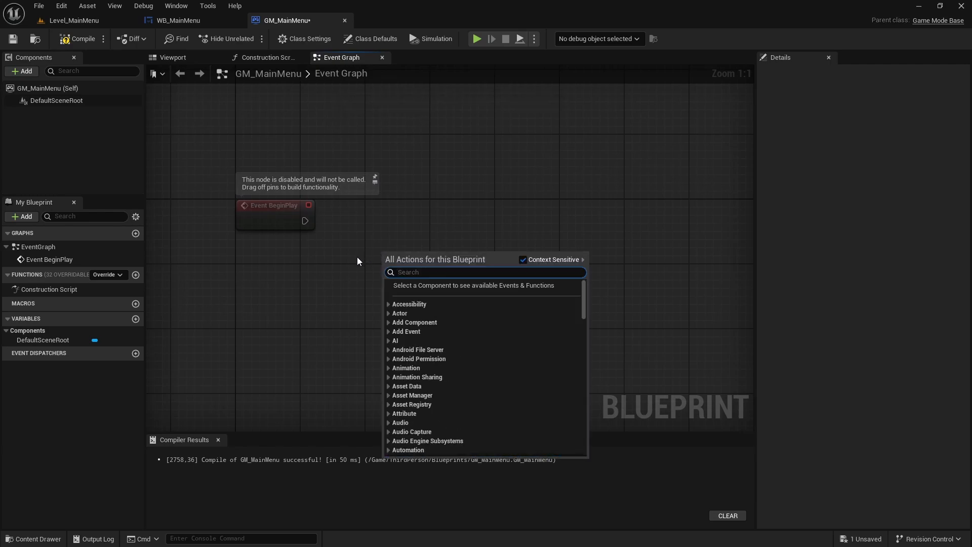
text(Create Widget)
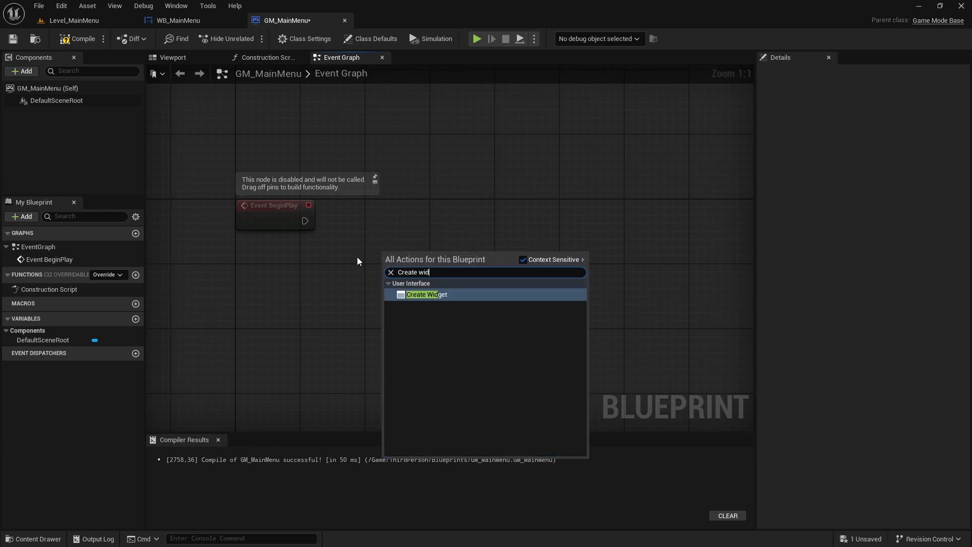
key(Return)
drag(391, 269, 305, 221)
drag(412, 253, 371, 205)
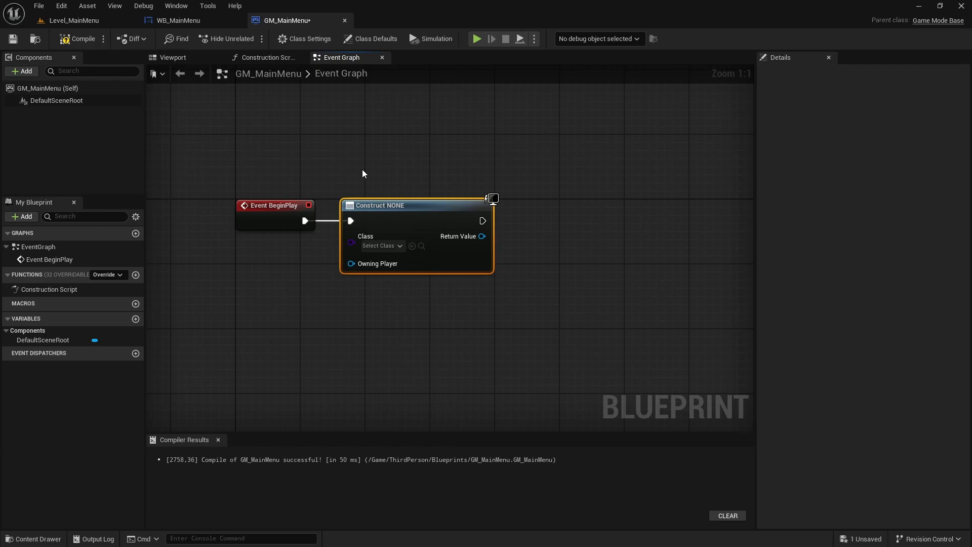
click(382, 246)
text(WB)
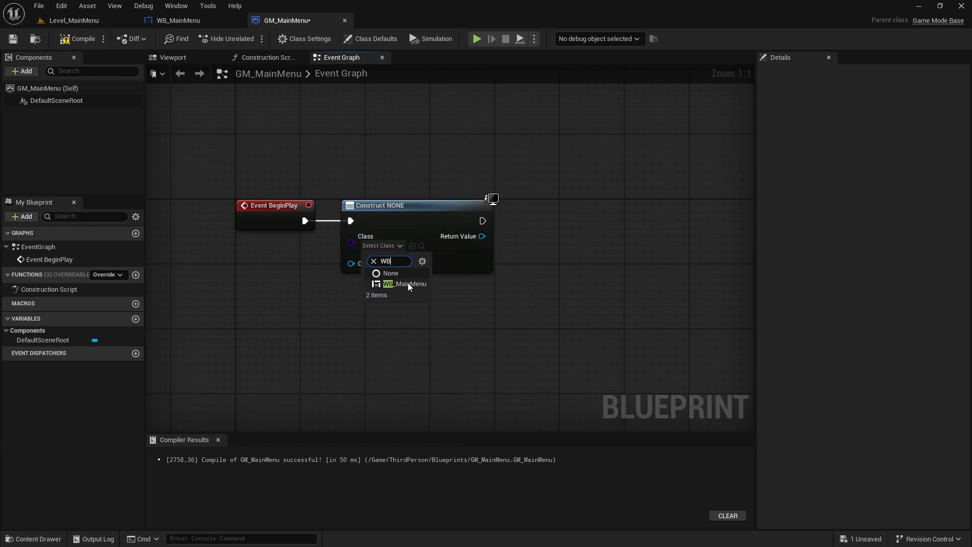
click(402, 283)
- Add a Get Player Controller node below the Create Widget node and connect it to the Owning Player input
right_drag(382, 310, 408, 262)
right_click(386, 295)
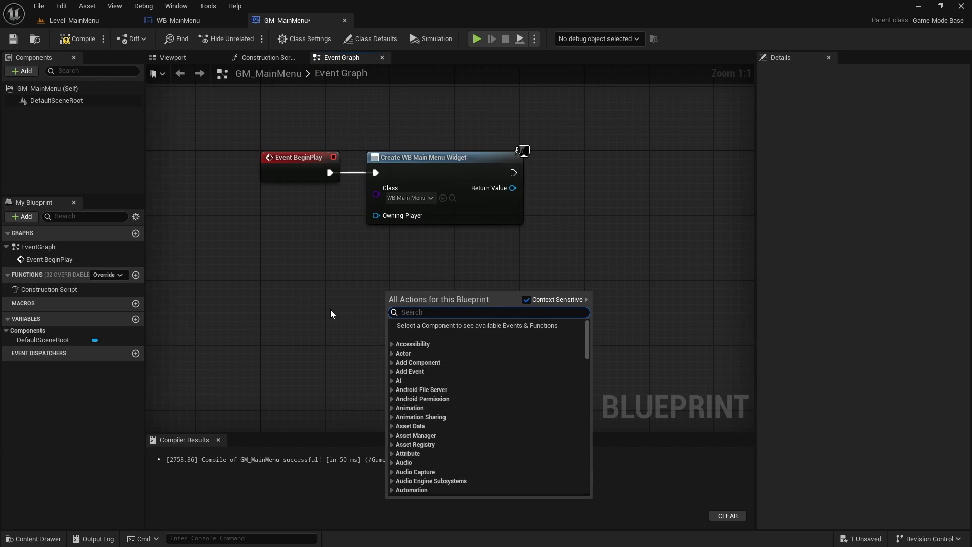
text(Get player contro)
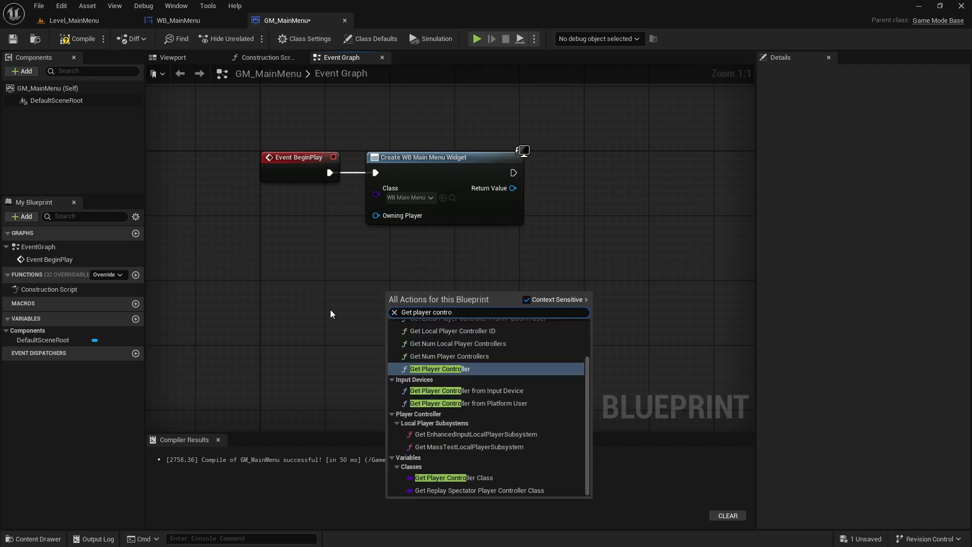
key(Return)
drag(499, 309, 385, 218)
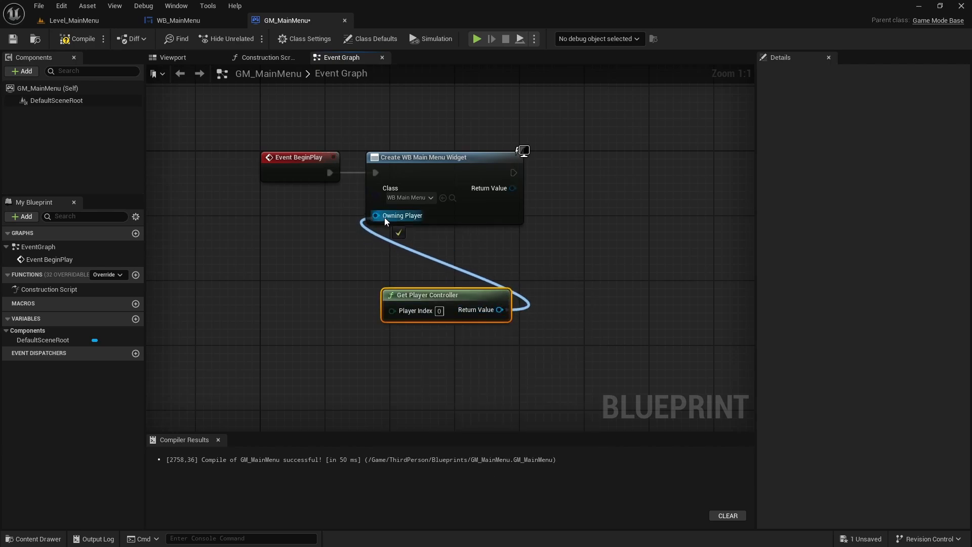
drag(412, 296, 396, 242)
- Add an Add to Viewport node from the created widget's Return Value, align it after the Create Widget node, and save GM_MainMenu
click(595, 262)
right_drag(594, 263, 487, 299)
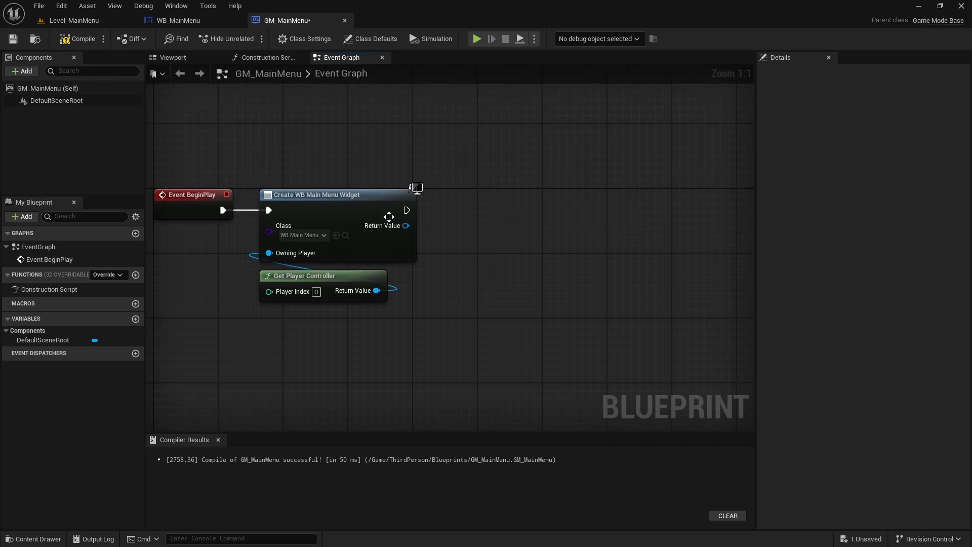
drag(404, 226, 457, 268)
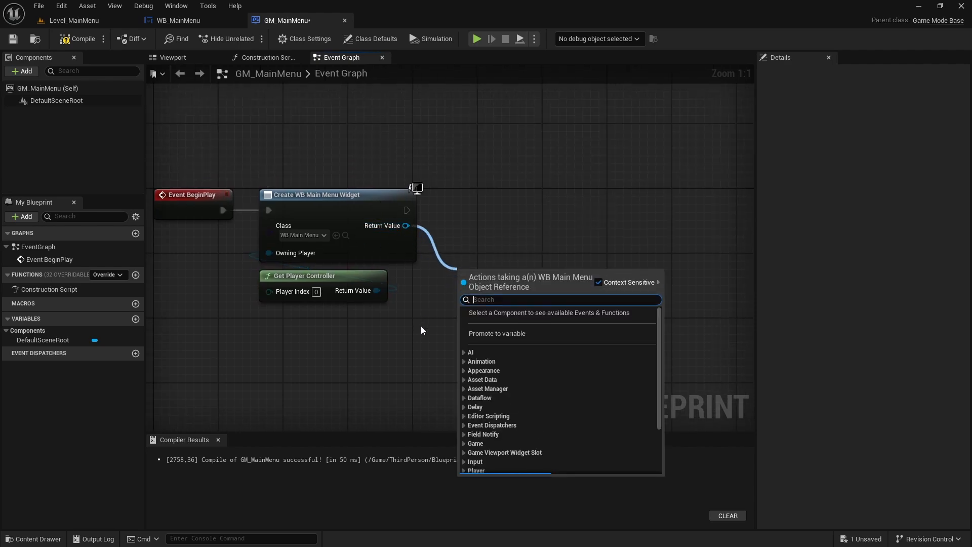
text(Add to view)
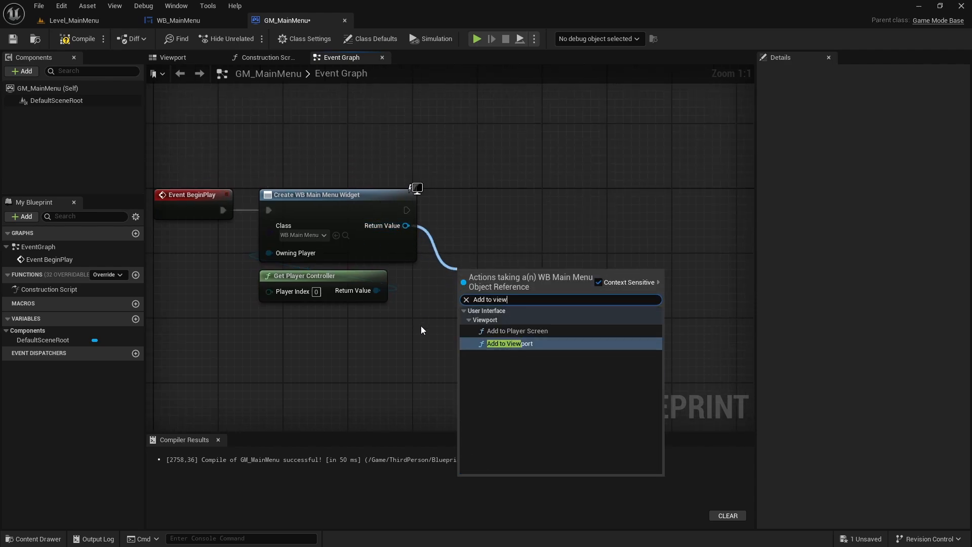
key(Return)
drag(473, 261, 466, 180)
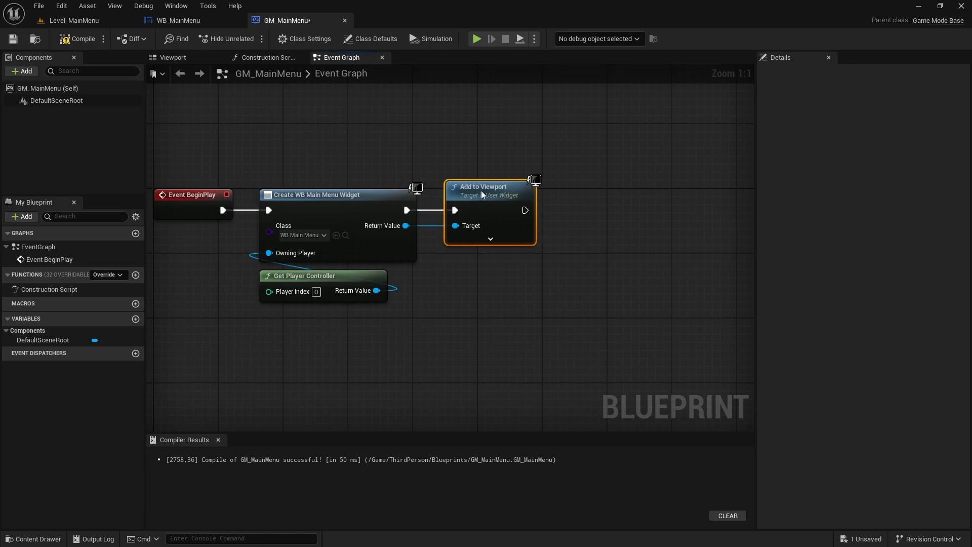
click(13, 39)
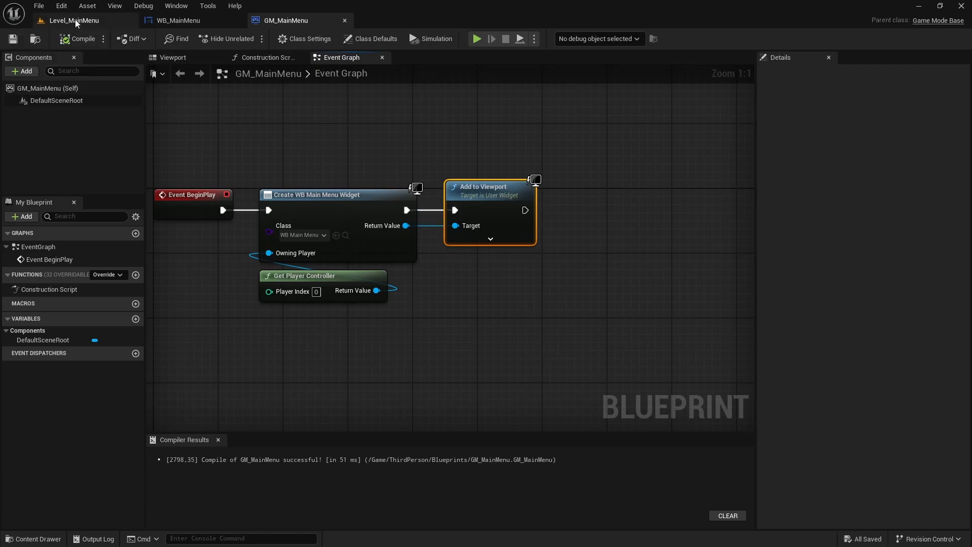
- Play Level_MainMenu in fullscreen to check the main menu display and mouse behaviour, and stop the session
click(75, 21)
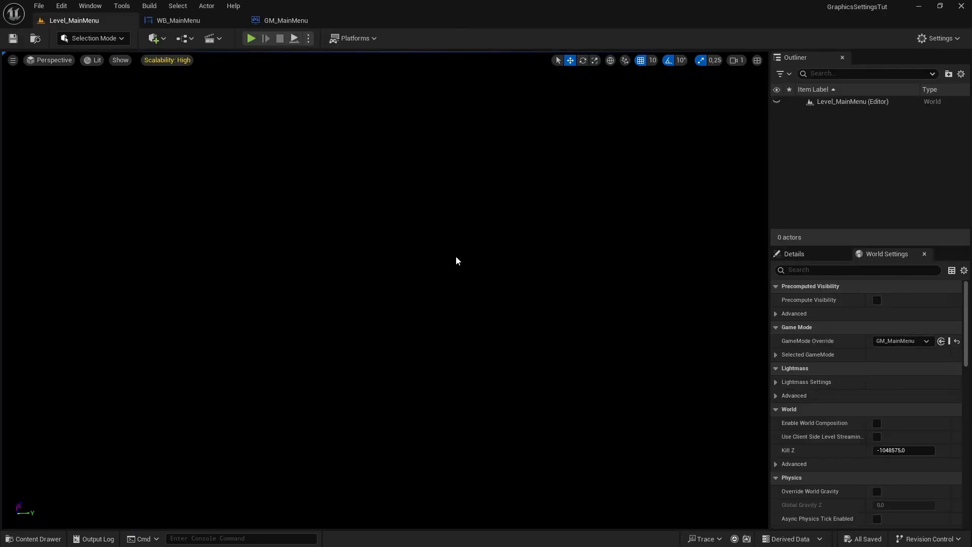
key(F11)
key(alt+p)
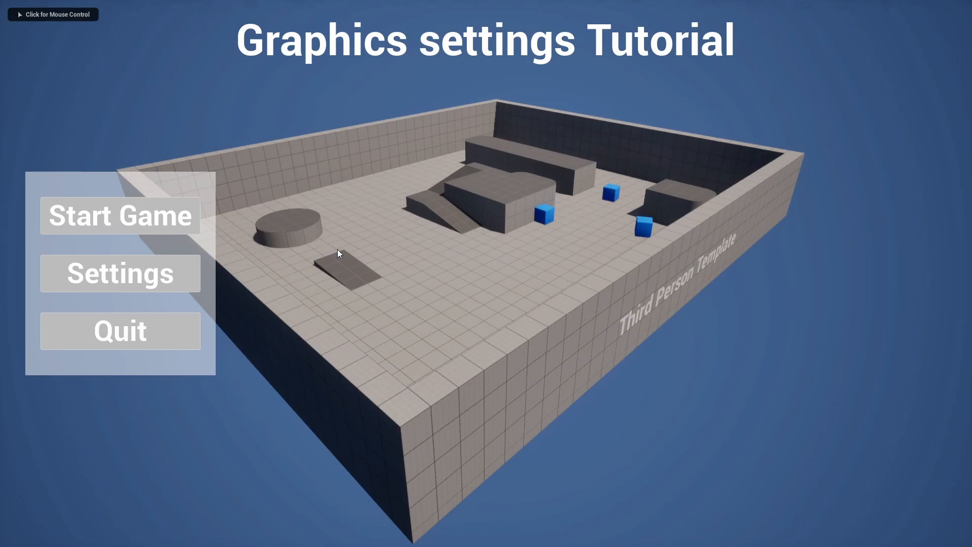
click(456, 250)
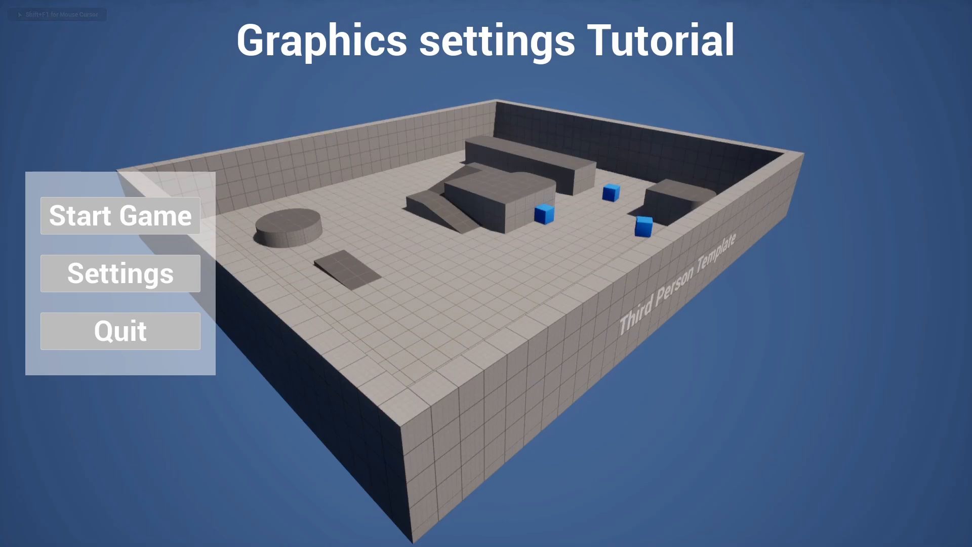
key(Escape)
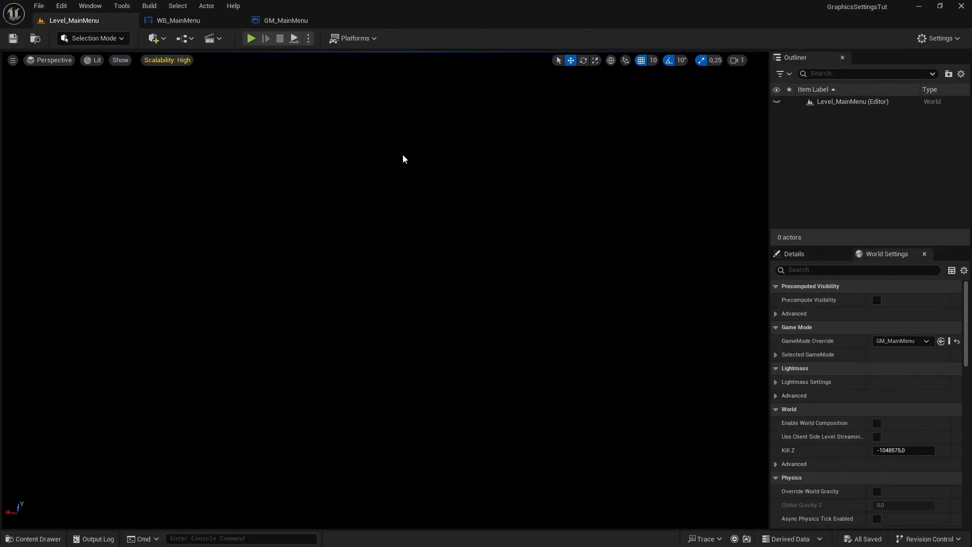
- In GM_MainMenu's event graph, add a Set Input Mode UI Only node from Get Player Controller's Return Value
click(299, 20)
click(372, 126)
right_drag(560, 156, 453, 156)
right_drag(411, 304, 462, 265)
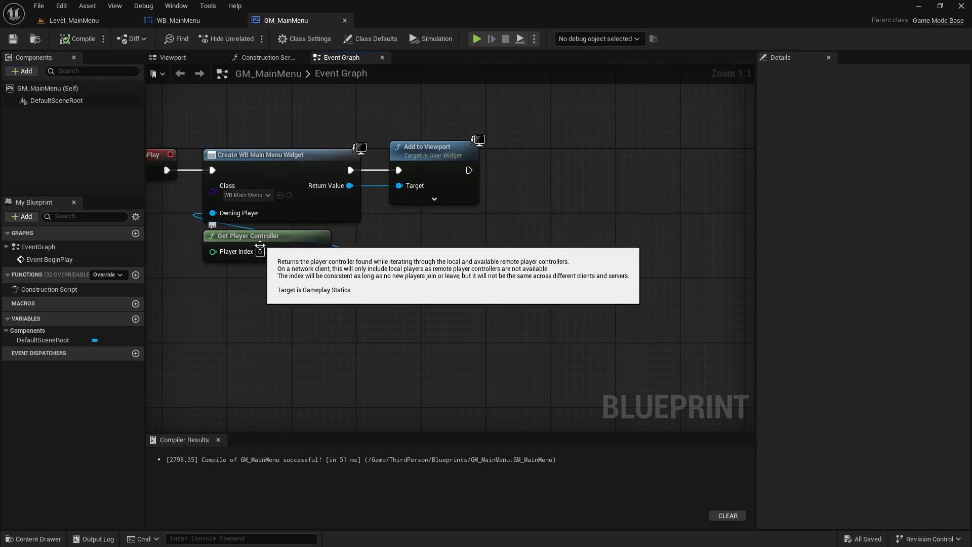
right_drag(389, 265, 348, 288)
drag(282, 277, 459, 332)
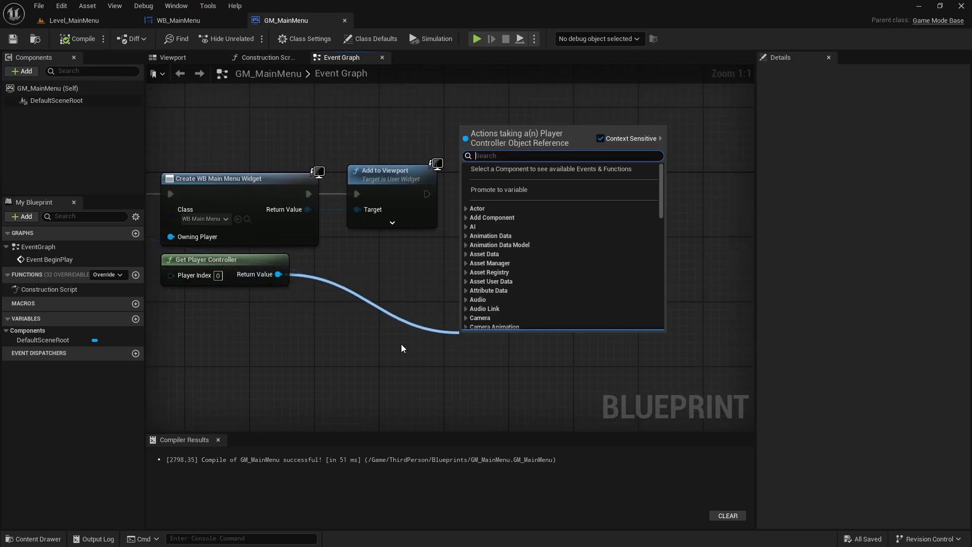
text(Set input mode)
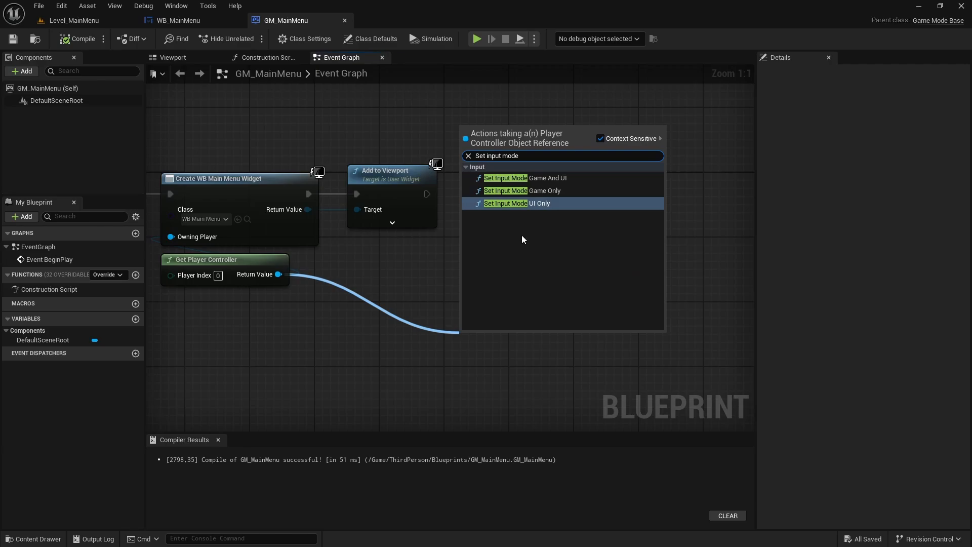
click(526, 203)
- Place the Set Input Mode UI Only node after Add to Viewport and connect their execution pins
drag(501, 332, 510, 177)
drag(427, 193, 472, 194)
click(446, 196)
drag(512, 186, 570, 189)
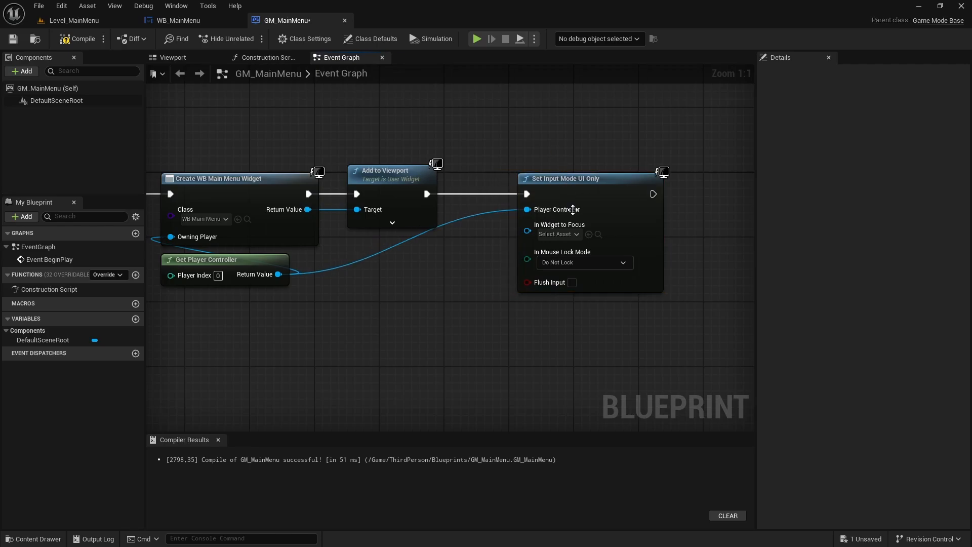
- Connect the created widget's Return Value to In Widget to Focus and tidy the widget and player controller wires with reroute nodes
right_drag(275, 231, 351, 213)
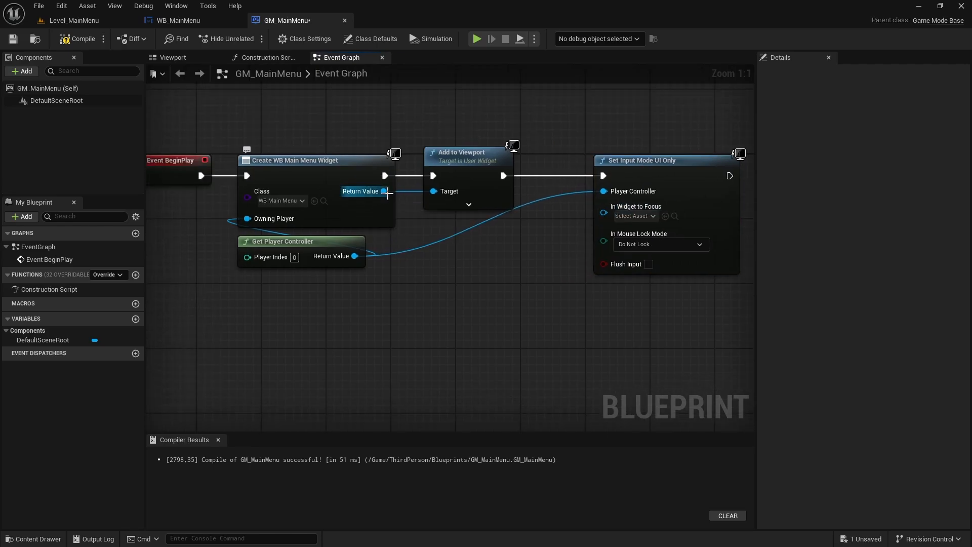
drag(369, 195, 605, 222)
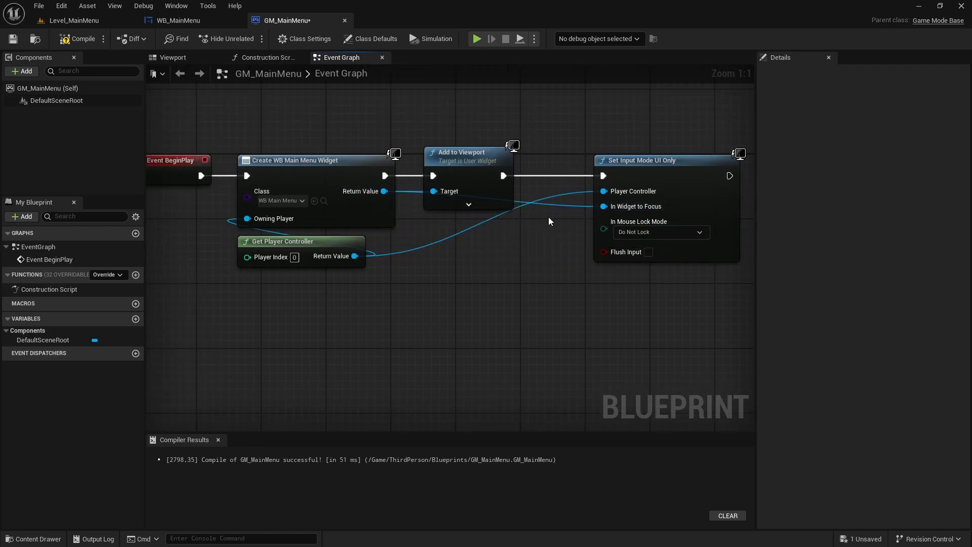
double_click(546, 201)
drag(545, 201, 548, 227)
double_click(460, 221)
double_click(453, 235)
drag(453, 236, 527, 296)
- Add a Set Show Mouse Cursor node from the player controller's reroute node and enable Show Mouse Cursor
right_drag(603, 329, 414, 332)
click(330, 317)
drag(337, 307, 612, 342)
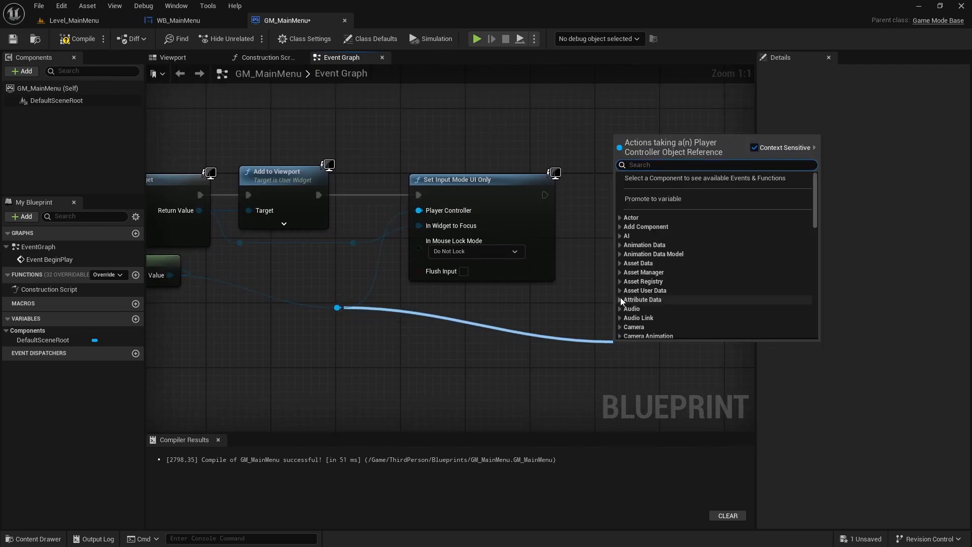
text(Set show m)
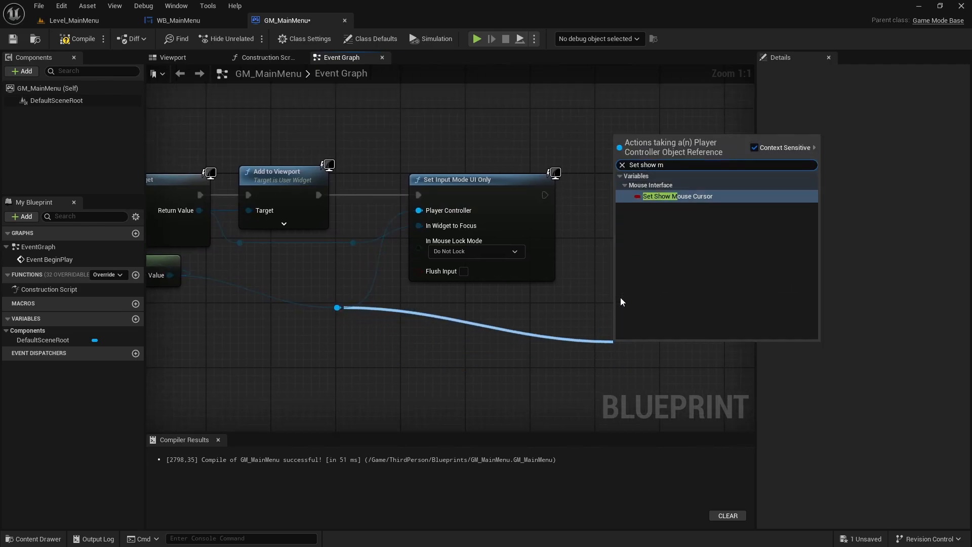
key(Return)
right_drag(621, 298, 598, 241)
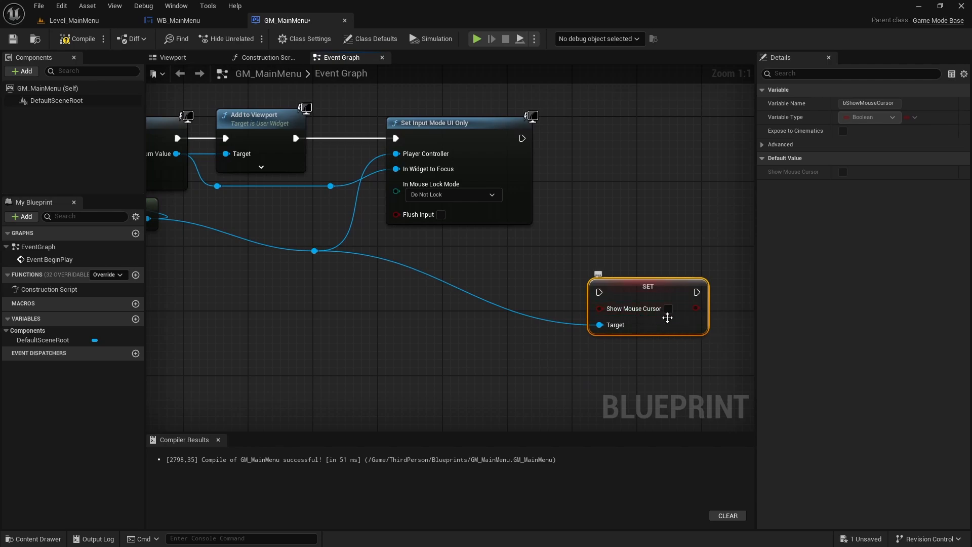
click(649, 223)
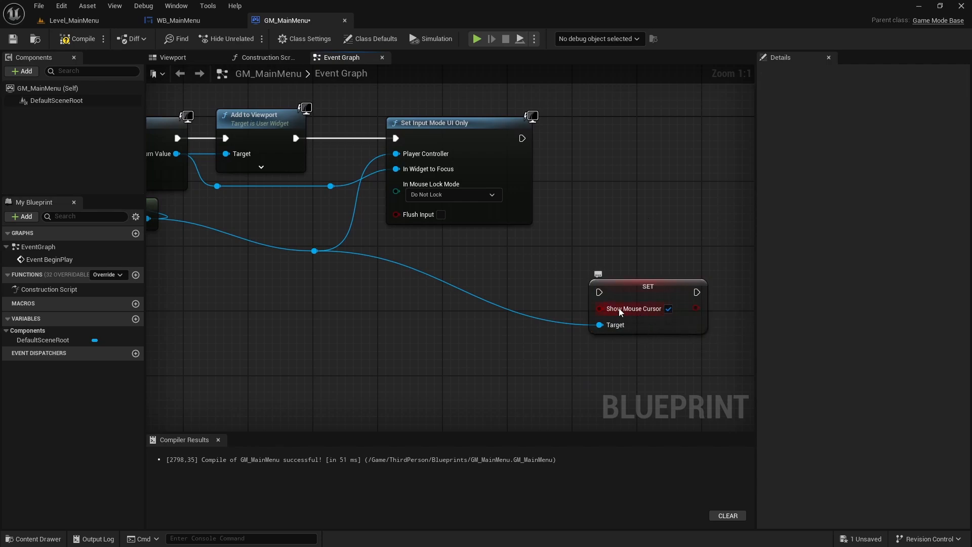
- Connect and align the Show Mouse Cursor node after Set Input Mode UI Only, routing its Target wire below with a reroute node
drag(599, 292, 522, 138)
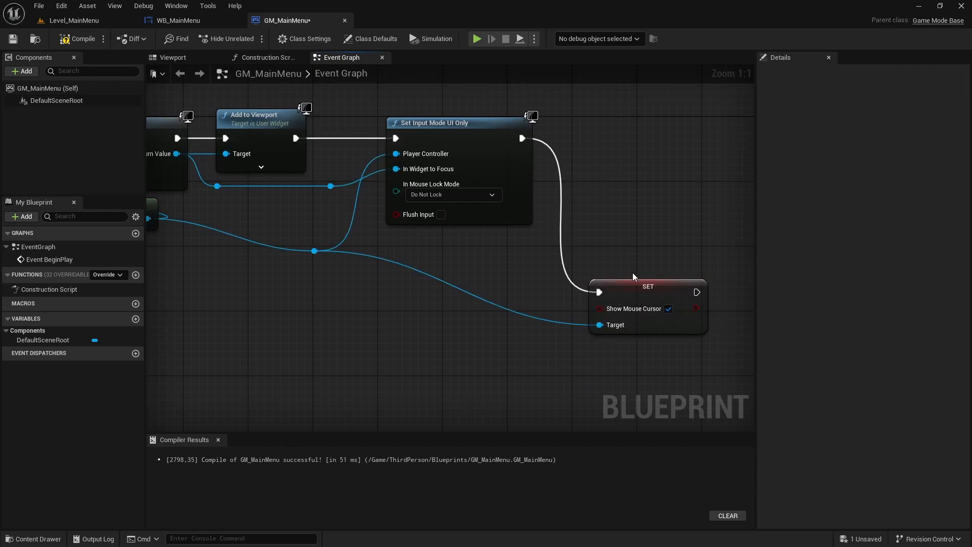
drag(635, 299, 627, 144)
double_click(551, 172)
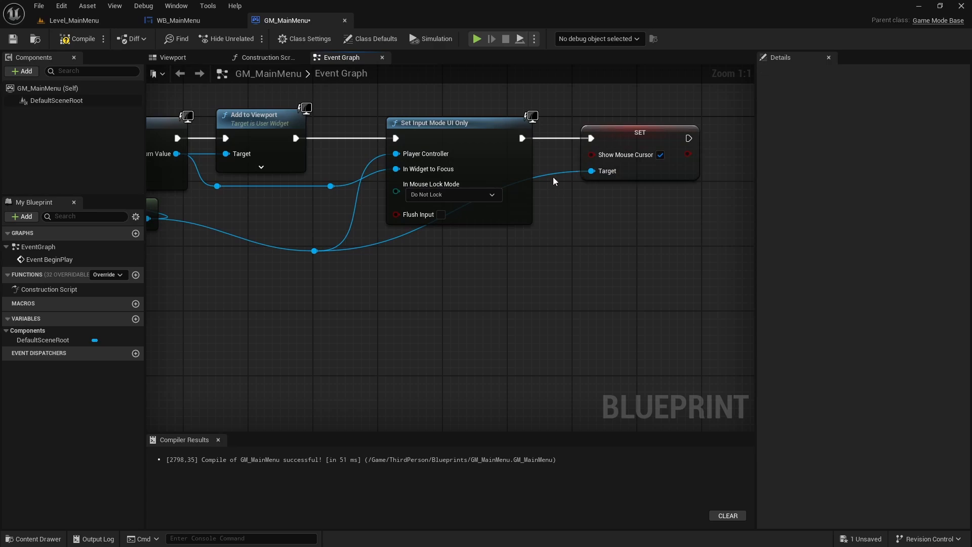
drag(555, 174, 553, 254)
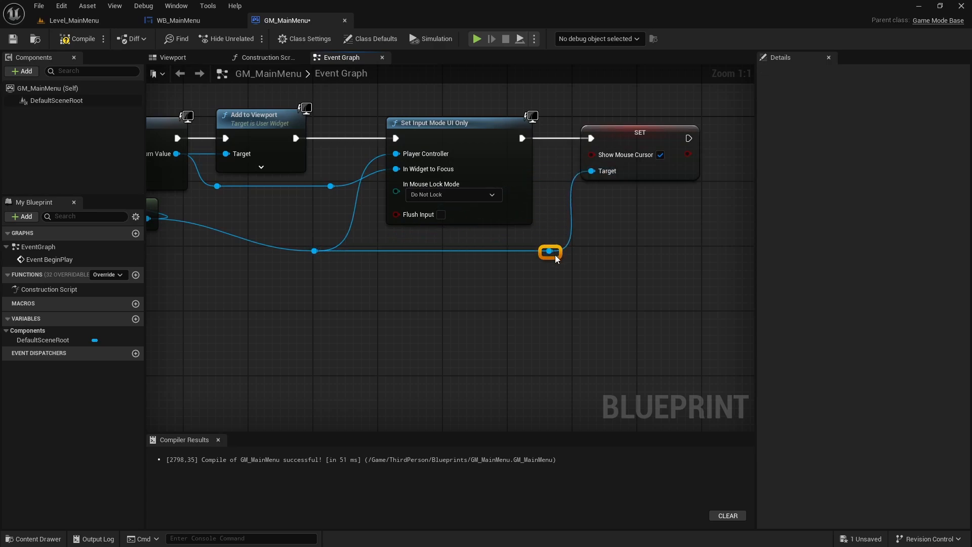
- Compile and save GM_MainMenu, and return to Level_MainMenu
click(571, 303)
key(Home)
click(79, 39)
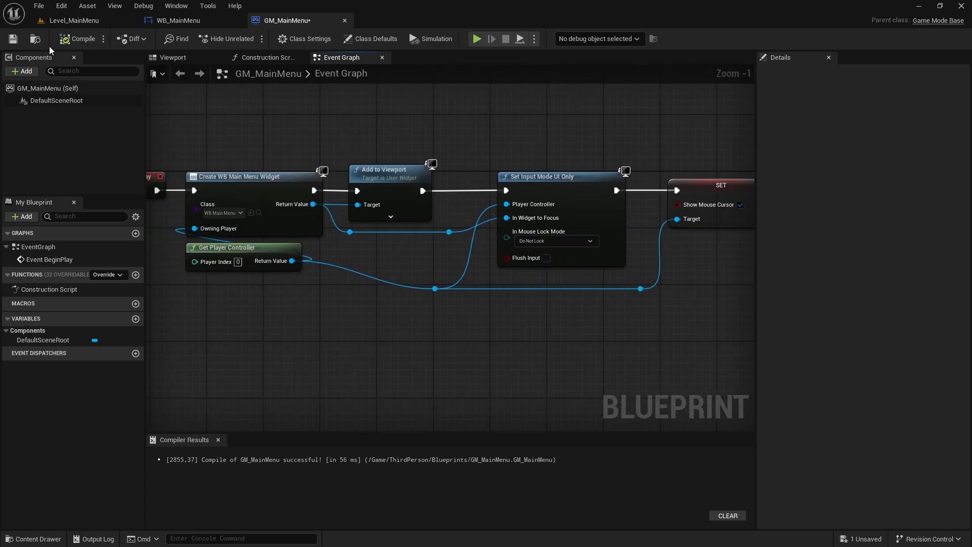
click(13, 39)
click(72, 22)
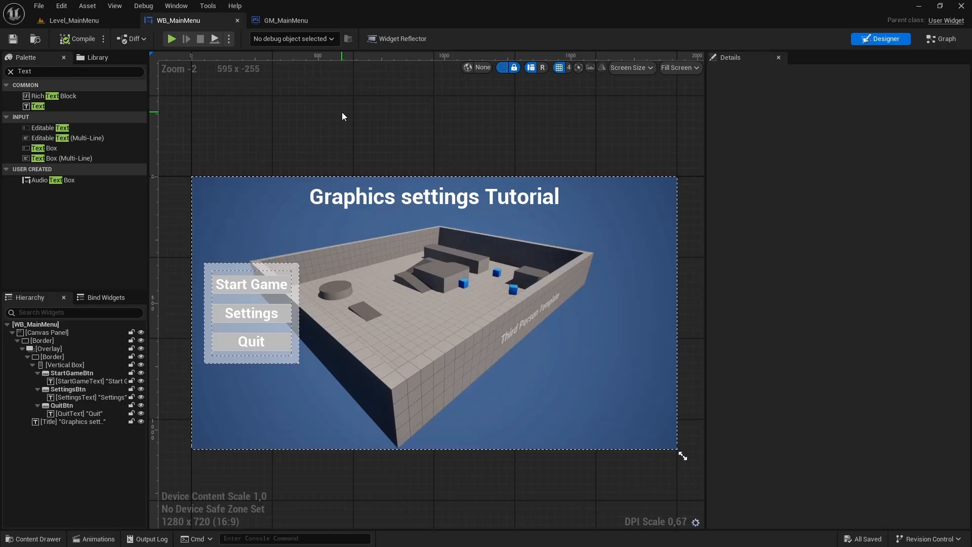
- Add an On Clicked event for QuitBtn in WB_MainMenu
click(69, 407)
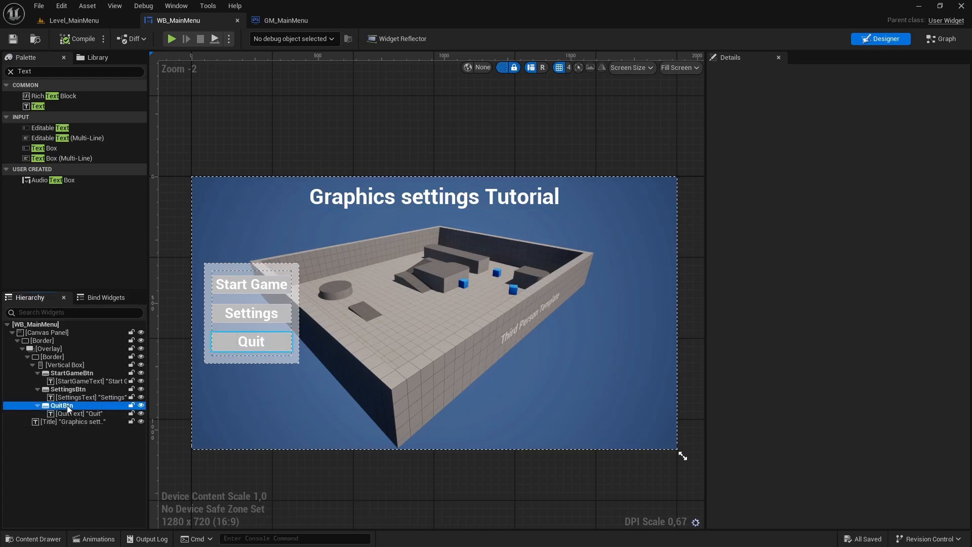
scroll(826, 243, down, 5)
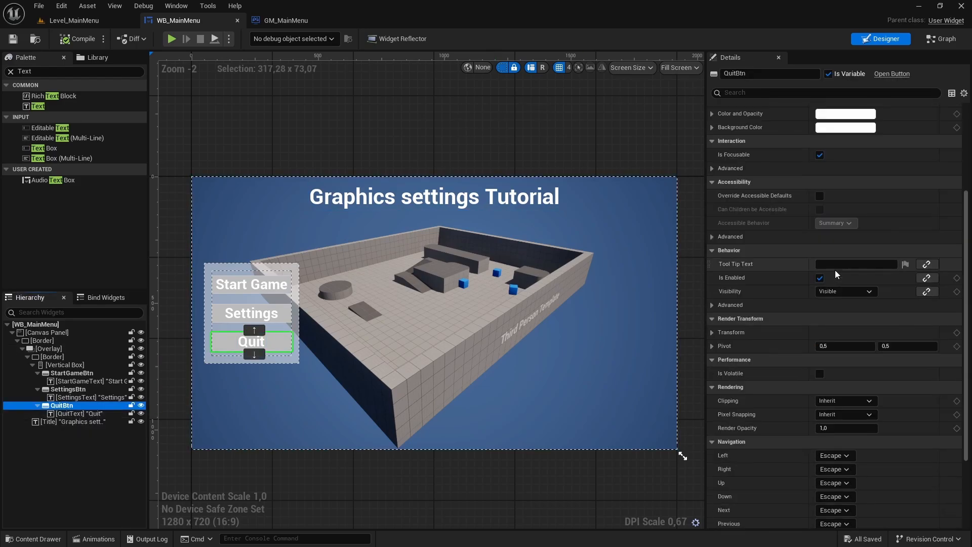
scroll(834, 269, down, 4)
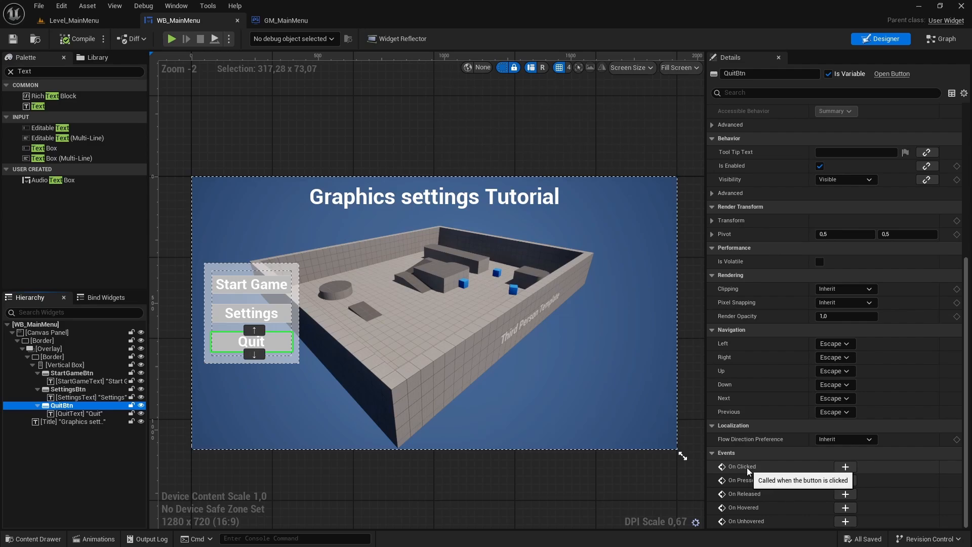
click(845, 467)
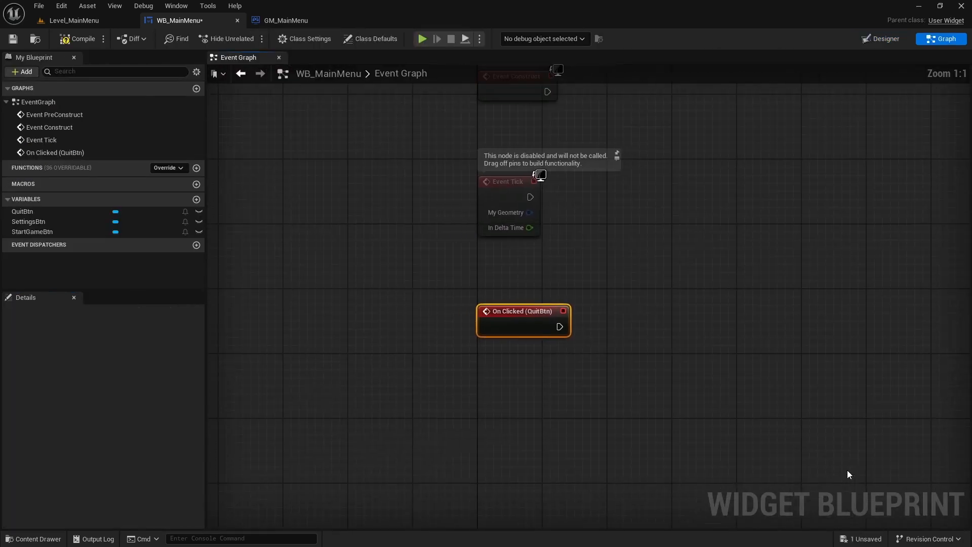
- Add a Quit Game node beside On Clicked (QuitBtn) and connect it to the event's execution output
right_drag(722, 297, 620, 265)
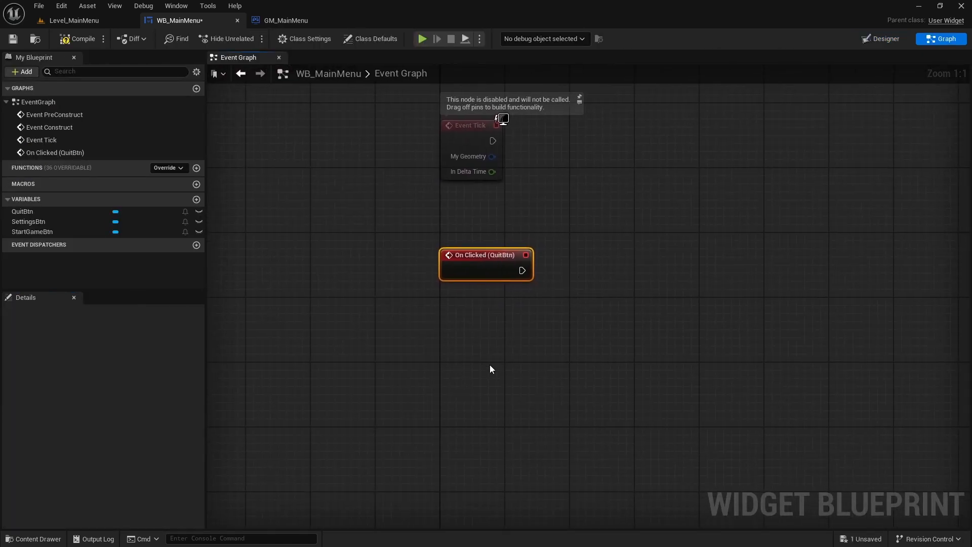
click(538, 271)
right_drag(538, 271, 464, 296)
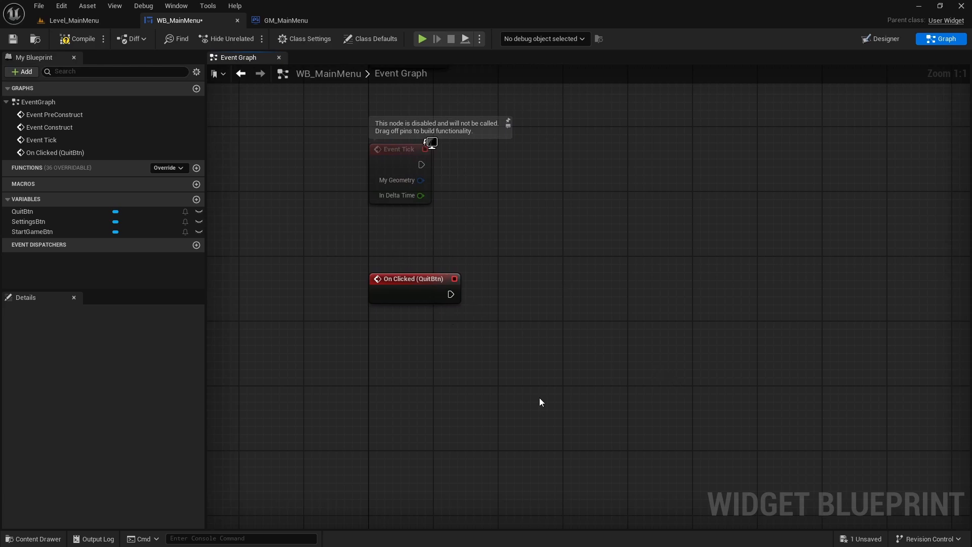
right_drag(540, 398, 502, 381)
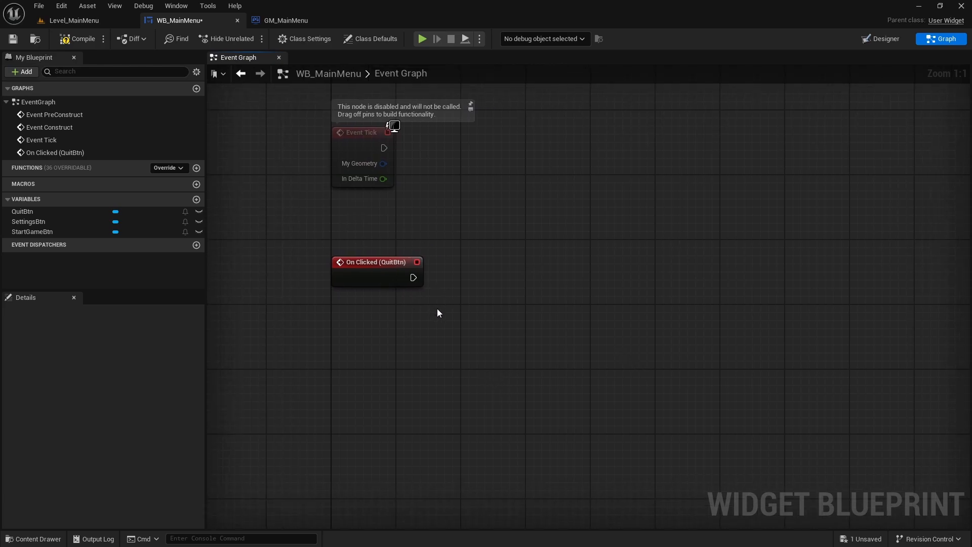
right_click(482, 307)
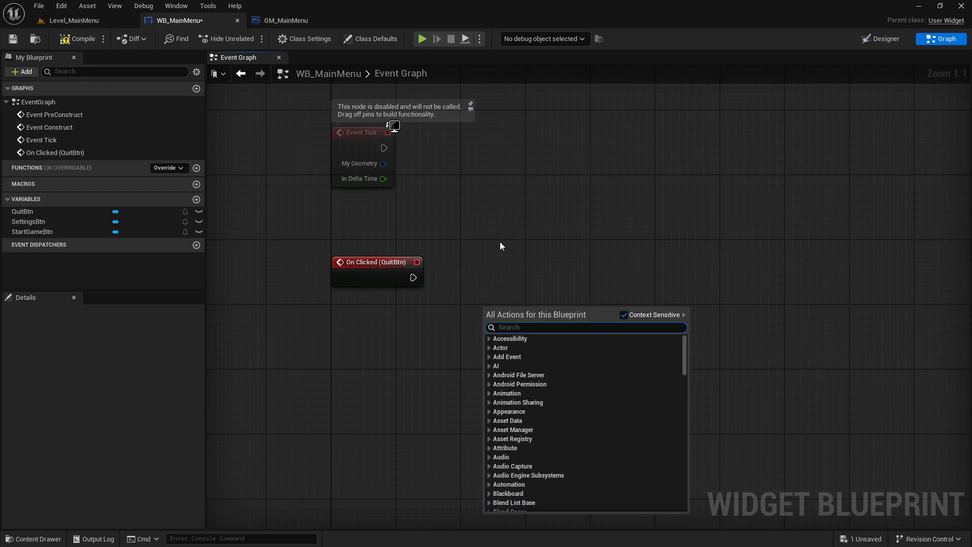
text(Quit)
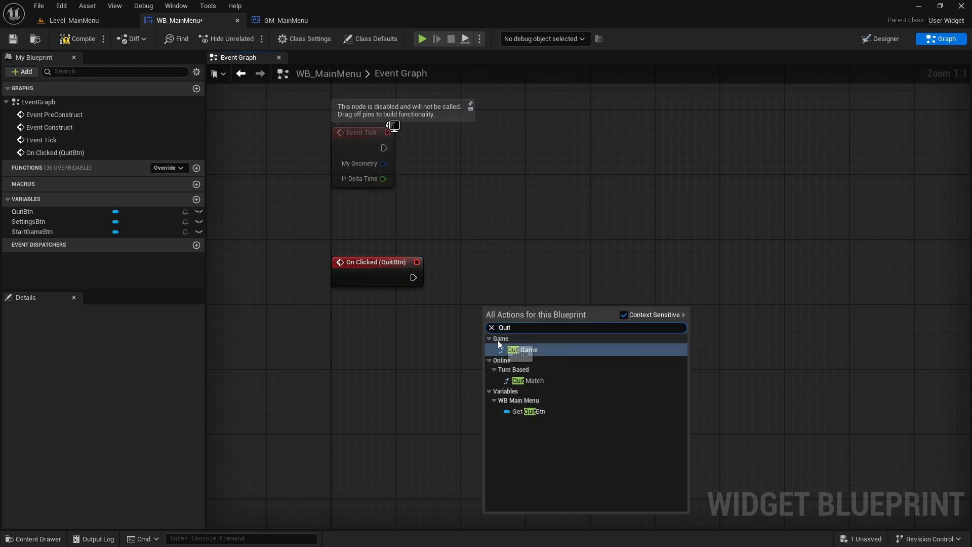
click(526, 349)
drag(523, 319, 500, 276)
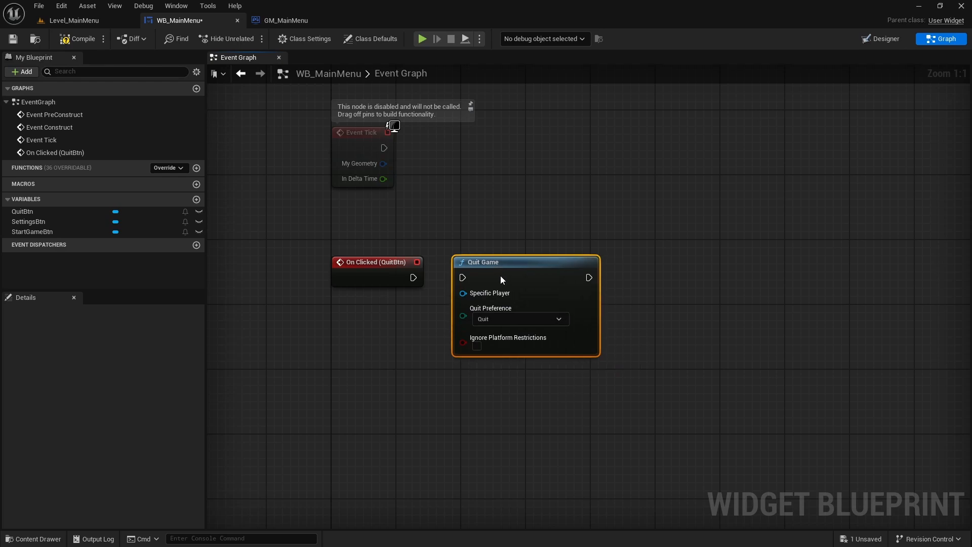
drag(413, 277, 462, 278)
- Wrap the On Clicked (QuitBtn) and Quit Game nodes in a comment titled "Quit game" with its zoomed-out bubble shown
drag(540, 219, 357, 380)
click(357, 382)
right_drag(371, 309, 422, 316)
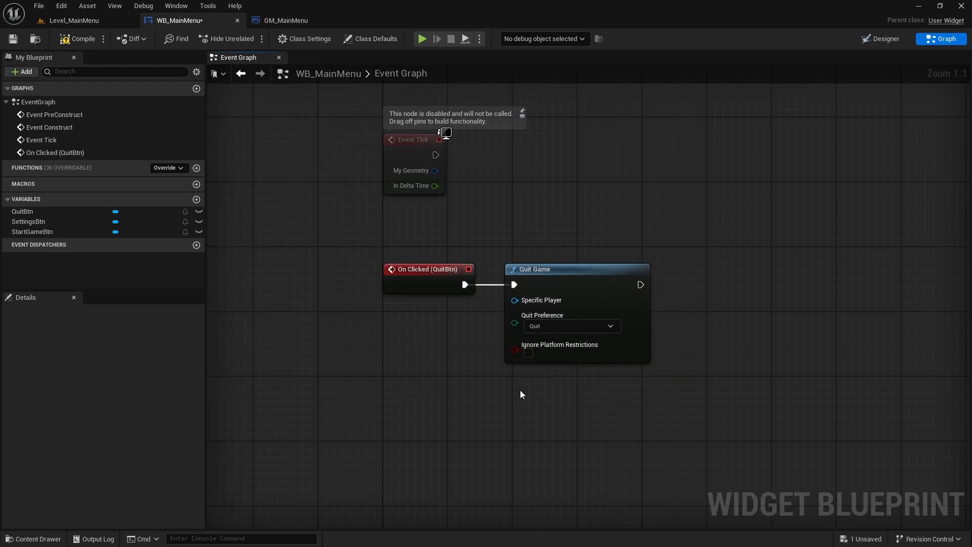
drag(303, 218, 587, 395)
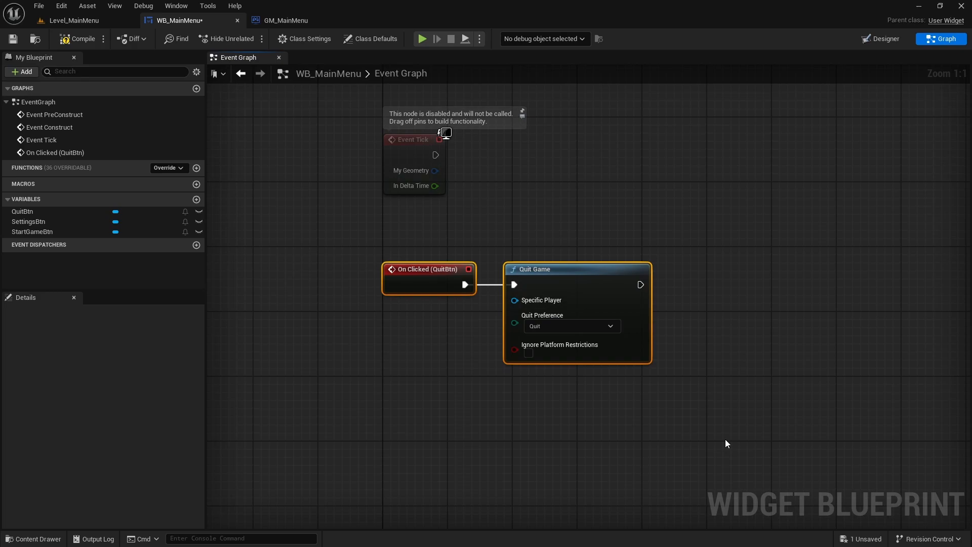
key(c)
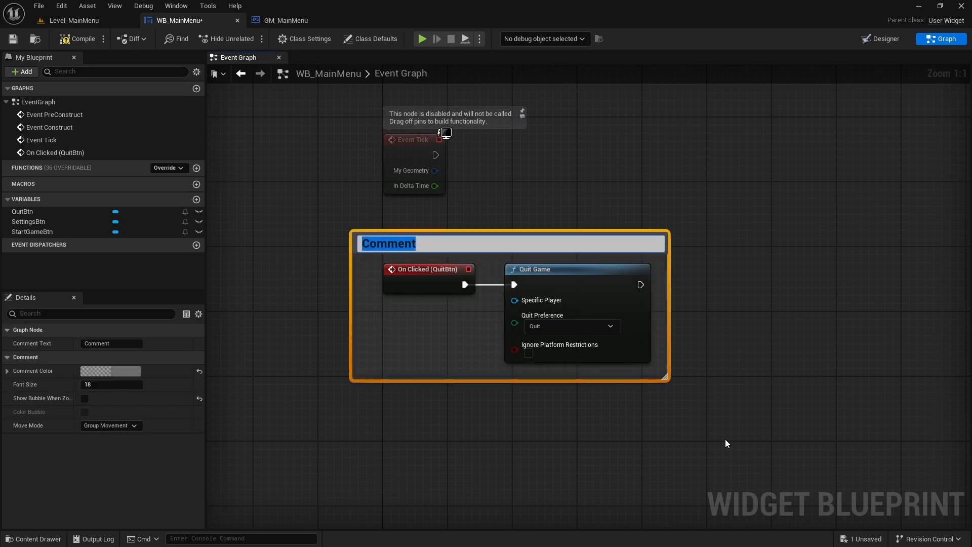
text(Quit game)
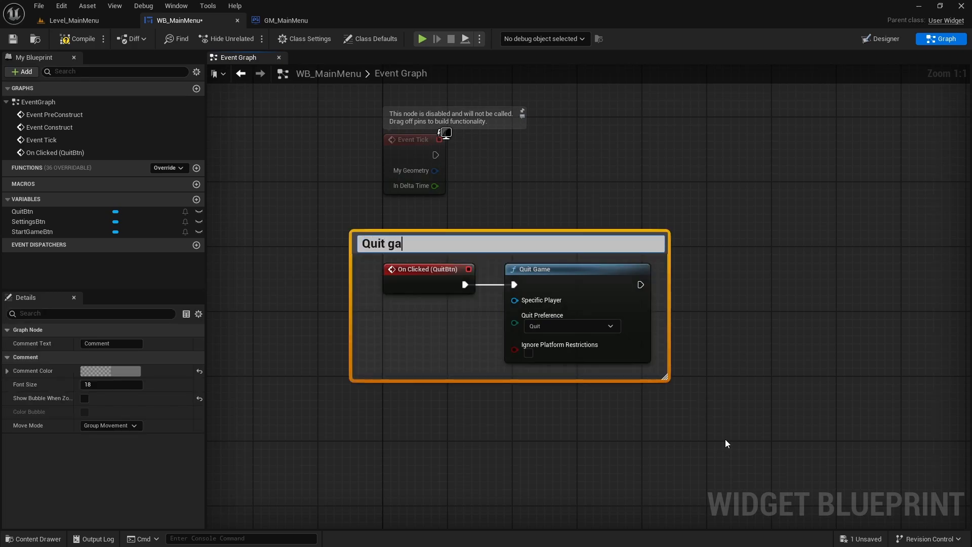
key(Return)
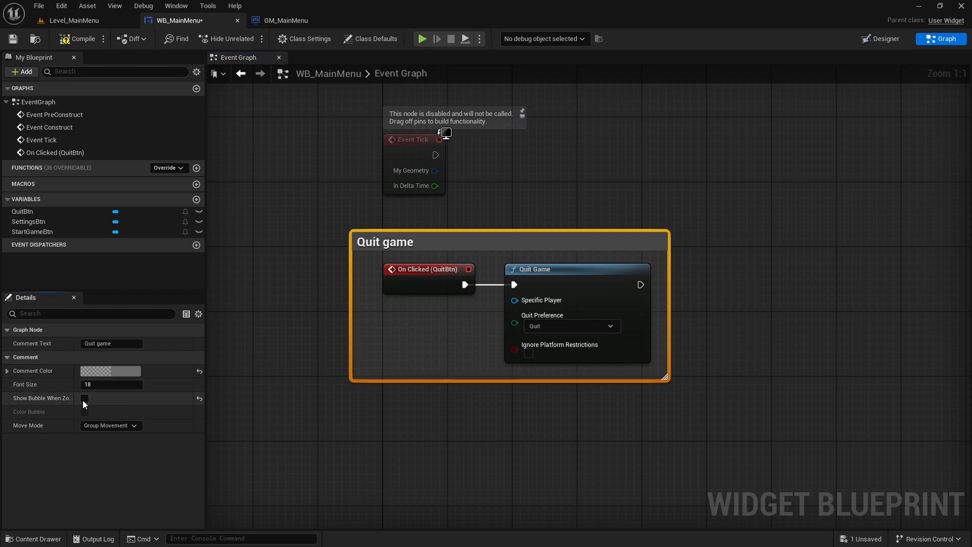
click(529, 262)
- Delete the disabled Event PreConstruct, Event Construct and Event Tick nodes from WB_MainMenu's event graph
scroll(687, 211, down, 5)
scroll(639, 284, up, 2)
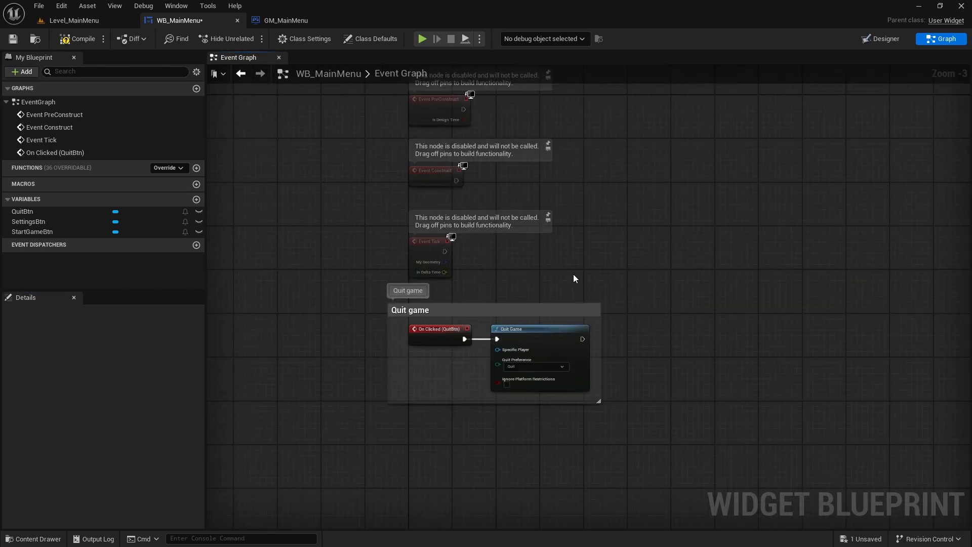
right_drag(521, 262, 459, 318)
drag(307, 152, 307, 153)
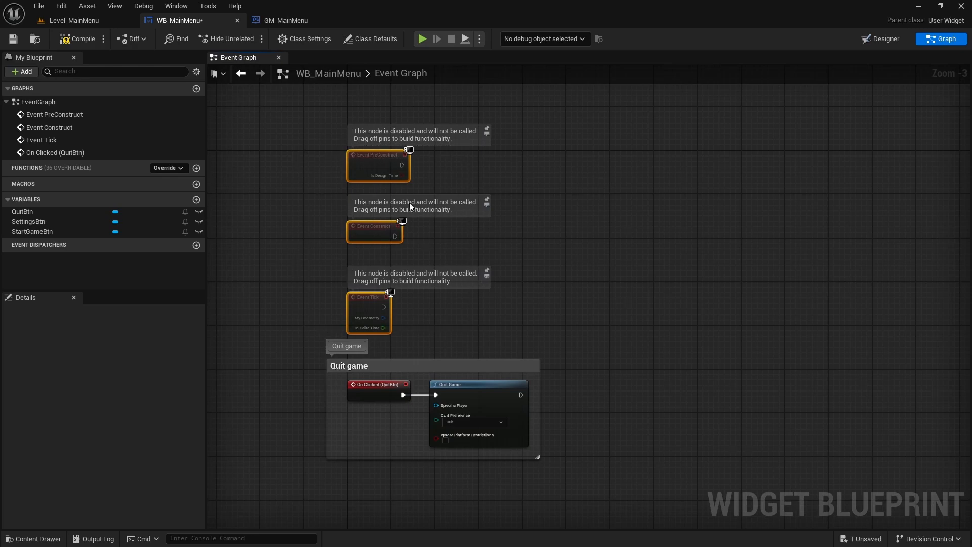
key(Delete)
right_drag(554, 193, 528, 212)
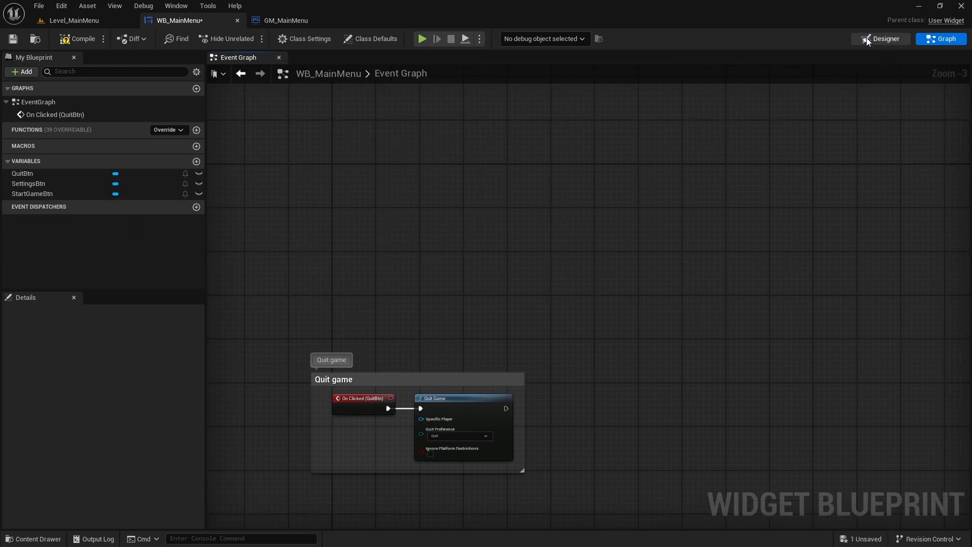
- Add an On Clicked event for StartGameBtn and place it above the Quit game comment in the event graph
click(883, 39)
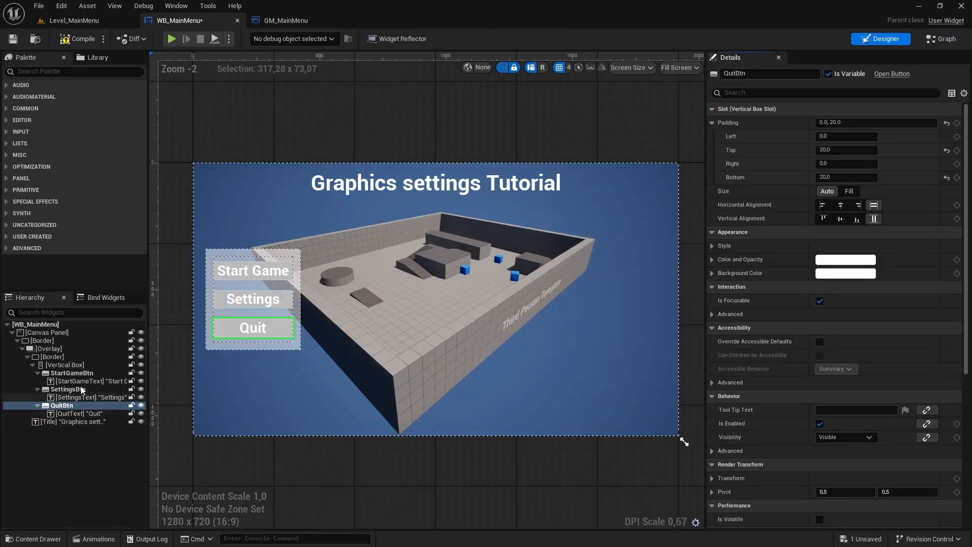
click(72, 373)
scroll(764, 360, down, 10)
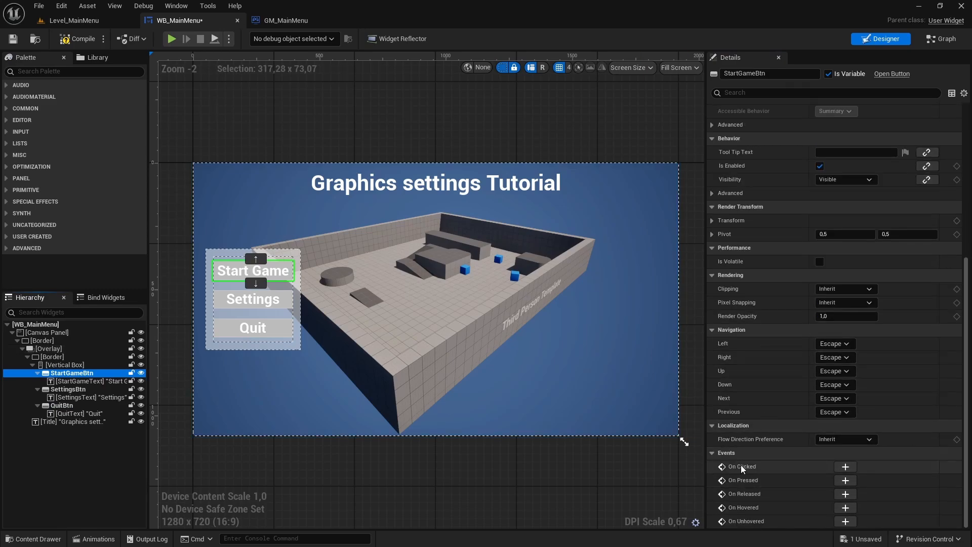
click(845, 466)
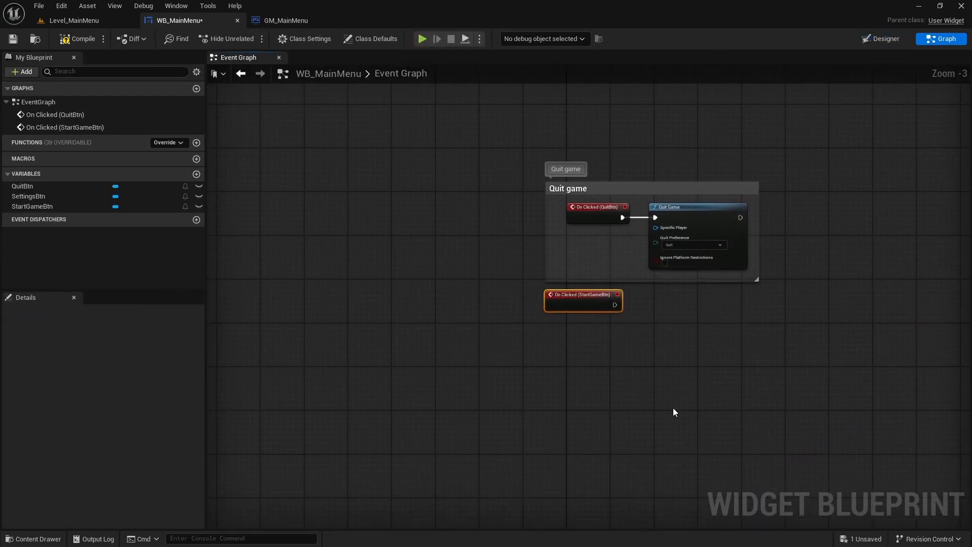
drag(500, 398, 506, 211)
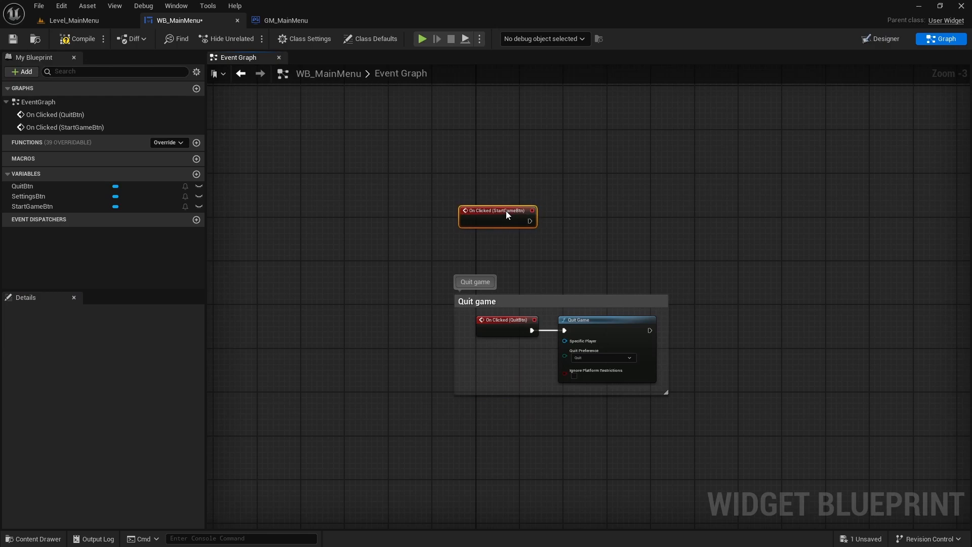
click(562, 226)
scroll(562, 226, up, 3)
right_drag(573, 240, 575, 279)
drag(453, 287, 461, 224)
click(558, 257)
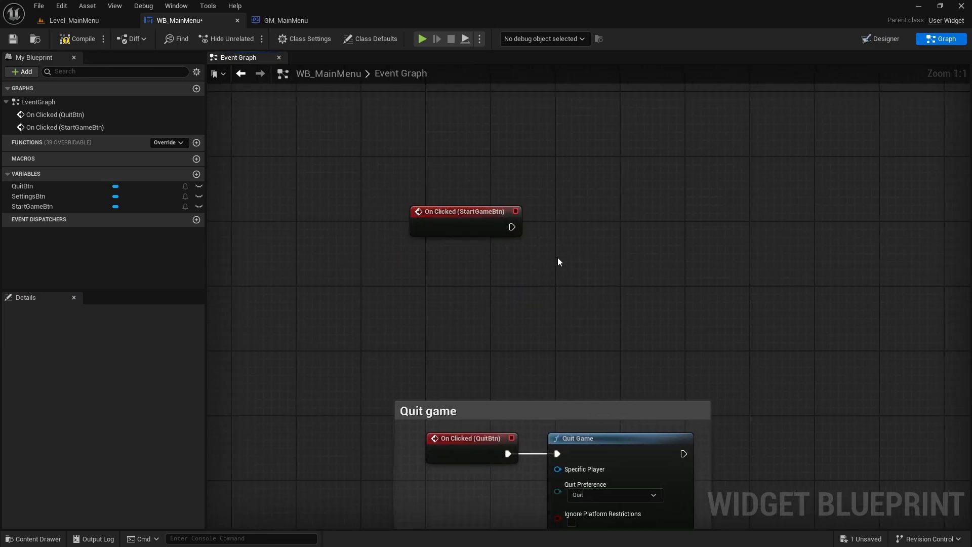
- Add an Open Level (by Name) node beside On Clicked (StartGameBtn) and connect it to the event's execution output
right_drag(616, 223, 553, 247)
right_click(525, 278)
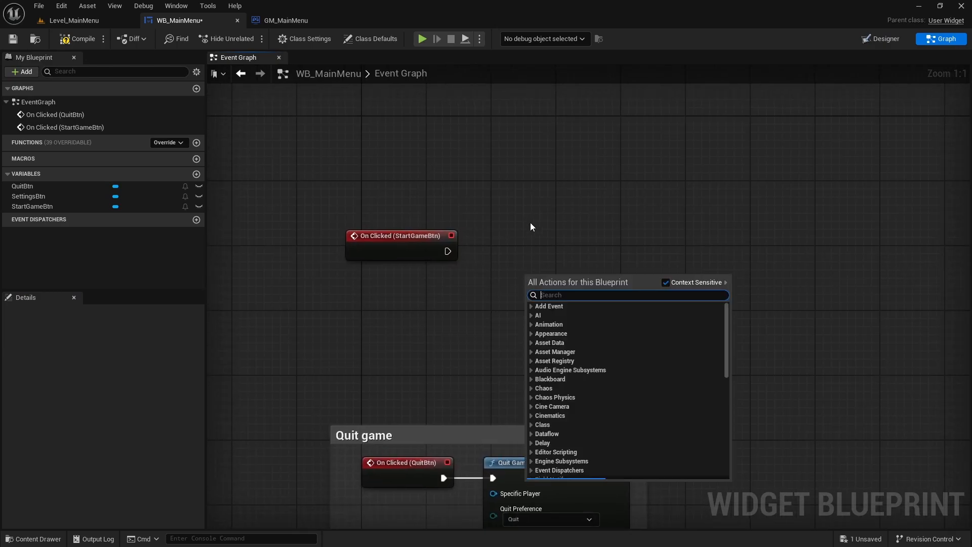
text(Open le)
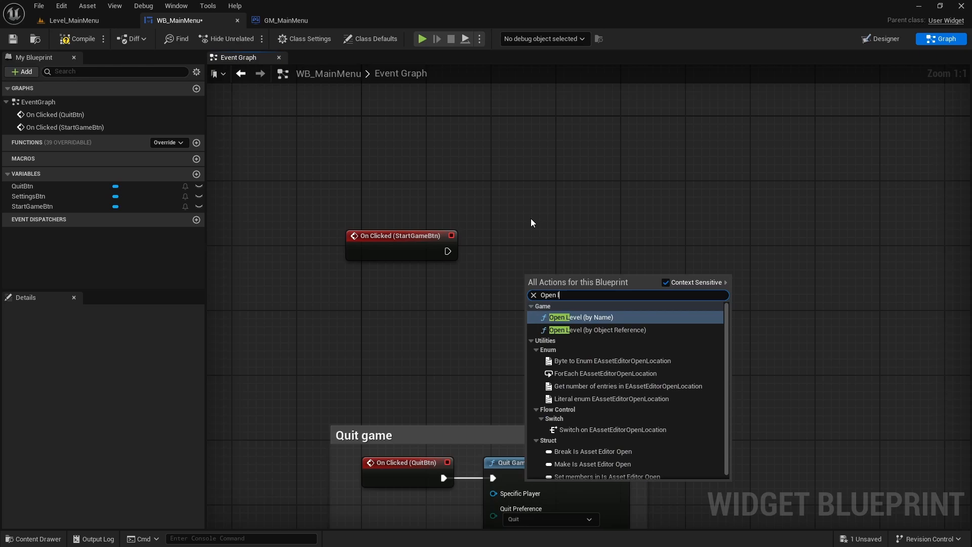
click(575, 319)
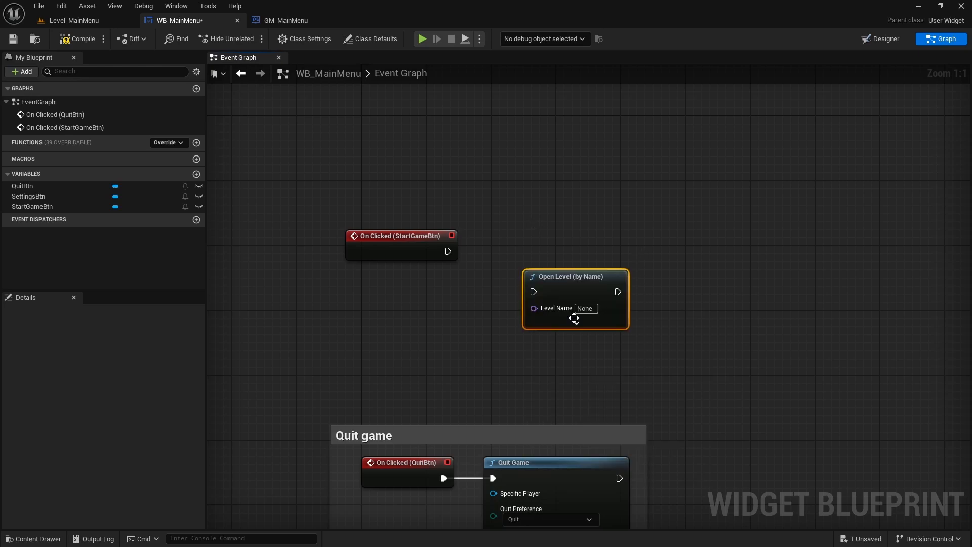
drag(448, 251, 522, 244)
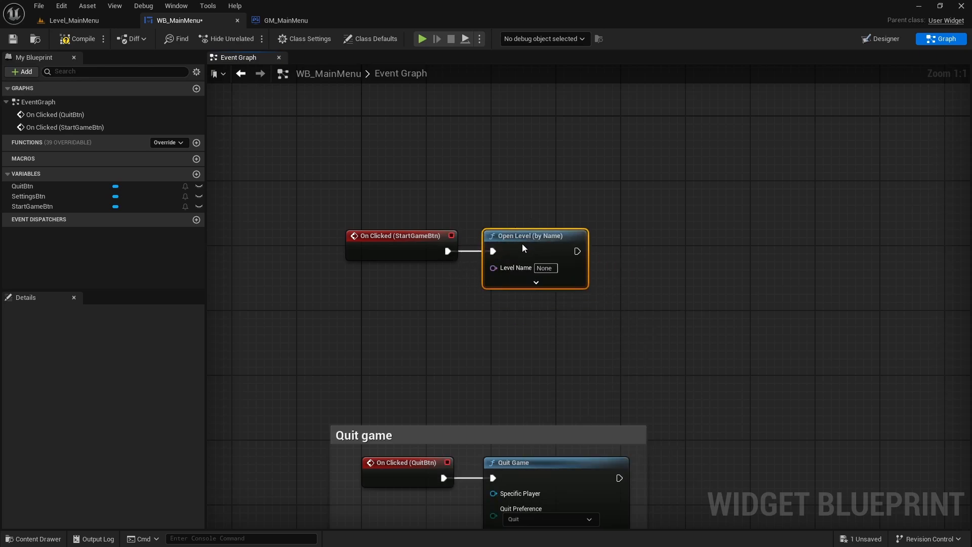
click(580, 316)
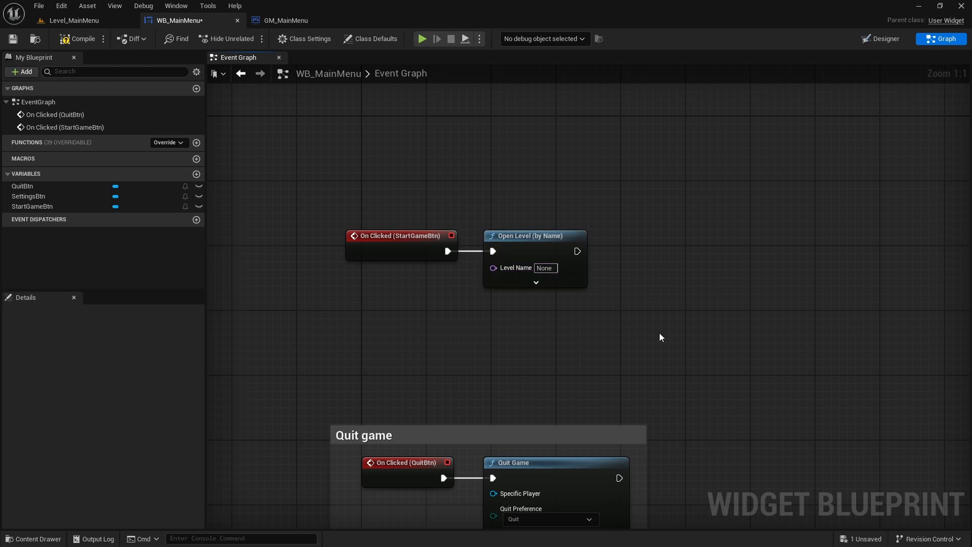
- Copy the name of the ThirdPersonMap level from the project's ThirdPerson/Maps folder without renaming the asset
click(95, 21)
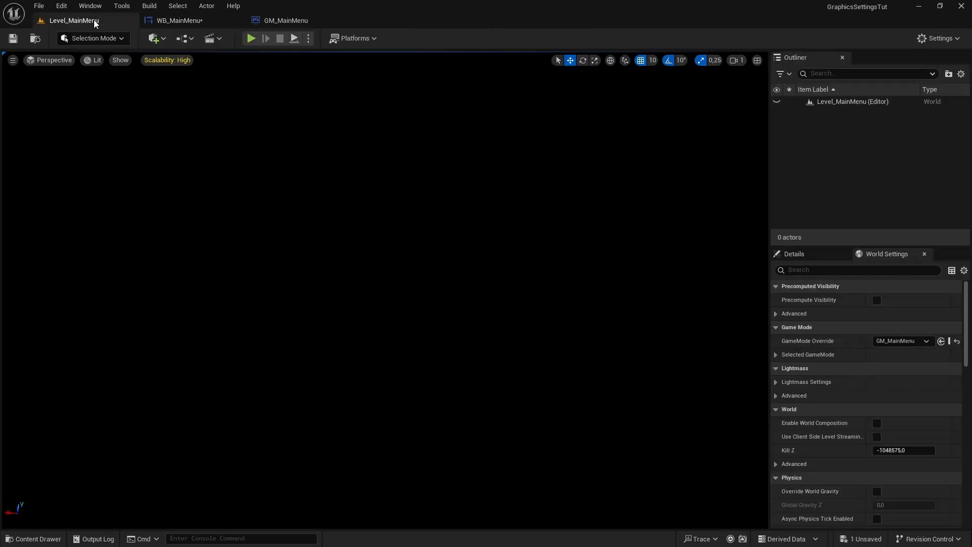
key(ctrl+space)
click(394, 456)
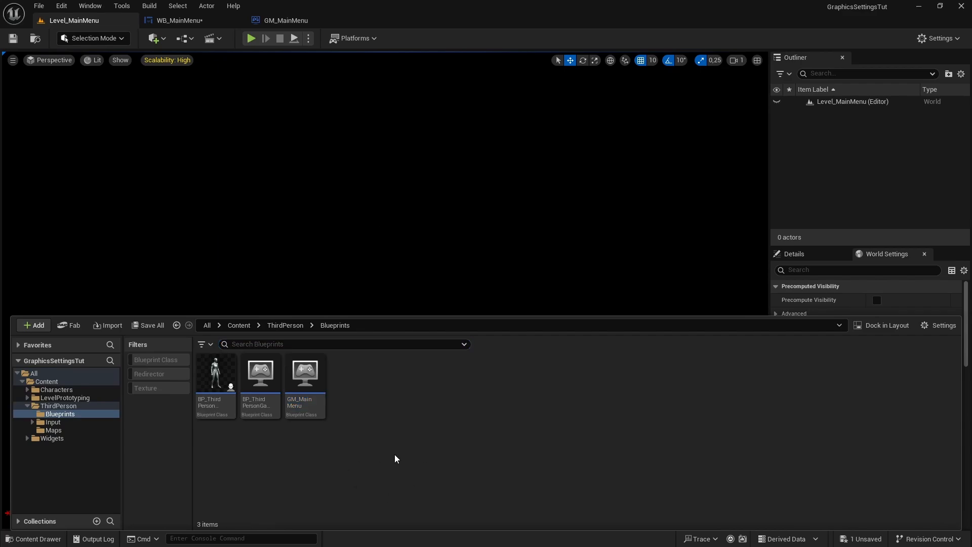
click(54, 430)
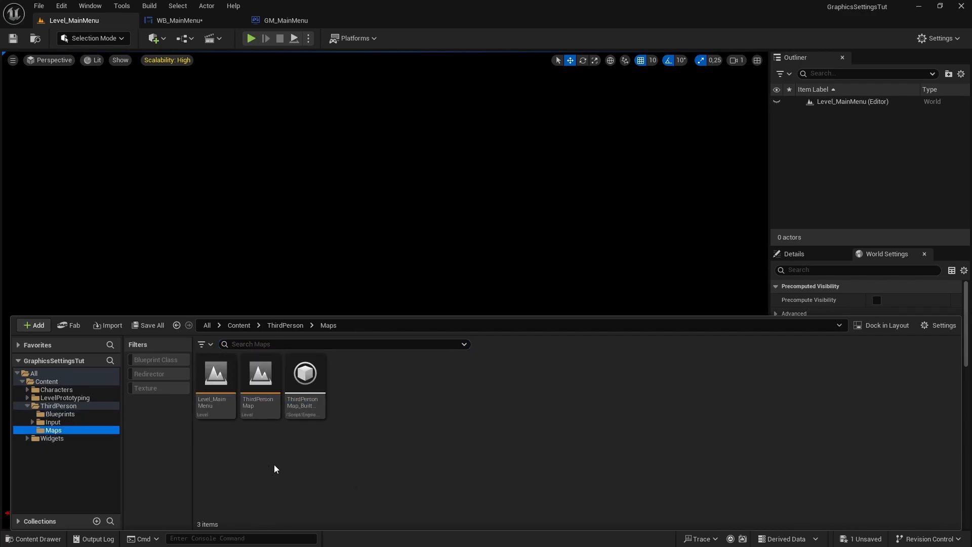
click(260, 380)
key(F2)
key(ctrl+c)
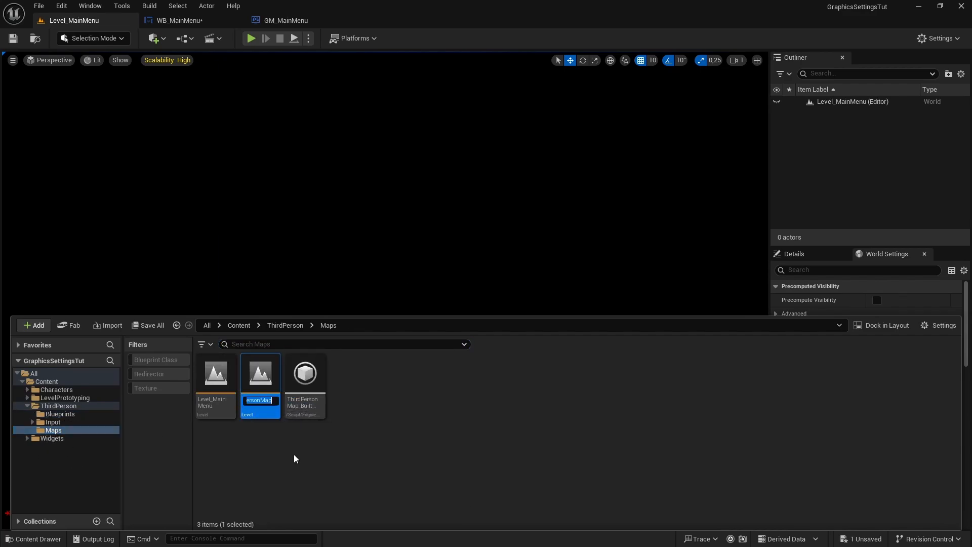
key(Escape)
- Set the Level Name of WB_MainMenu's Open Level node to ThirdPersonMap by pasting the copied name
click(200, 21)
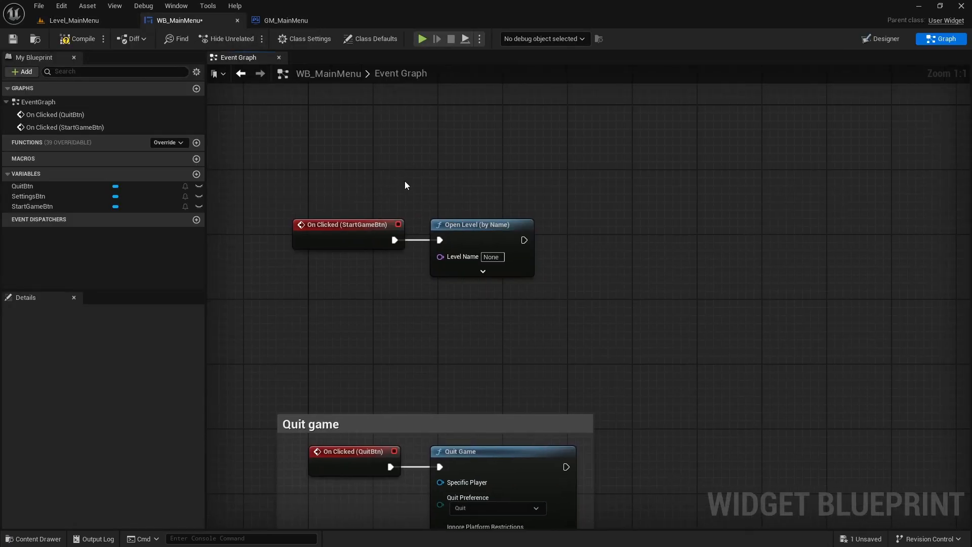
scroll(428, 222, down, 1)
drag(411, 213, 478, 311)
click(479, 311)
scroll(492, 290, up, 1)
click(480, 245)
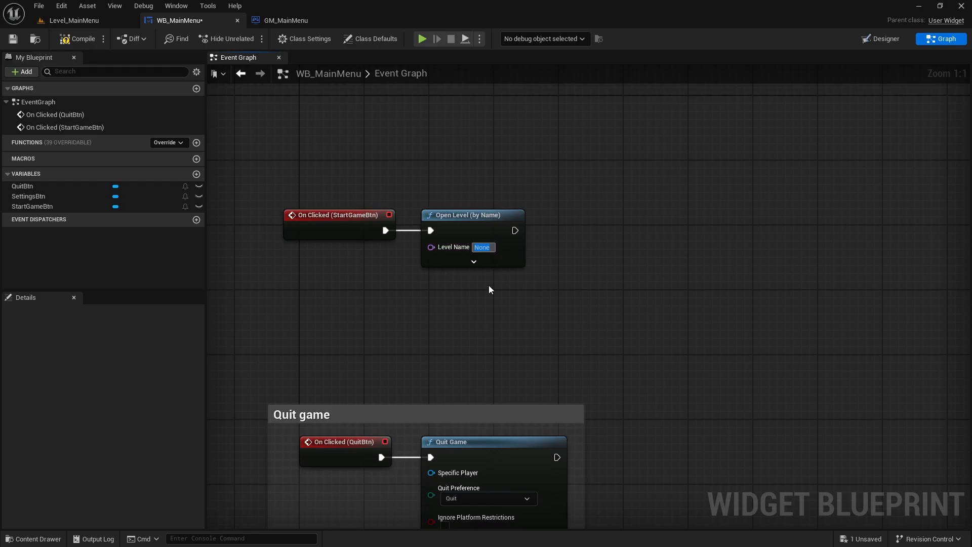
key(ctrl+v)
- Wrap the On Clicked (StartGameBtn) and Open Level nodes in a comment titled "Start game" with its zoomed-out bubble shown
scroll(582, 304, down, 1)
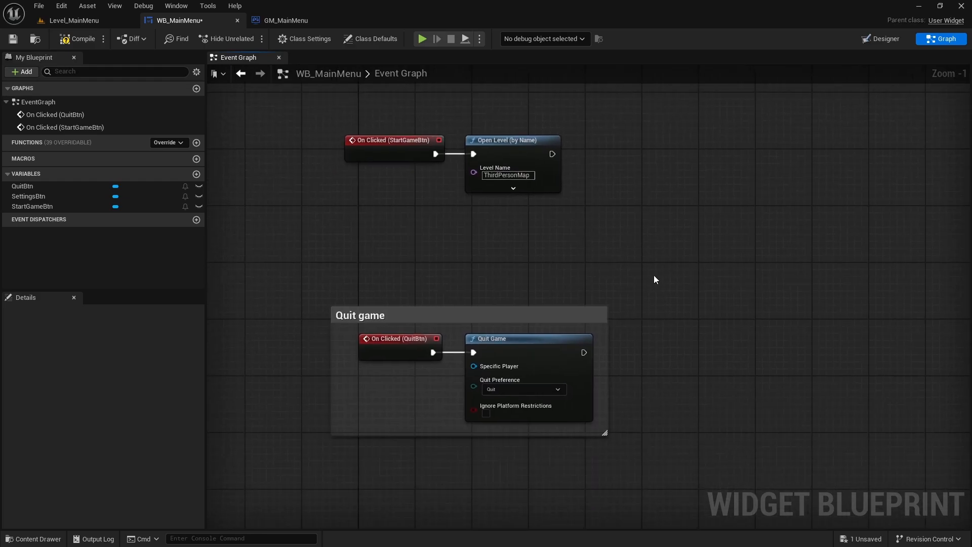
right_drag(654, 280, 695, 351)
drag(712, 191, 369, 308)
text(c)
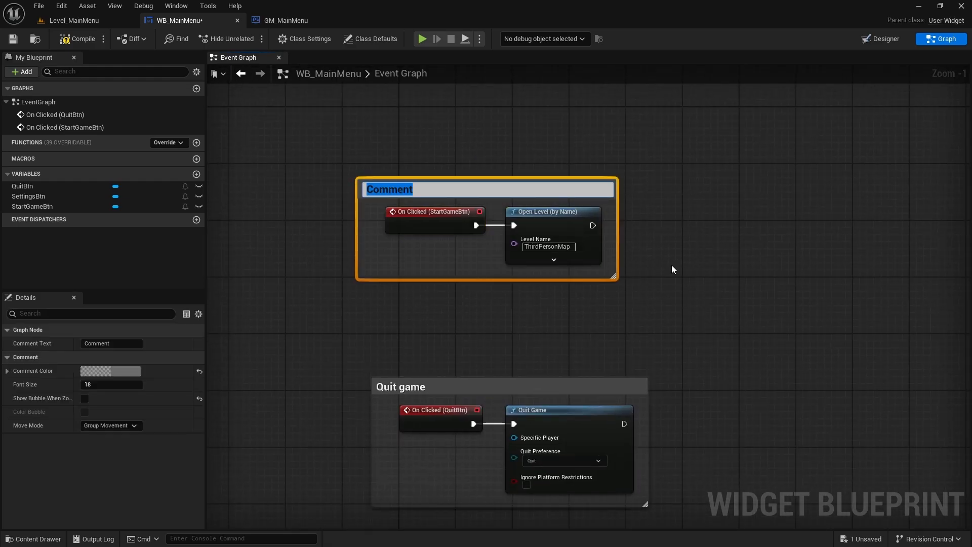
text(Start)
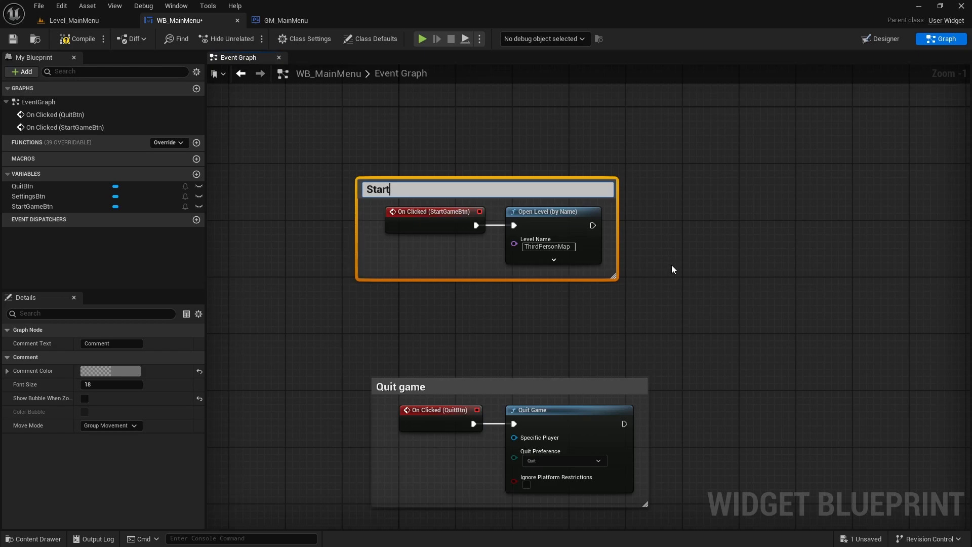
text( game)
key(Return)
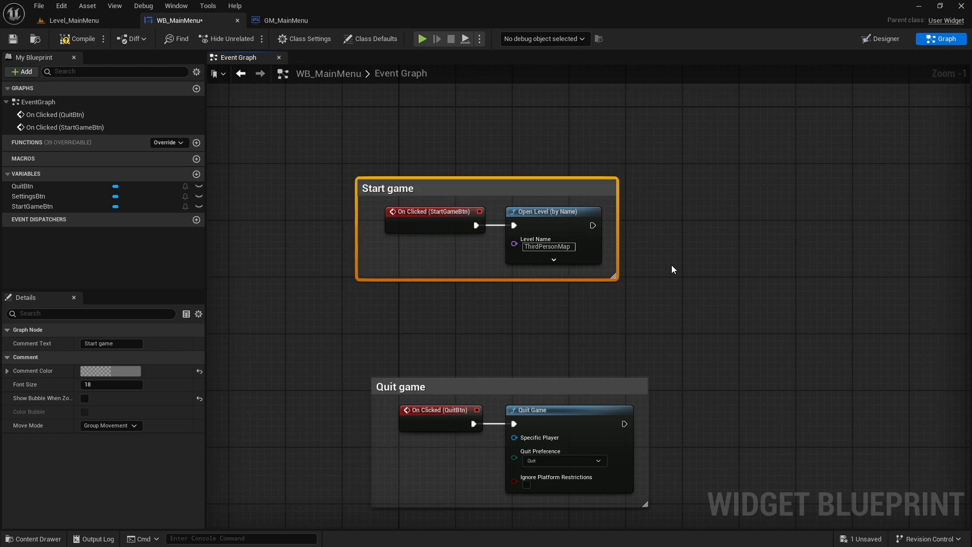
click(85, 399)
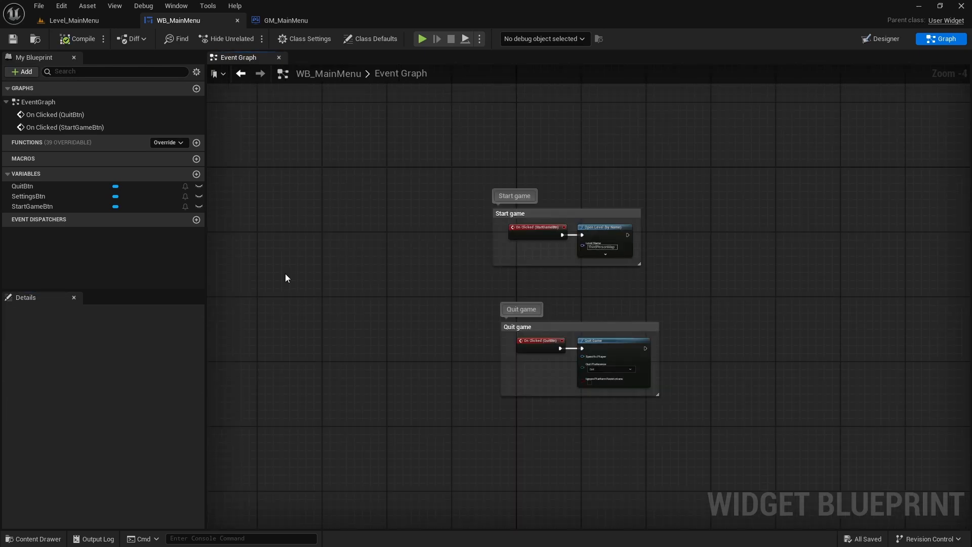
- Play Level_MainMenu in full-screen view, test the Start Game button, and end the play session
click(76, 20)
key(F11)
key(alt+p)
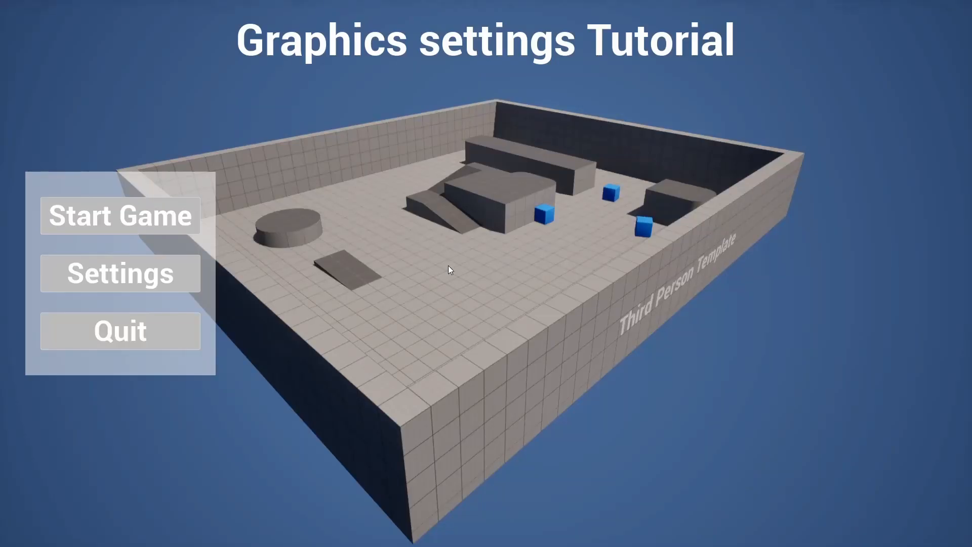
click(150, 220)
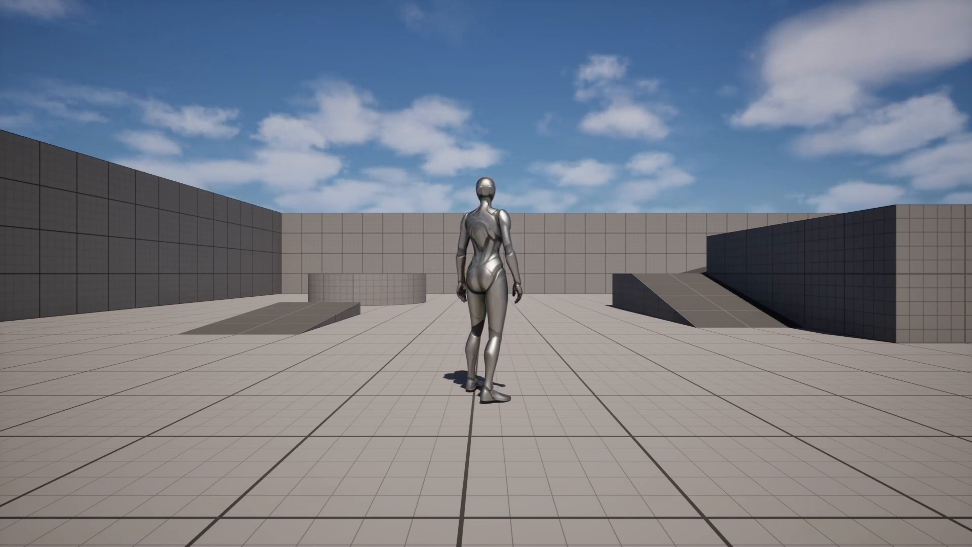
key(Escape)
key(F11)
- Enlarge the Start game comment in WB_MainMenu's event graph to the right and downward to make room for more nodes
click(184, 24)
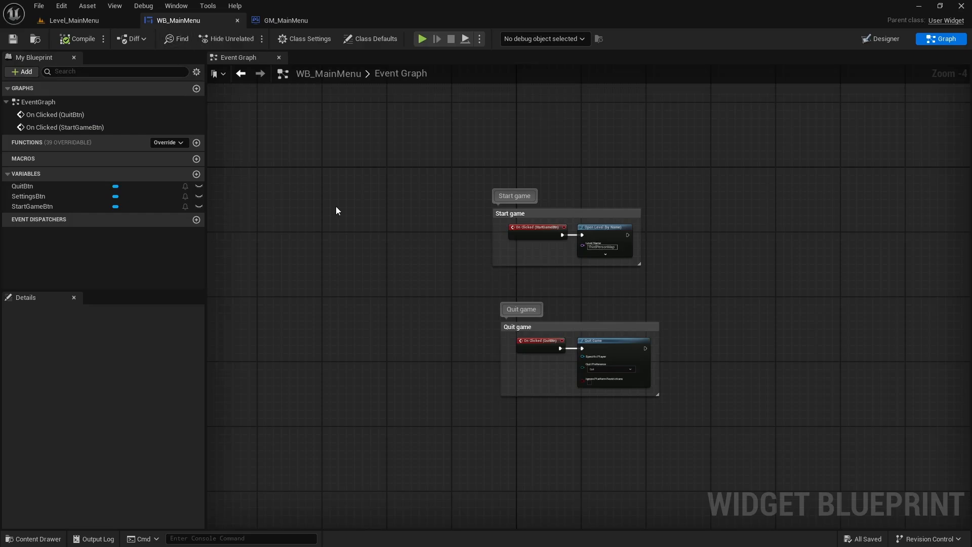
scroll(566, 259, up, 1)
drag(527, 235, 757, 241)
scroll(600, 264, up, 2)
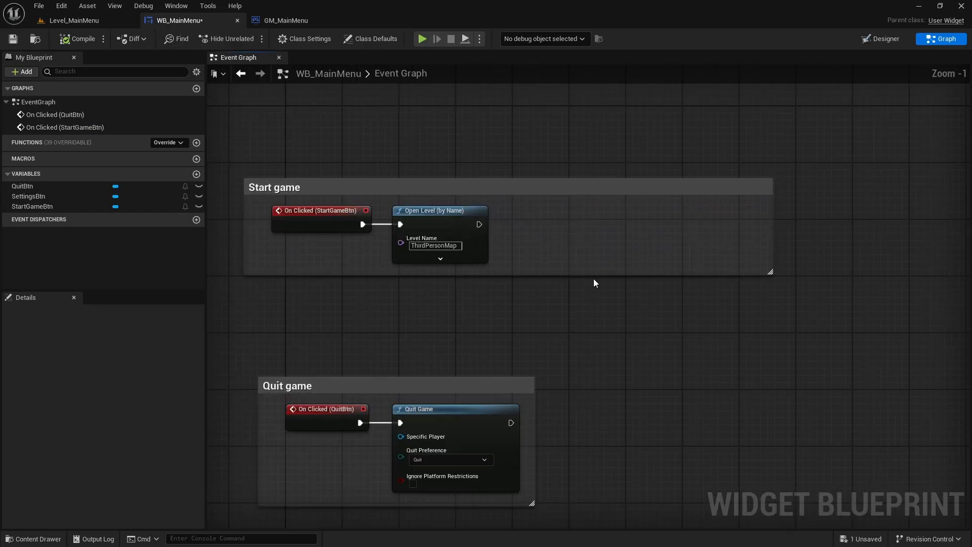
drag(594, 280, 602, 309)
right_drag(673, 284, 685, 293)
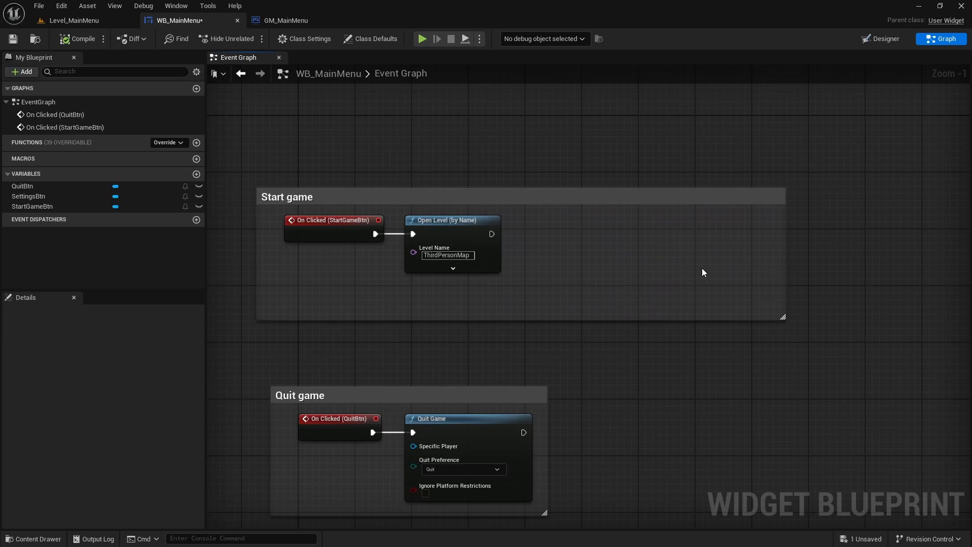
scroll(702, 272, up, 1)
- Add a Get Player Controller node inside the Start game comment and place it below the Open Level node
right_click(589, 292)
text(Get)
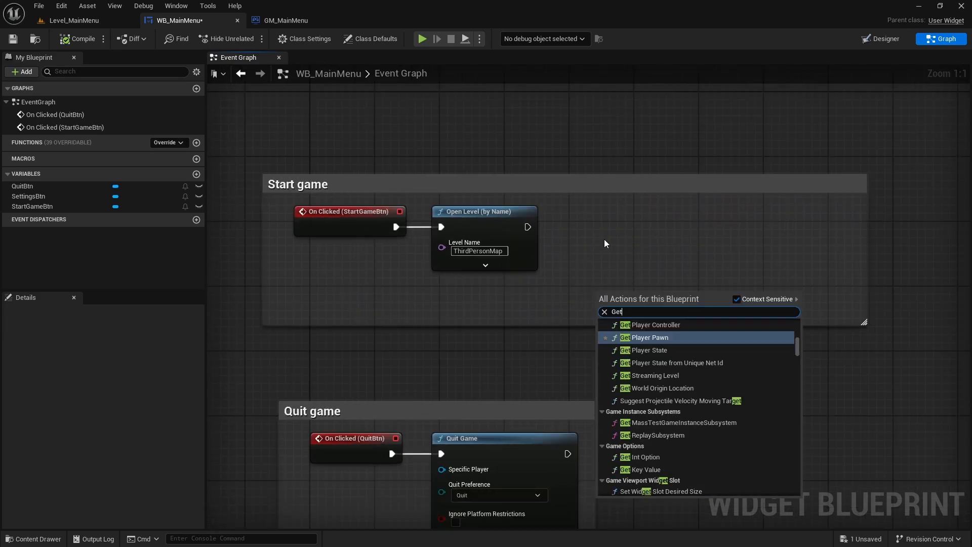
text( player c)
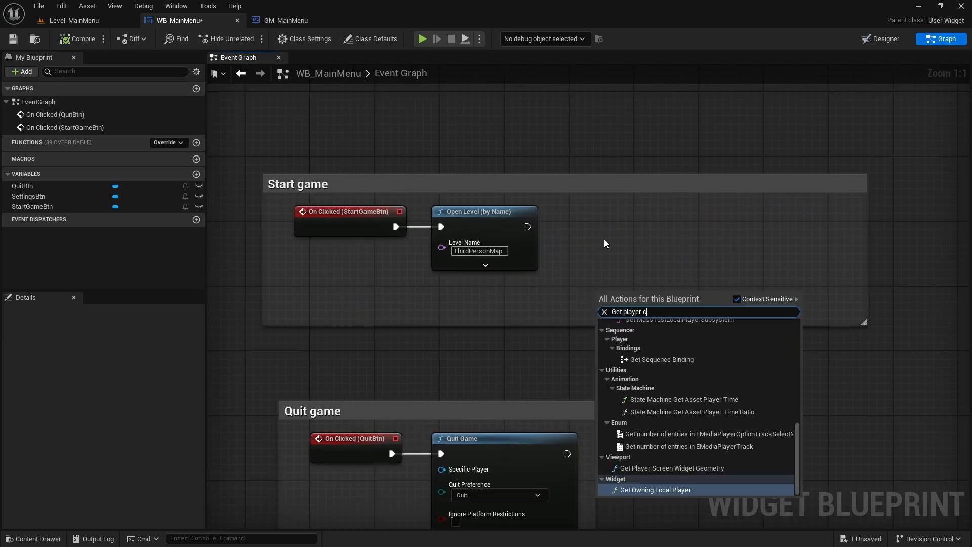
text(ontroller)
key(Return)
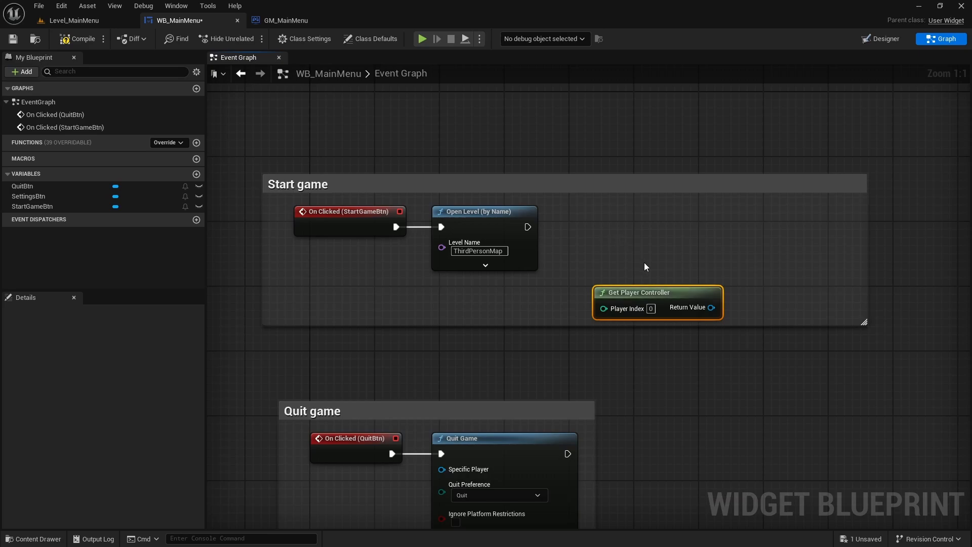
drag(643, 295, 474, 296)
- Add a Set Input Mode Game Only node from the player controller's Return Value and connect it after Open Level
drag(542, 307, 627, 259)
text(Set input mode)
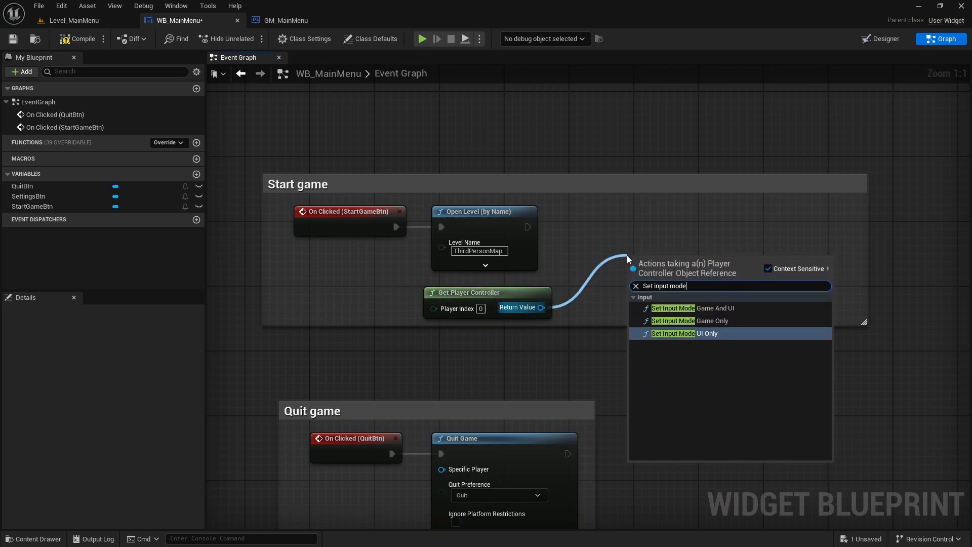
click(709, 321)
drag(662, 270, 613, 228)
drag(532, 230, 591, 228)
click(558, 205)
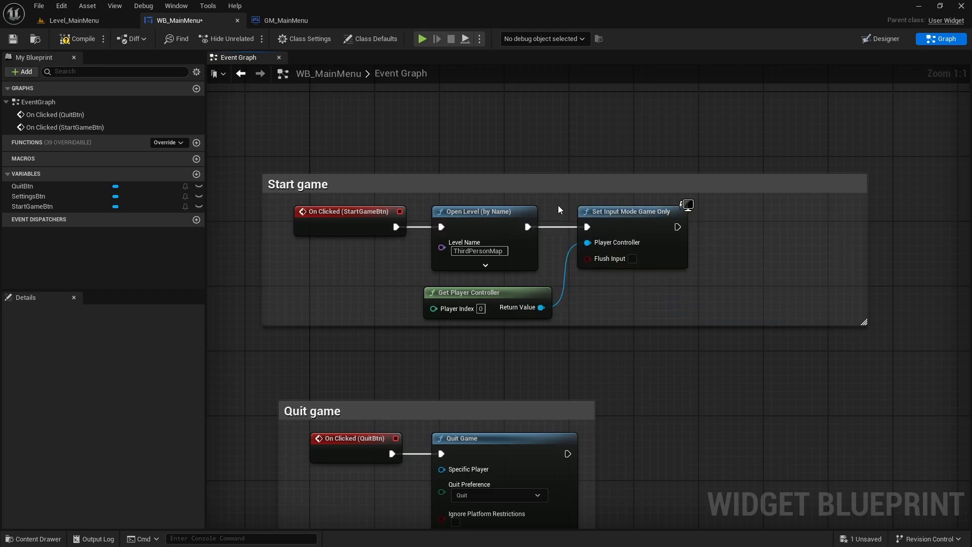
- Add a Set Show Mouse Cursor node with the option off from the player controller's Return Value and connect it after Set Input Mode Game Only
right_drag(558, 205, 454, 236)
scroll(552, 320, down, 1)
scroll(566, 314, up, 1)
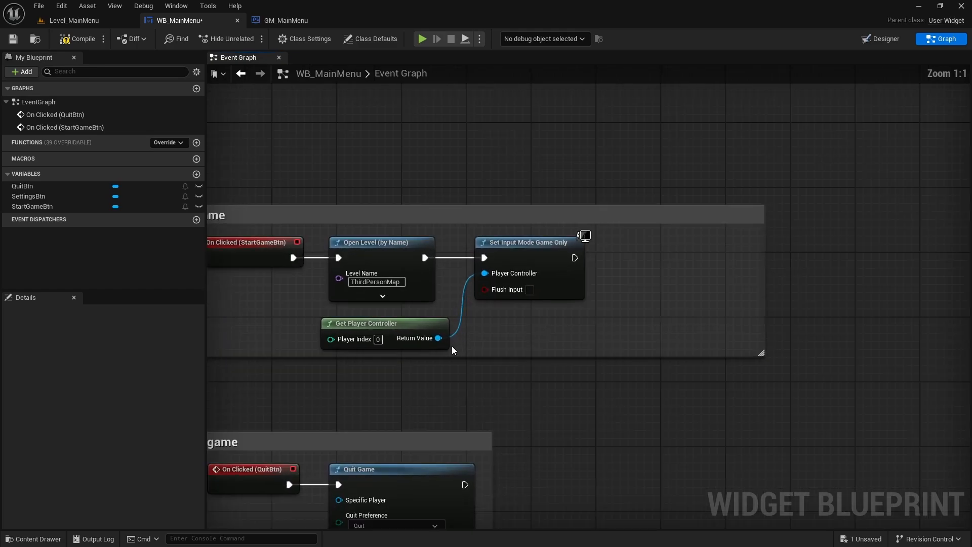
drag(438, 338, 630, 340)
text(Set s)
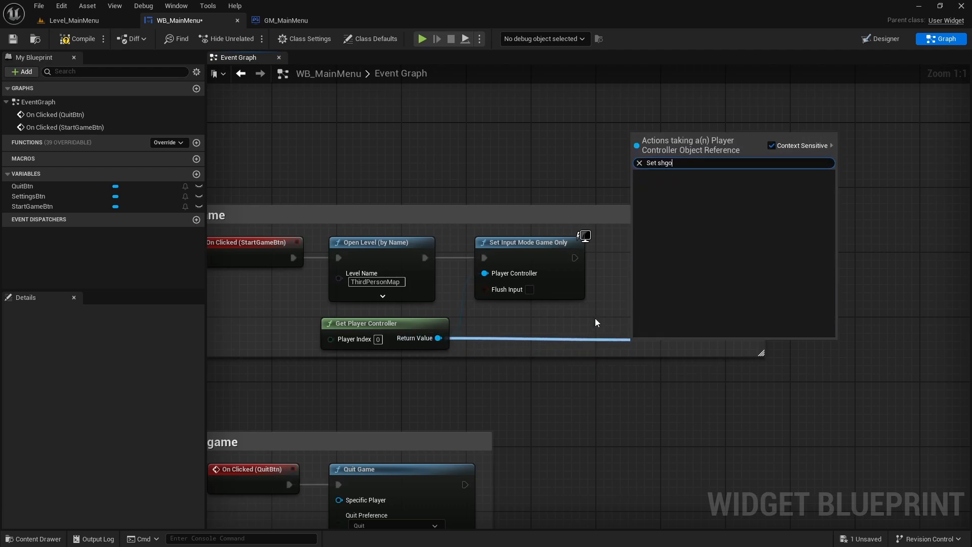
text(how mo)
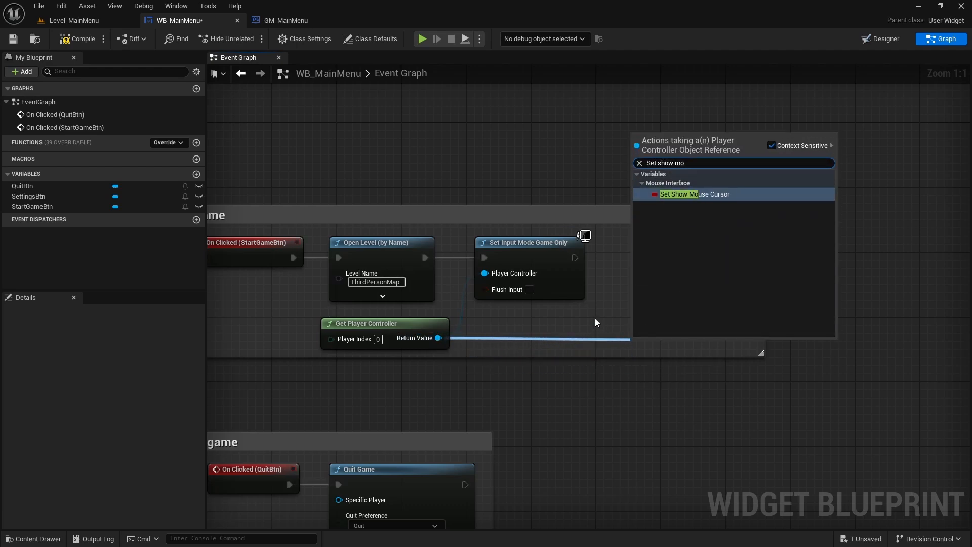
click(680, 196)
drag(661, 350, 638, 262)
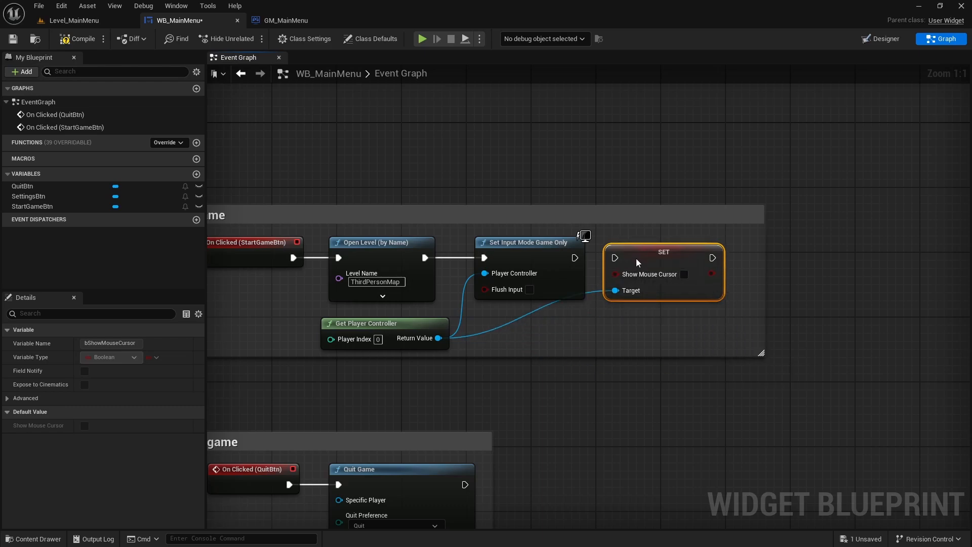
drag(575, 257, 614, 258)
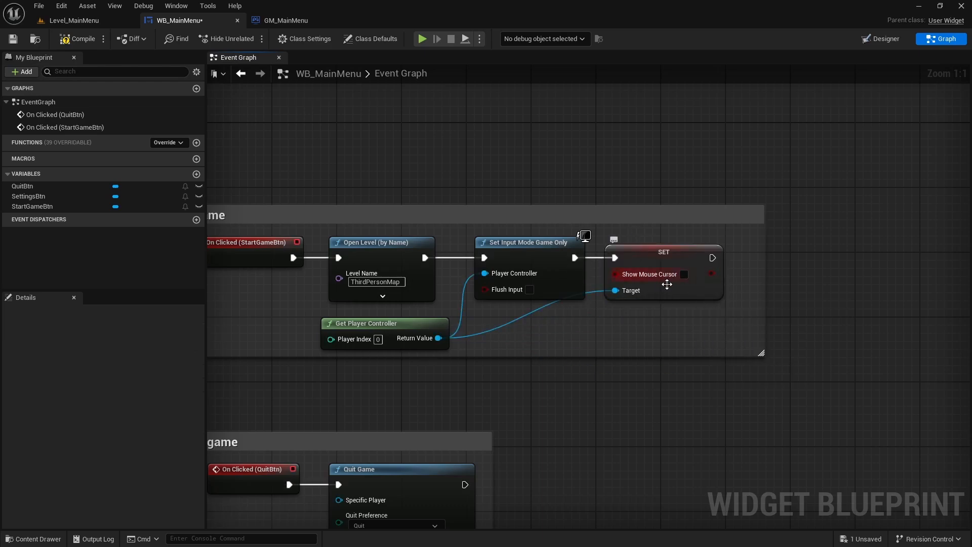
- Compile and save the WB_MainMenu blueprint
click(698, 311)
scroll(697, 311, down, 3)
click(76, 39)
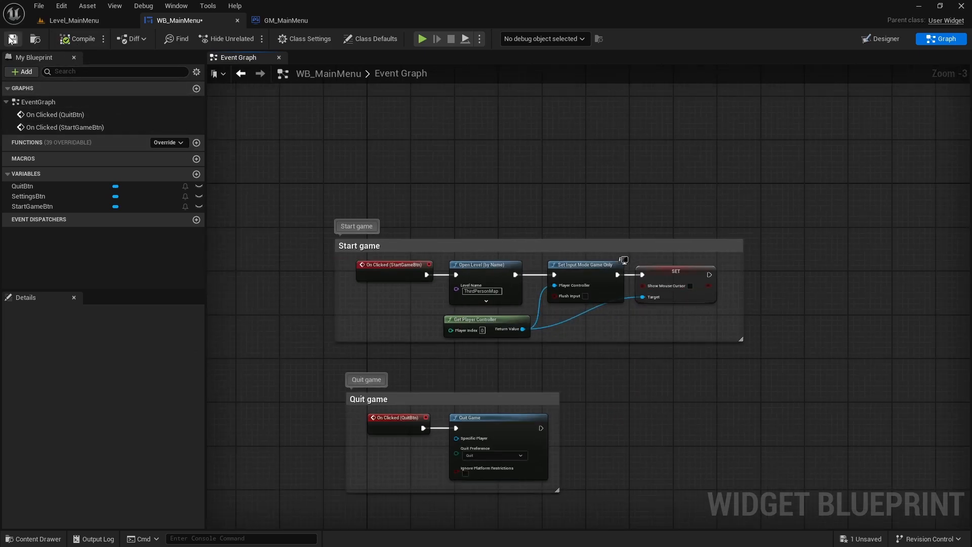
- Play Level_MainMenu in full-screen view, start the game from the menu, test the character's movement, and end the session
click(73, 23)
key(F11)
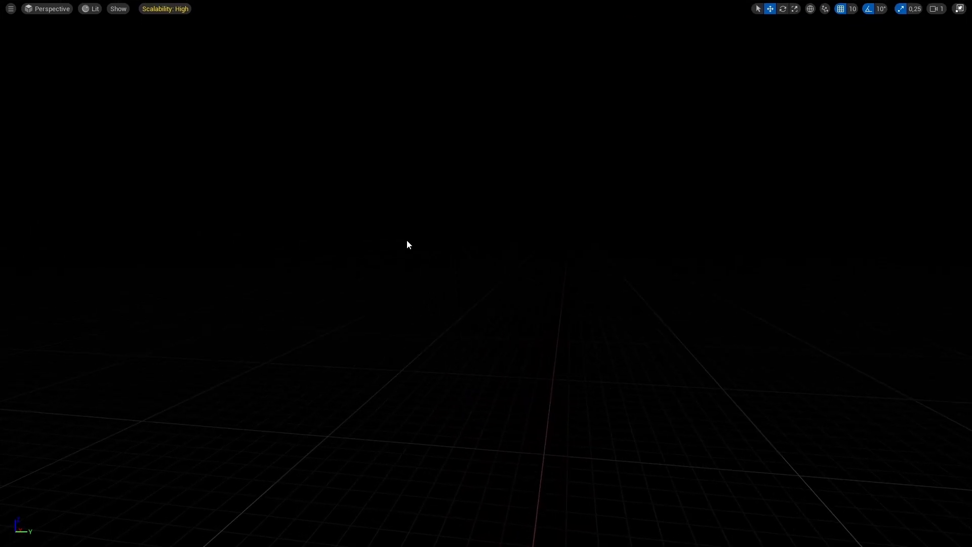
key(alt+p)
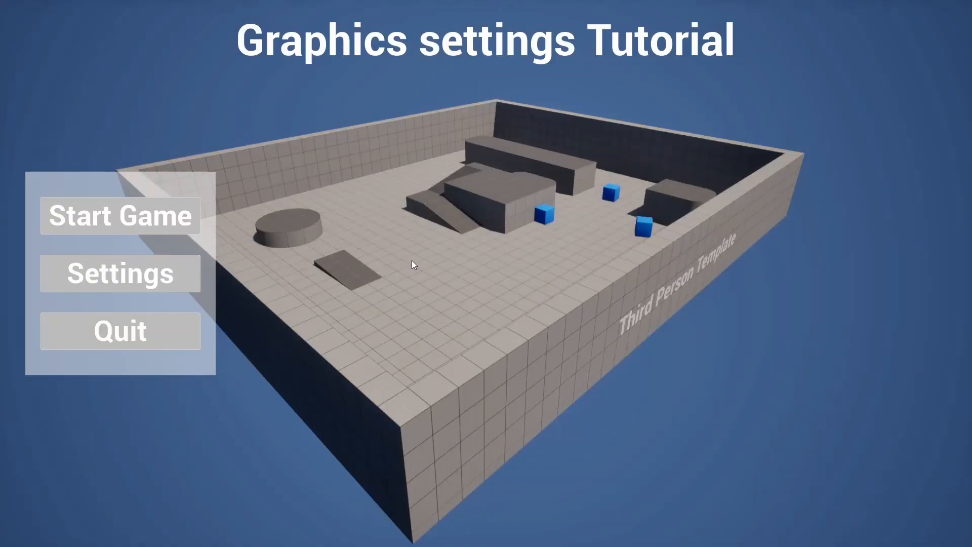
click(102, 217)
key(w)
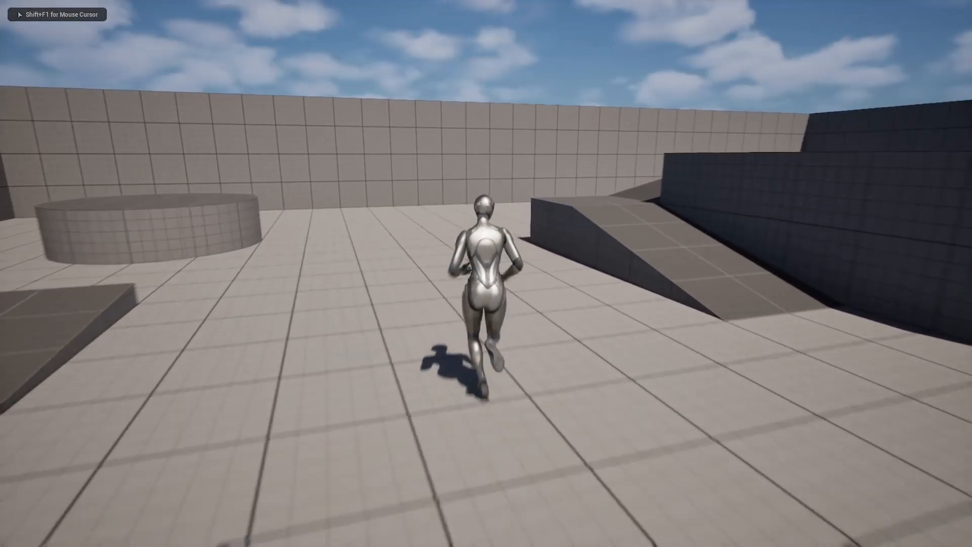
key(s)
key(w)
key(Escape)
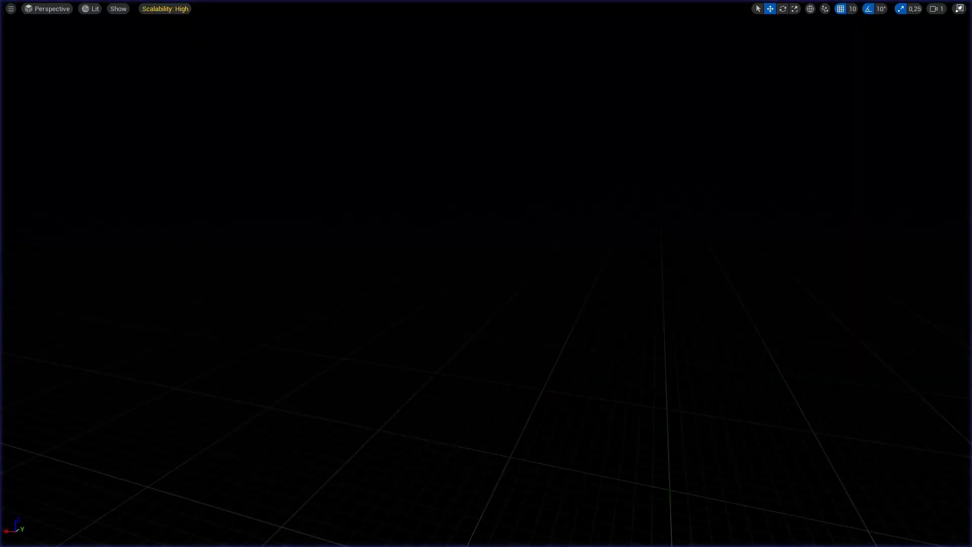
- Play the level again to test the Quit button, and restore the normal editor layout
key(alt+p)
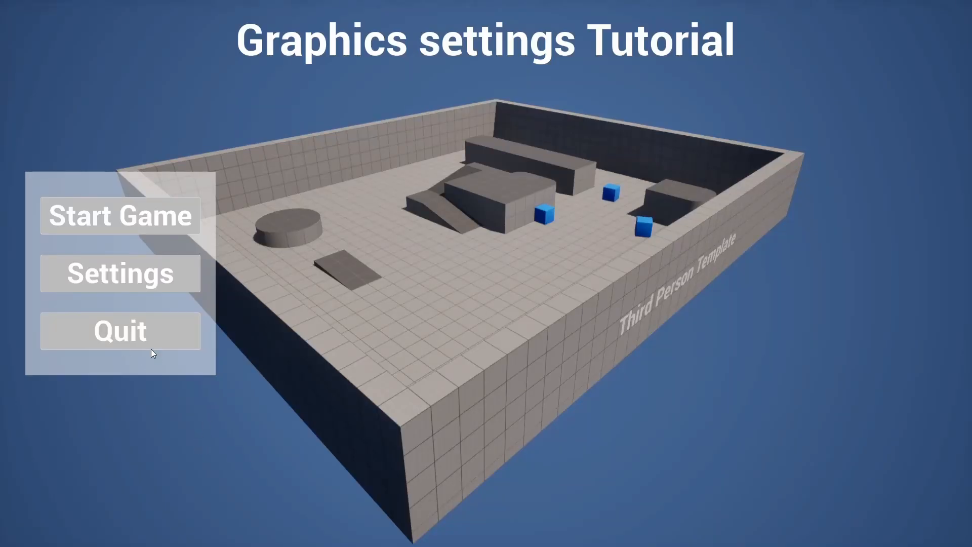
click(120, 332)
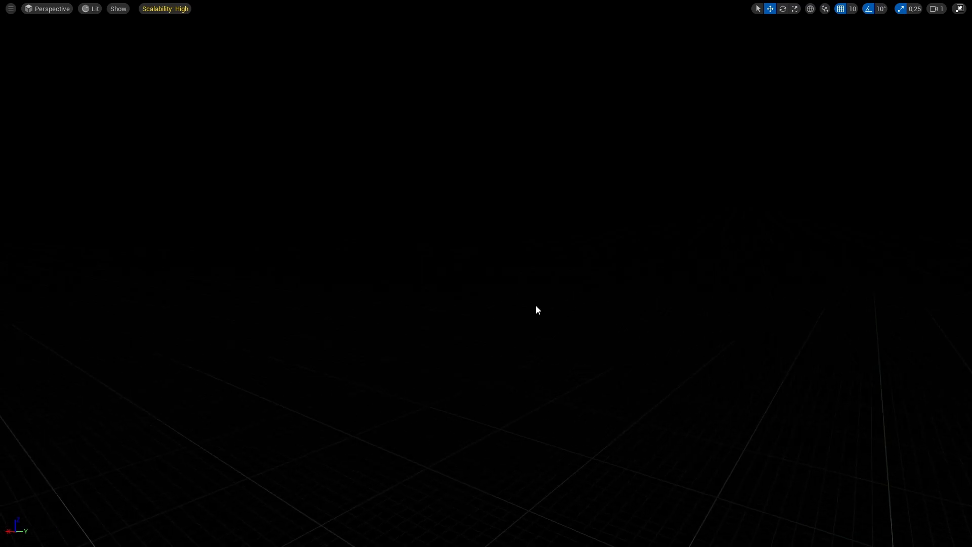
key(F11)
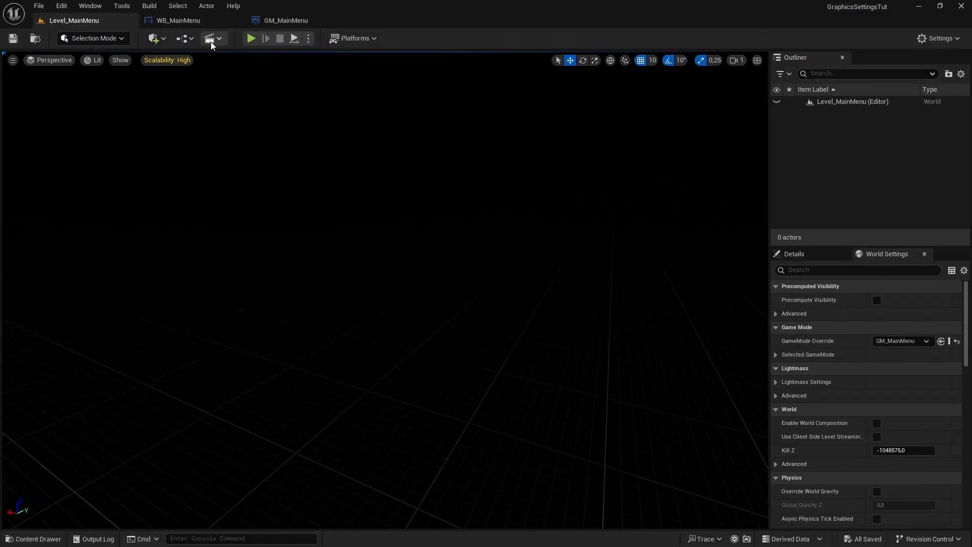
- Show WB_MainMenu in the Designer view and examine the menu layout with nothing selected
click(179, 20)
click(881, 38)
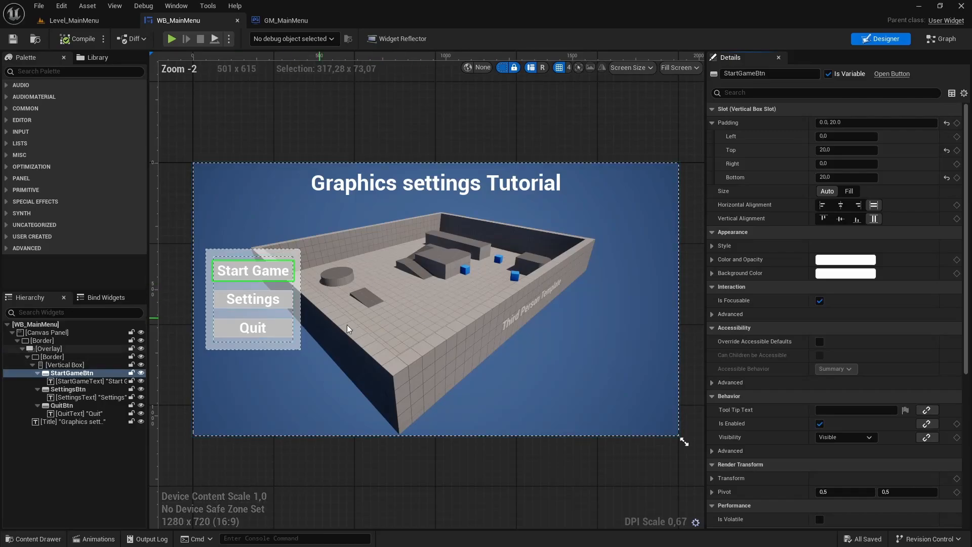
click(277, 129)
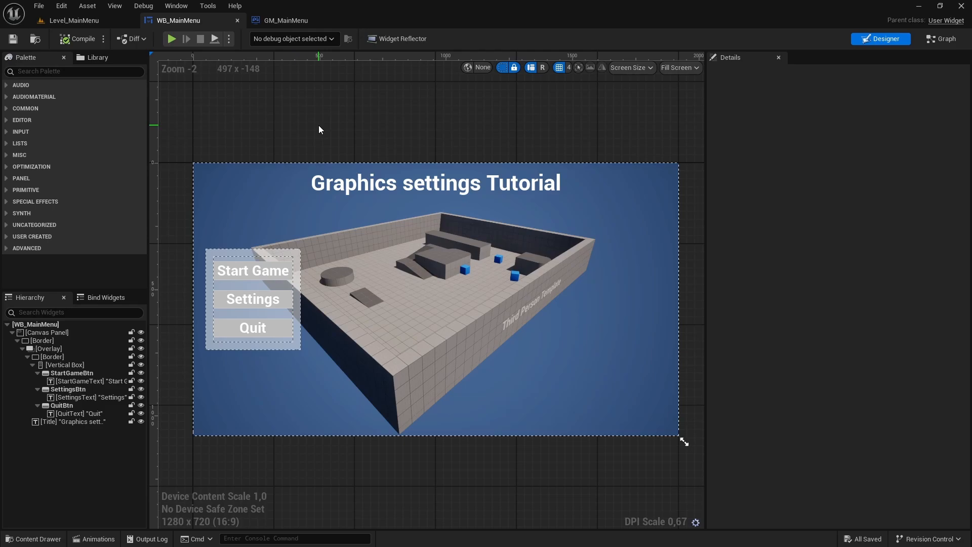
- Rename the MainMenu folder under Widgets to Menu in Level_MainMenu's content browser
click(76, 20)
key(ctrl+space)
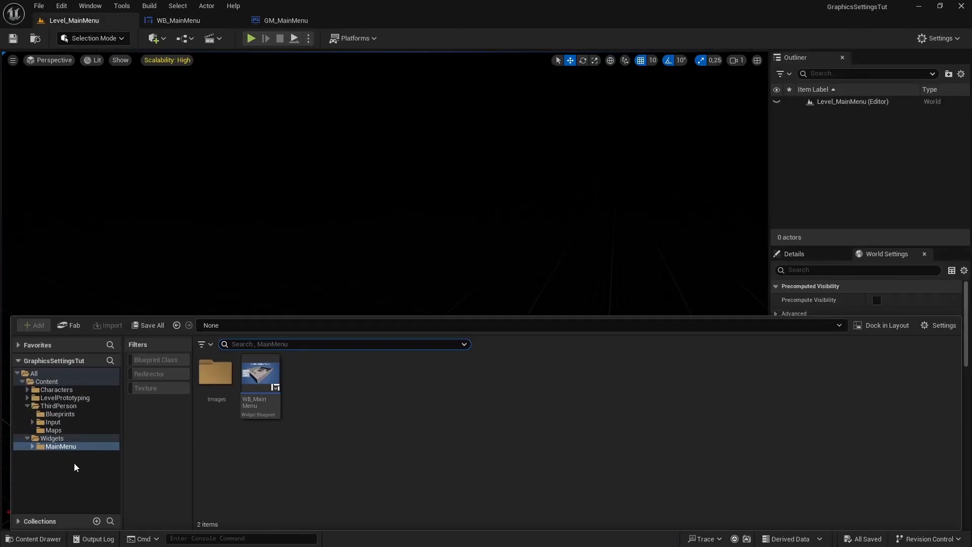
click(61, 448)
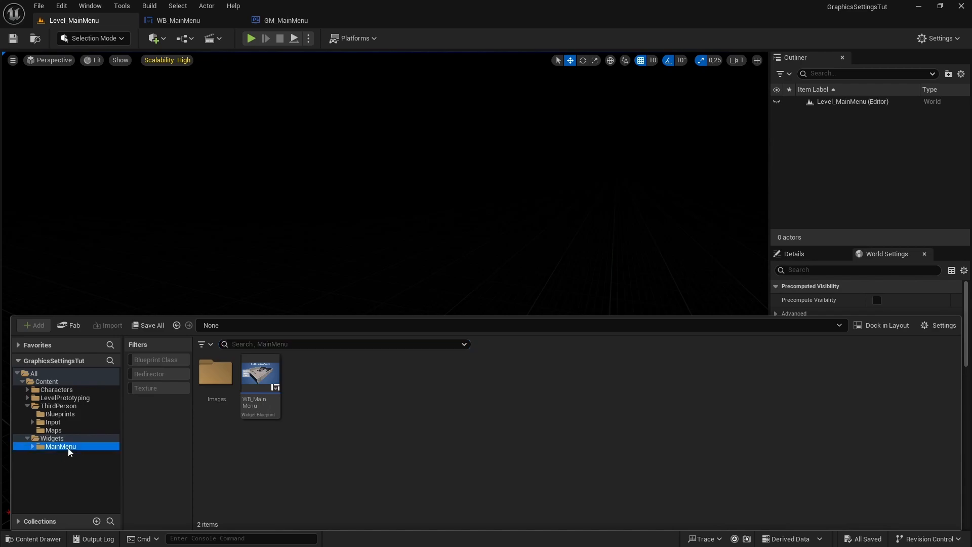
key(F2)
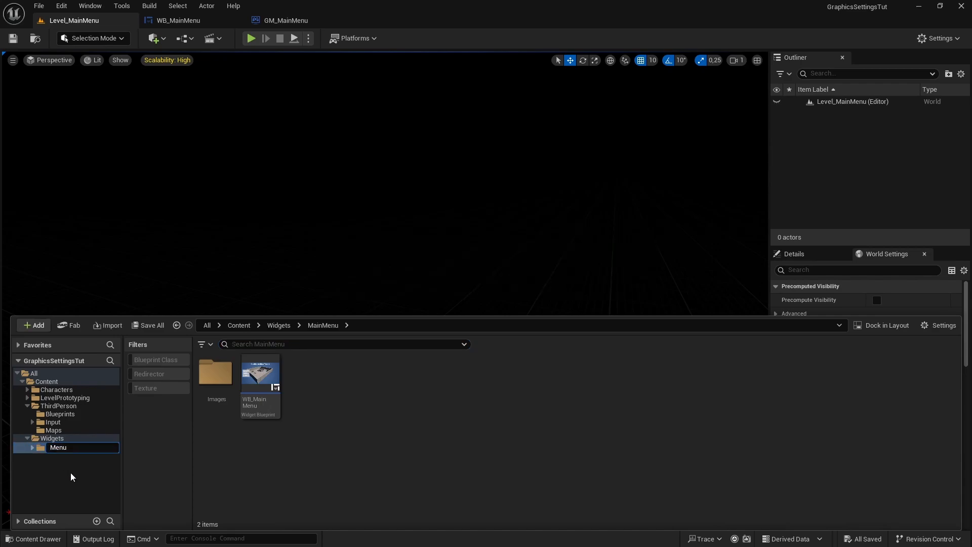
key(Return)
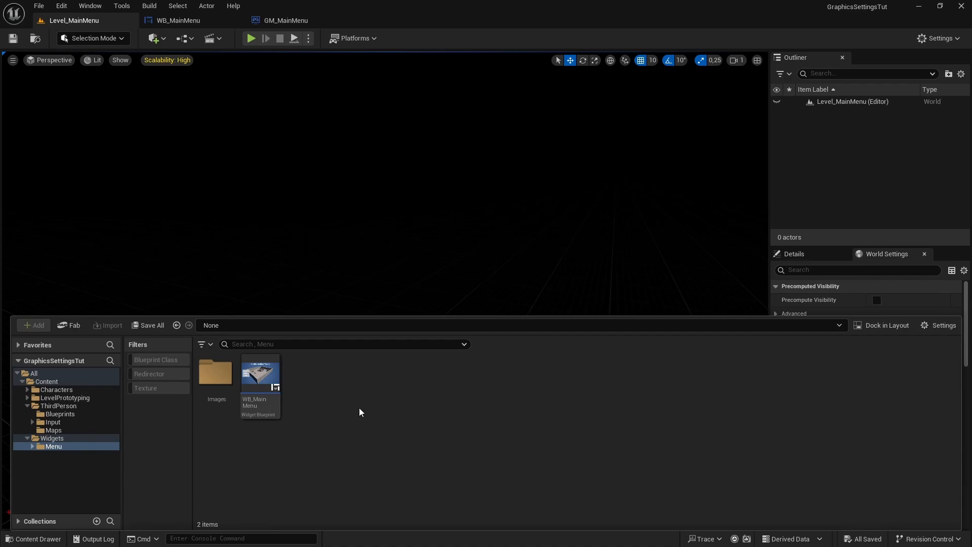
- Create a Widget Blueprint with the User Widget parent class in the Menu folder and name it WB_GraphicsSettings
right_click(334, 430)
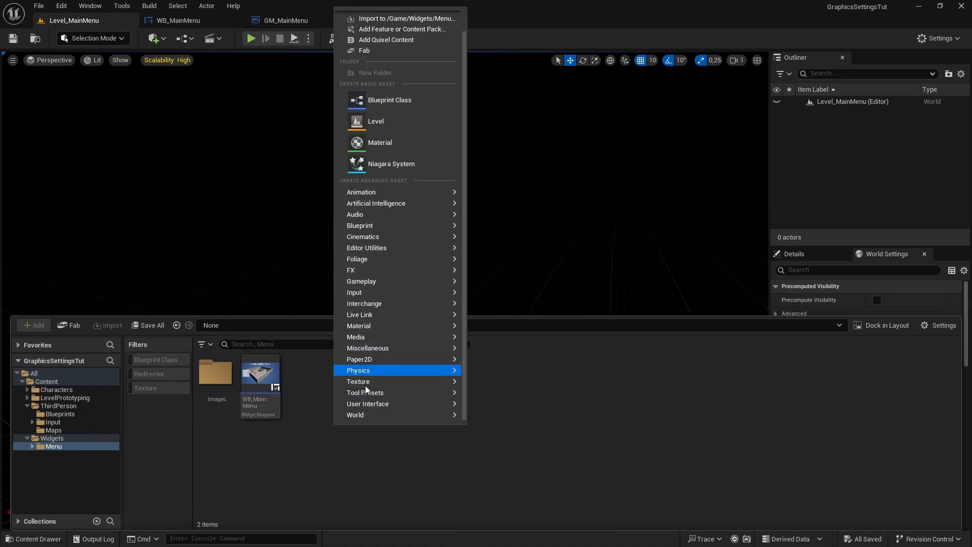
mouse_move(368, 405)
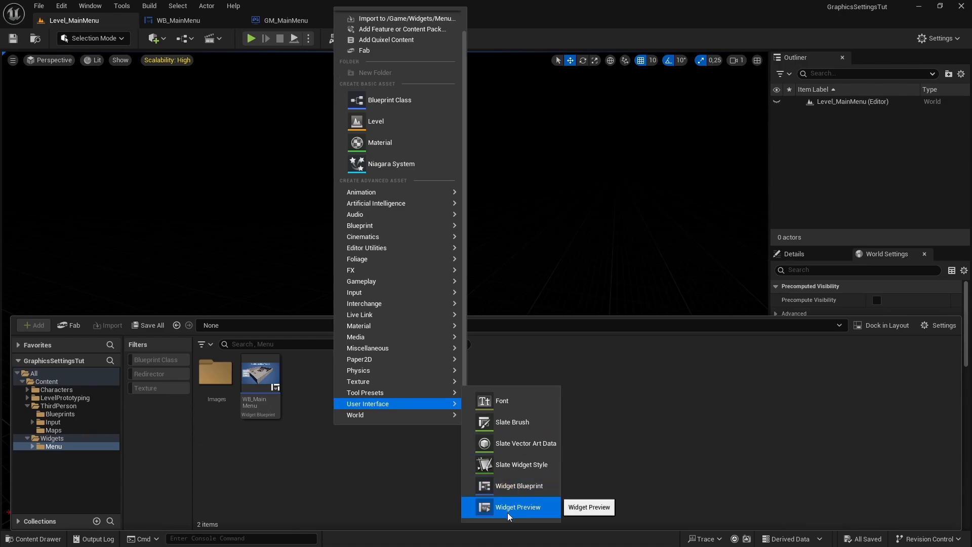
click(523, 489)
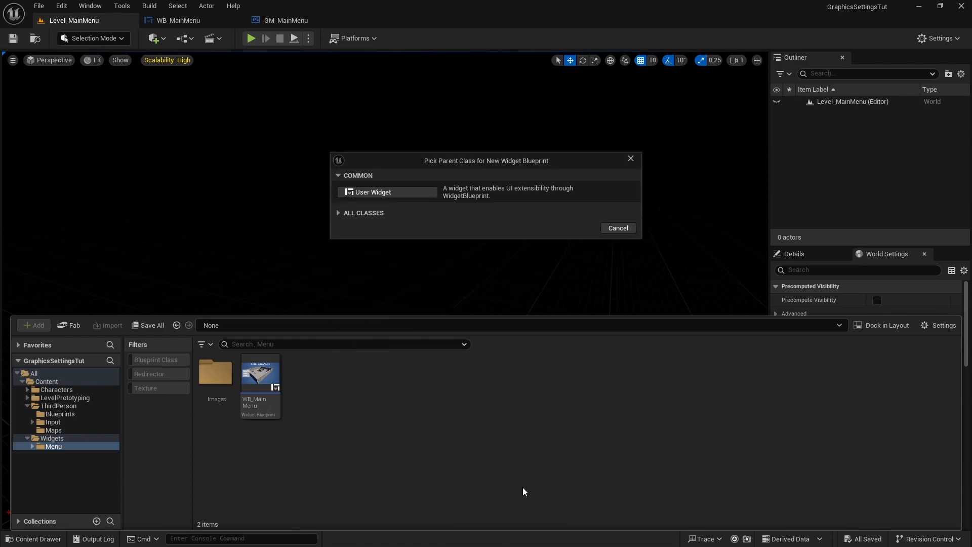
click(390, 193)
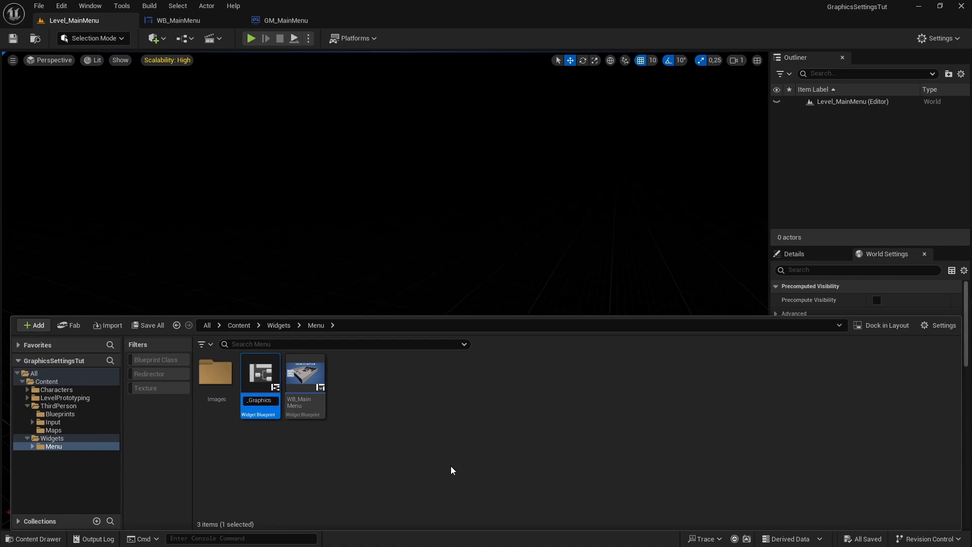
text(WB_GraphicsSettings)
key(Return)
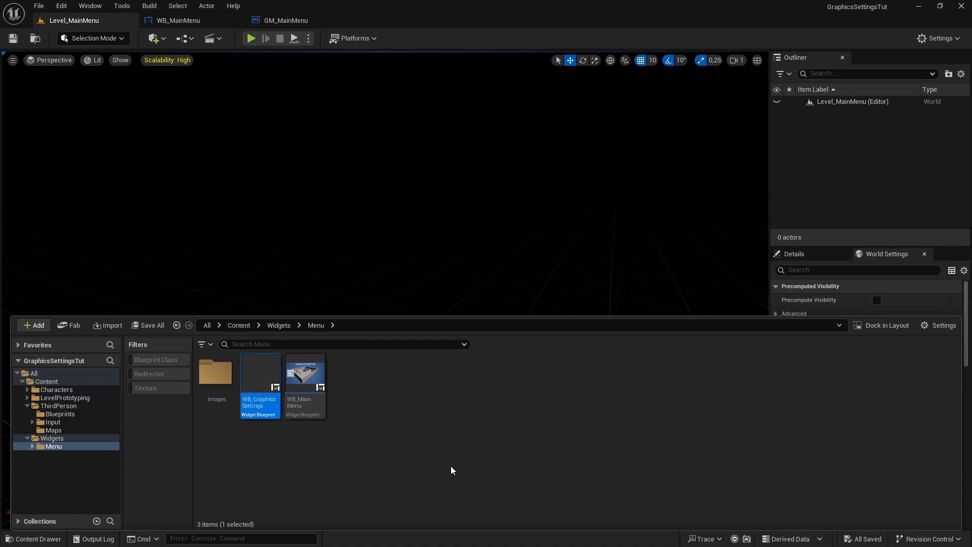
- Open WB_GraphicsSettings and add a Canvas Panel as its root widget
double_click(268, 385)
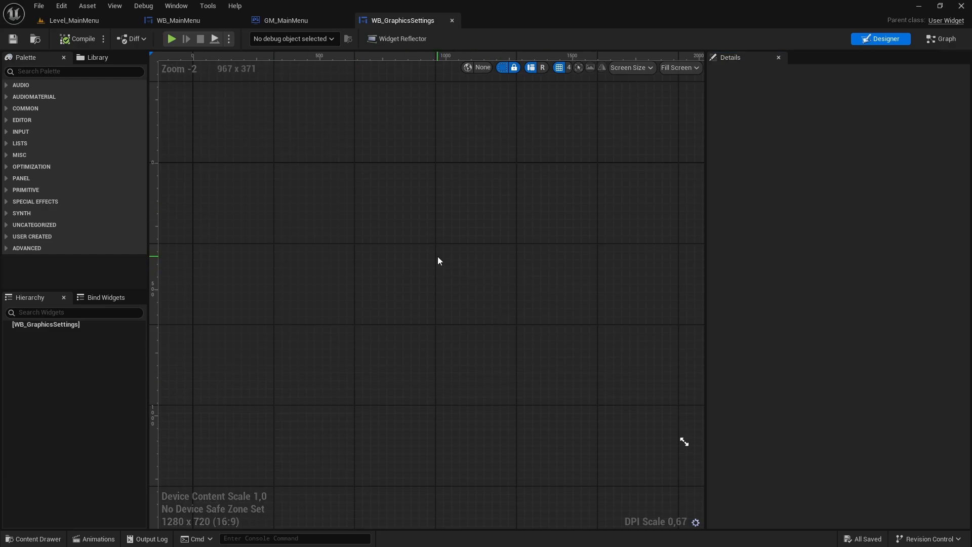
click(75, 71)
text(Canvas)
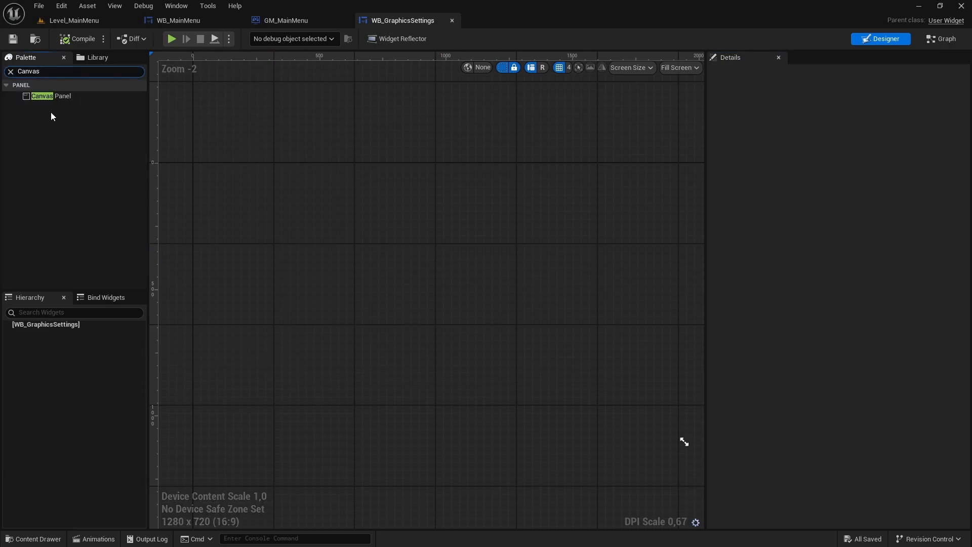
drag(50, 96, 41, 327)
- Add a Border inside WB_GraphicsSettings' Canvas Panel and select it
click(10, 72)
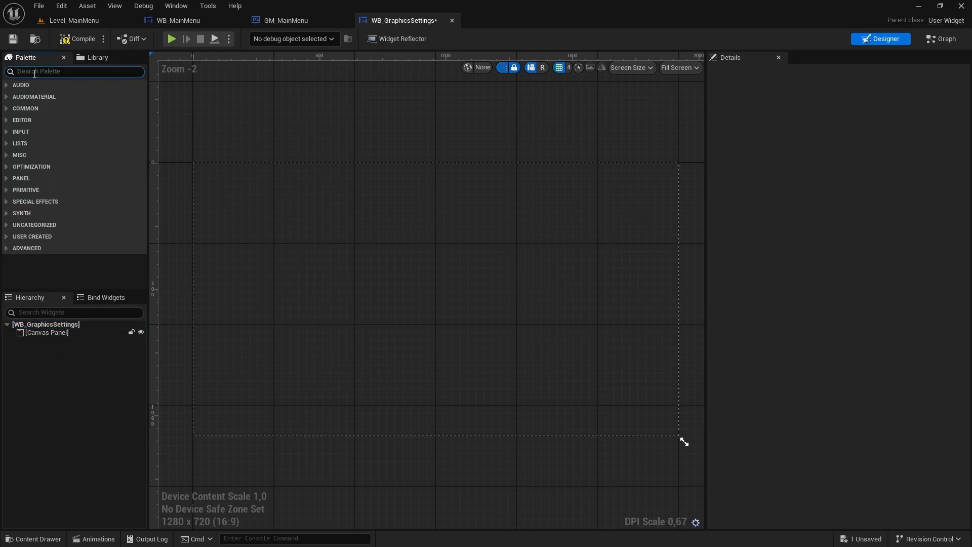
text(Border)
click(46, 98)
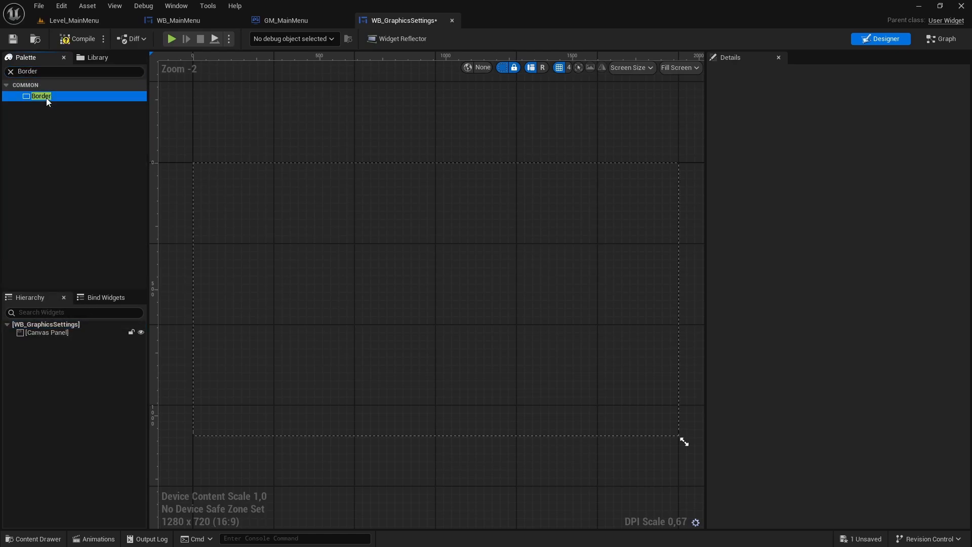
drag(41, 313, 47, 332)
click(46, 341)
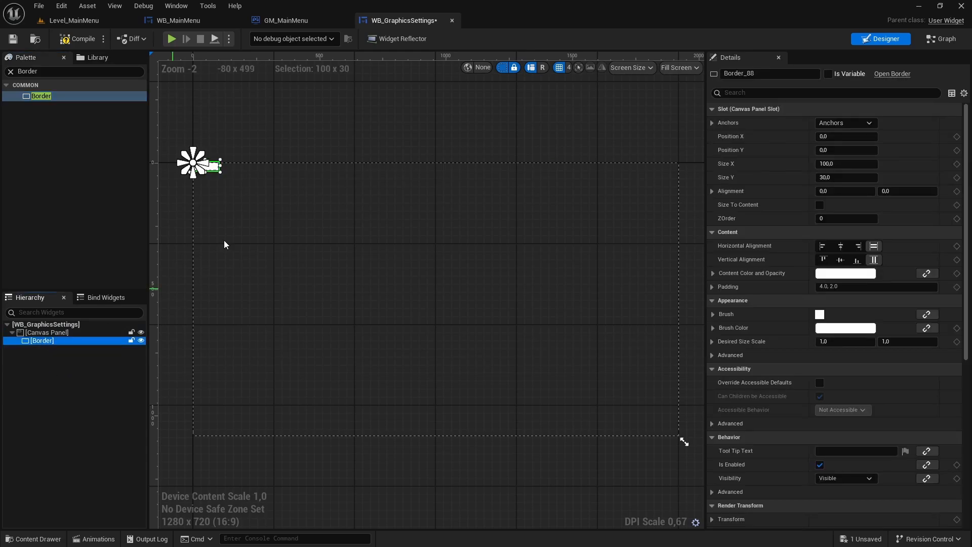
- Anchor the Border to the canvas's middle right with matching alignment and set its Position X to -150
click(857, 126)
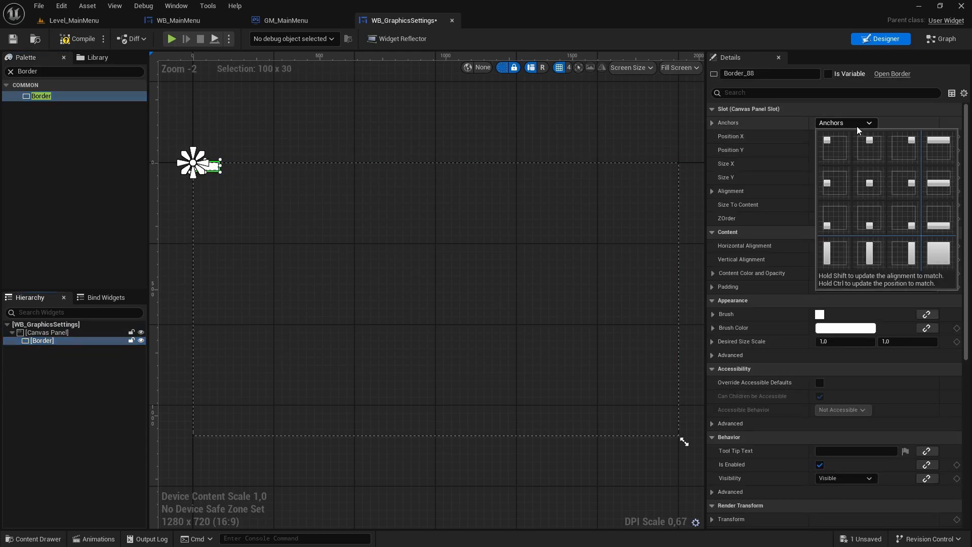
ctrl+shift+click(908, 182)
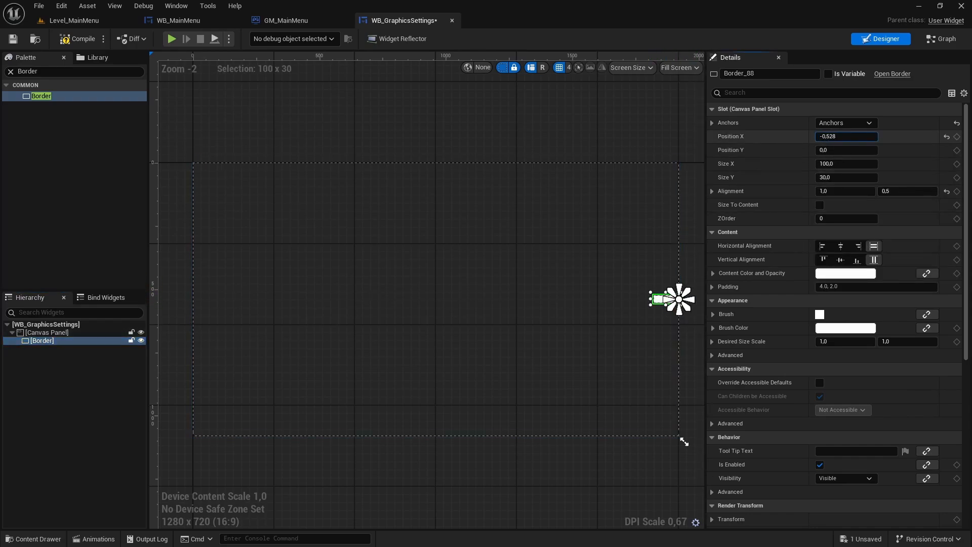
mouse_move(846, 136)
mouse_down()
mouse_move(794, 136)
mouse_move(833, 136)
mouse_up()
click(834, 136)
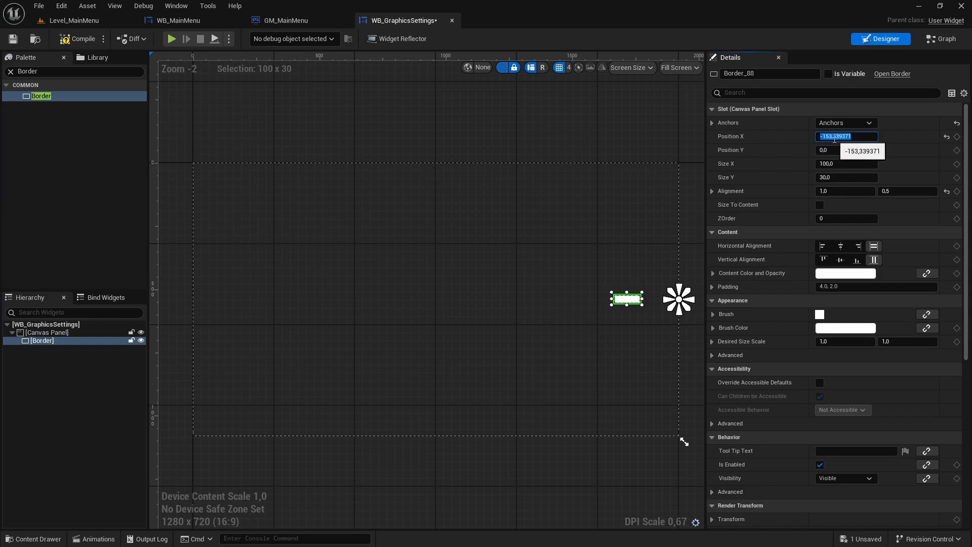
text(-150)
key(Return)
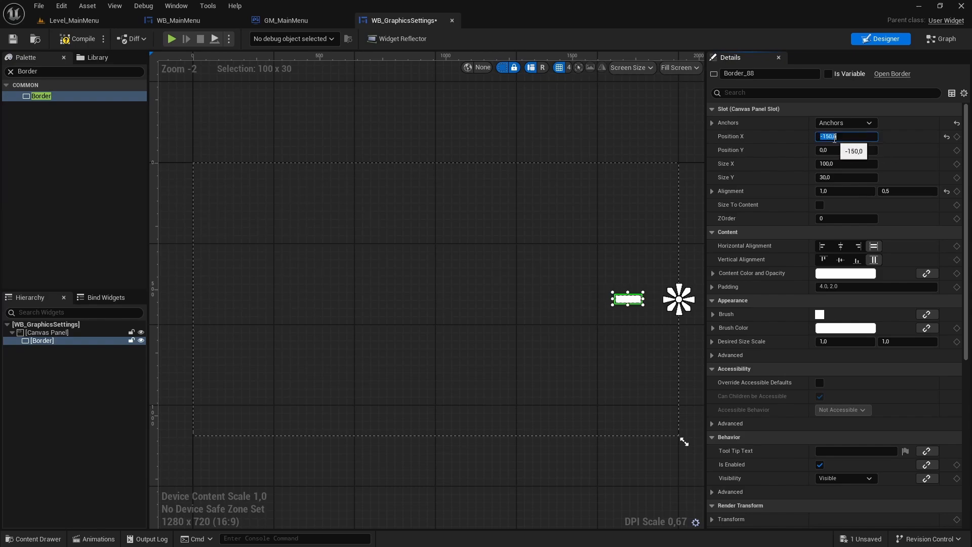
- Enlarge the Border to about 1209 wide by 806 high and deselect it
click(829, 177)
drag(829, 178, 885, 163)
click(840, 163)
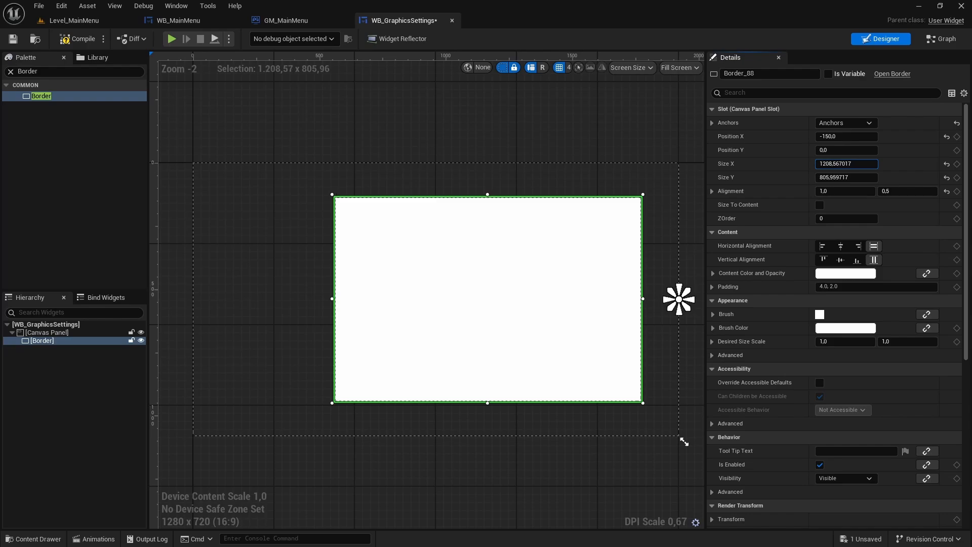
click(559, 117)
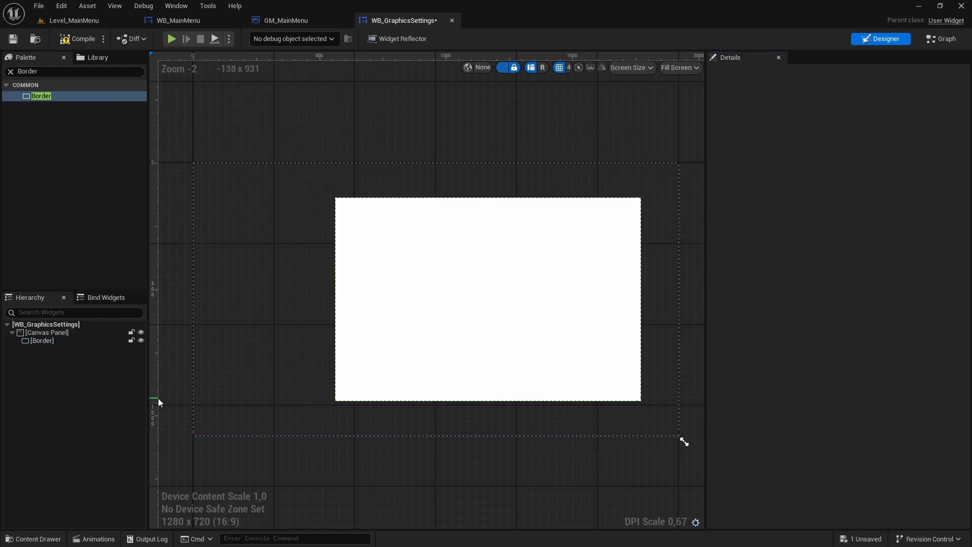
- Rename the Border in the Canvas Panel to Background and deselect it
click(45, 341)
key(F2)
text(B)
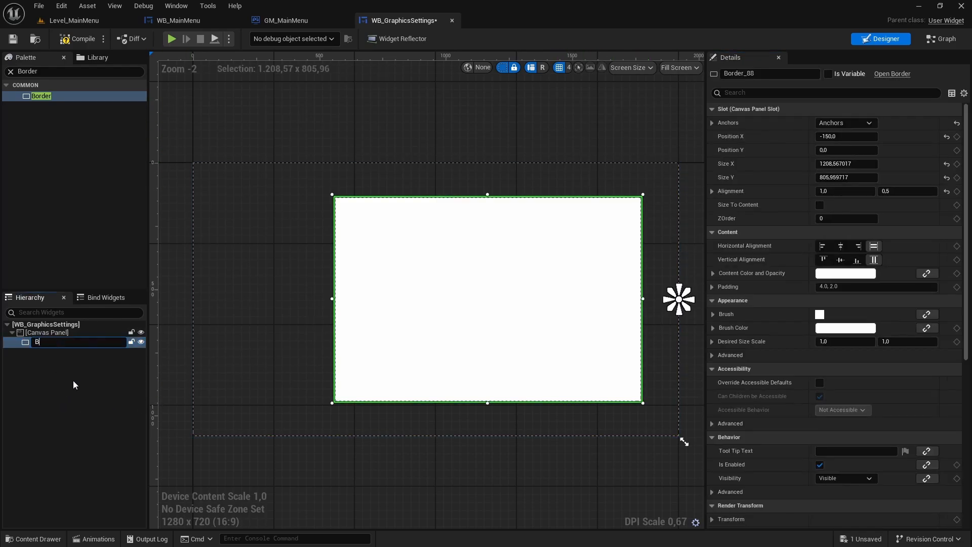
text(ackground)
key(Return)
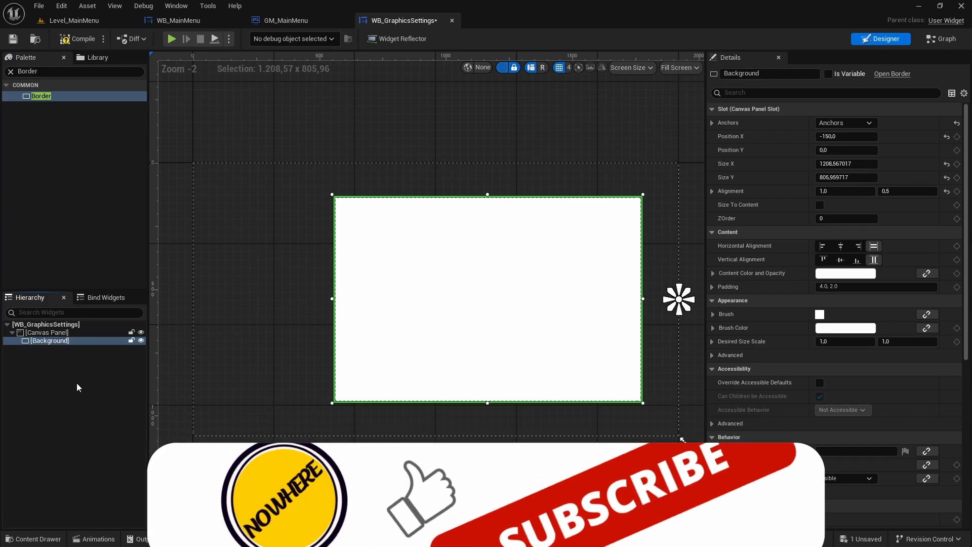
click(243, 150)
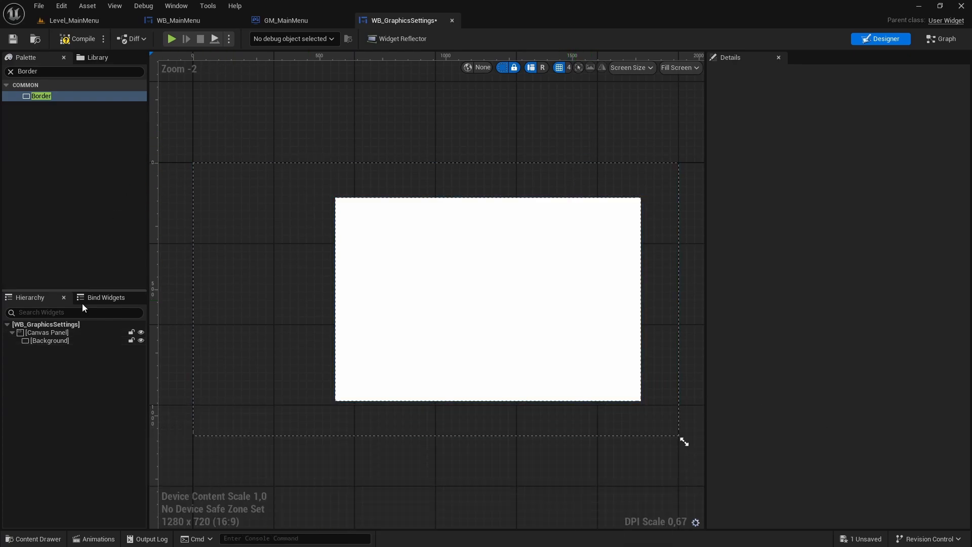
- Make the Background border semi-transparent by setting its Brush Color alpha to 0.3, and deselect it
click(63, 342)
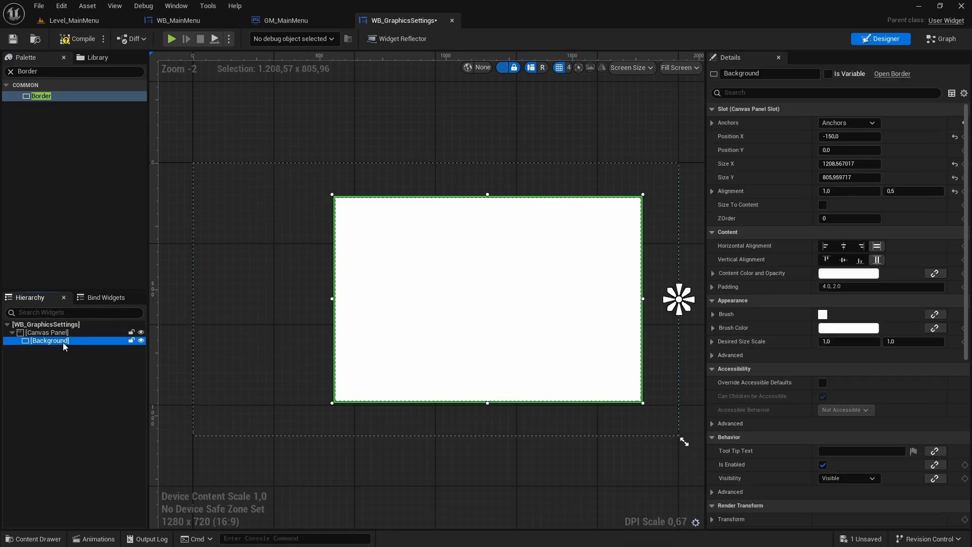
click(847, 328)
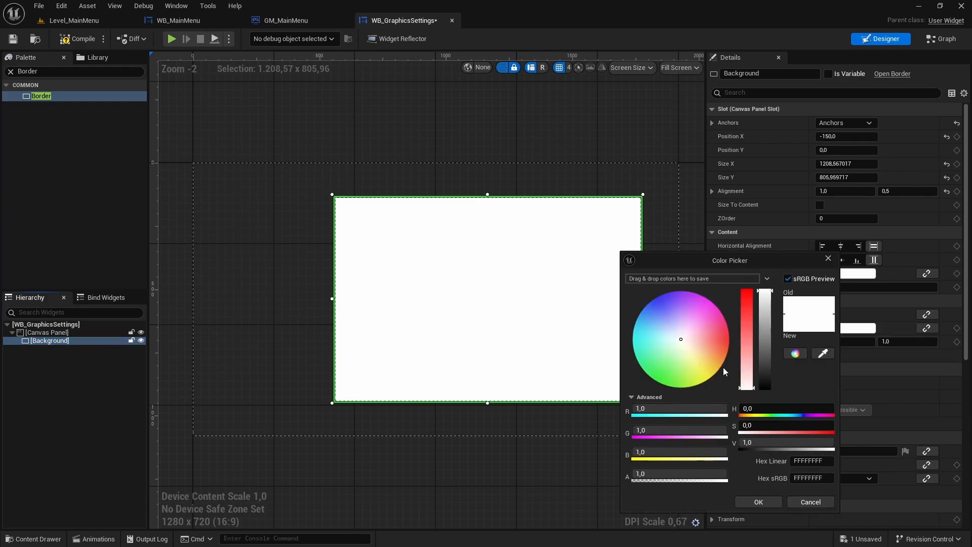
click(657, 471)
text(0,3)
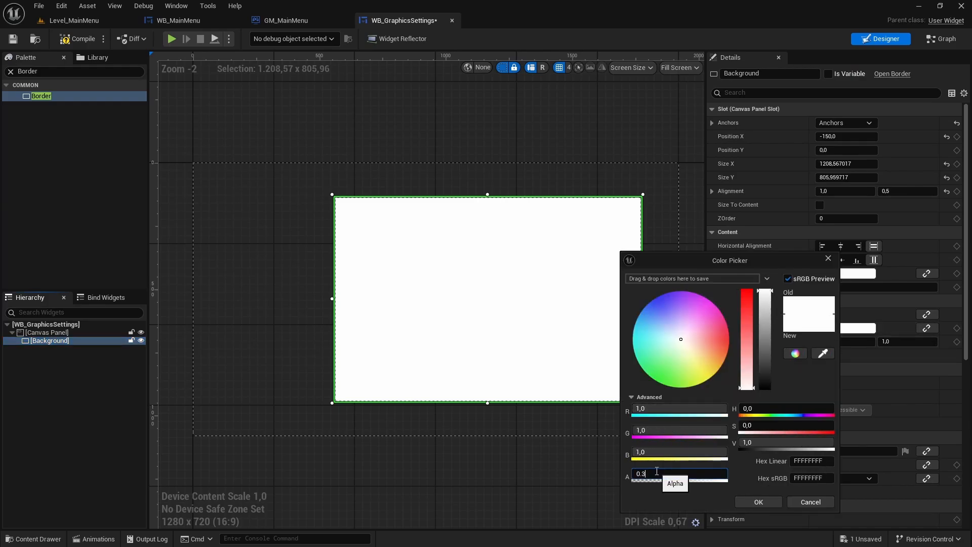
key(Return)
click(743, 497)
click(387, 117)
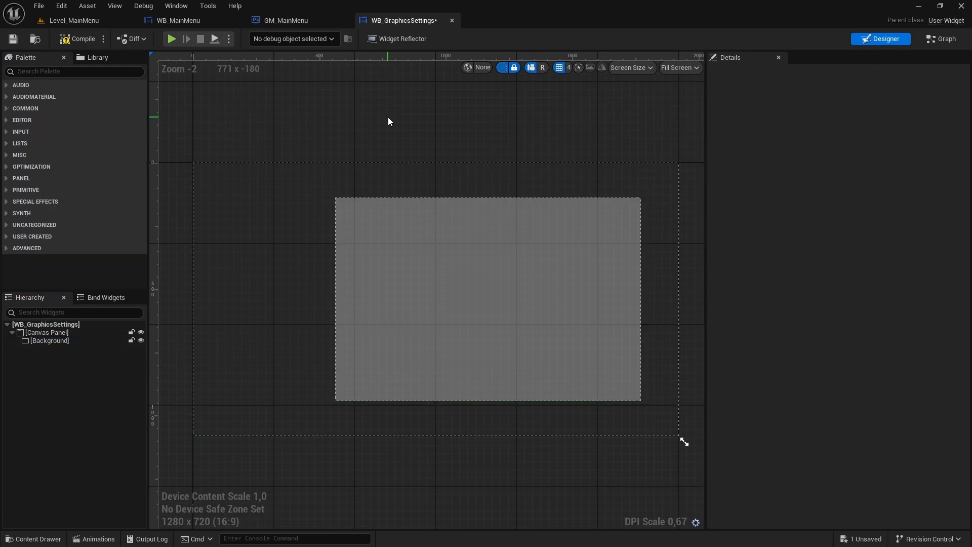
- Add an Overlay inside the Background border, view its slot settings and deselect it
click(29, 72)
text(Overla)
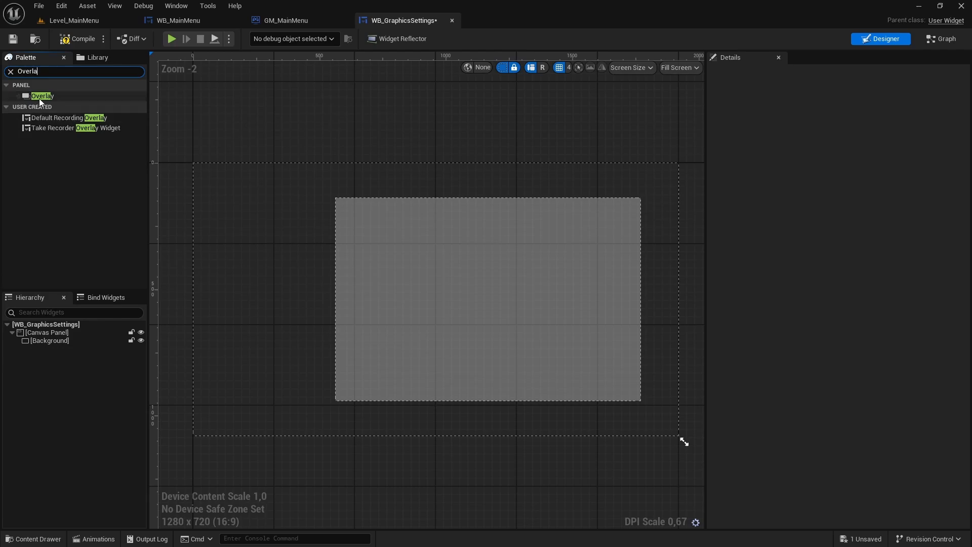
drag(40, 98, 47, 342)
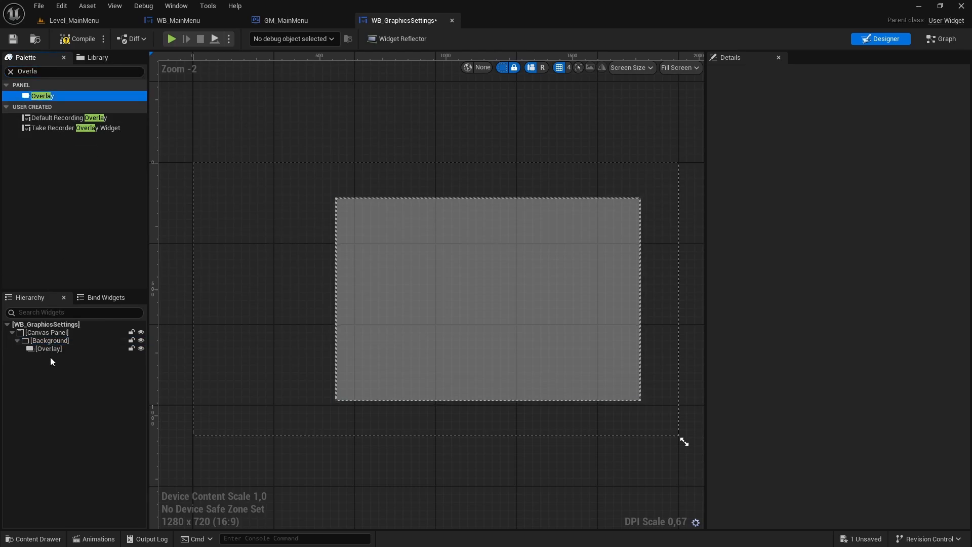
click(52, 348)
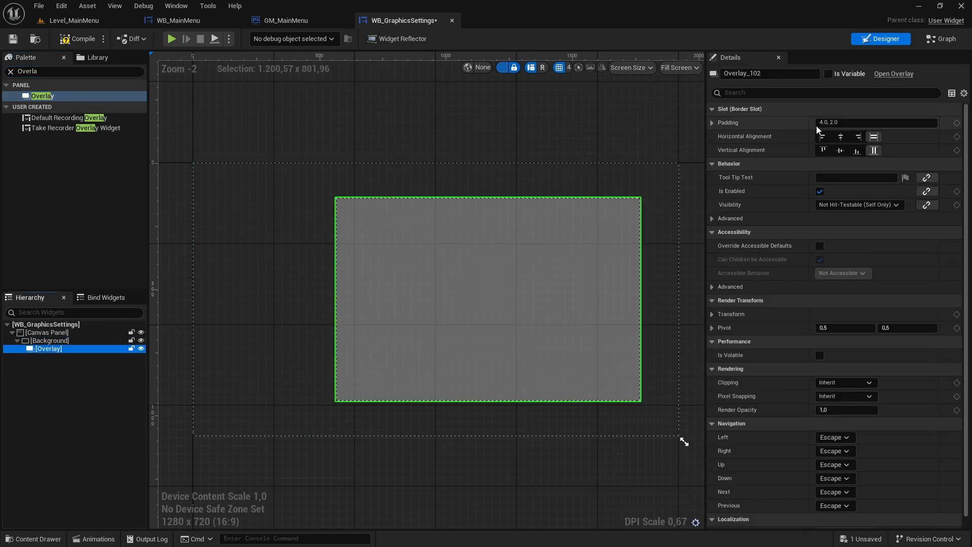
click(844, 122)
click(621, 464)
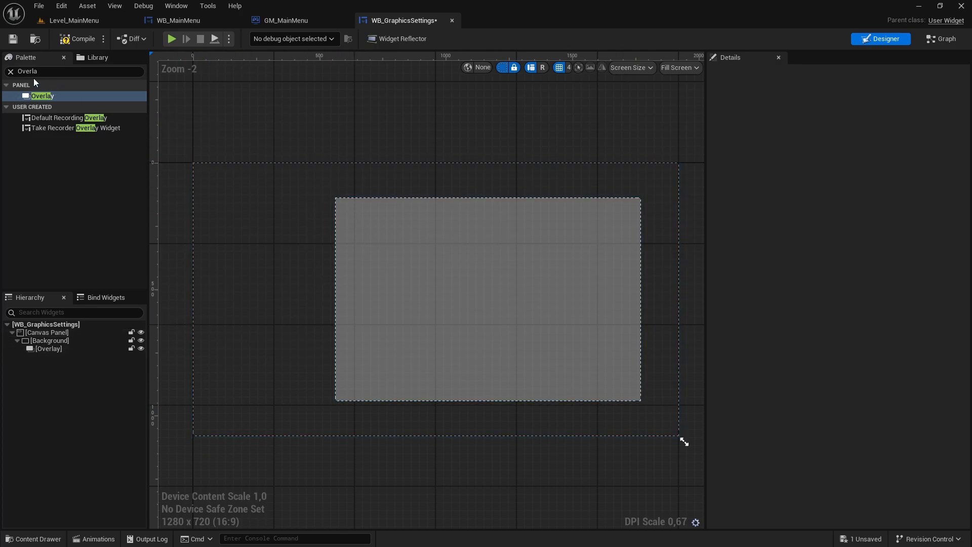
- Add a Horizontal Box inside the Overlay of the Background border
click(11, 71)
text(H)
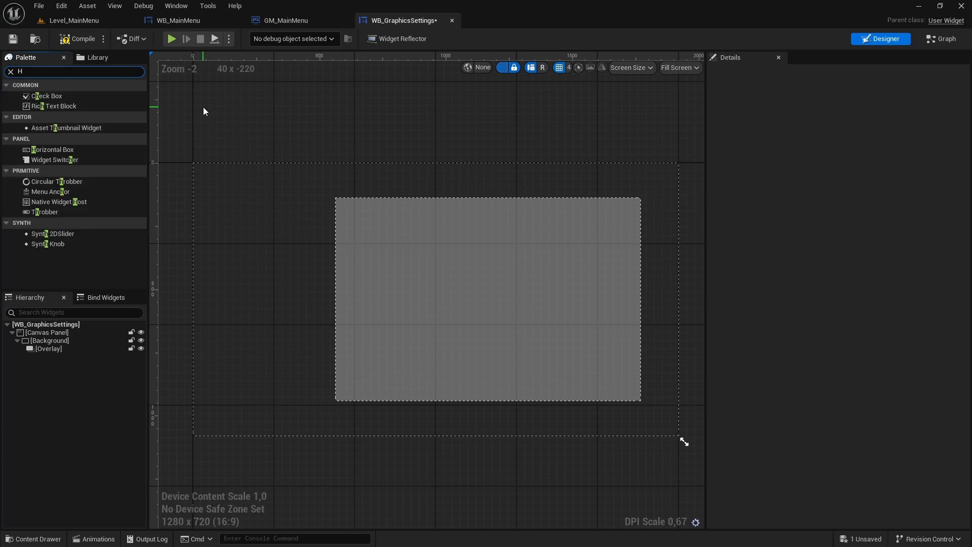
text(orizon)
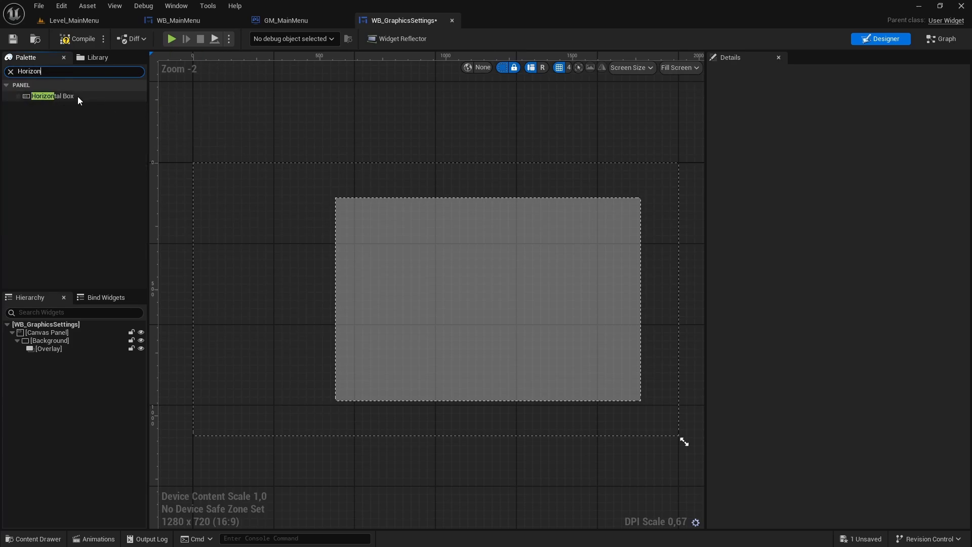
drag(78, 100, 49, 353)
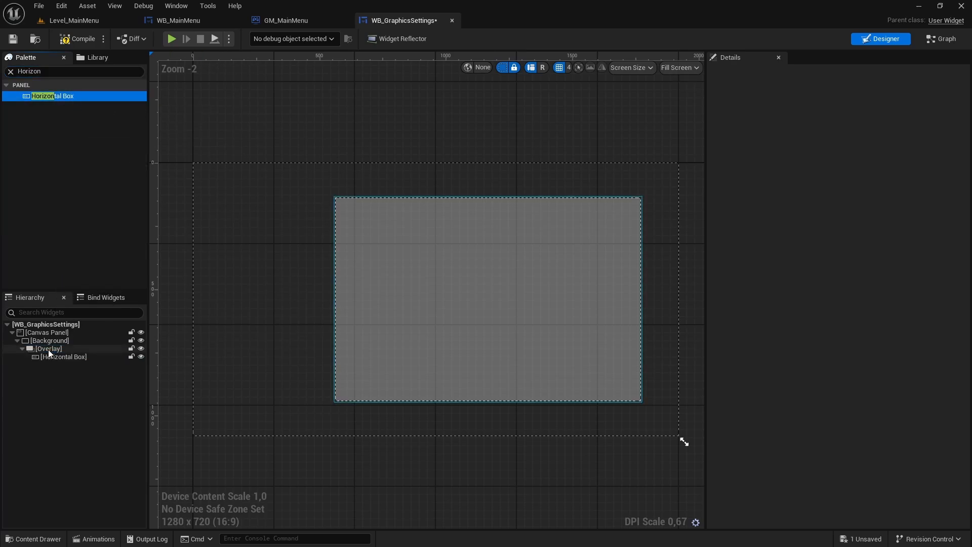
- Set the Horizontal Box's overlay slot to right horizontal alignment and bottom vertical alignment
click(60, 357)
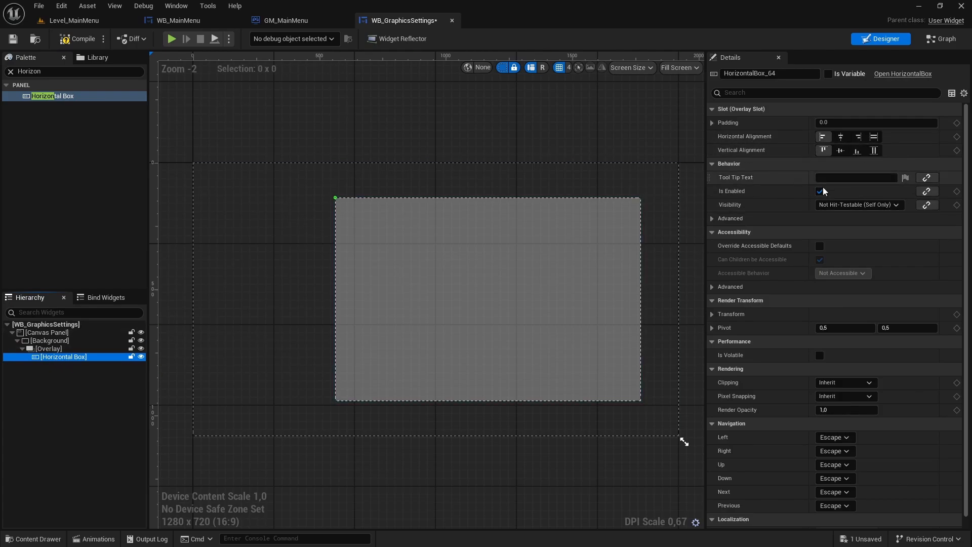
click(859, 135)
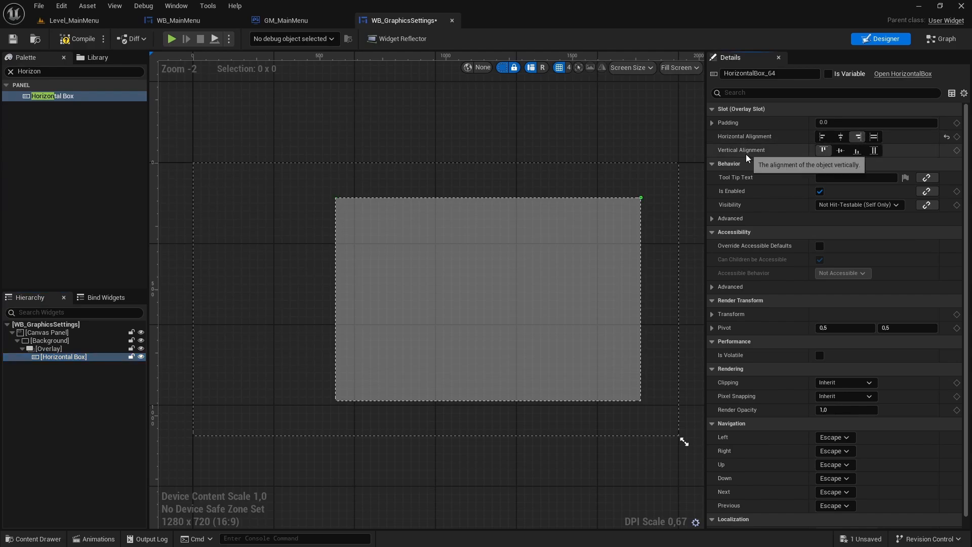
click(857, 150)
- Set the Horizontal Box's right and bottom padding to 30 each, deselect it and save the widget
click(712, 122)
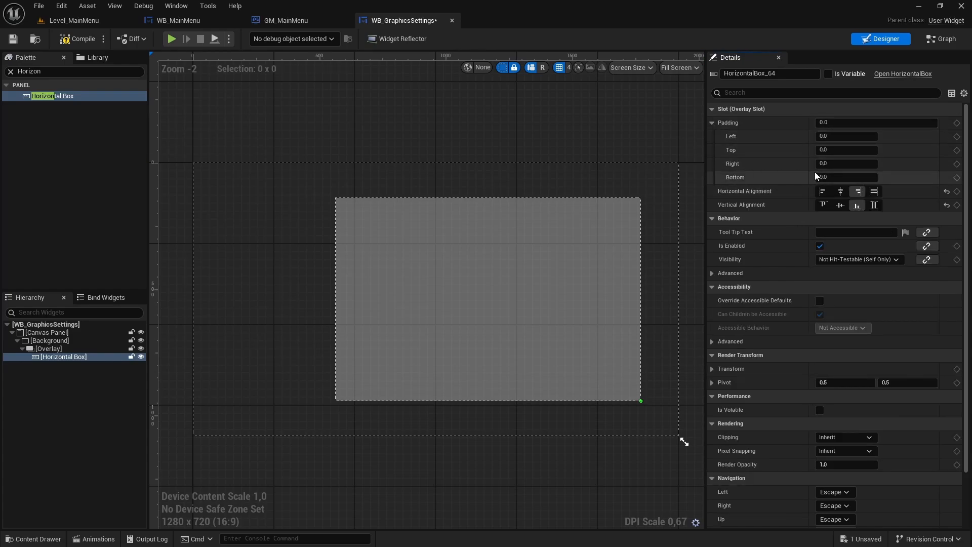
text(30)
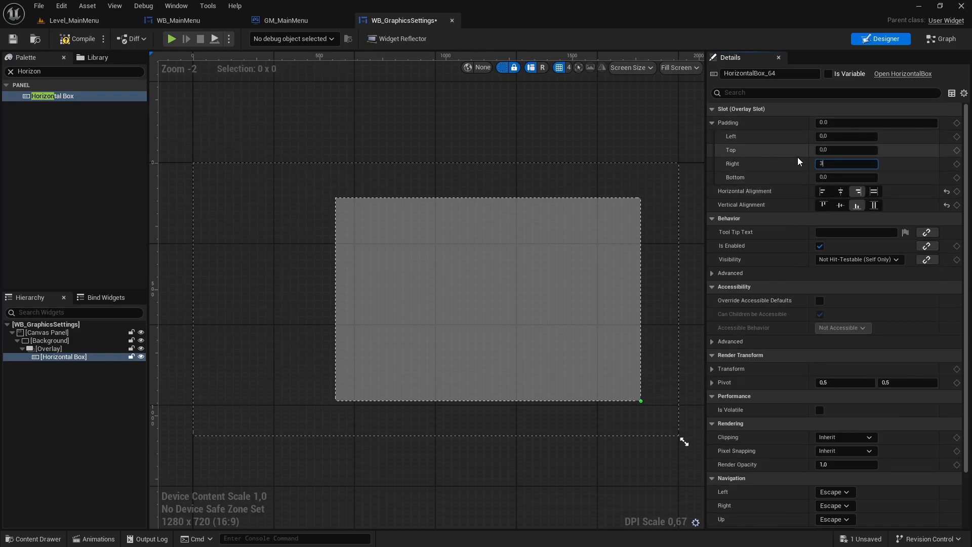
key(Return)
click(823, 177)
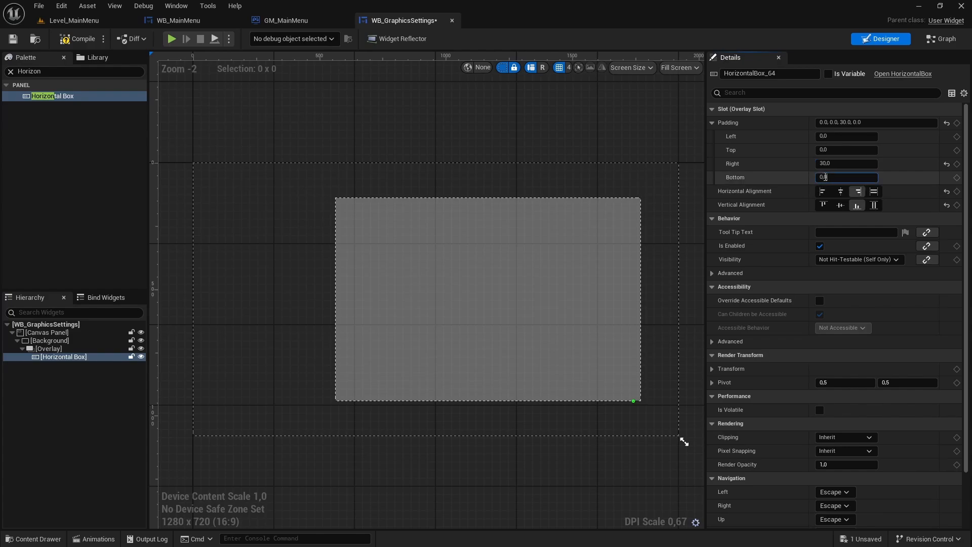
text(30)
key(Return)
click(635, 126)
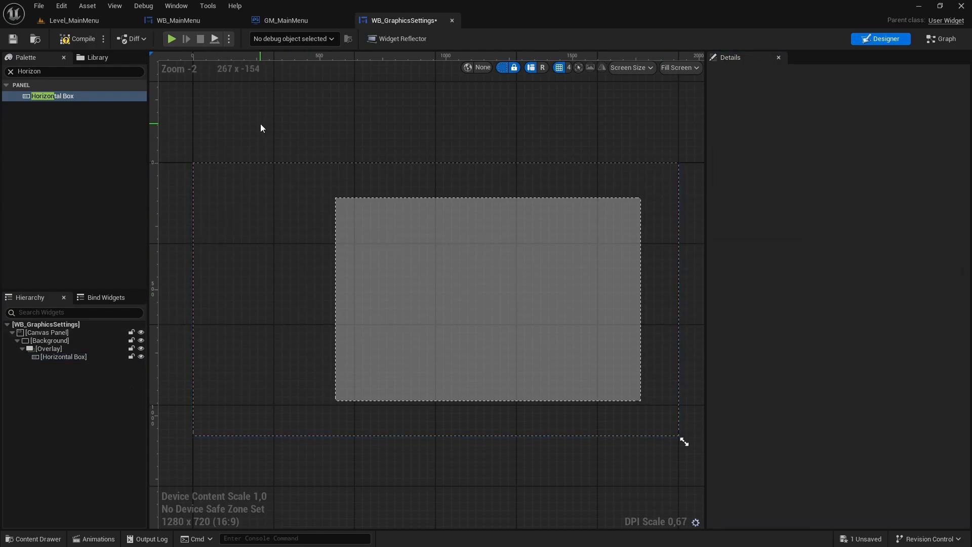
key(ctrl+s)
- Add a Button to the Horizontal Box and place a Text widget inside that button
click(50, 71)
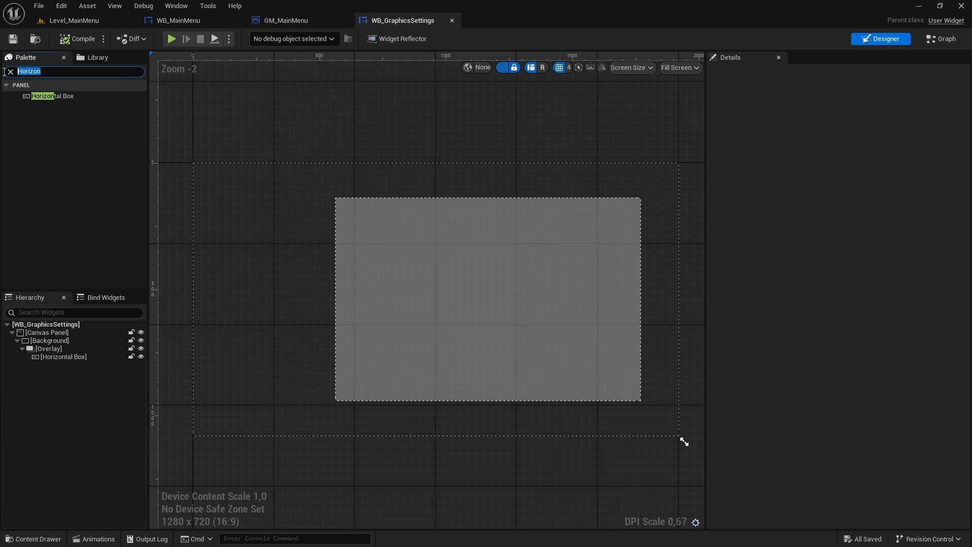
text(Button)
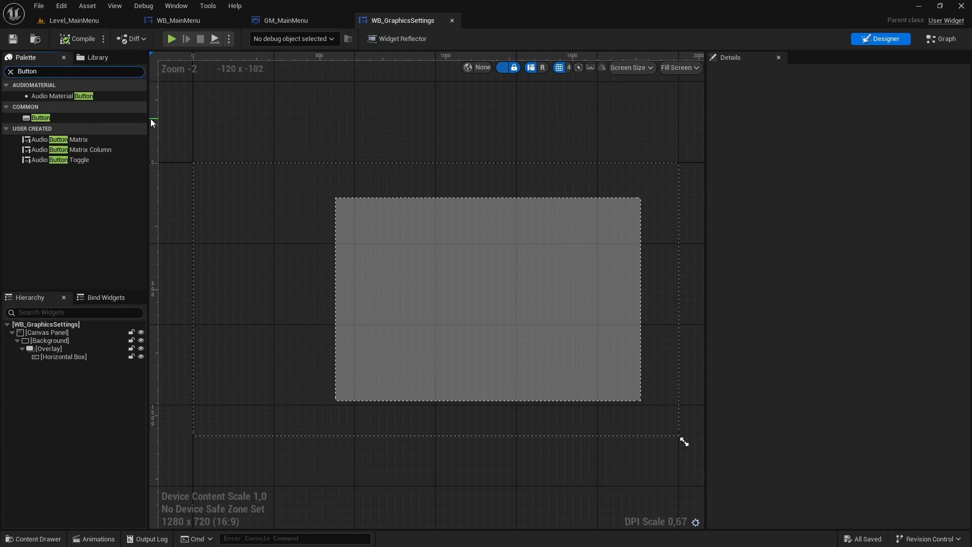
drag(47, 120, 62, 355)
click(10, 71)
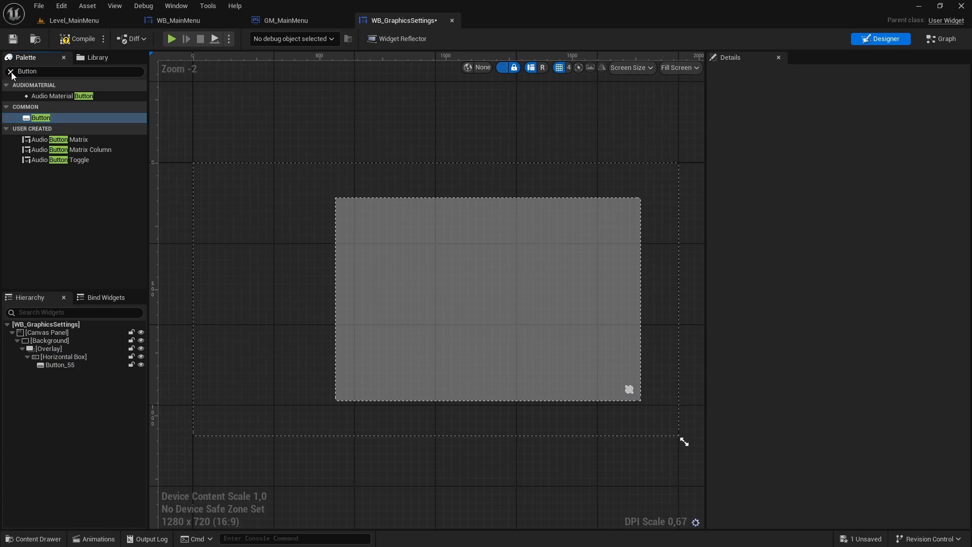
text(Text)
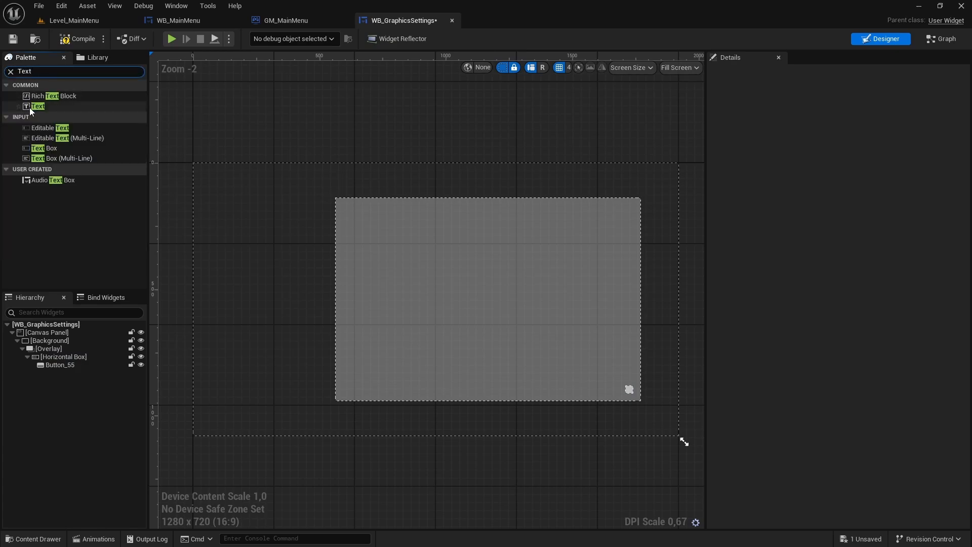
drag(38, 106, 56, 365)
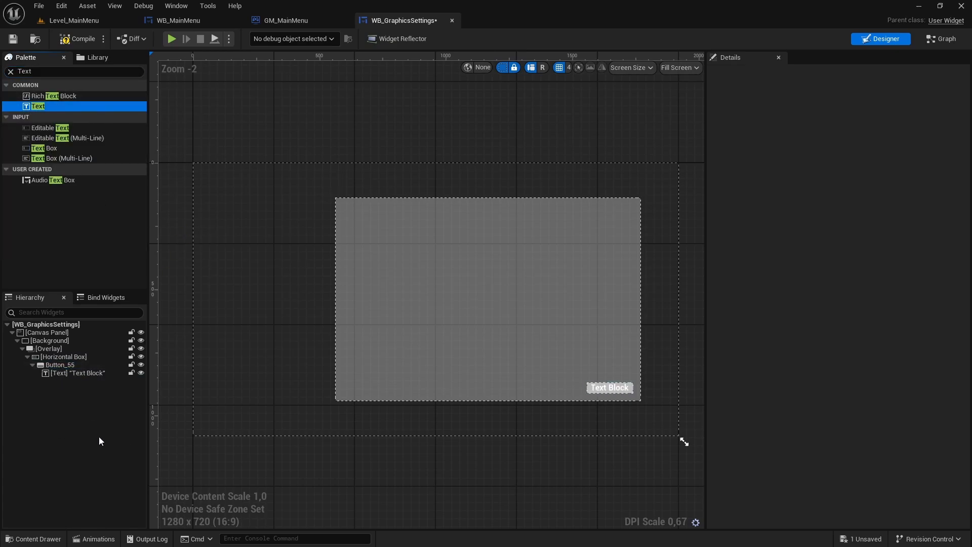
- Rename the new button BackBtn and the text inside it BackText
double_click(65, 366)
text(BackBtn)
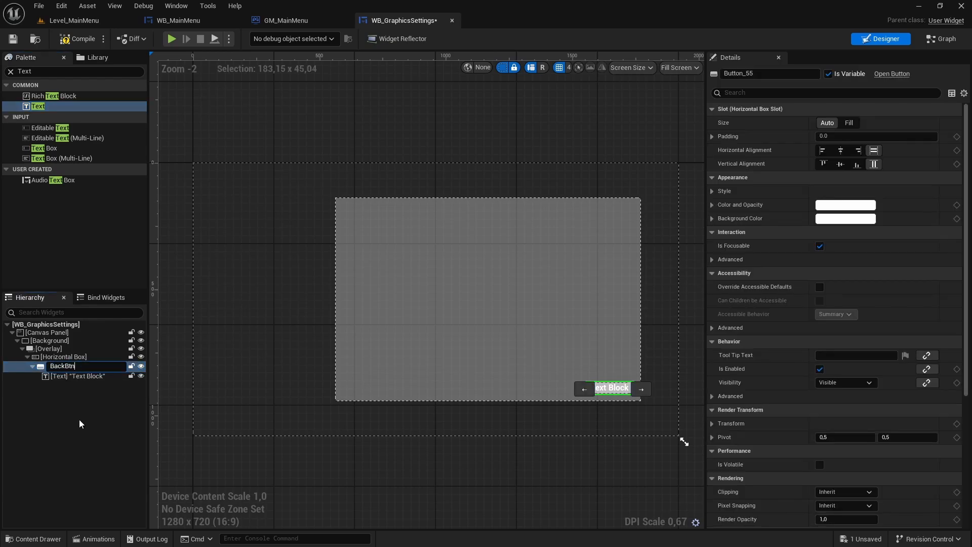
key(Return)
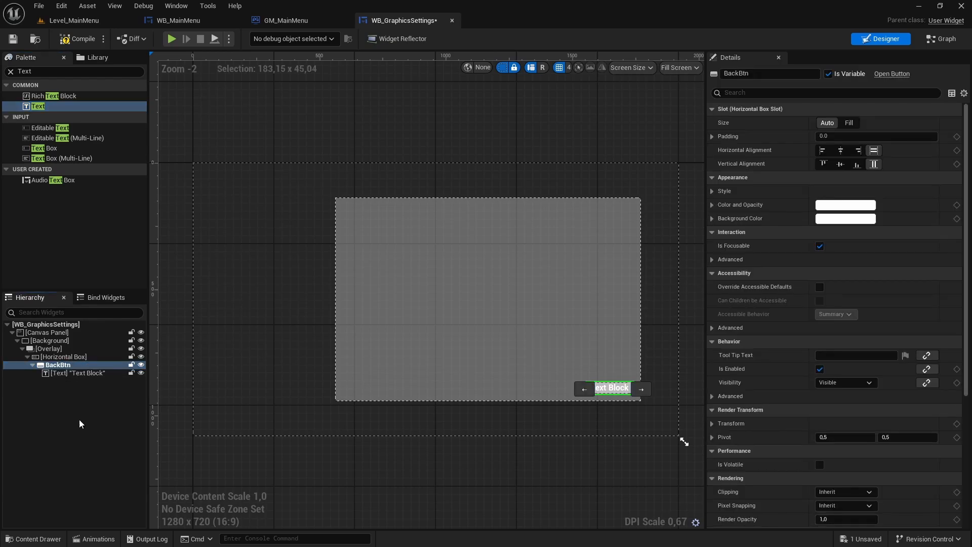
click(79, 373)
key(F2)
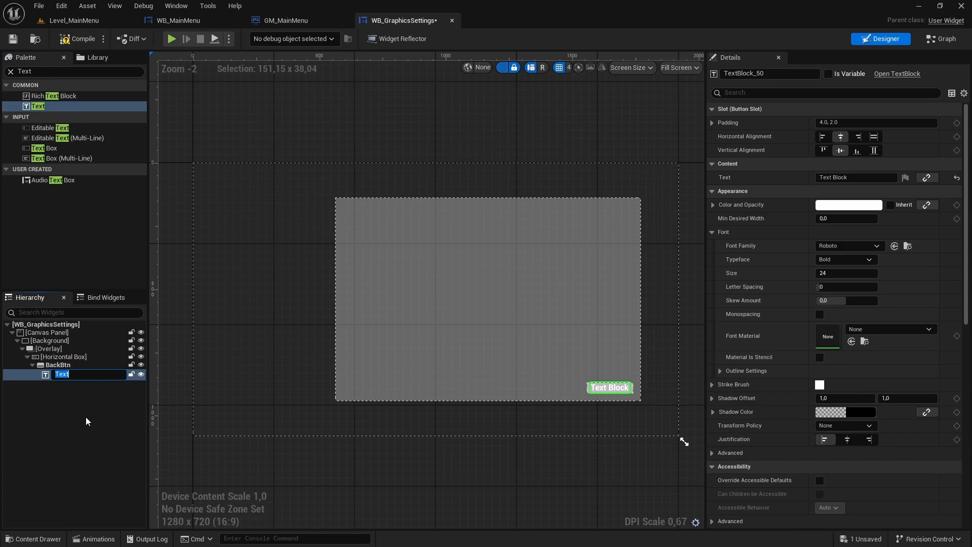
text(BackText)
key(Return)
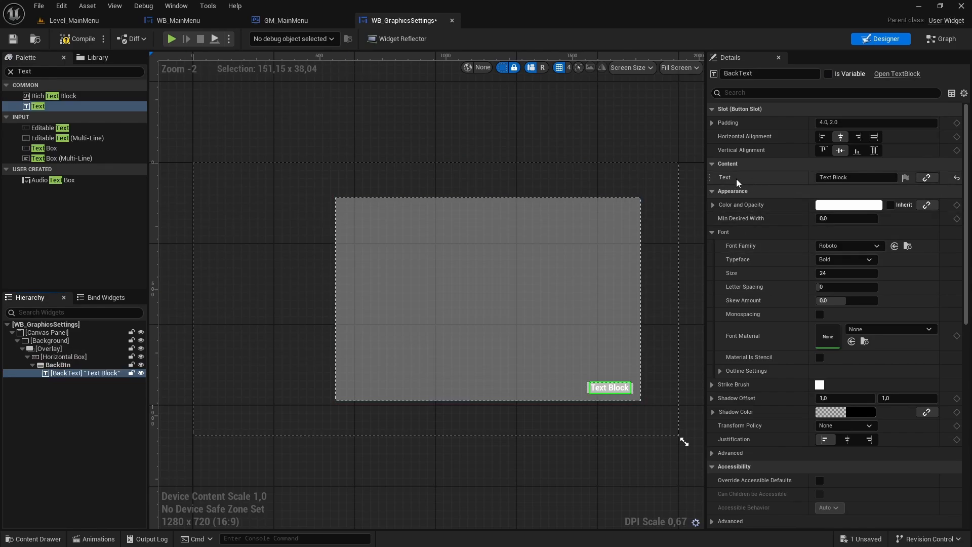
- Set BackText's displayed text to "Back" and clear the widget palette search
click(855, 177)
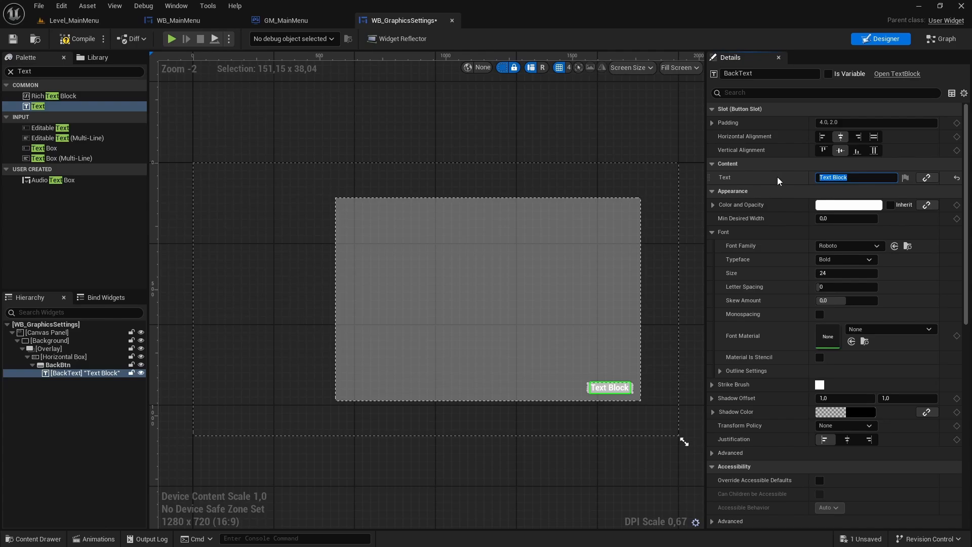
text(Back)
key(Return)
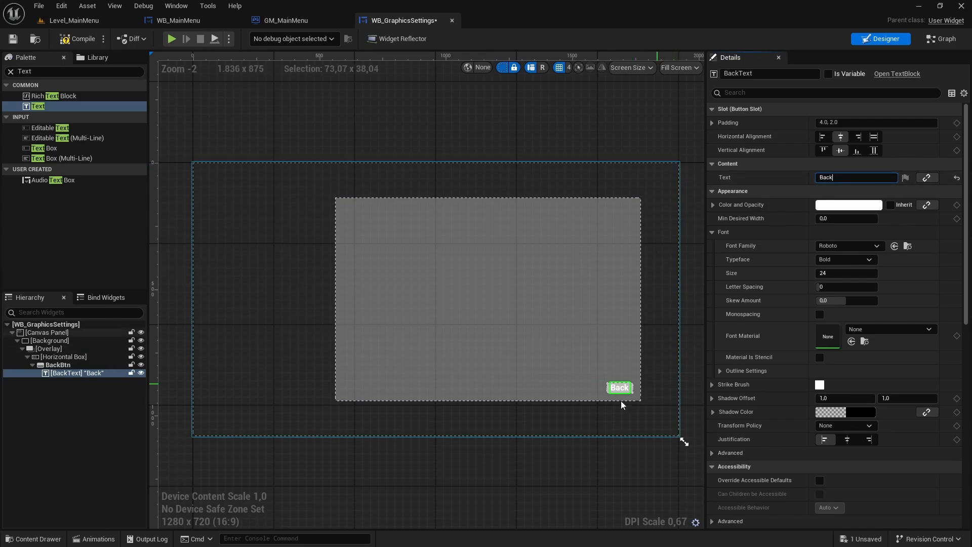
click(10, 71)
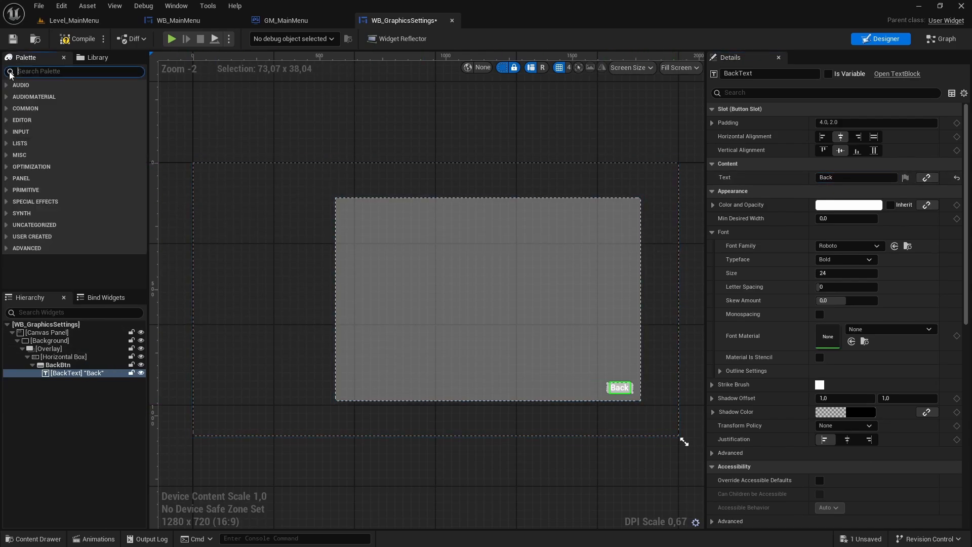
- Collapse BackBtn in the hierarchy and duplicate it within the Horizontal Box
click(32, 365)
click(68, 365)
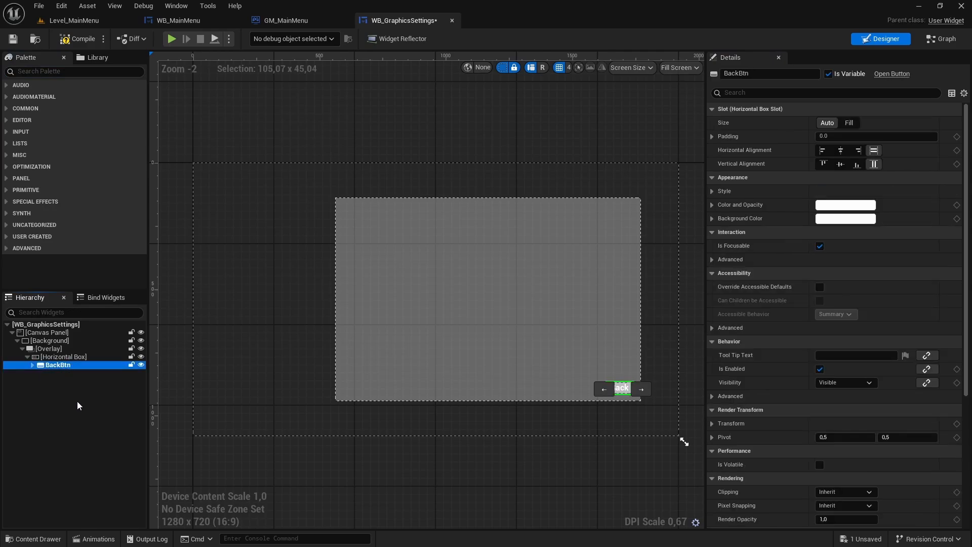
key(ctrl+d)
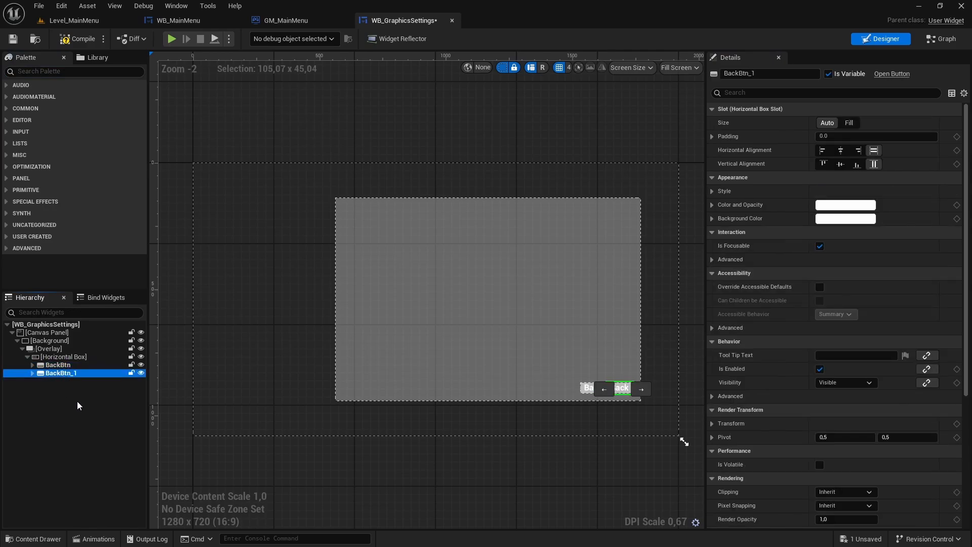
- Expand the duplicated button and rename it ApplySettingsBtn
click(32, 374)
double_click(57, 375)
key(End)
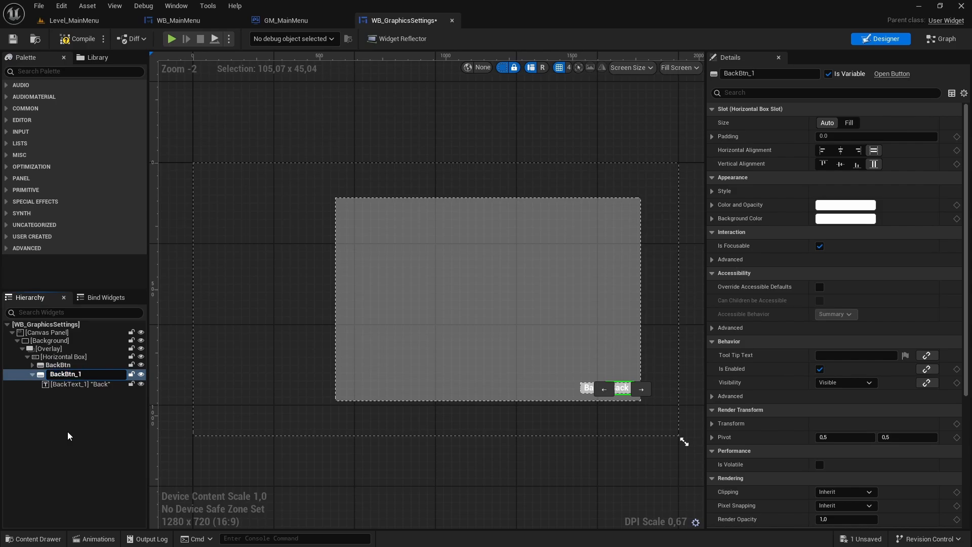
key(BackSpace)
key(BackSpace)
key(BackSpace)
text(n)
key(Home)
key(Delete)
key(Delete)
key(Delete)
key(Delete)
text(ApplySettings)
key(Return)
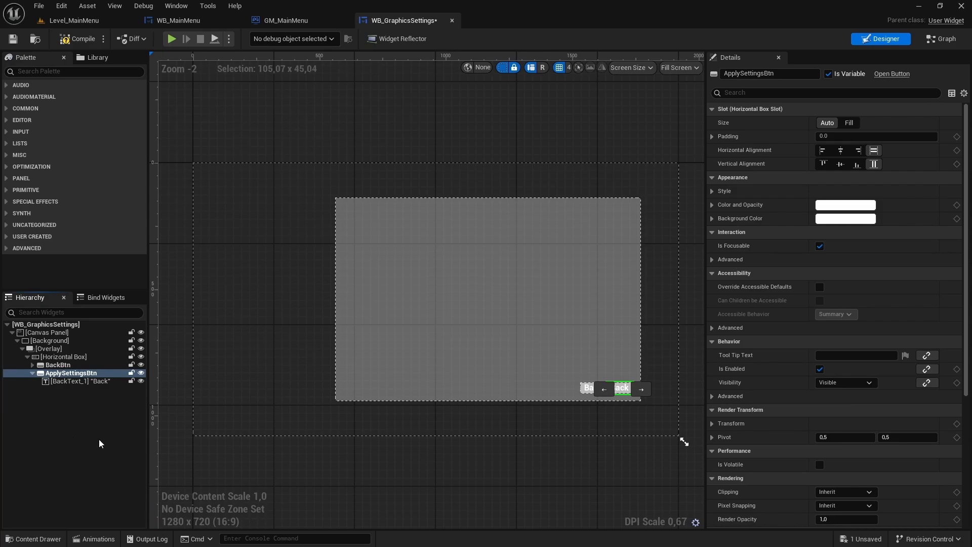
- Rename the text widget inside ApplySettingsBtn to ApplySettingsText
click(68, 382)
key(F2)
key(End)
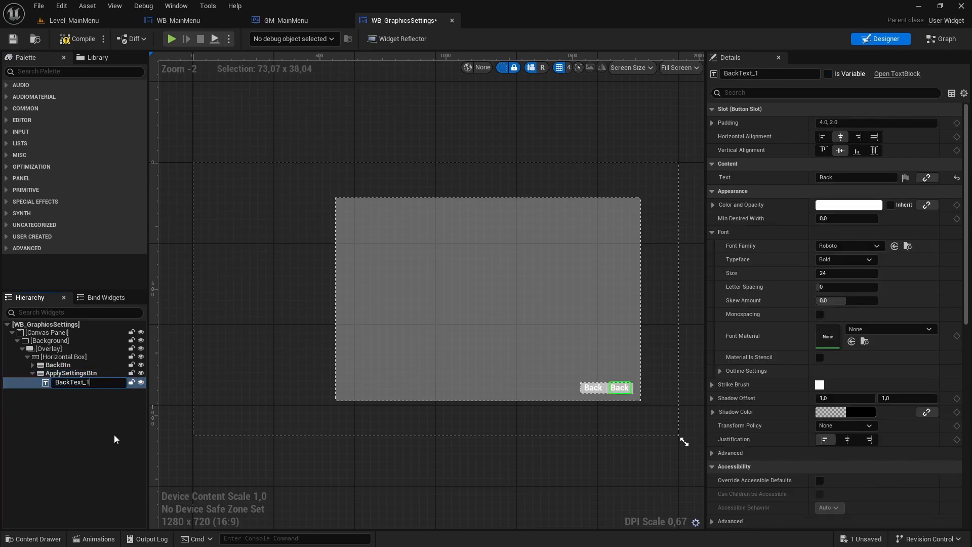
key(BackSpace)
key(BackSpace)
key(Home)
key(Delete)
key(Delete)
key(Delete)
key(Delete)
text(ApplySettings)
key(Return)
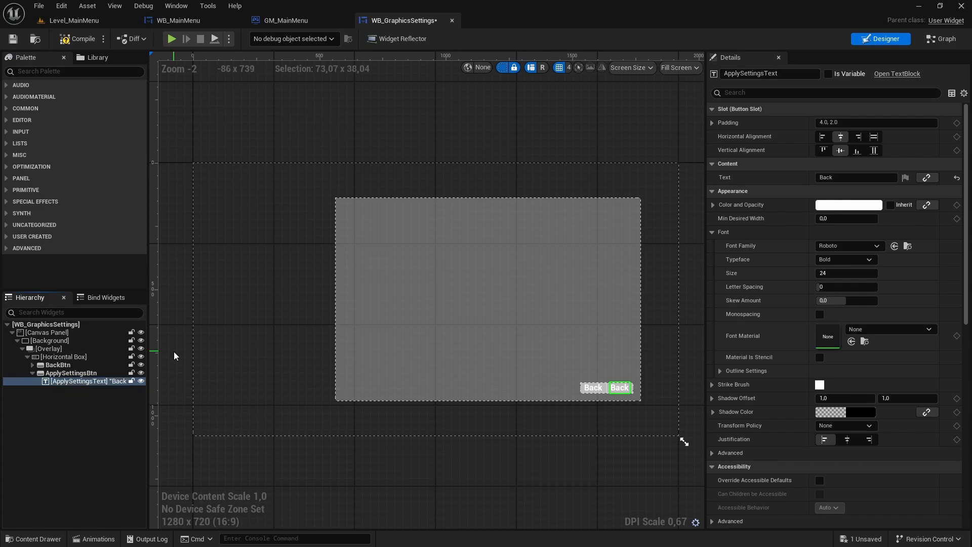
- Set ApplySettingsText's displayed text to "Apply Settings"
click(110, 382)
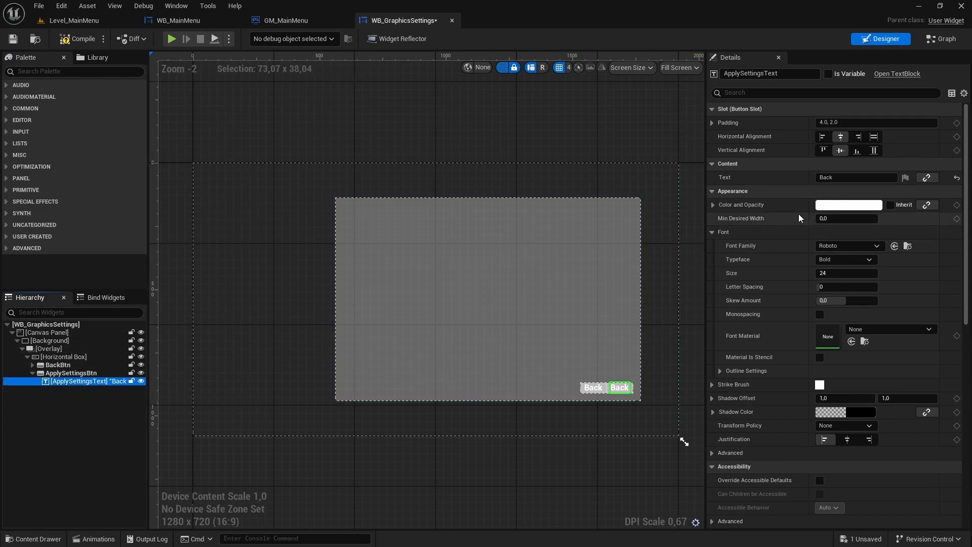
drag(837, 178, 788, 178)
text(A)
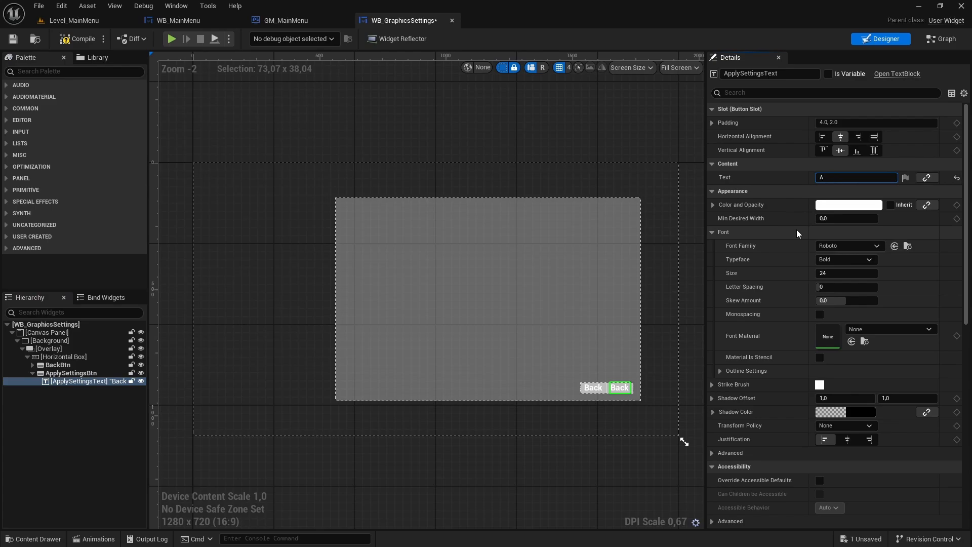
text(pply Settings)
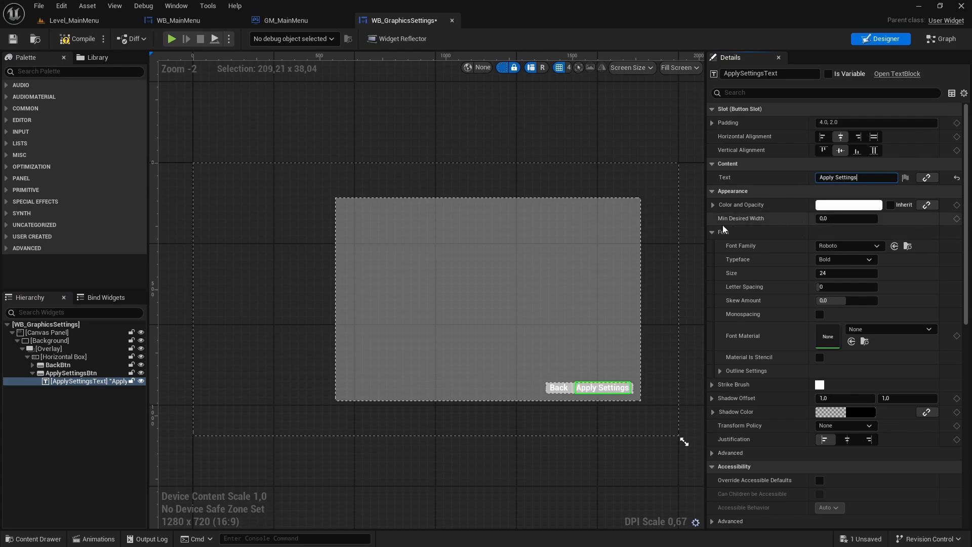
- Set the font size of both BackText and ApplySettingsText to 32
click(32, 365)
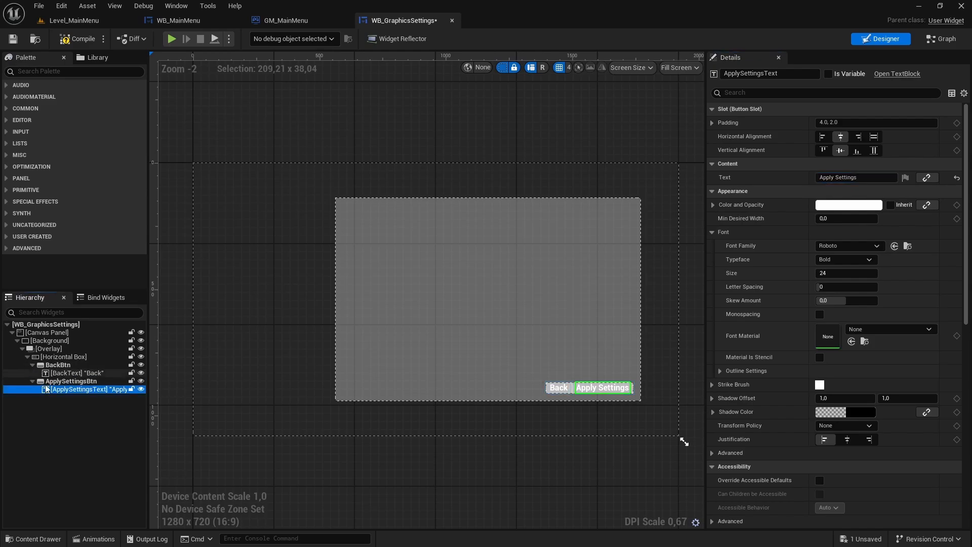
click(68, 374)
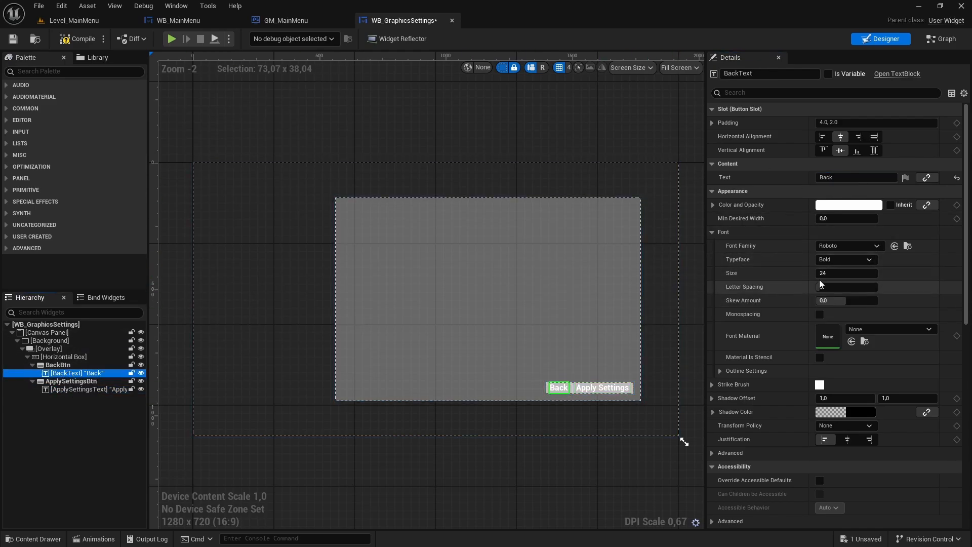
click(839, 273)
text(32)
key(Return)
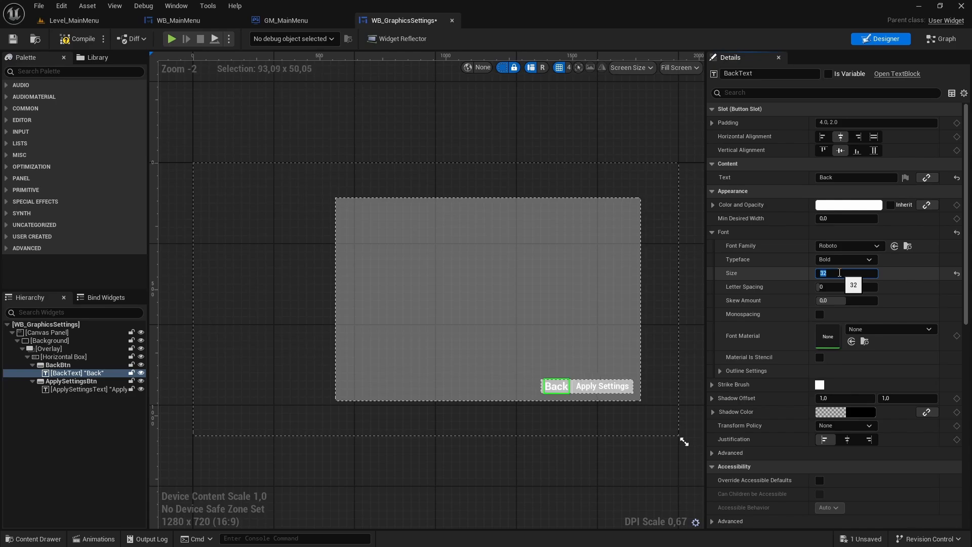
click(66, 388)
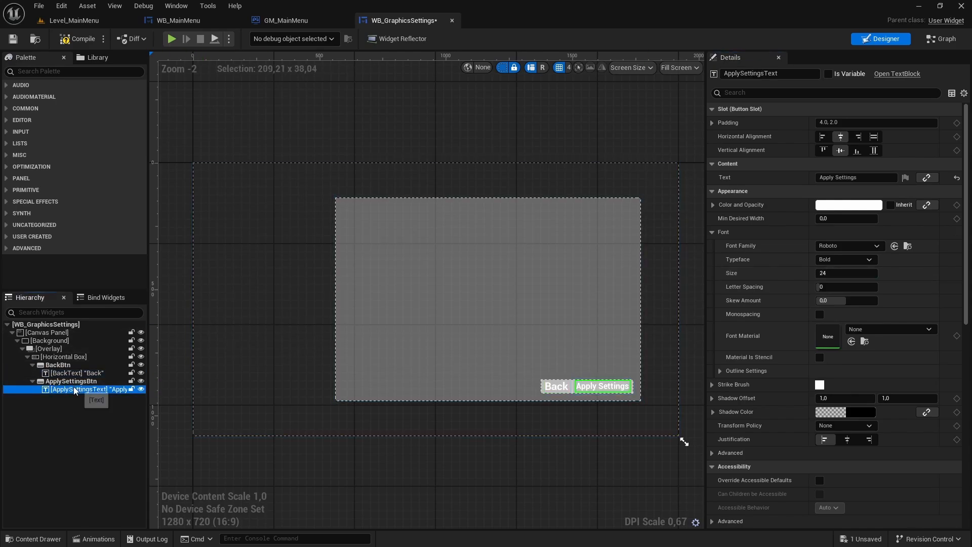
click(843, 272)
text(32)
key(Return)
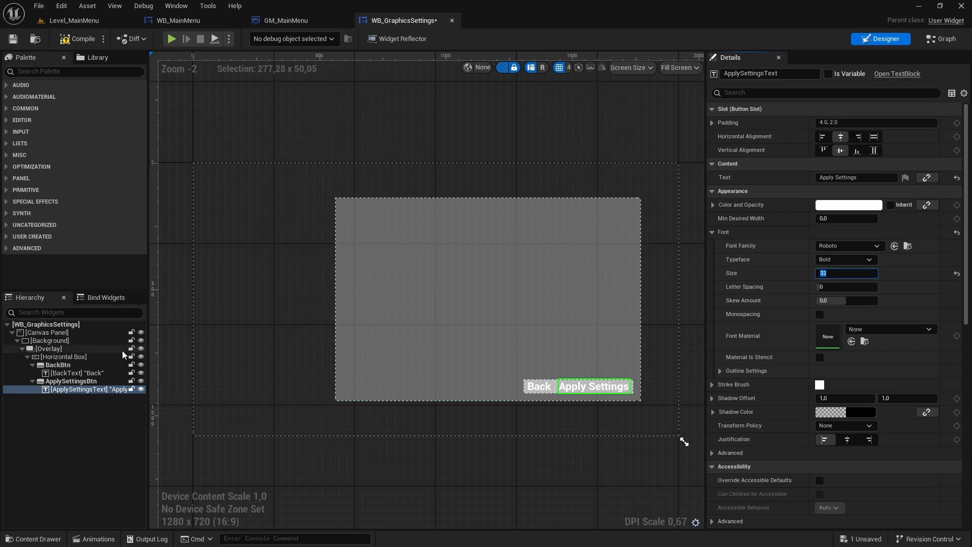
- Set the left padding of ApplySettingsBtn to 20 and save the widget
click(75, 384)
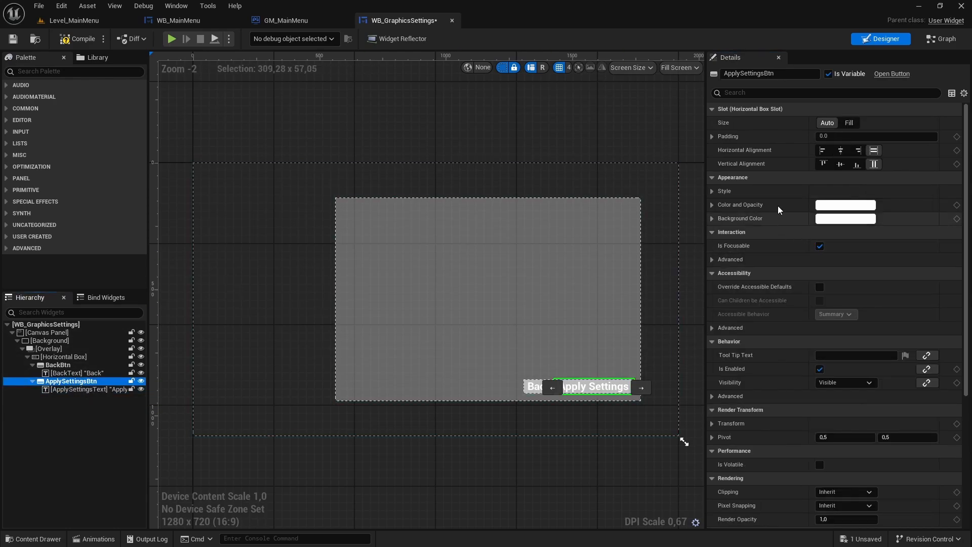
click(712, 136)
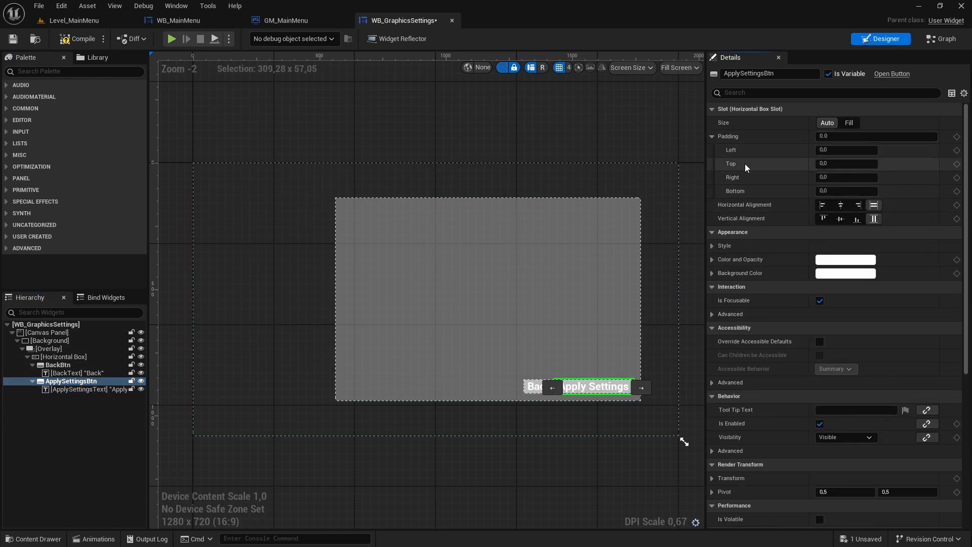
click(840, 150)
text(20)
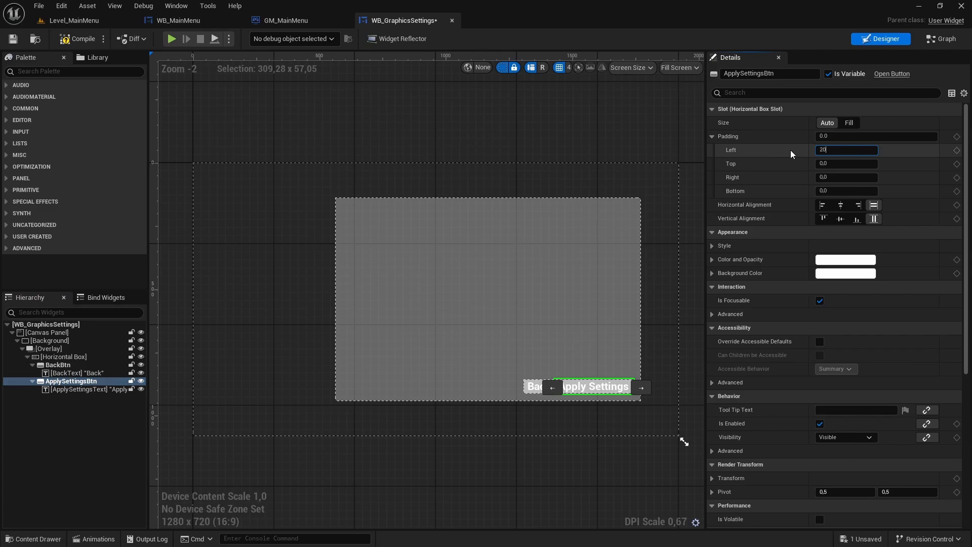
key(Return)
click(597, 108)
key(ctrl+s)
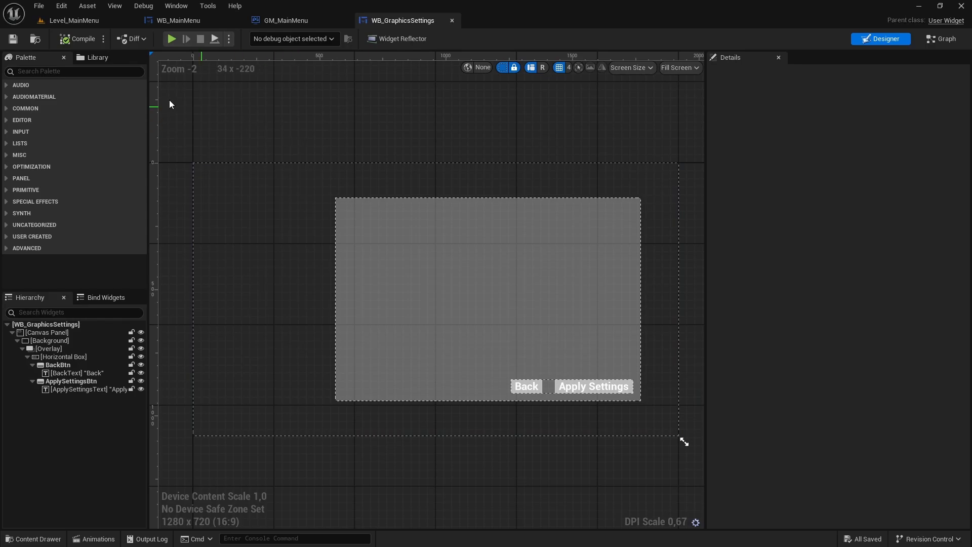
- Add a Text widget to the Overlay and rename it Tittle
click(55, 71)
text(Text)
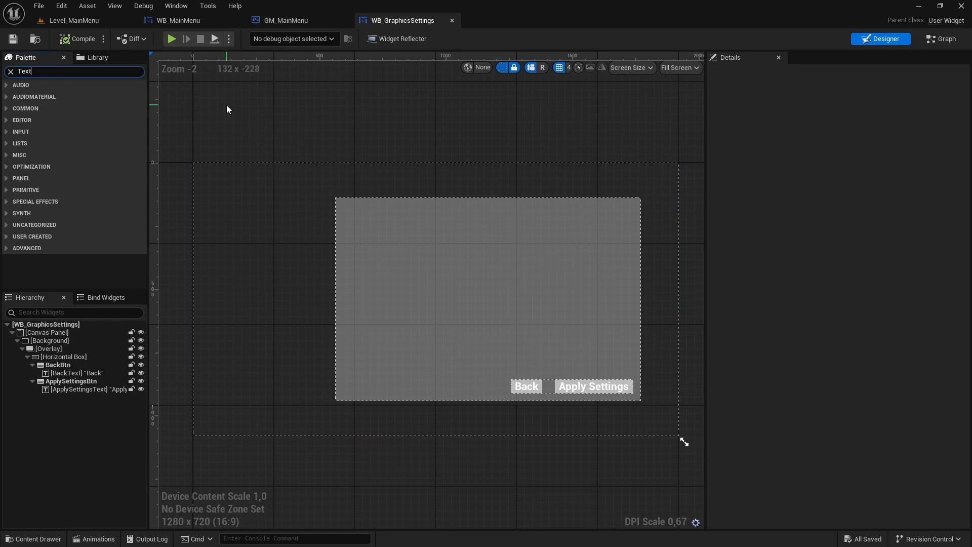
drag(39, 106, 50, 347)
click(76, 398)
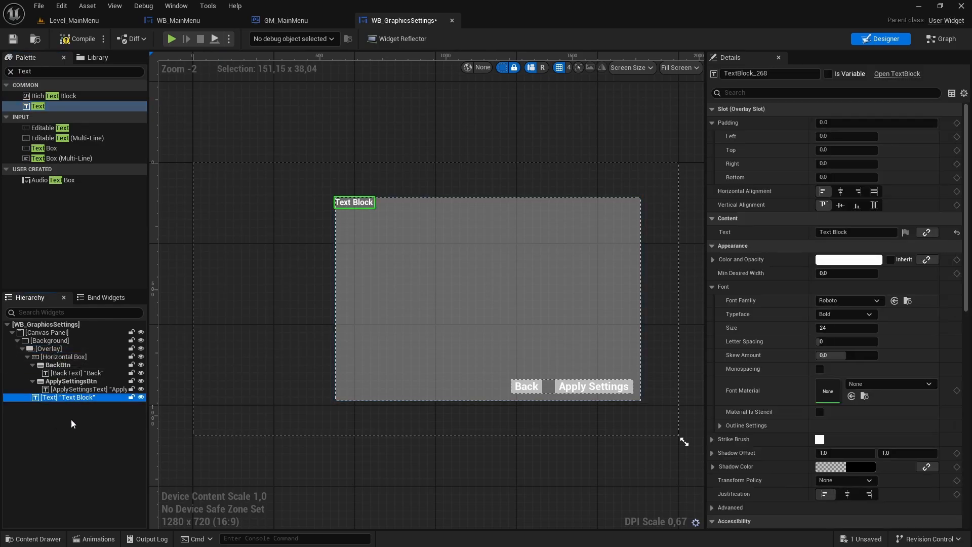
key(F2)
text(Tittle)
key(Return)
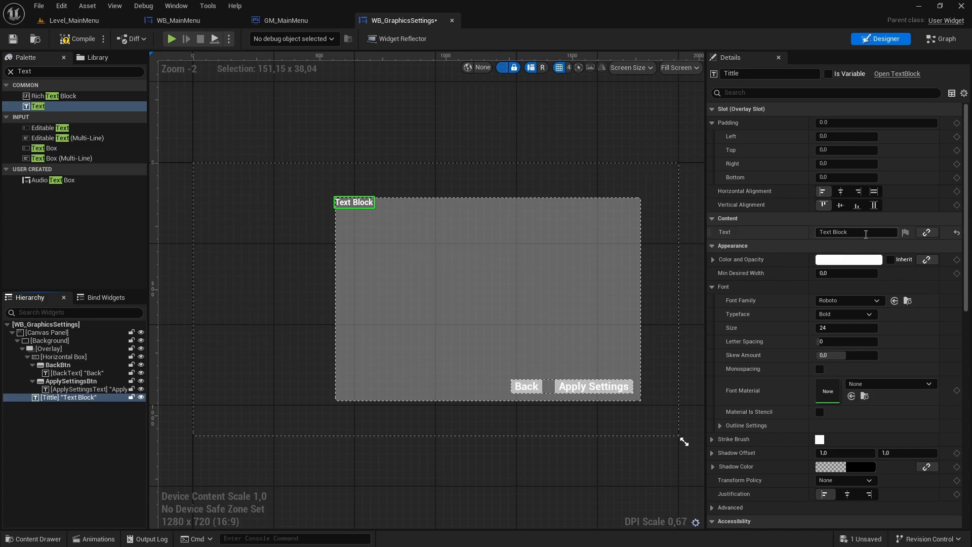
- Set the Tittle widget's displayed text to "Graphics Settings" and its font size to 42
click(836, 232)
text(Graphics Settings)
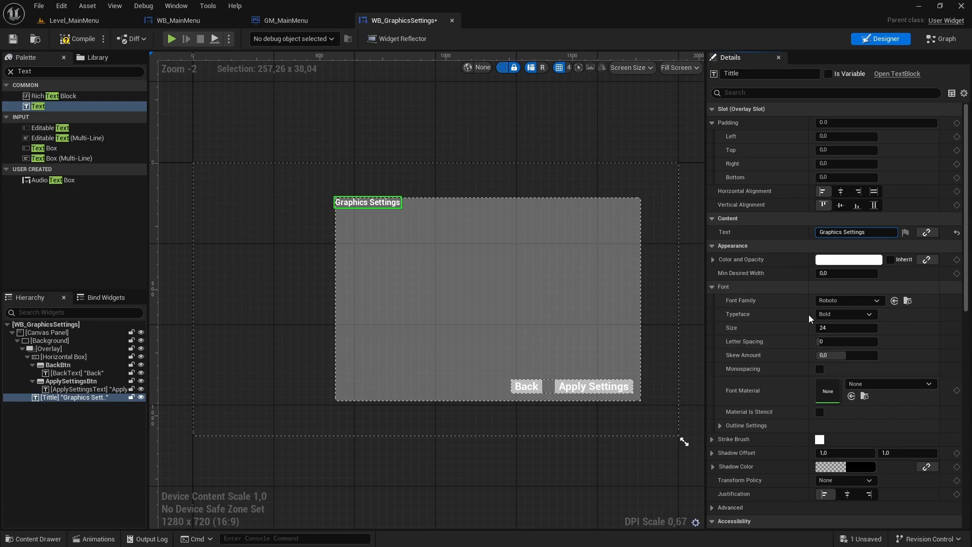
click(838, 328)
text(42)
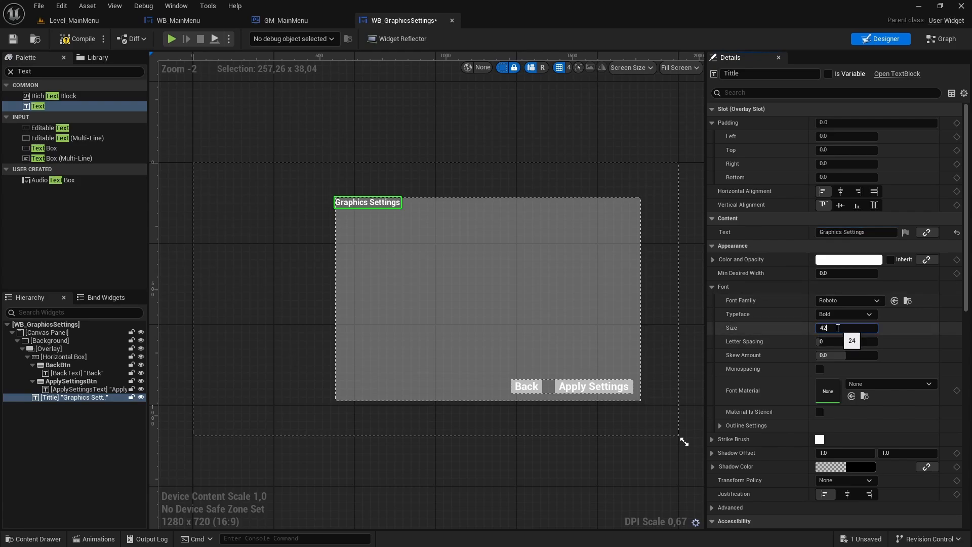
key(Return)
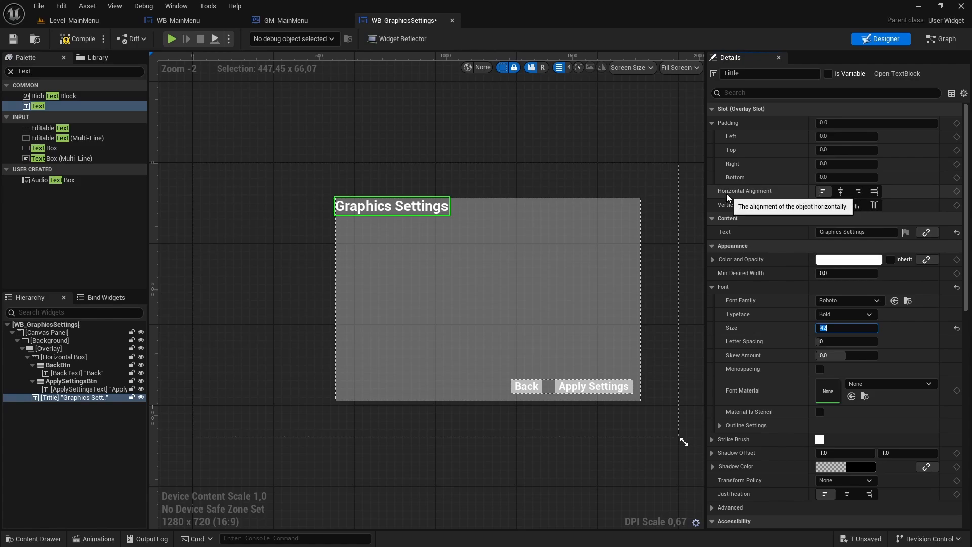
- Center the Tittle text horizontally with a top padding of 20, and save the widget
click(841, 191)
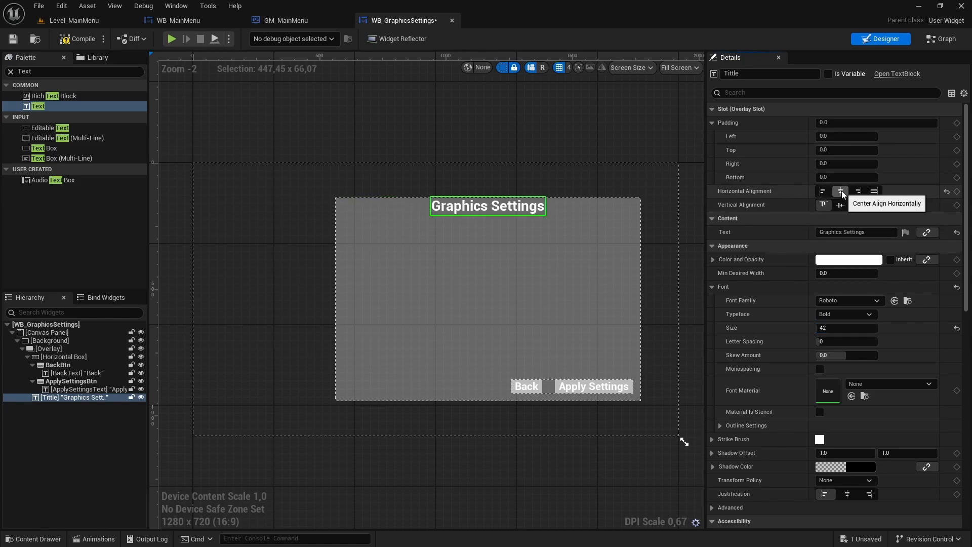
click(834, 150)
text(20)
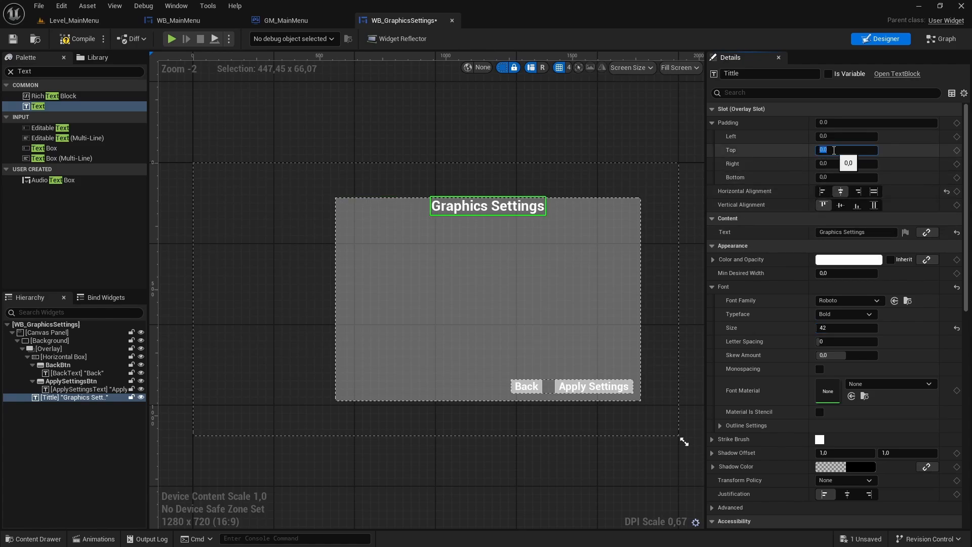
key(Return)
click(593, 152)
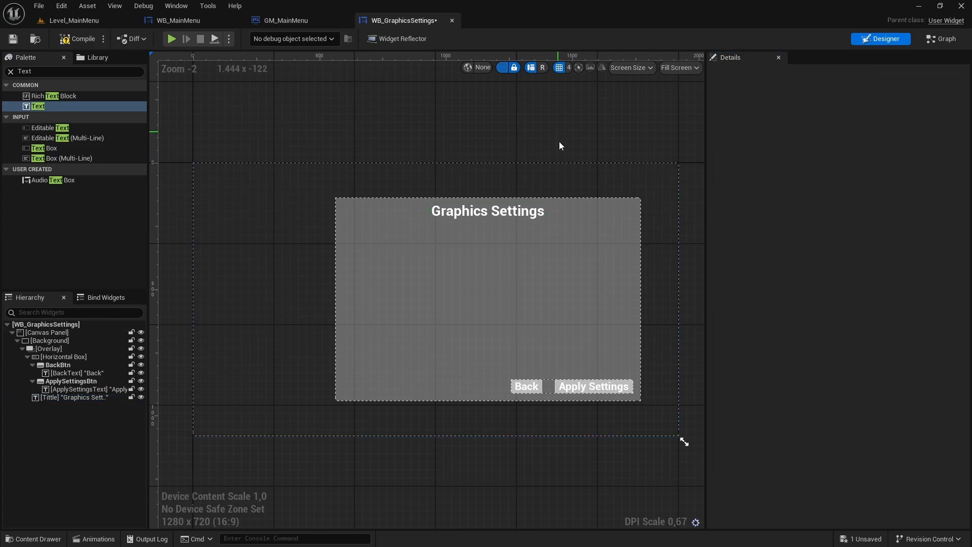
key(ctrl+s)
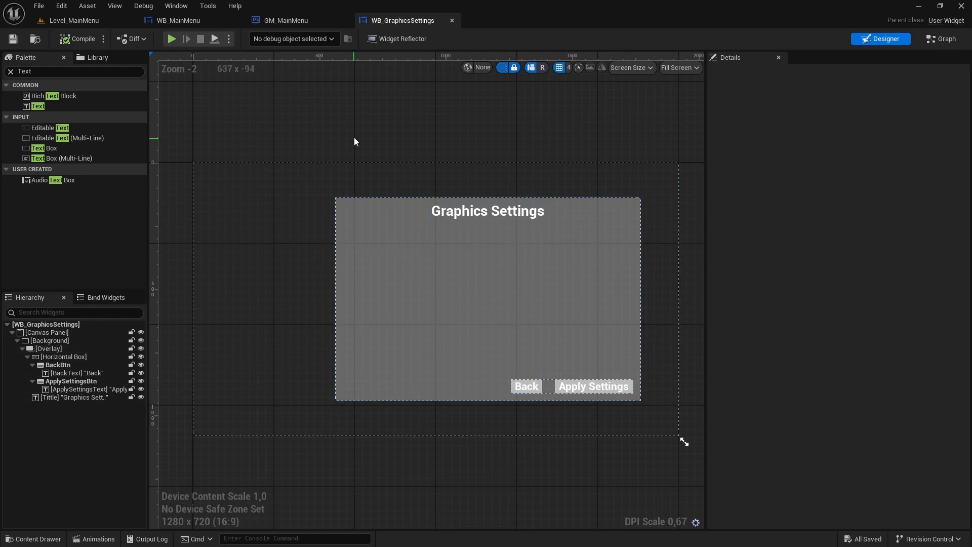
- Add a Size Box to the Overlay and center it horizontally and vertically
click(10, 72)
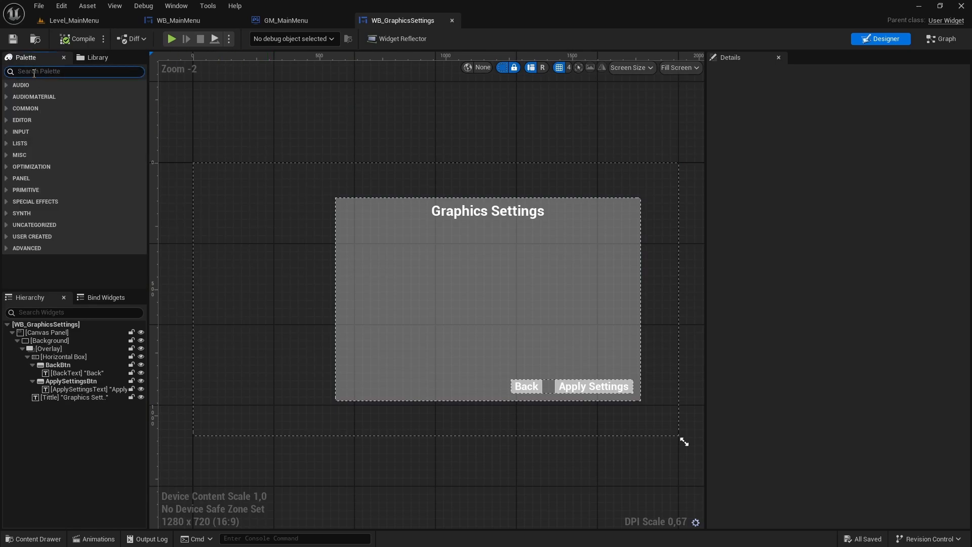
text(Size)
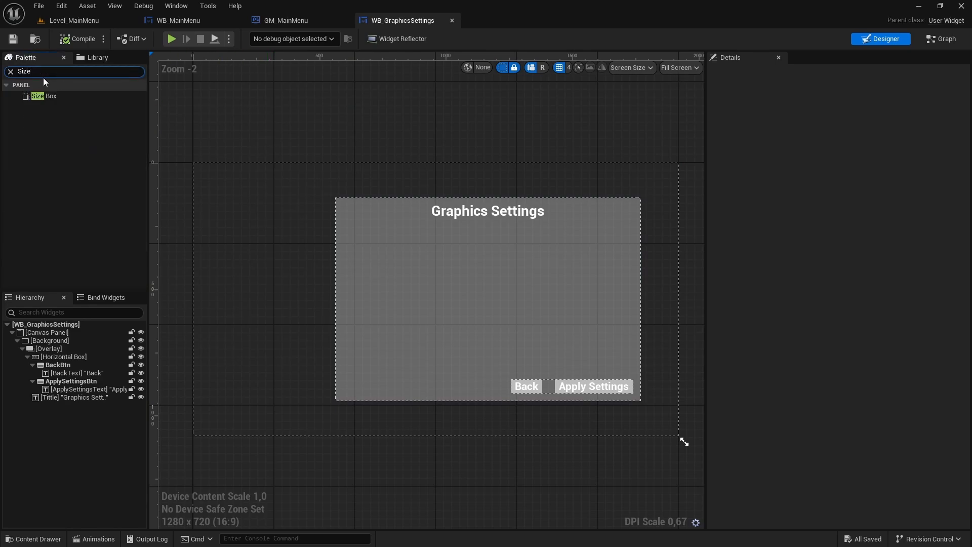
drag(40, 98, 49, 351)
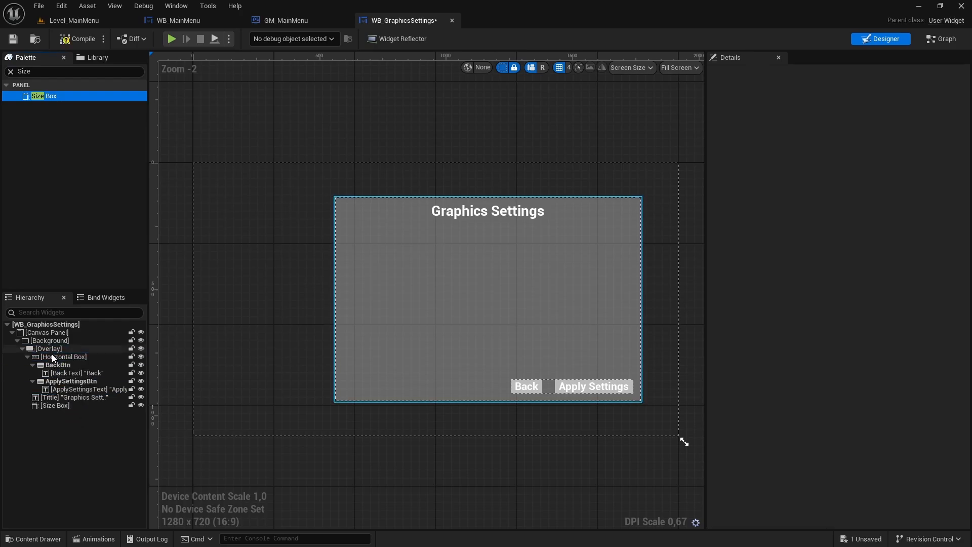
click(59, 405)
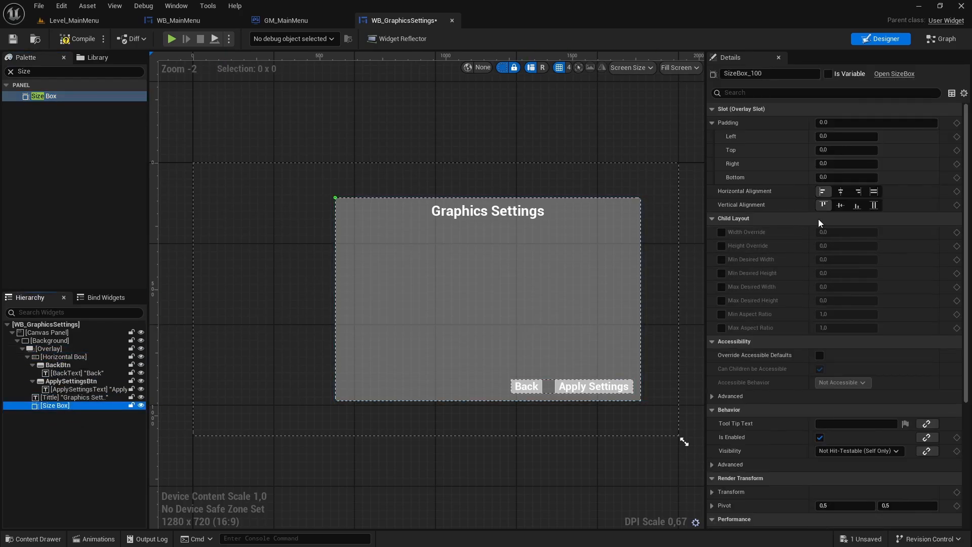
click(841, 191)
click(841, 205)
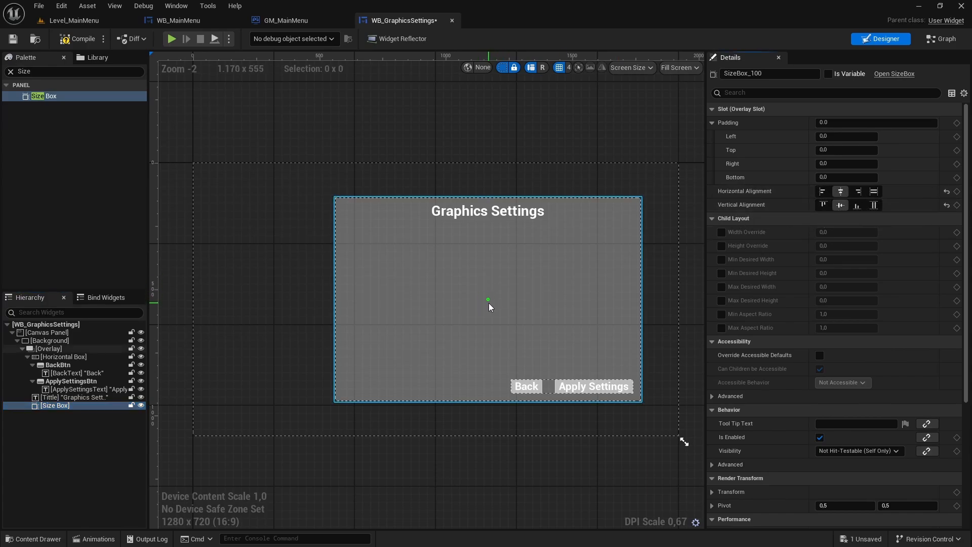
- Add a Border widget inside the Size Box
click(11, 72)
text(Bodr)
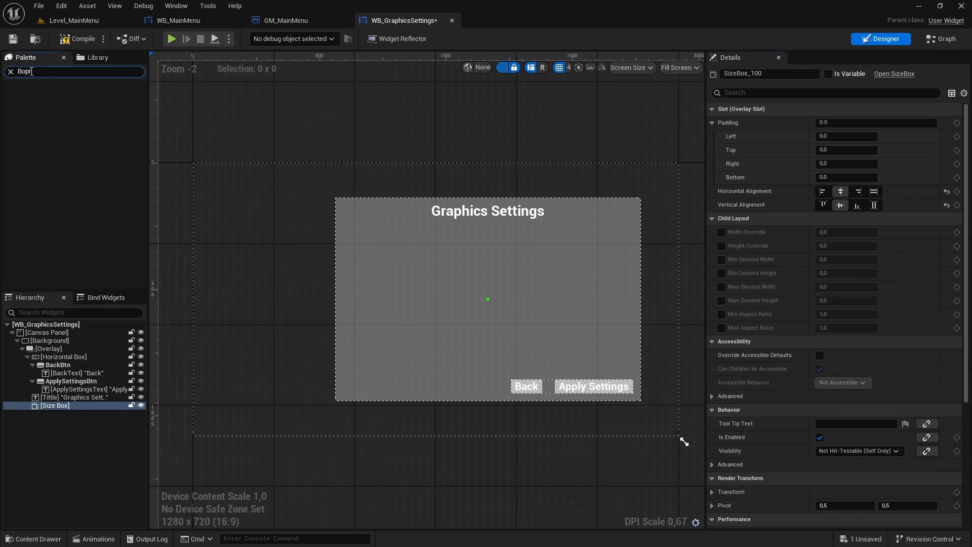
key(ctrl+a)
key(BackSpace)
text(Border)
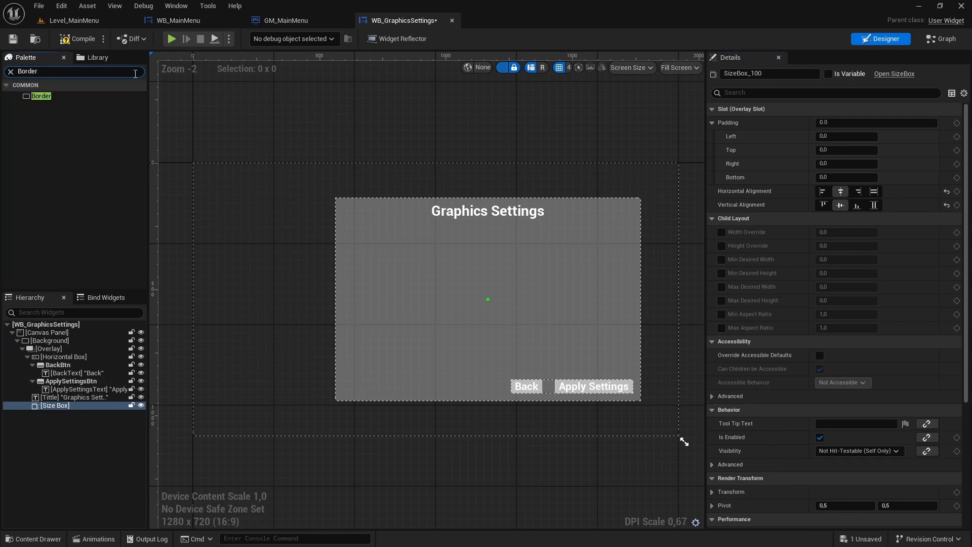
click(47, 97)
drag(43, 96, 60, 405)
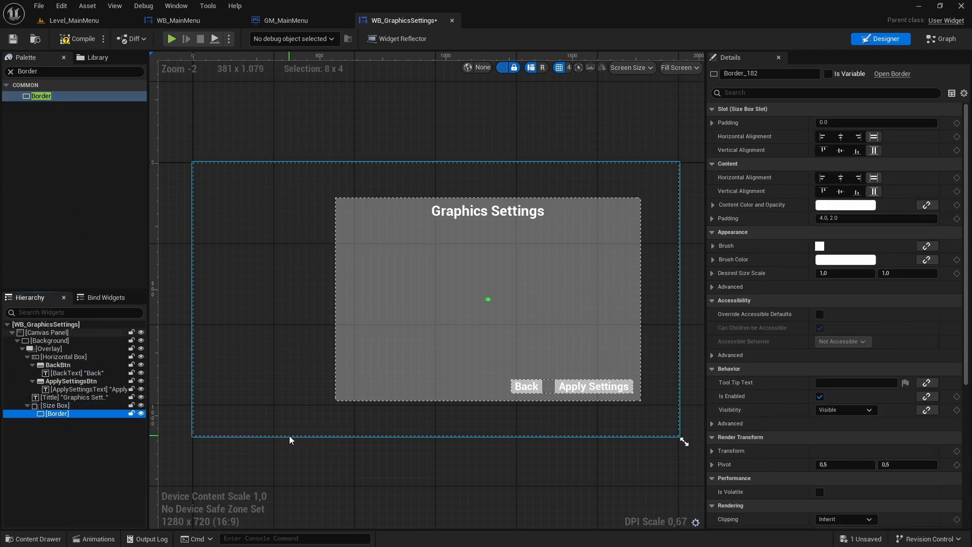
- Enable the Size Box's minimum desired width and height and set them to about 1124.48 and 583.99
click(64, 405)
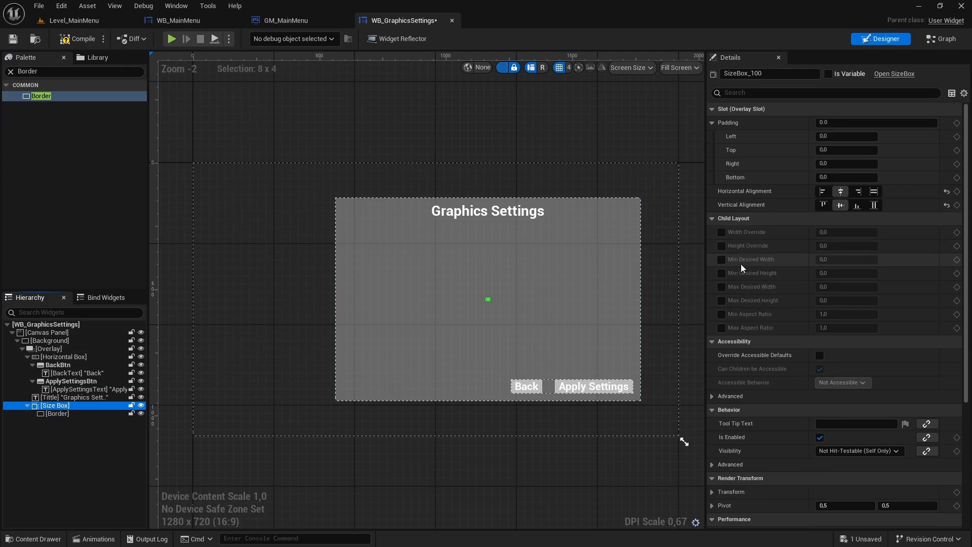
click(721, 260)
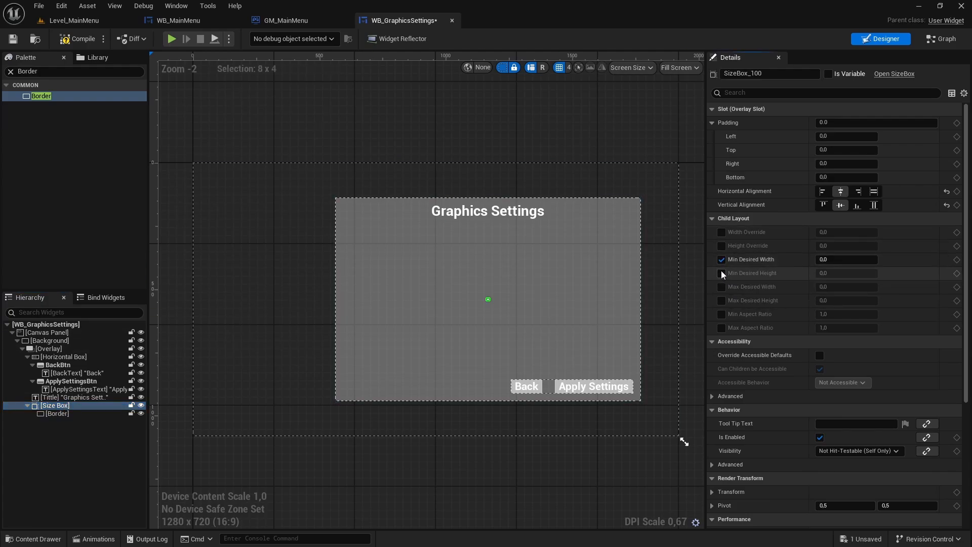
click(721, 273)
mouse_move(840, 259)
mouse_down()
mouse_move(898, 259)
mouse_move(817, 271)
mouse_move(888, 273)
mouse_move(838, 273)
mouse_up()
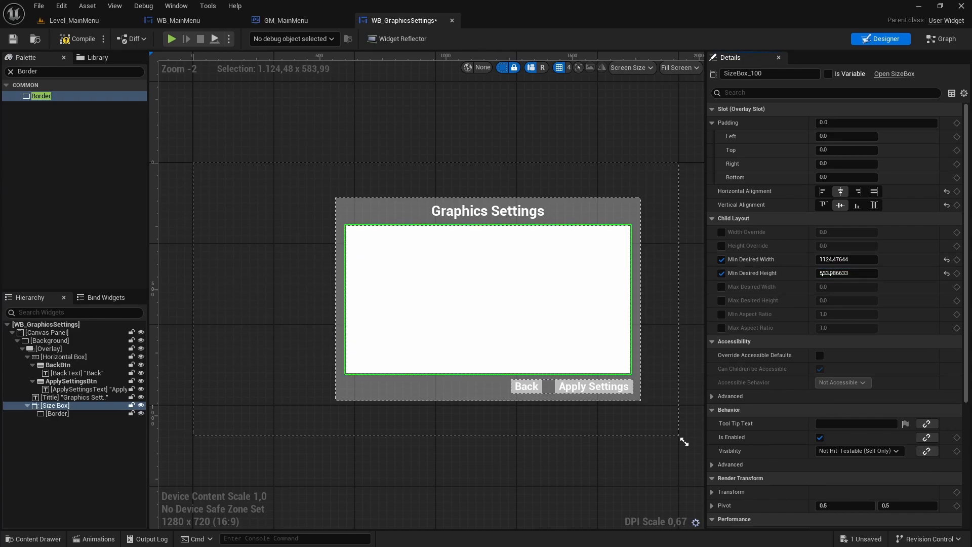
- Enable the Size Box's maximum desired width and height, copying in the minimum values 1124.47644 and 583.986633
click(722, 287)
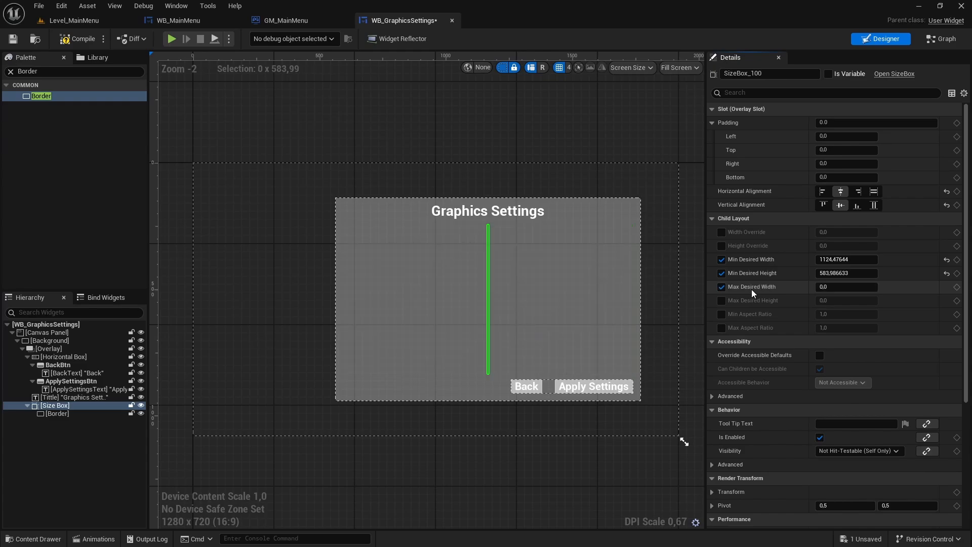
click(721, 301)
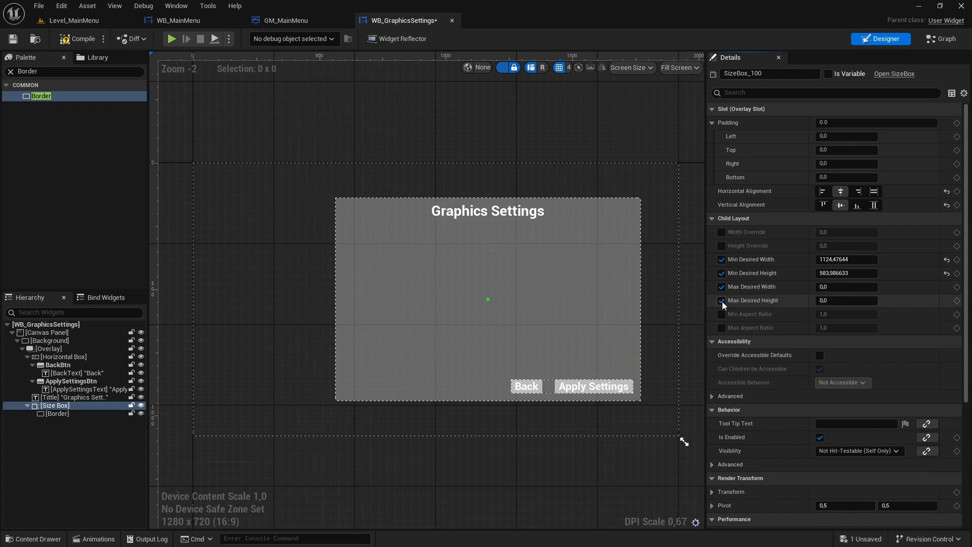
click(845, 259)
key(ctrl+c)
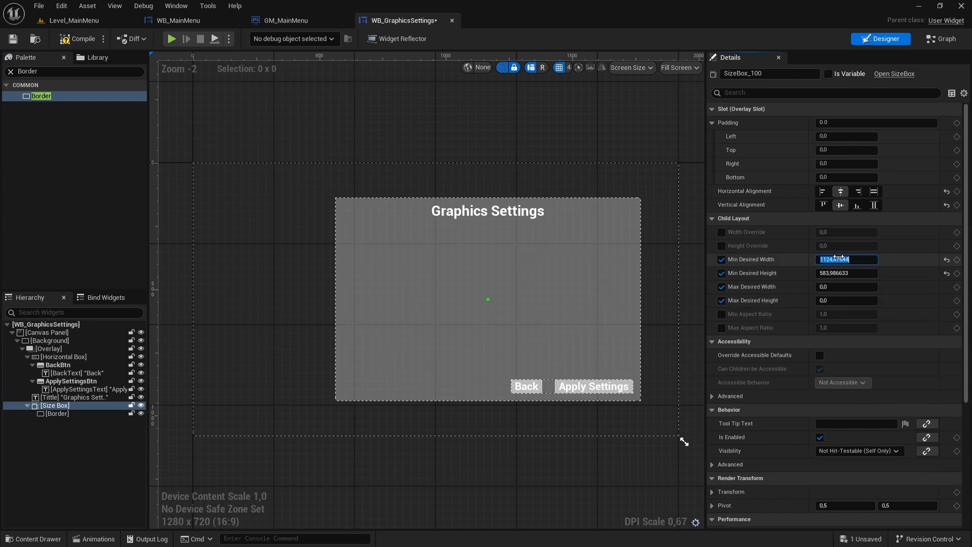
click(856, 287)
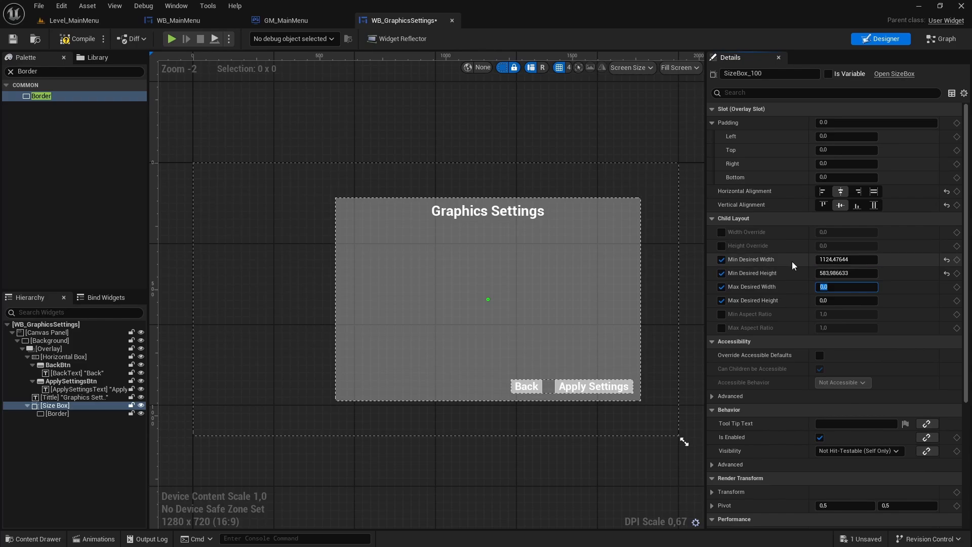
key(ctrl+v)
key(Return)
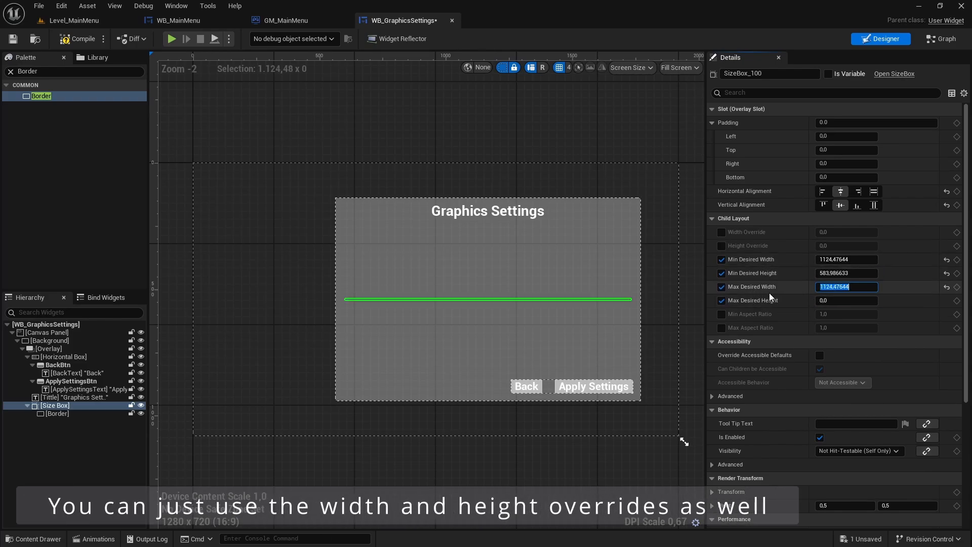
key(shift+Tab)
key(ctrl+c)
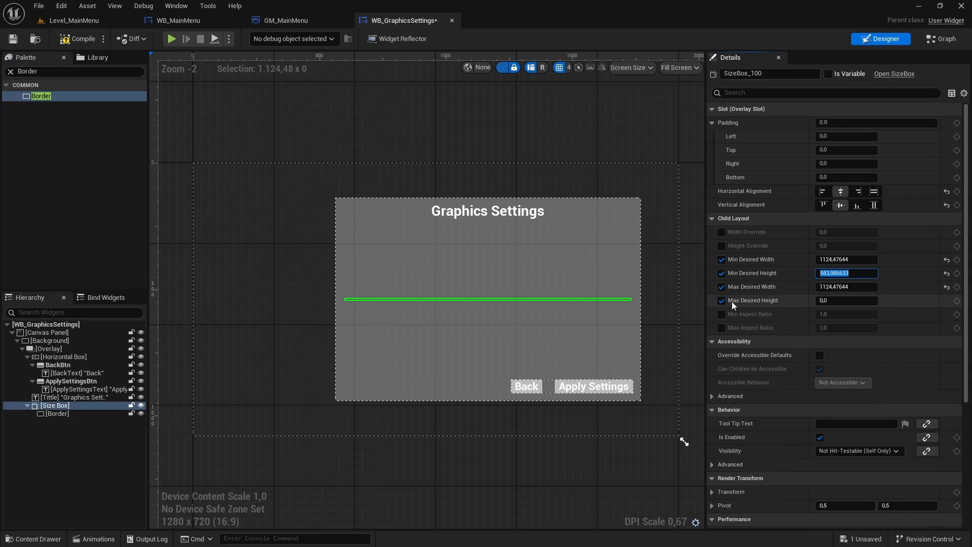
click(826, 299)
key(ctrl+v)
key(Return)
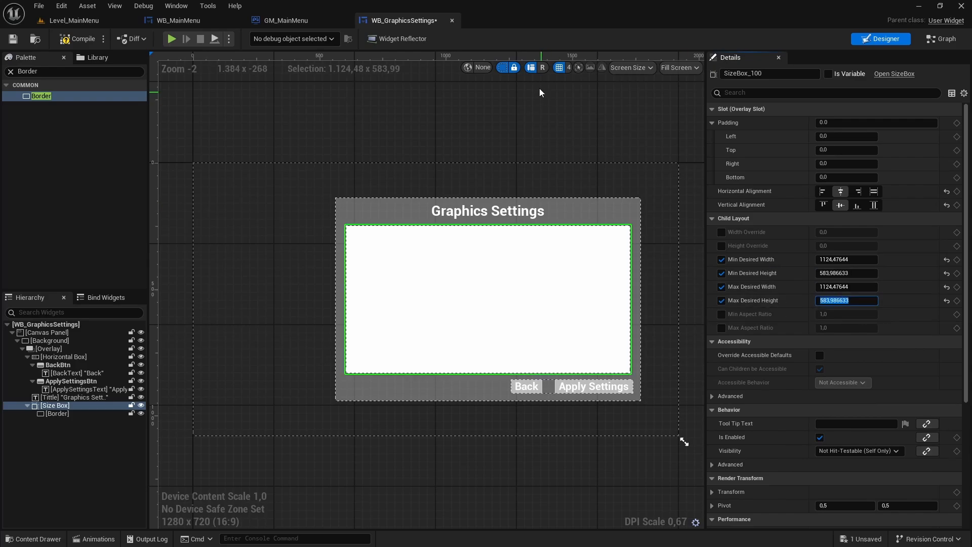
click(548, 107)
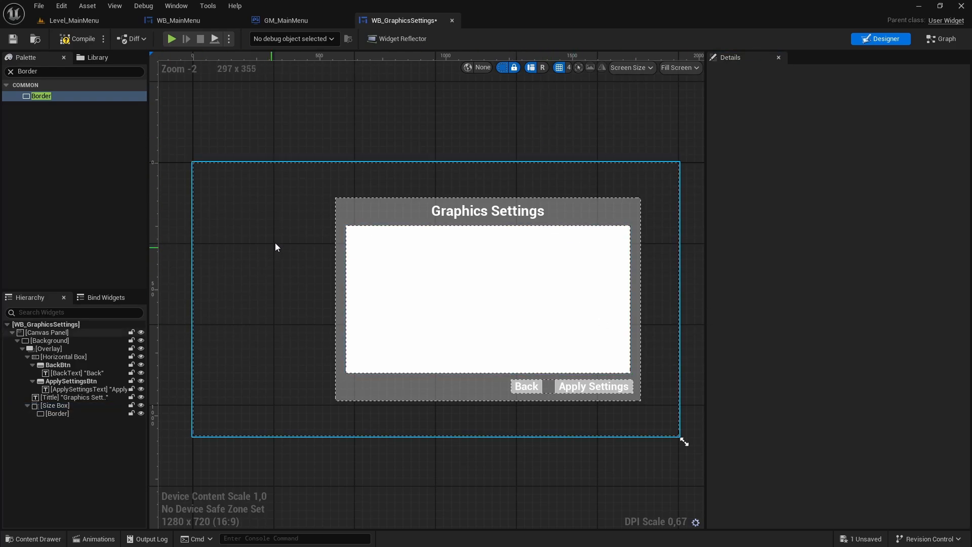
- Set the alpha of the Border's brush color to 0.5 and save the widget
click(62, 415)
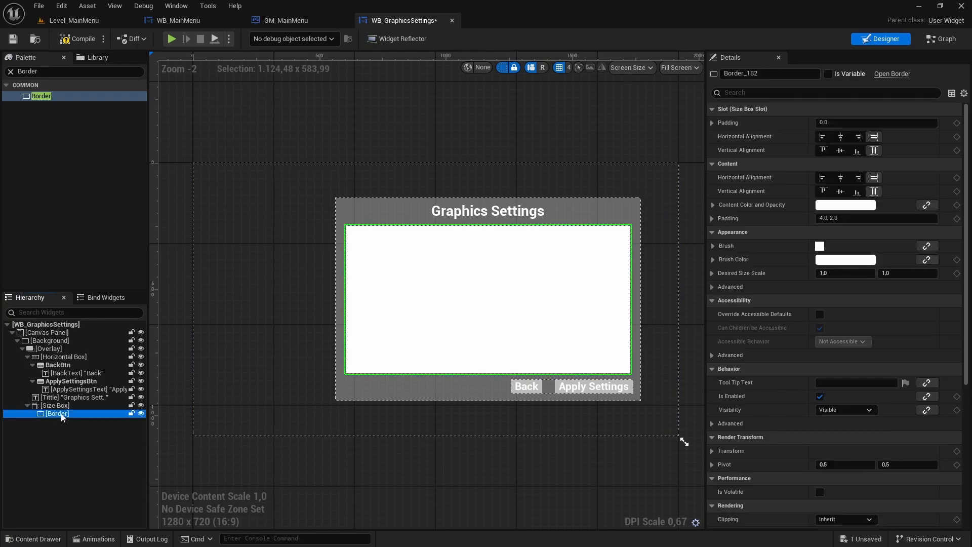
click(833, 260)
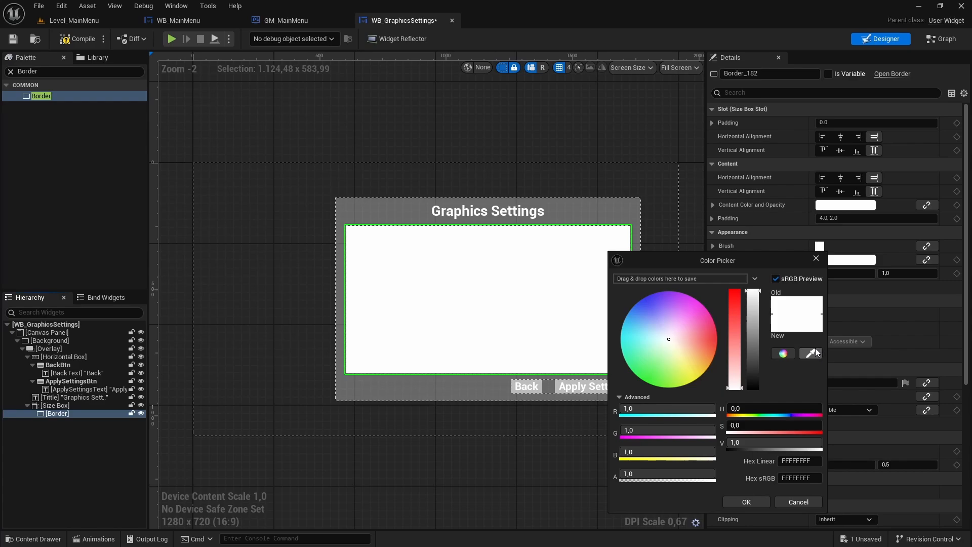
click(636, 479)
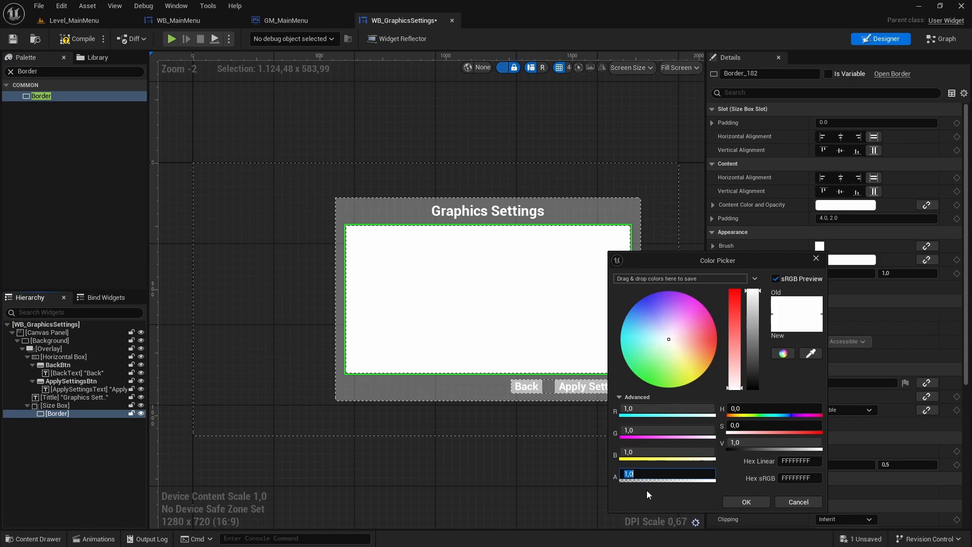
text(0,5)
key(Return)
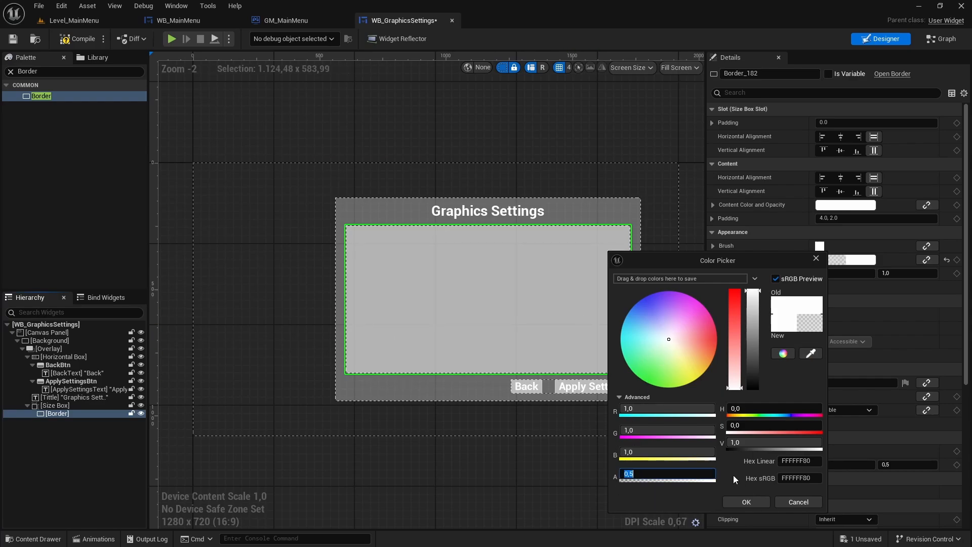
click(746, 501)
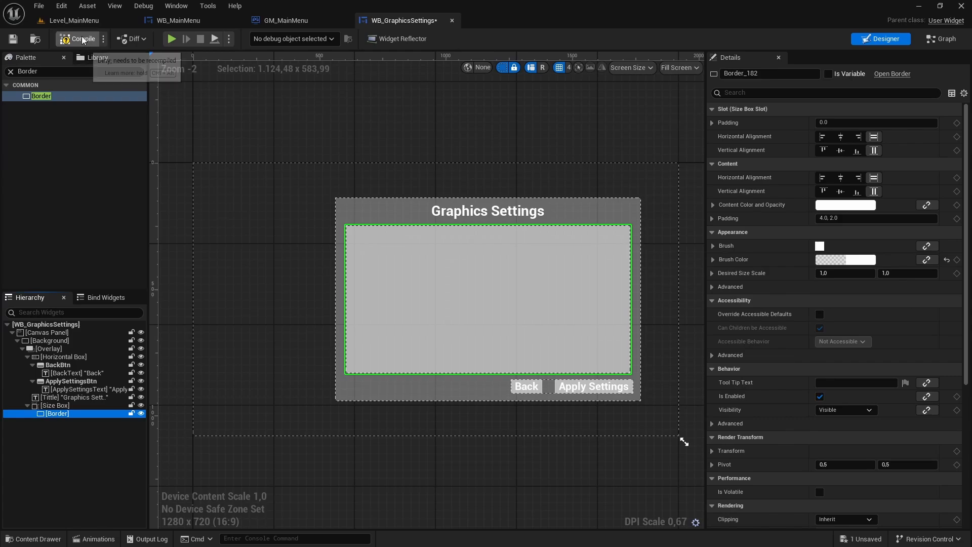
click(12, 39)
click(298, 122)
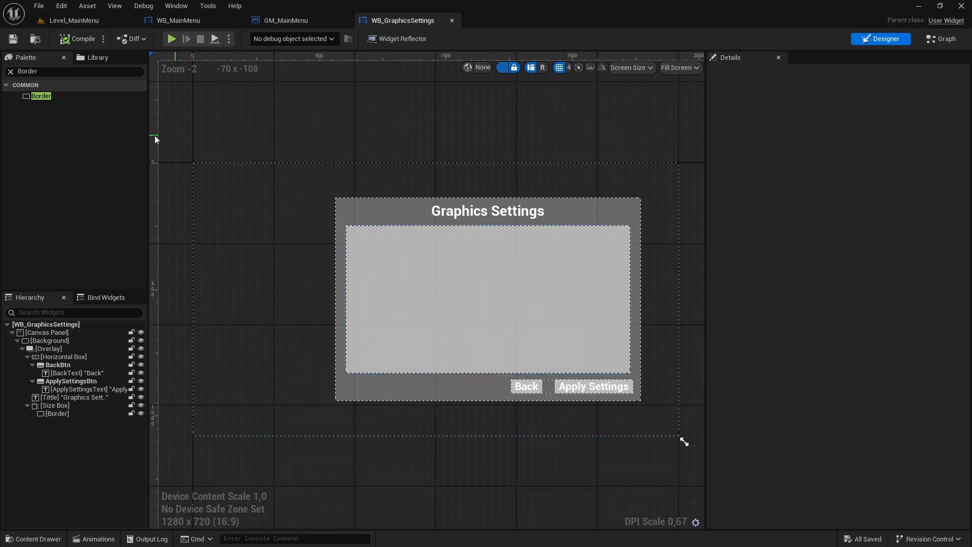
- Add a Scroll Box inside the Border and set its slot padding to 0
click(10, 71)
text(Scroll)
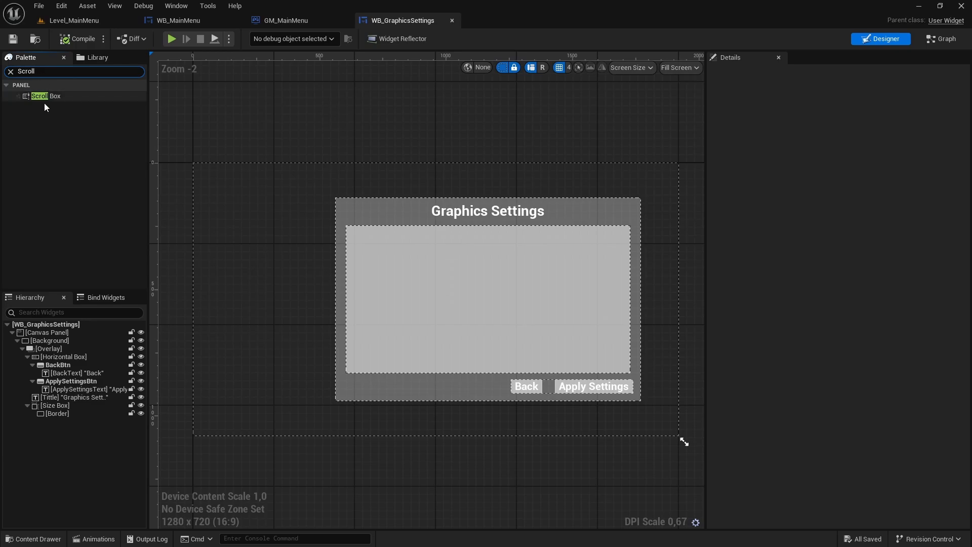
drag(50, 99, 59, 414)
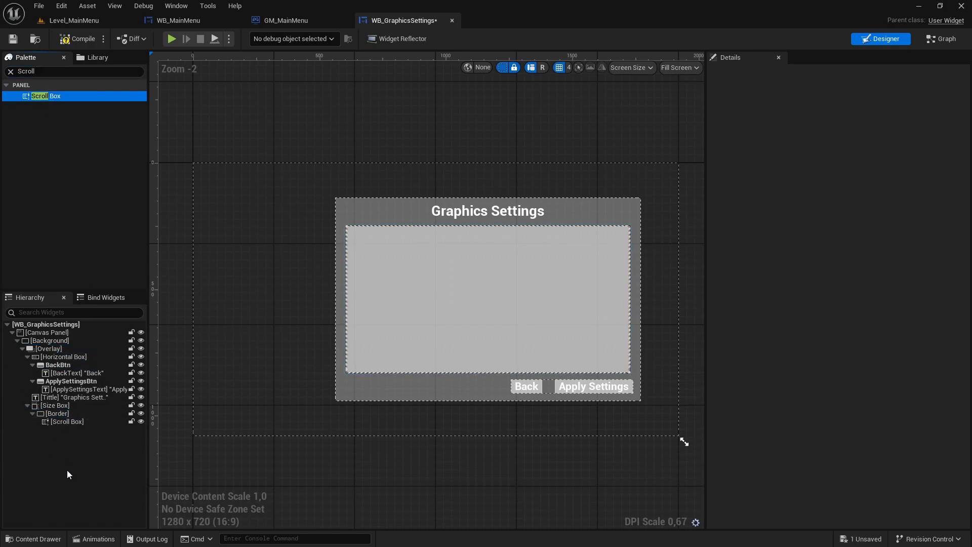
click(64, 424)
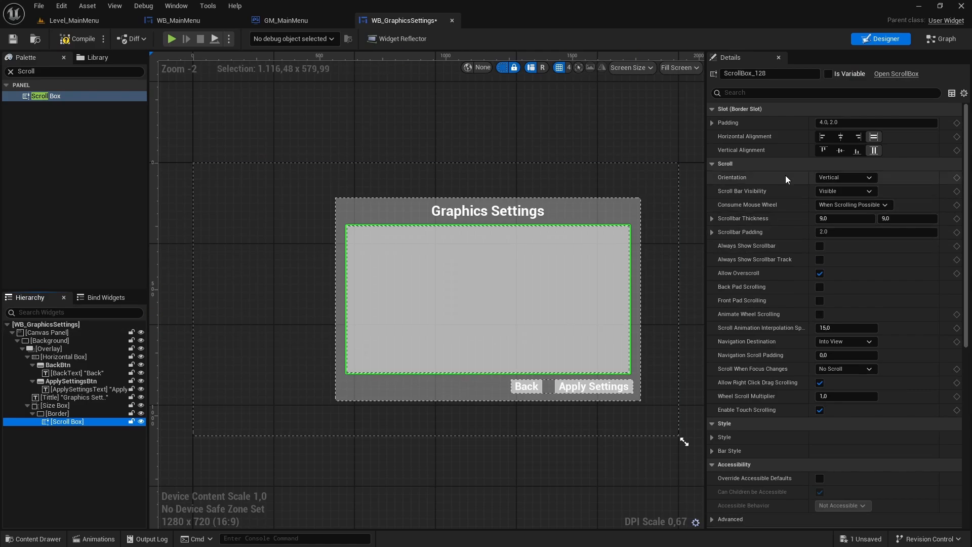
click(849, 122)
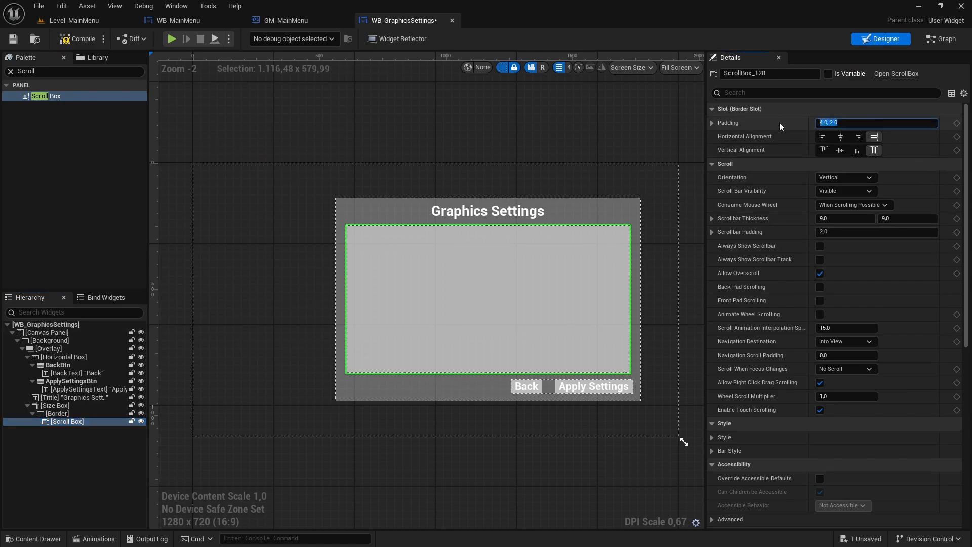
text(0)
key(Return)
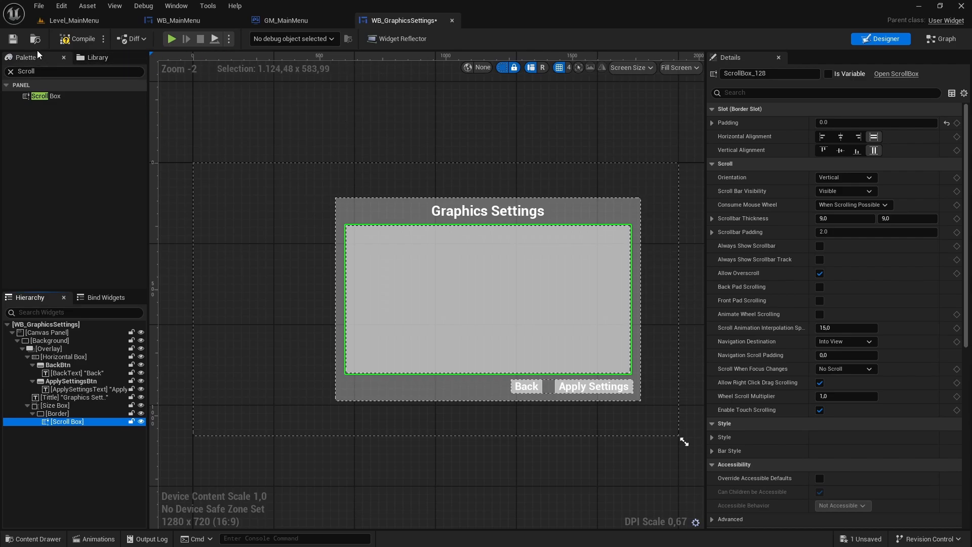
- Add a Vertical Box inside the Scroll Box
click(10, 71)
text(Vreti)
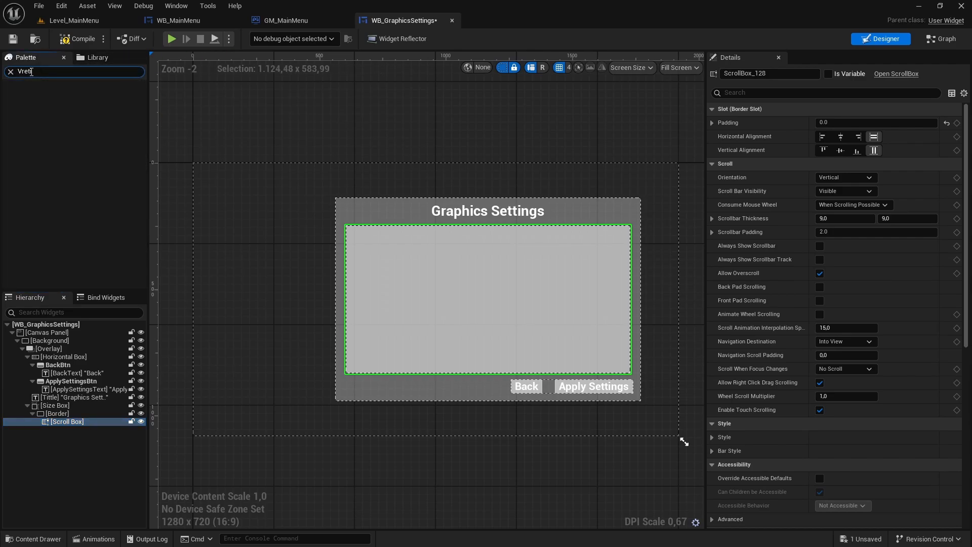
double_click(32, 71)
text(Verti)
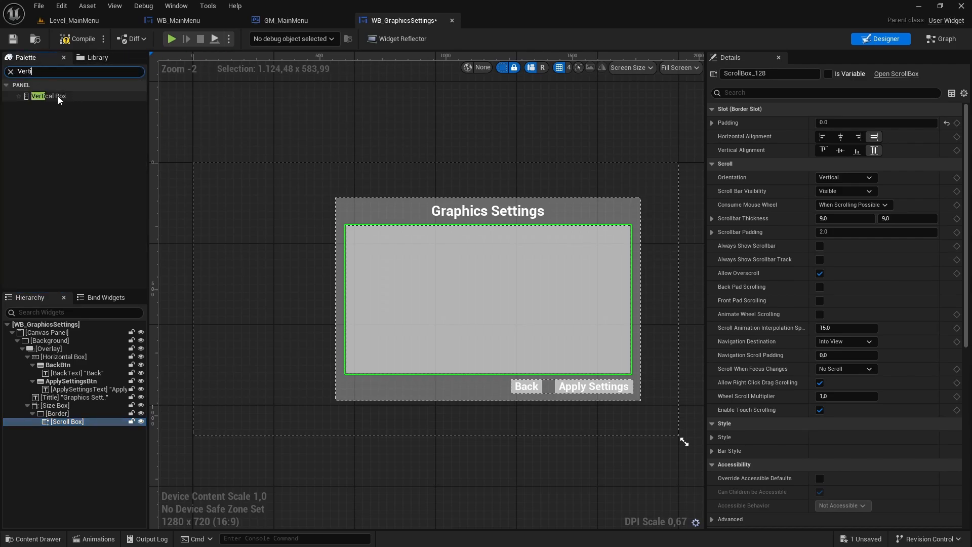
drag(57, 96, 68, 423)
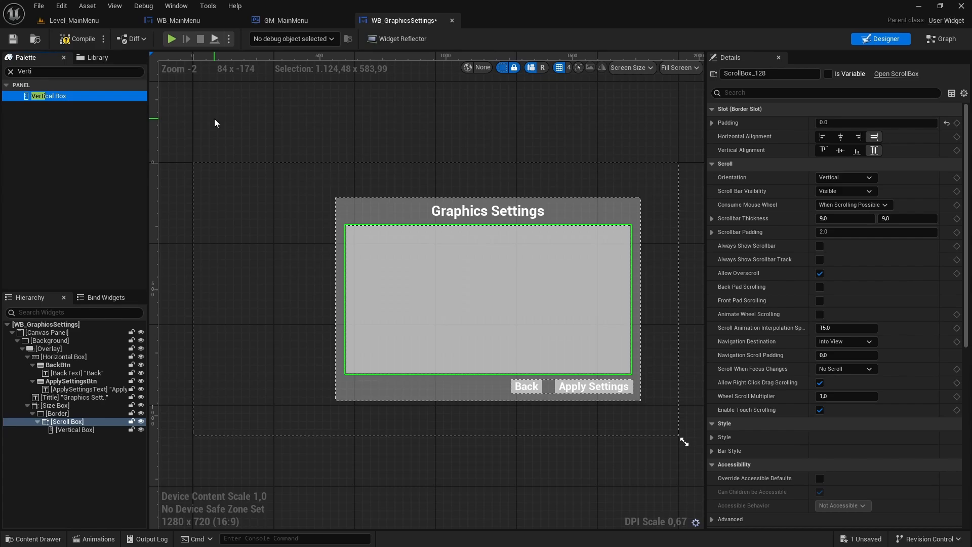
- Add a Horizontal Box inside the Vertical Box and save the widget
click(10, 71)
text(Hor)
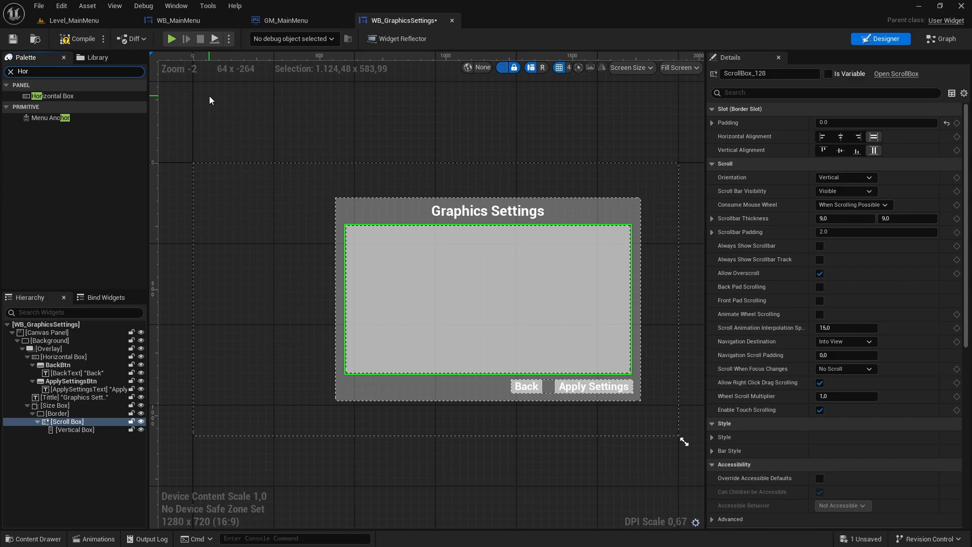
drag(80, 96, 64, 442)
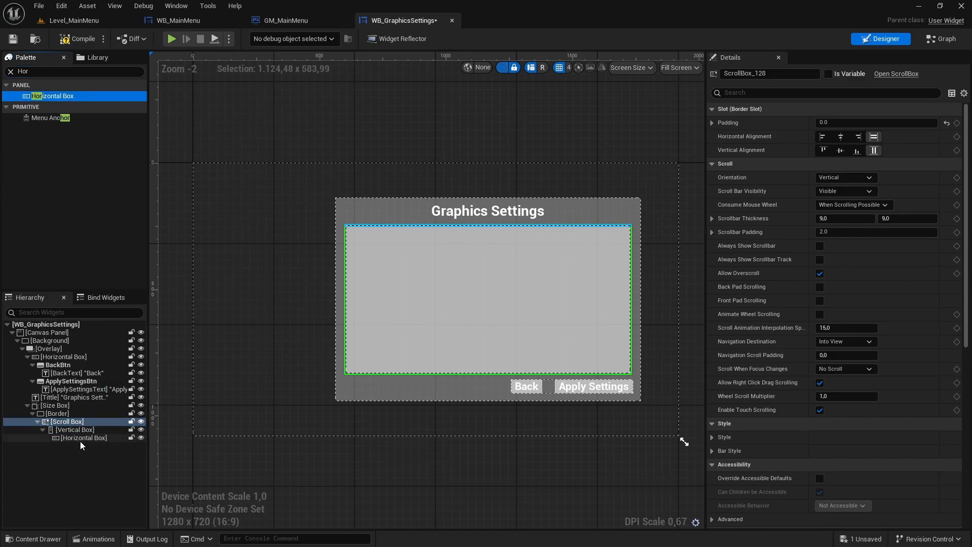
click(61, 440)
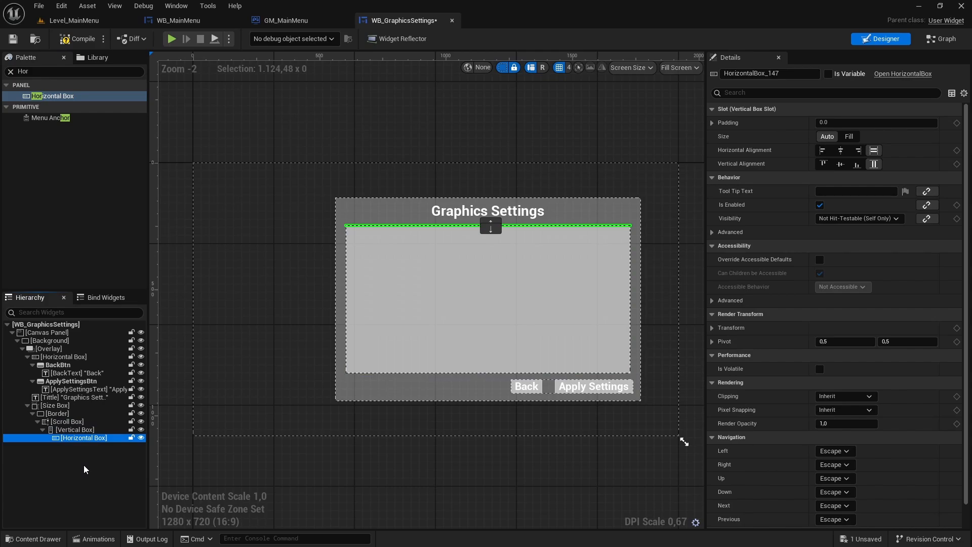
key(ctrl+s)
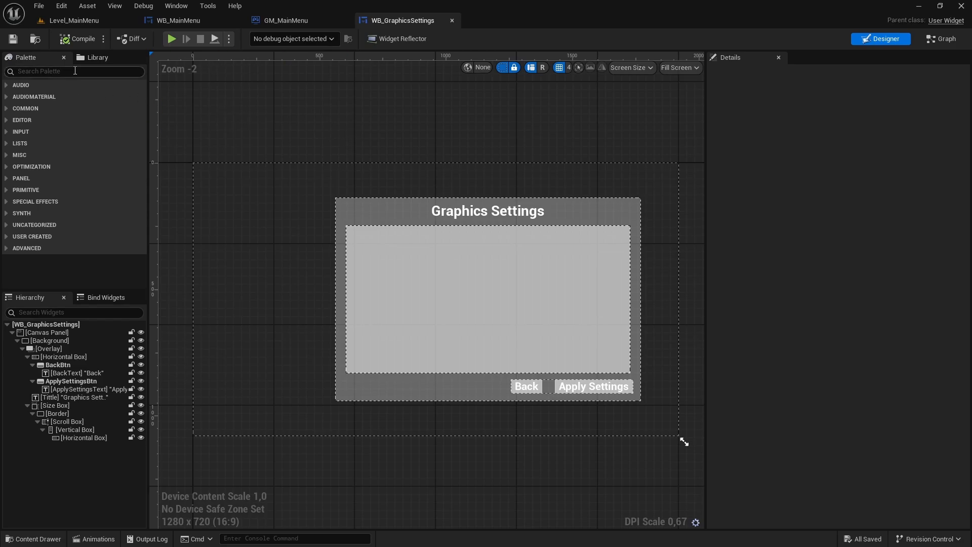
- Add a Text widget inside the new Horizontal Box and rename it FullscreenModeText
text(Text)
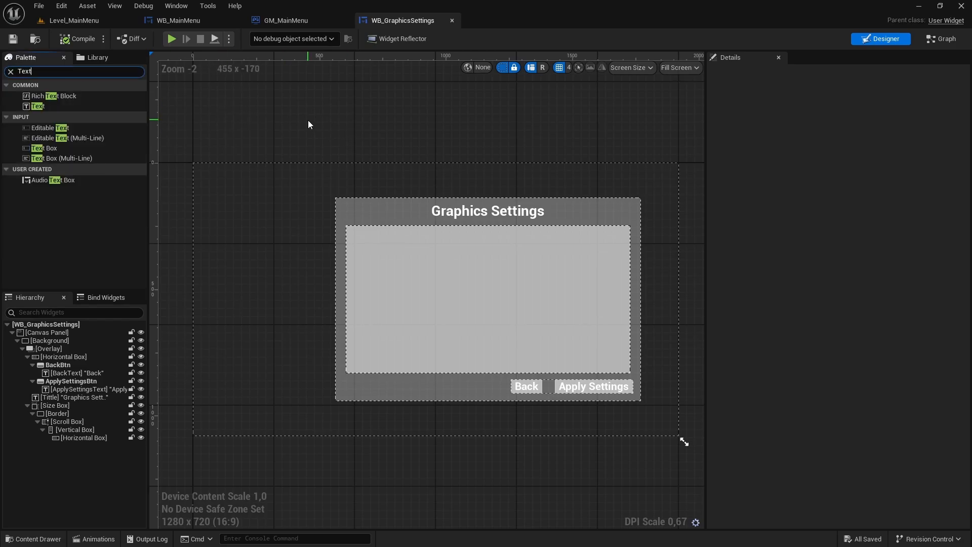
click(37, 106)
drag(38, 108, 85, 436)
click(99, 447)
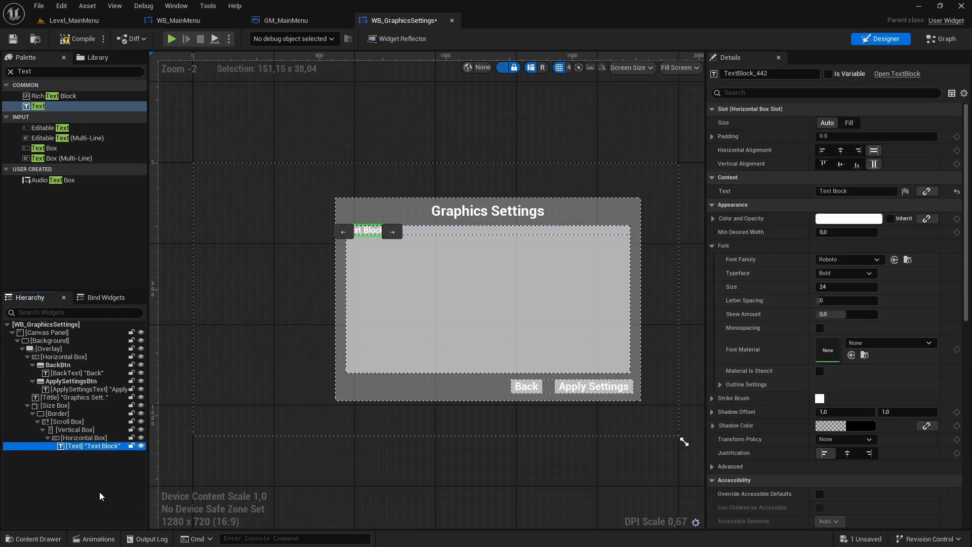
key(F2)
text(Fulls)
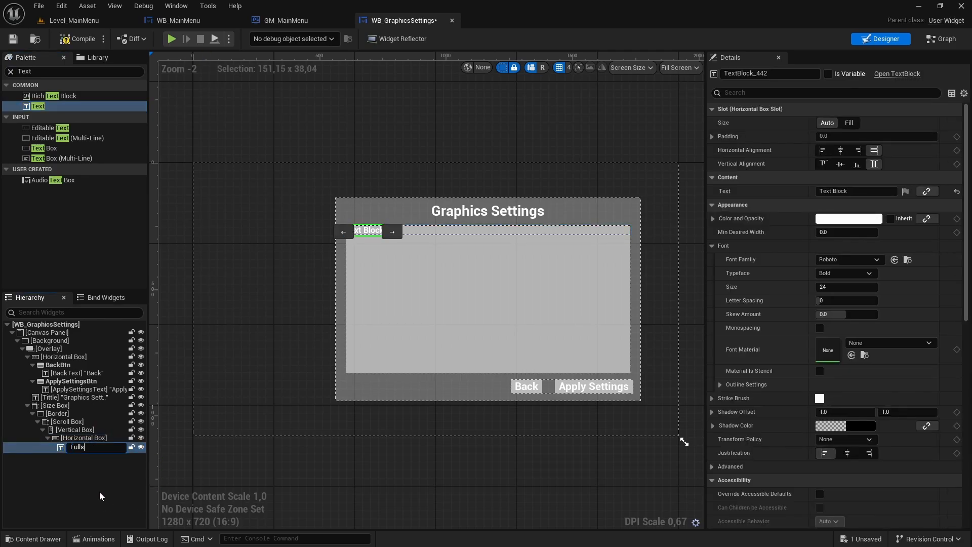
text(creenModeText)
key(Return)
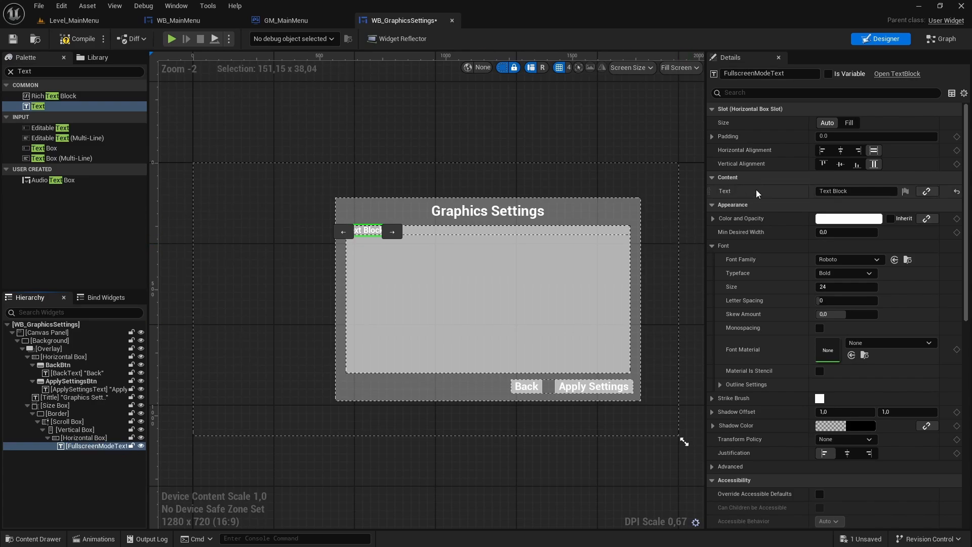
- Set the FullscreenModeText content to "Fullscreen mode" and its font size to 32
click(850, 191)
text(Ful)
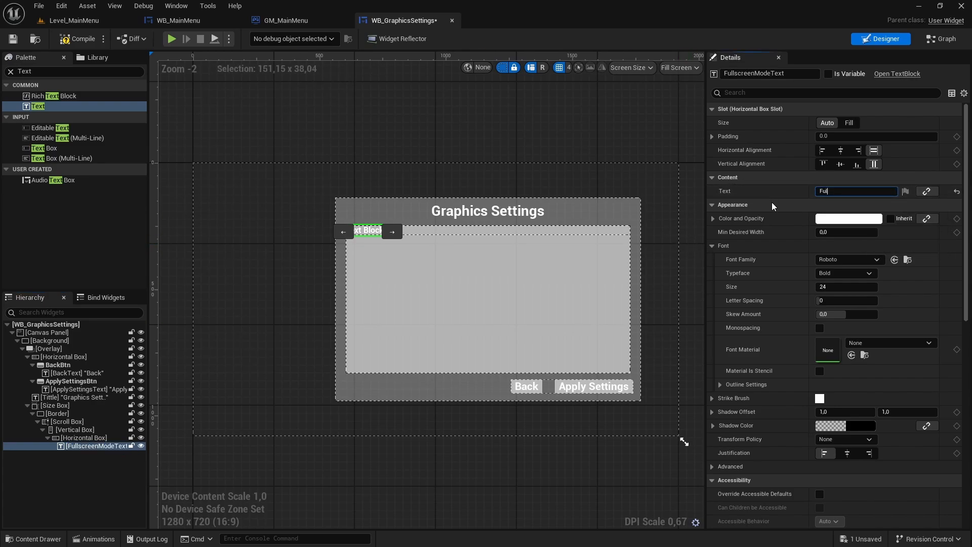
text(lscreen mode)
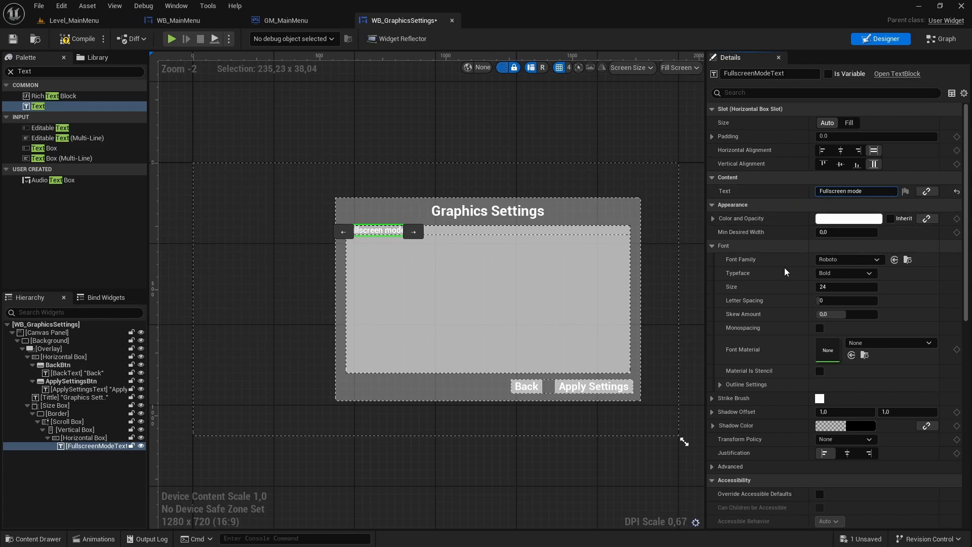
click(838, 287)
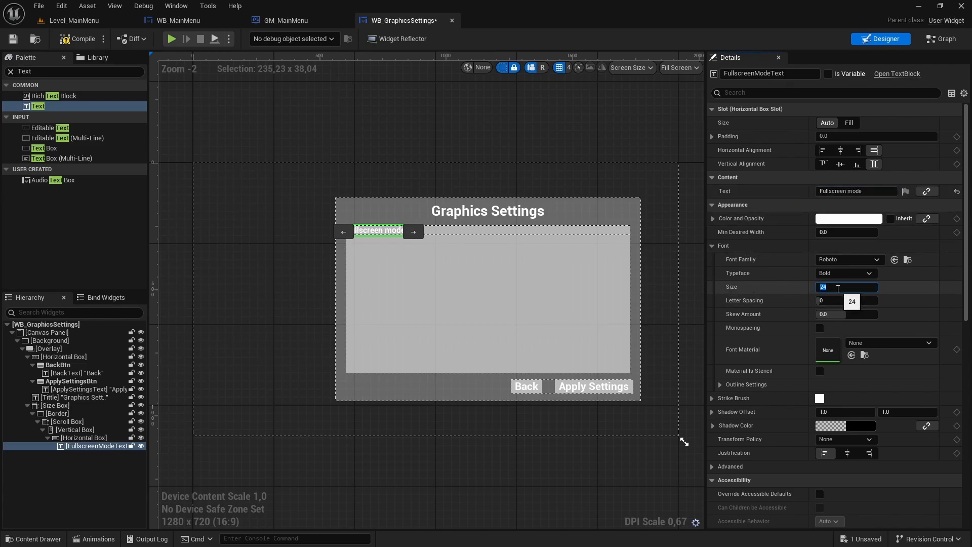
text(32)
key(Return)
click(509, 123)
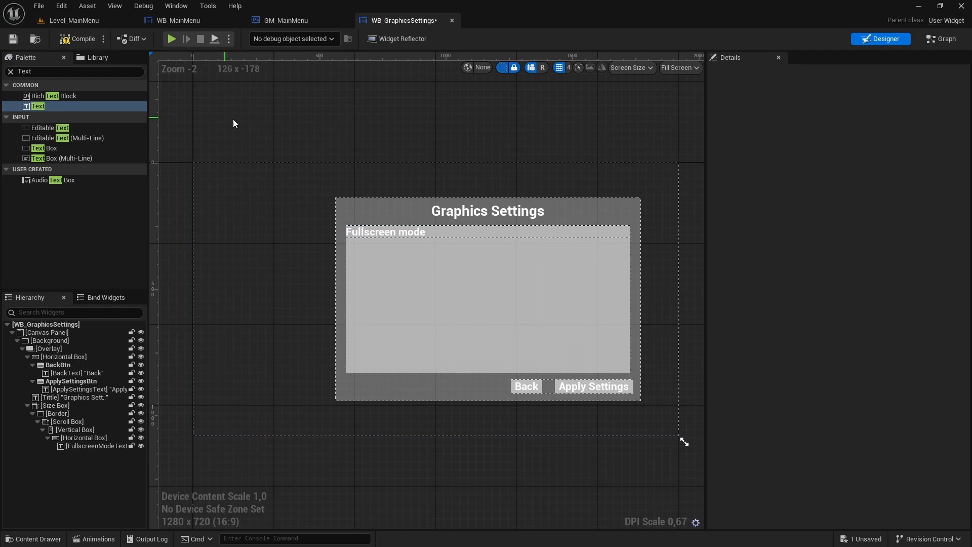
- Add a ComboBox (String) to the Horizontal Box that holds FullscreenModeText and save the widget
click(9, 71)
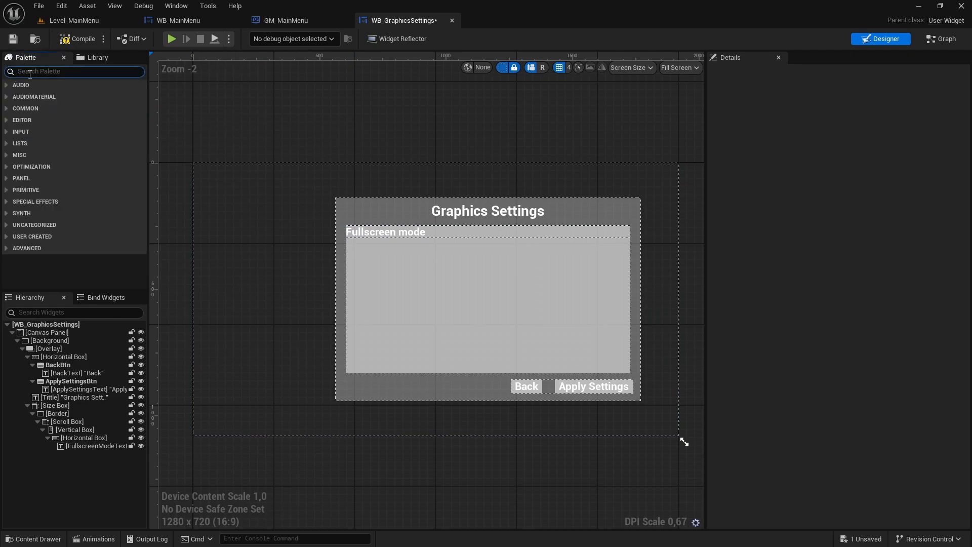
text(Combo)
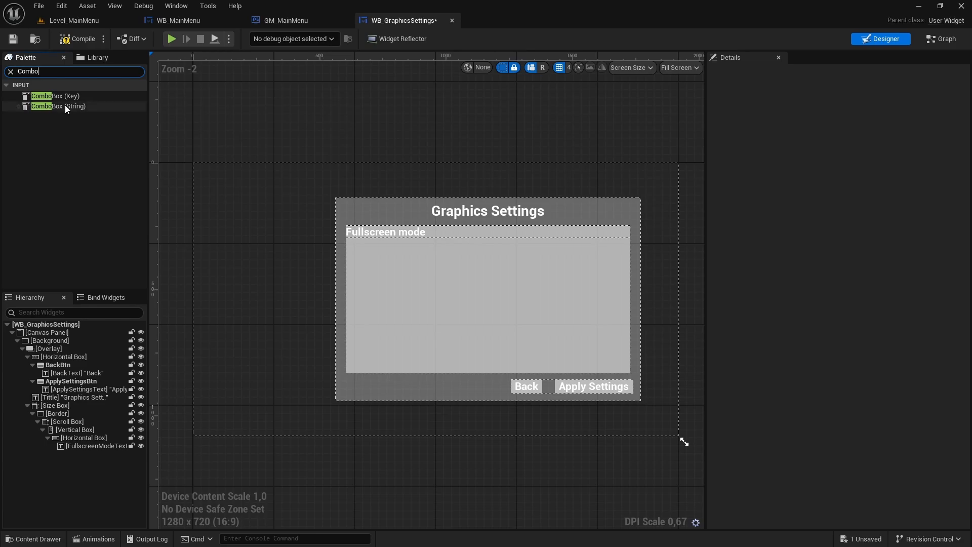
drag(77, 107, 84, 437)
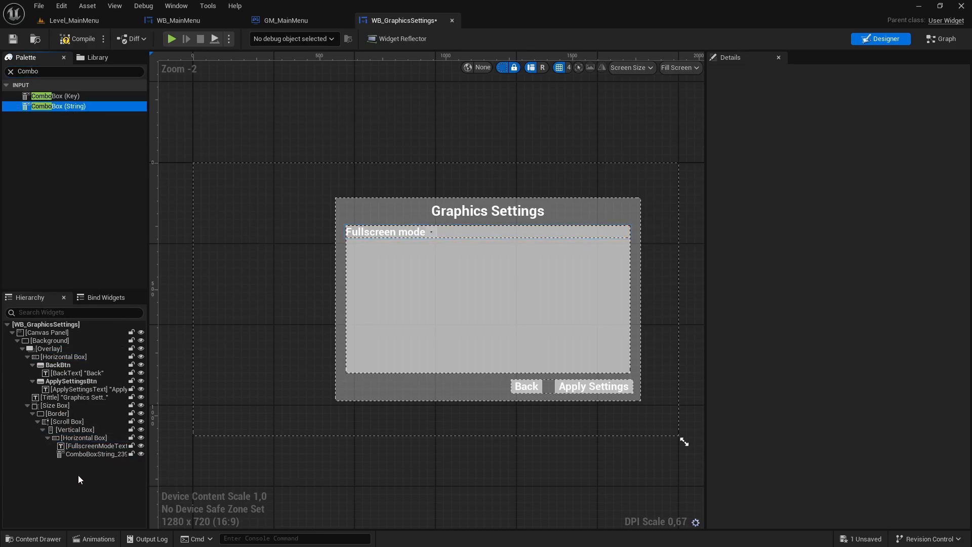
click(88, 454)
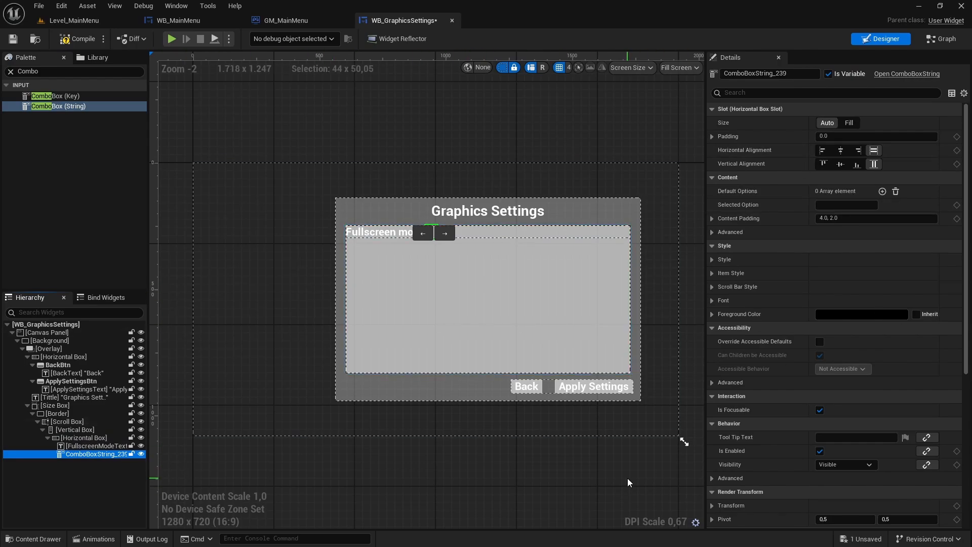
key(ctrl+s)
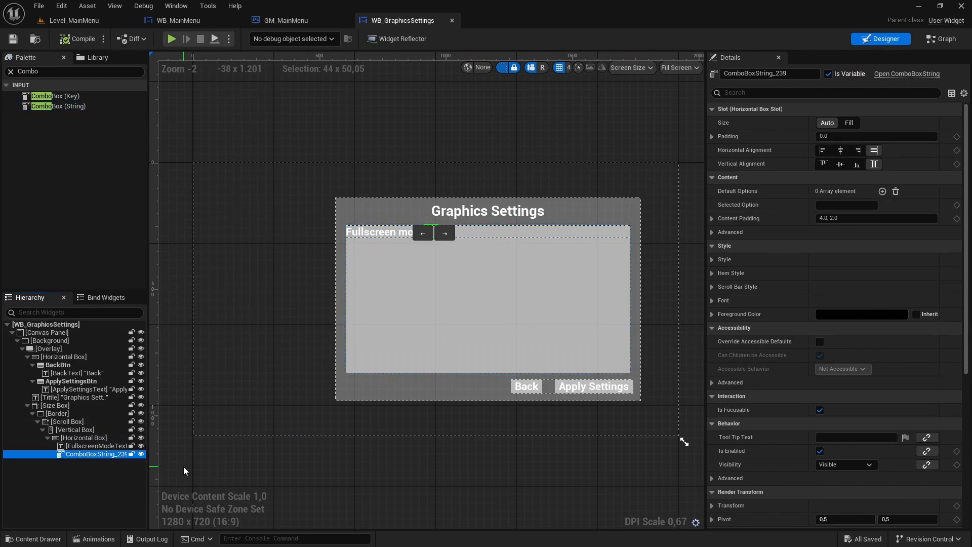
- Rename the new combo box FullscreenModeBox
key(F2)
text(Fullscreen)
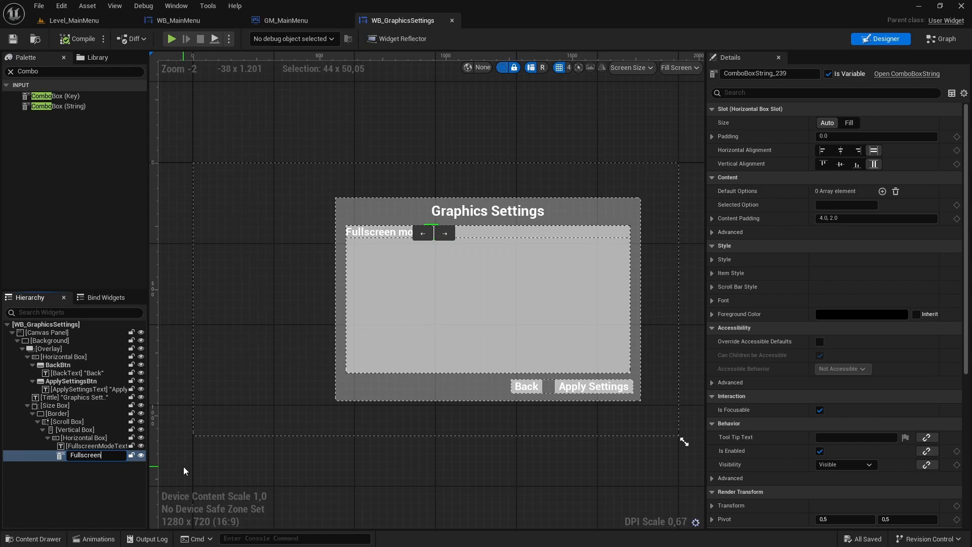
text(ModeBox)
key(Return)
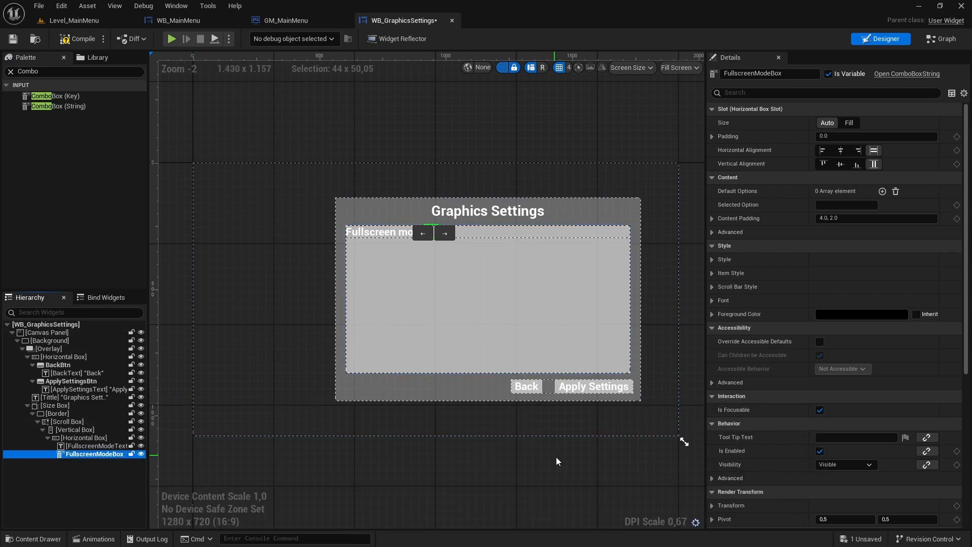
- Add "Fullscreen" as the first default option of FullscreenModeBox
click(102, 459)
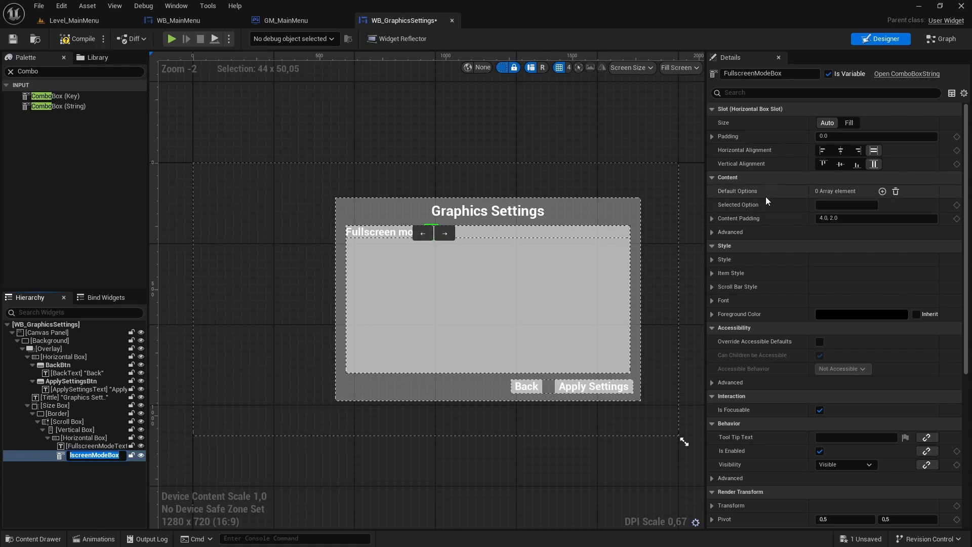
click(882, 191)
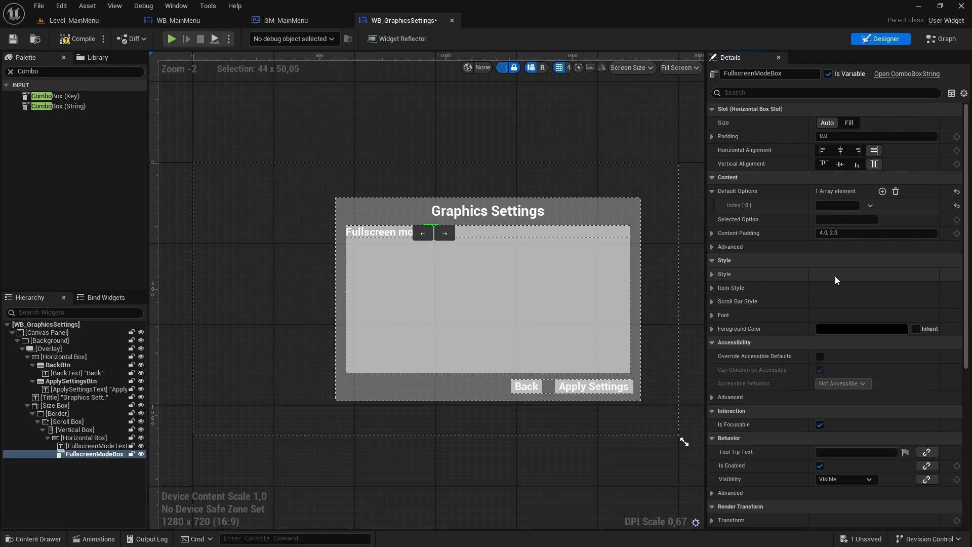
click(840, 205)
text(Fullscreen)
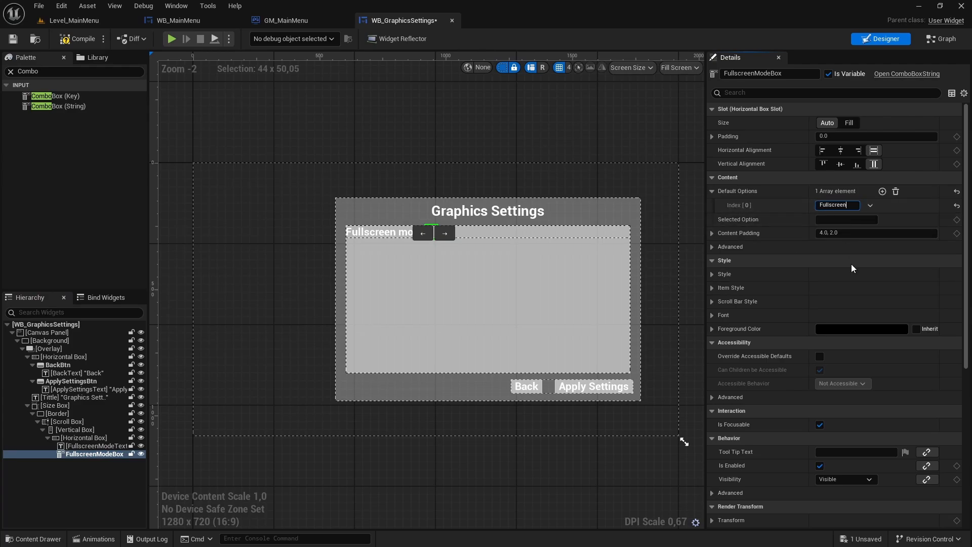
key(Return)
- Add "Windowed Fullscreen" as the second default option of FullscreenModeBox
click(882, 191)
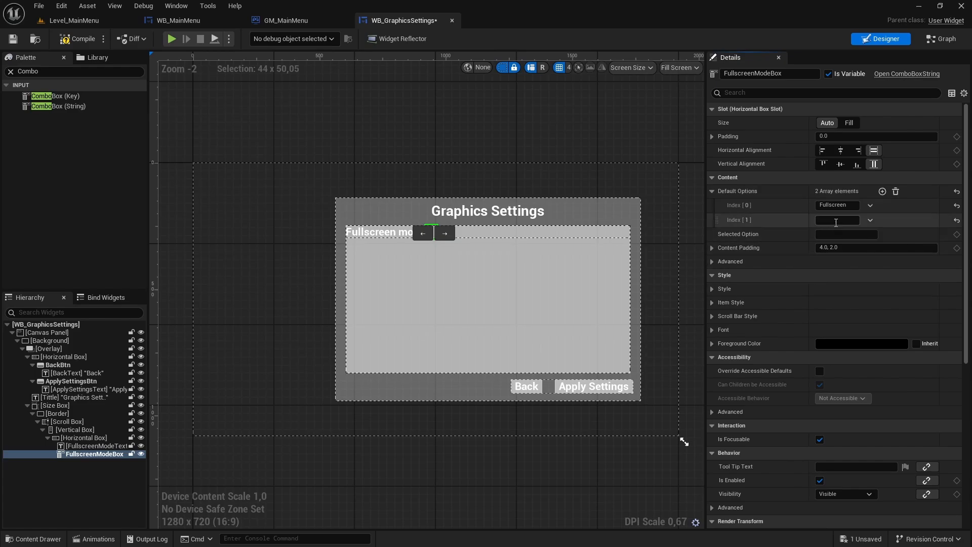
click(838, 219)
text(Windowed)
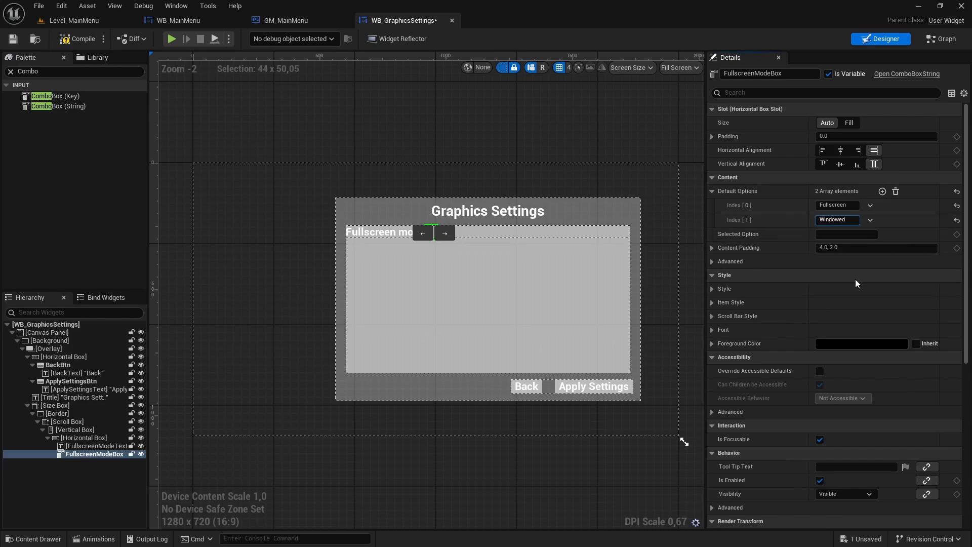
text( Fullscreen)
key(Return)
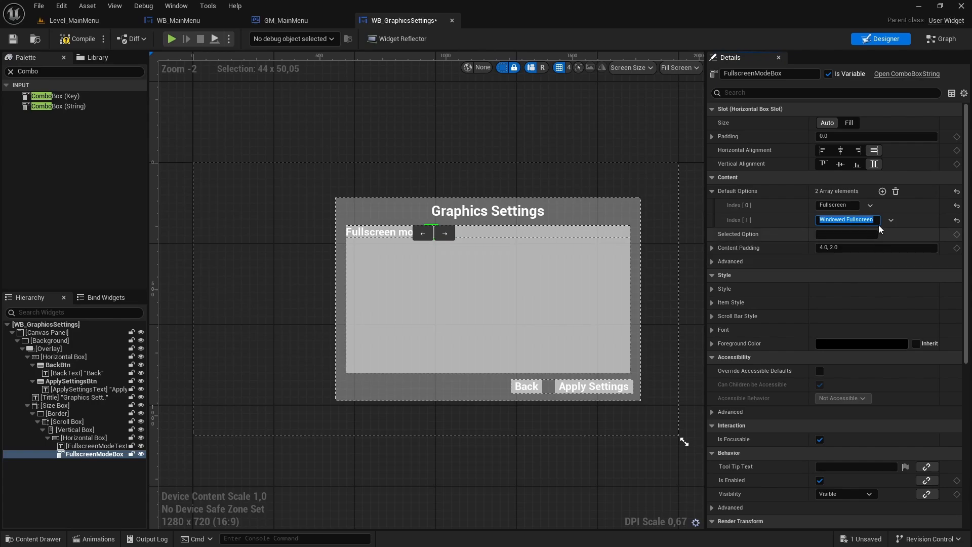
- Add "Windowed" as the third default option of FullscreenModeBox
click(882, 192)
text(W)
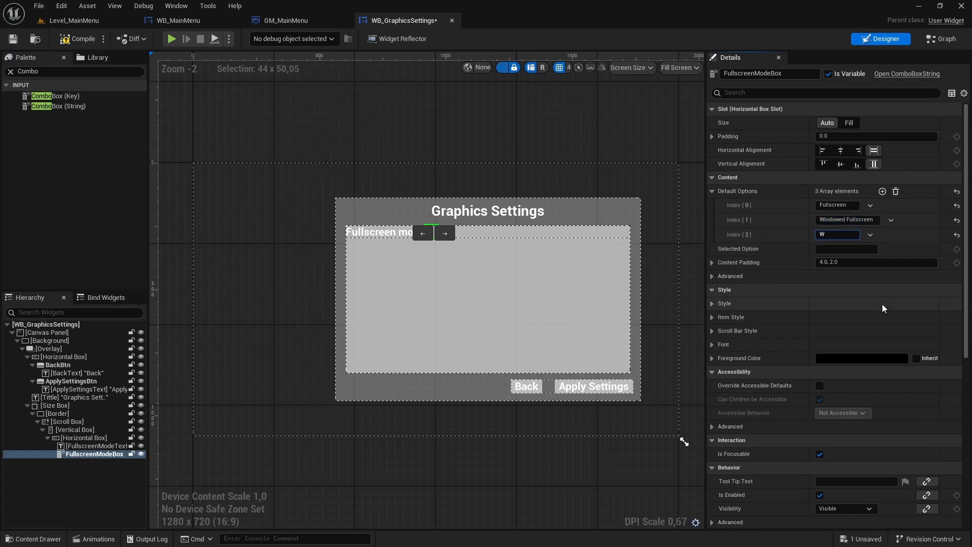
text(indowed)
key(Return)
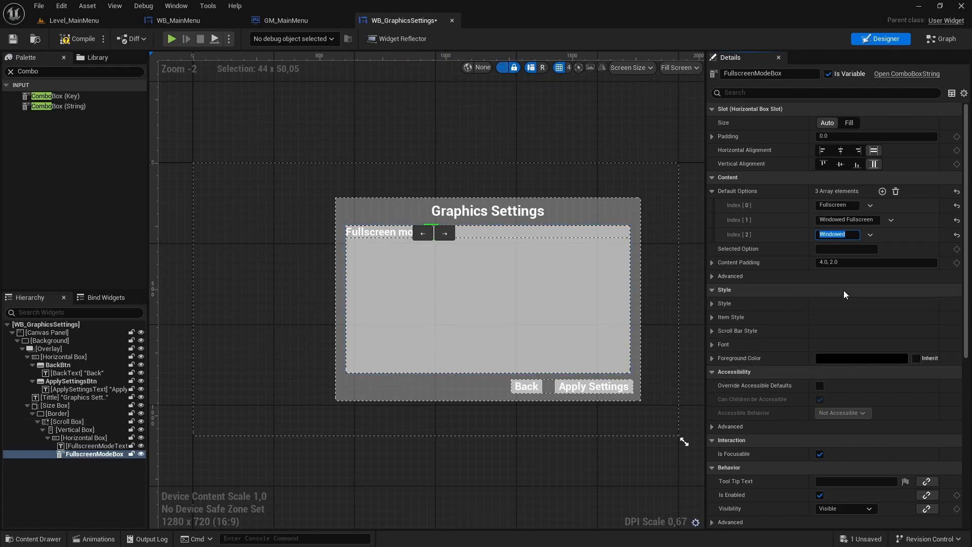
click(901, 245)
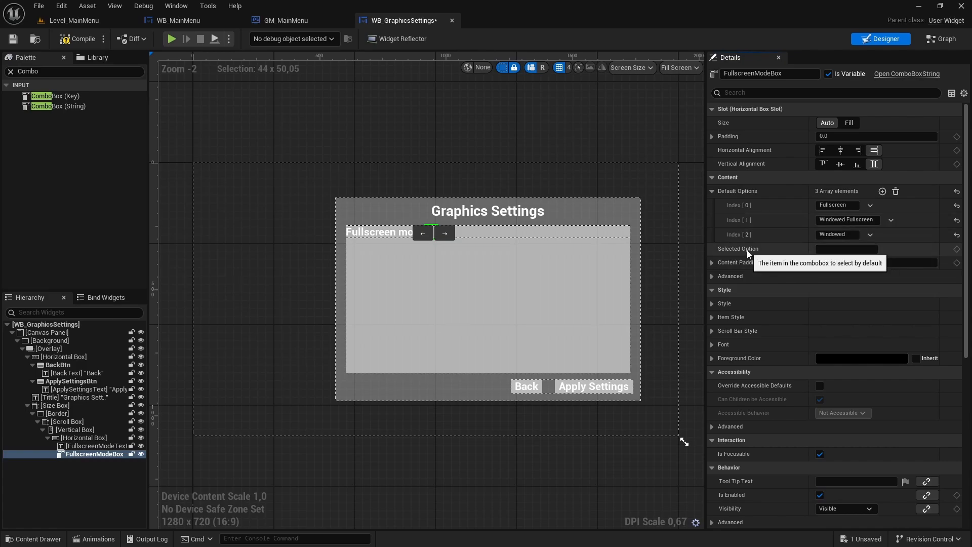
- Set the selected option of FullscreenModeBox to "Fullscreen" and compile the widget
click(843, 248)
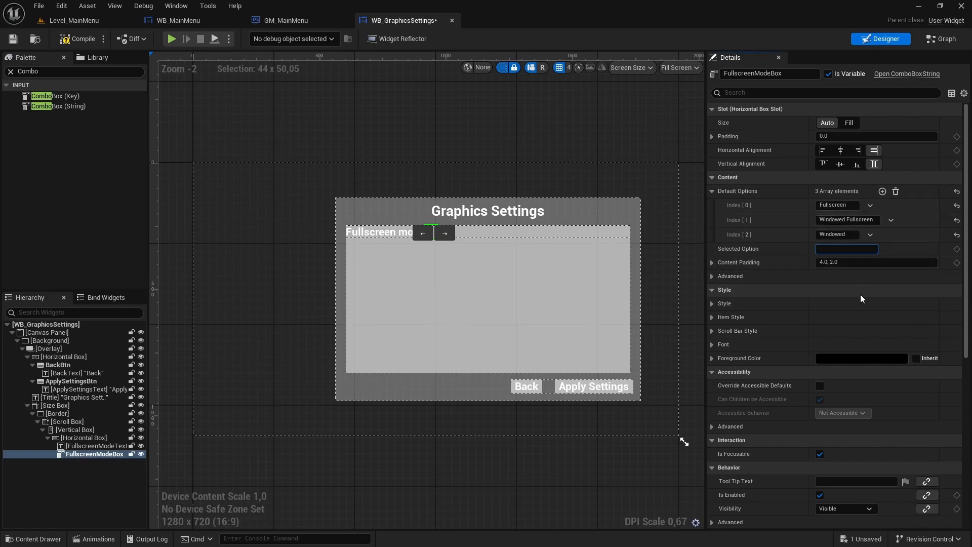
text(Fullscreen)
key(Return)
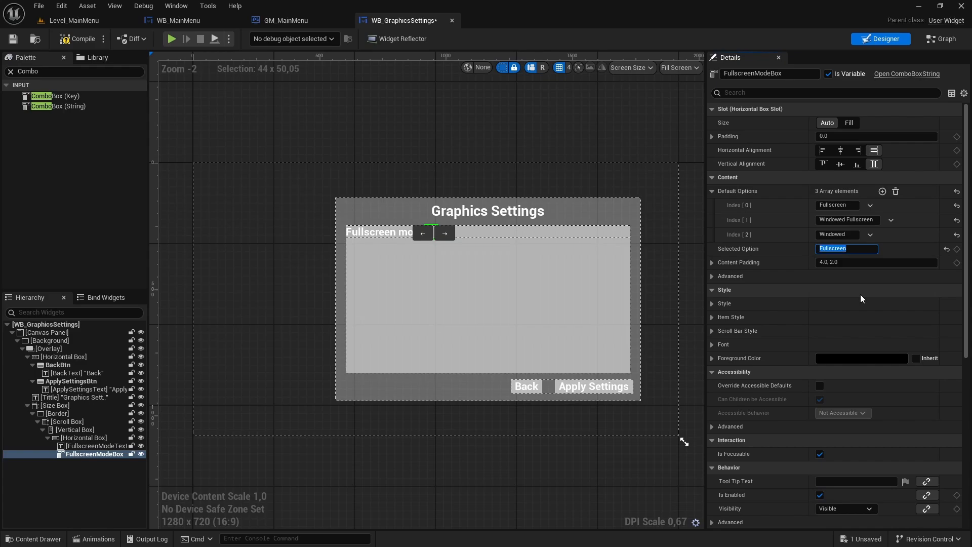
click(83, 38)
click(301, 122)
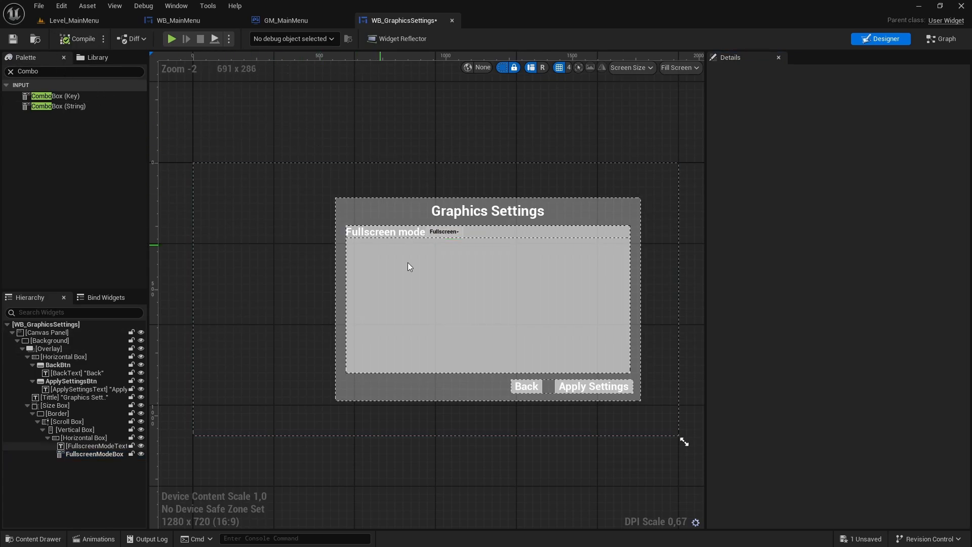
- Set the left padding of FullscreenModeBox to 50 and save the widget
scroll(438, 234, up, 3)
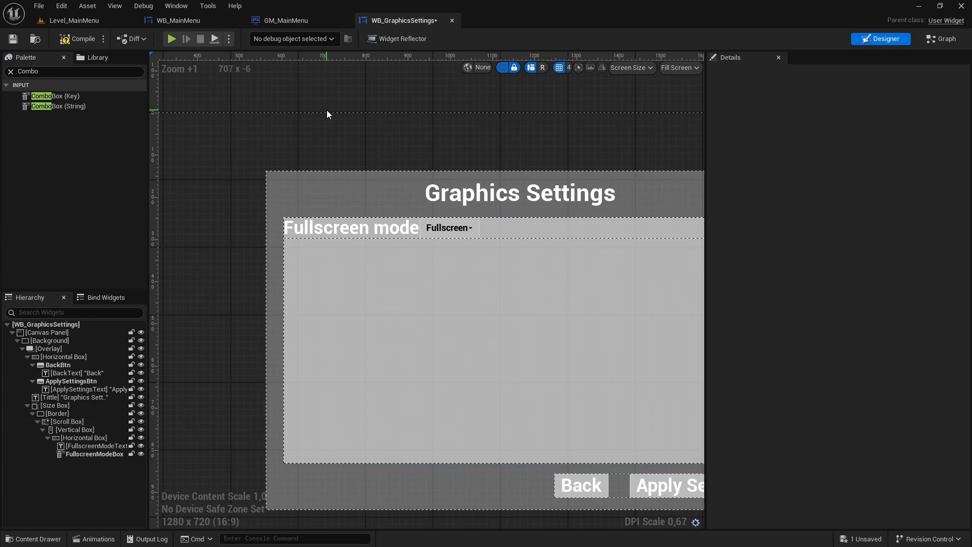
click(92, 454)
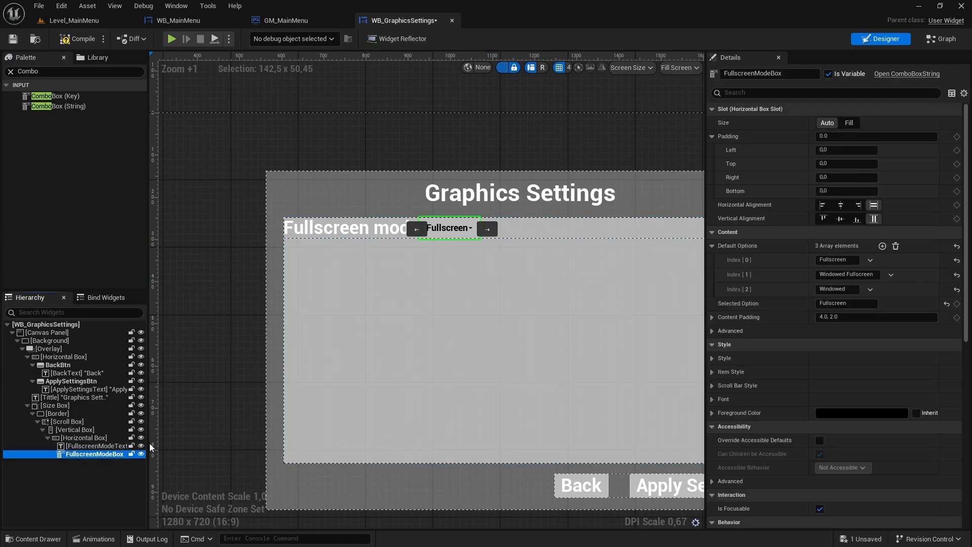
click(839, 150)
text(50)
key(Return)
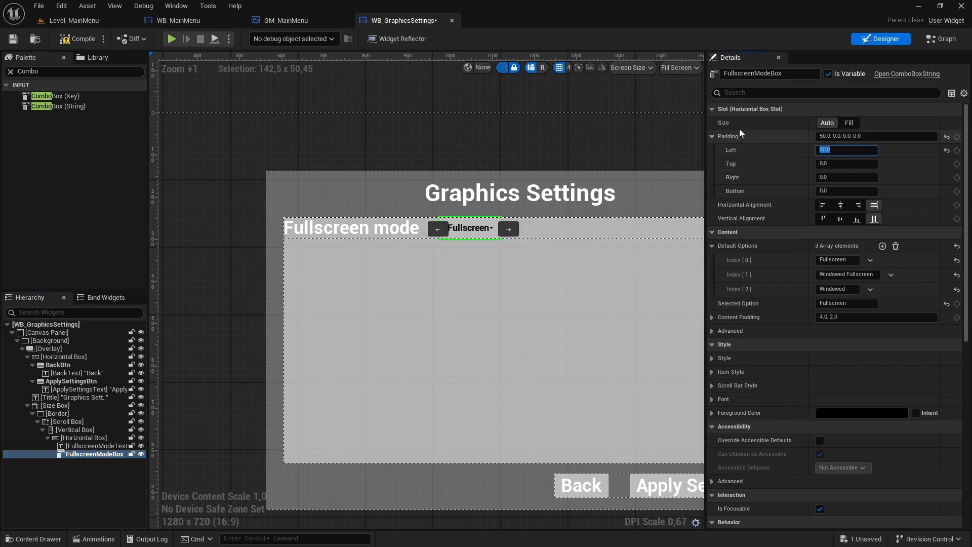
key(ctrl+s)
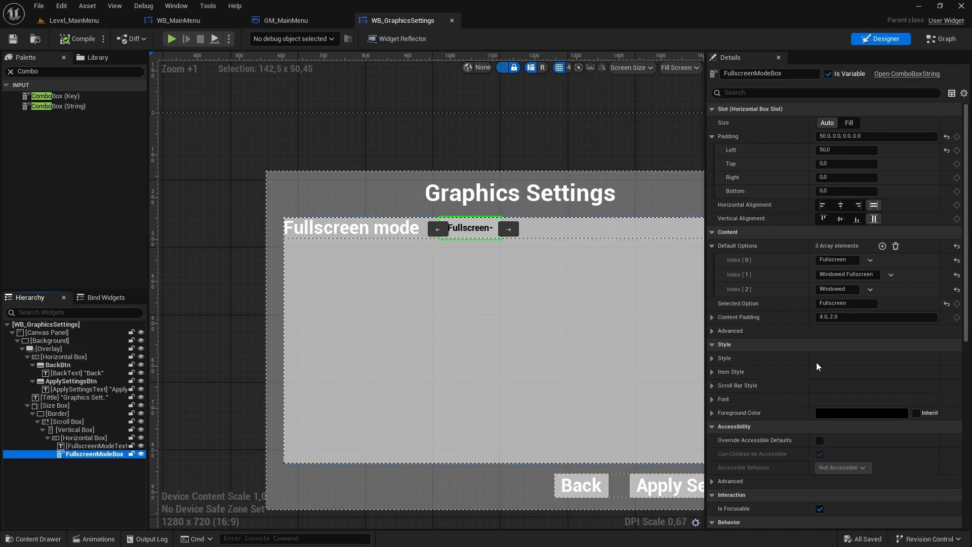
- Change the foreground color of FullscreenModeBox to white, with green and blue set to 1
click(832, 413)
mouse_move(695, 322)
mouse_down()
mouse_move(666, 340)
mouse_move(685, 338)
mouse_up()
click(659, 430)
text(1)
key(Return)
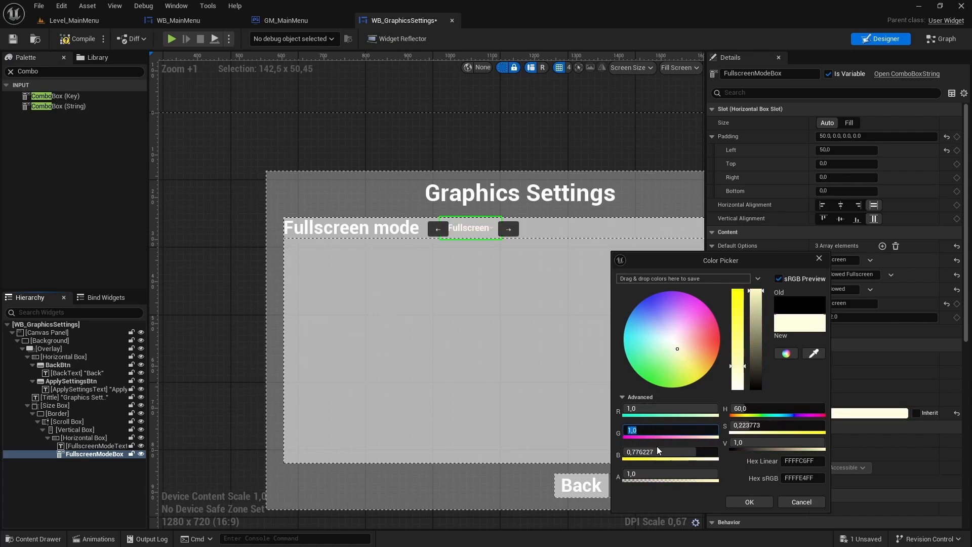
click(660, 452)
text(1)
key(Return)
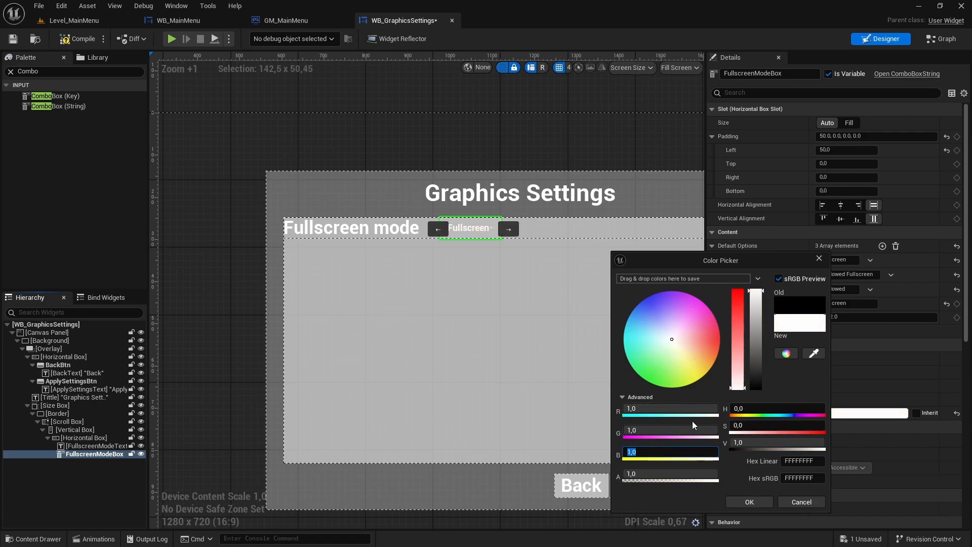
click(749, 502)
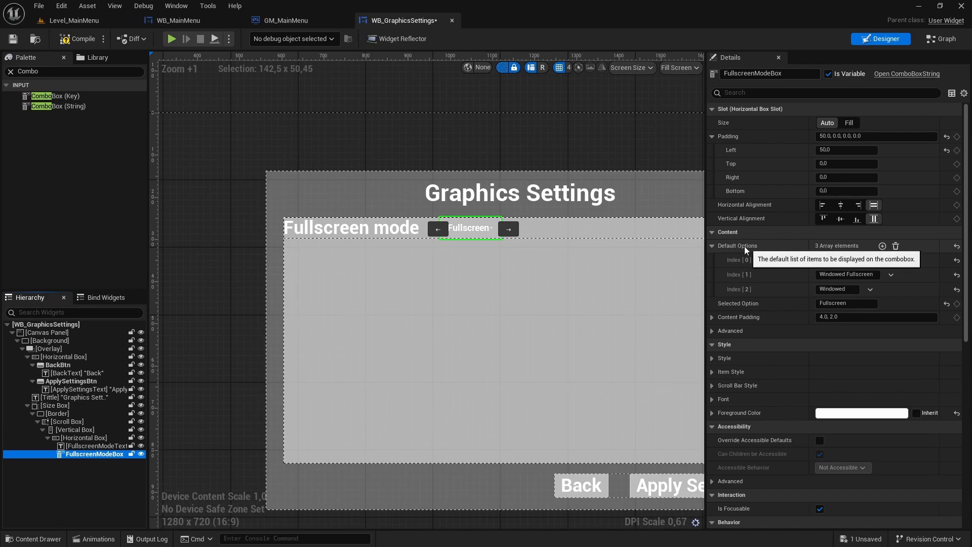
- Set the Down Arrow Padding in FullscreenModeBox's Combo Button Style to 15, then compile and save the widget
click(713, 246)
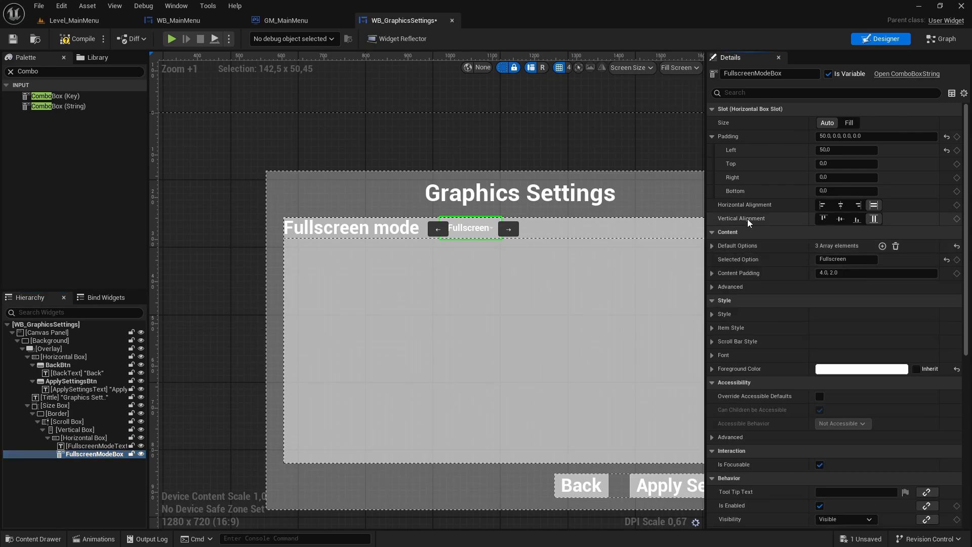
click(712, 314)
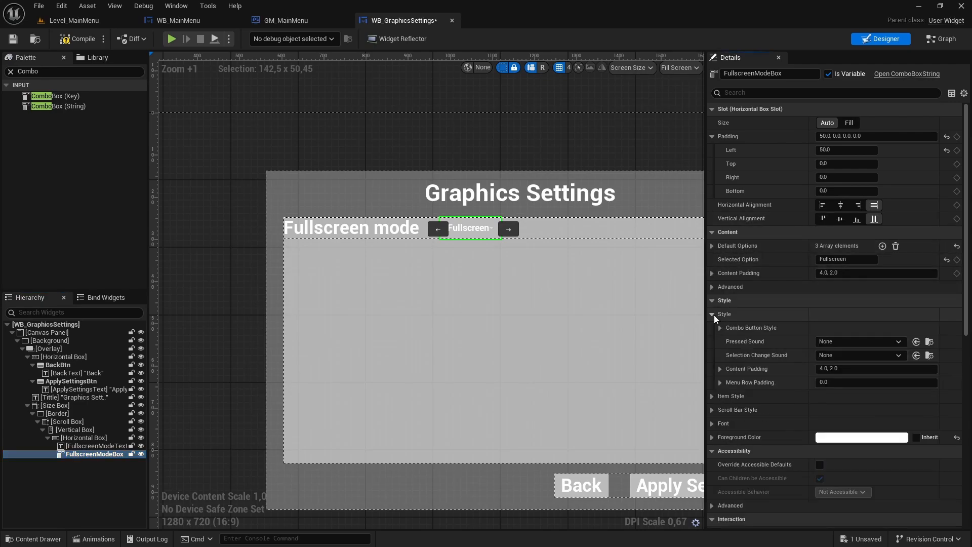
click(721, 327)
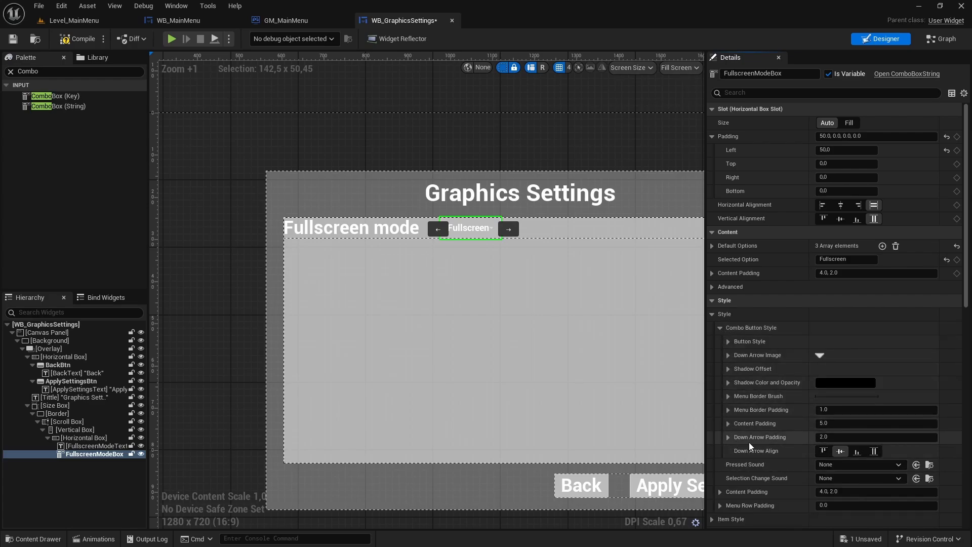
click(830, 437)
click(76, 41)
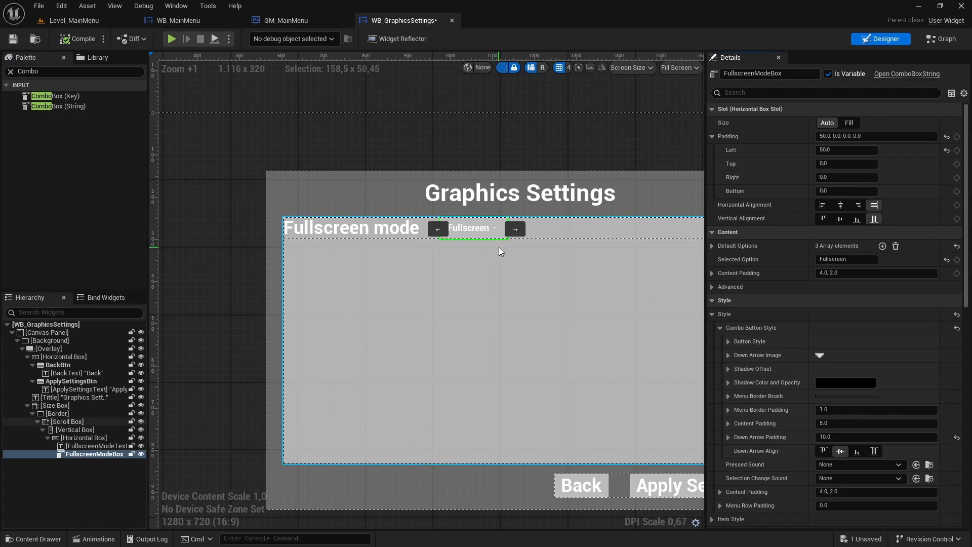
click(840, 437)
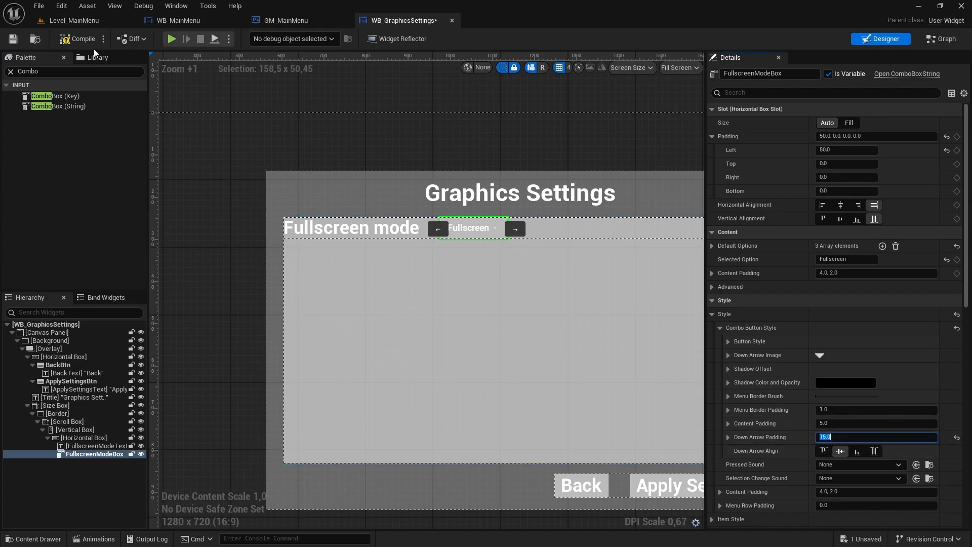
key(Return)
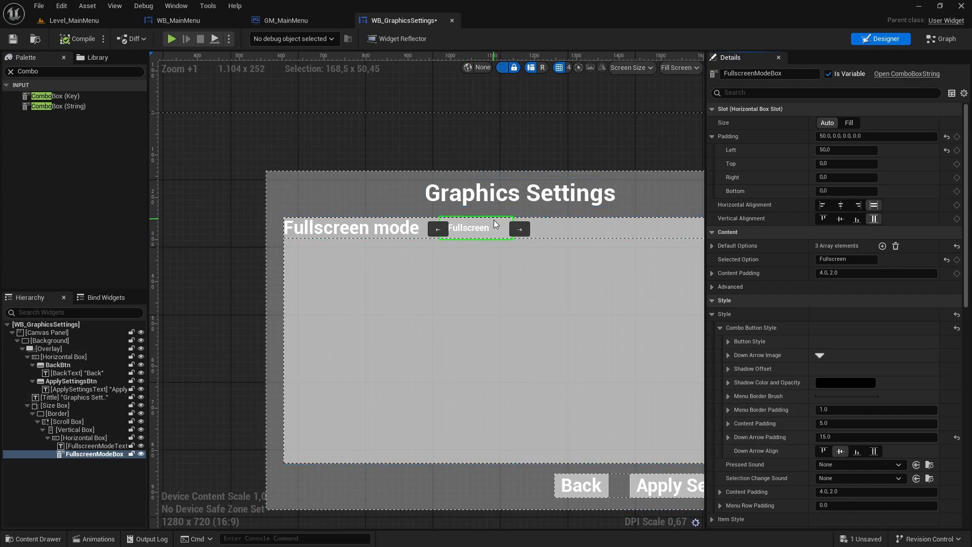
key(ctrl+s)
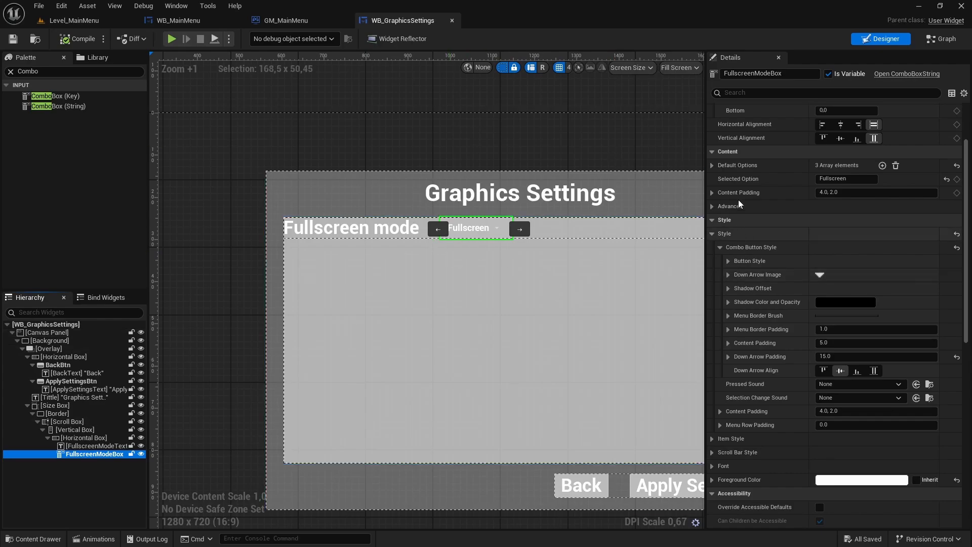
- Set the font size of FullscreenModeBox to 20 and save the widget
click(720, 247)
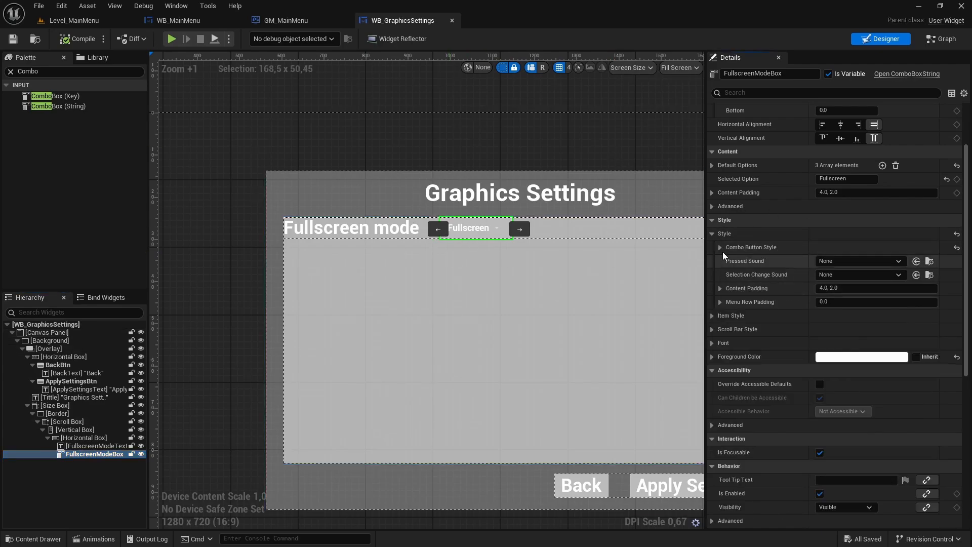
click(711, 234)
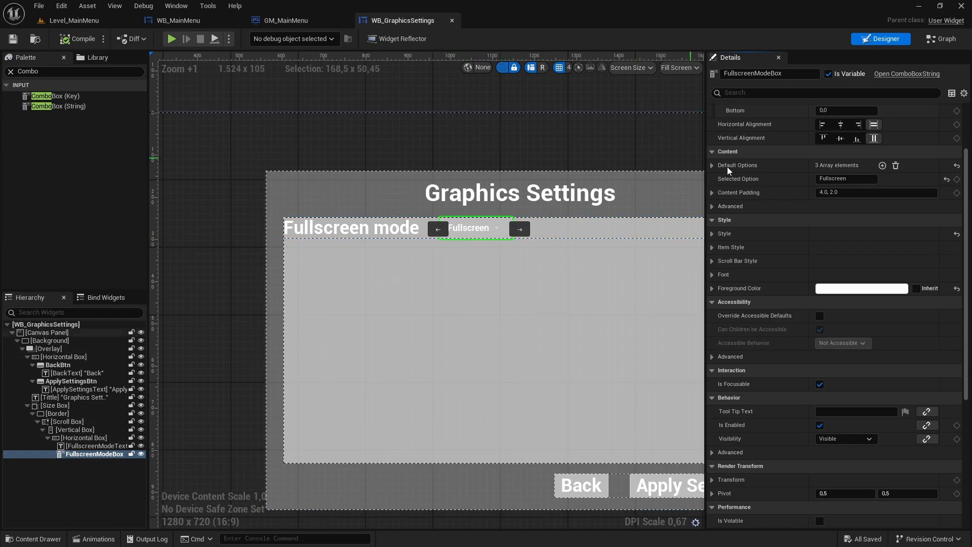
click(712, 274)
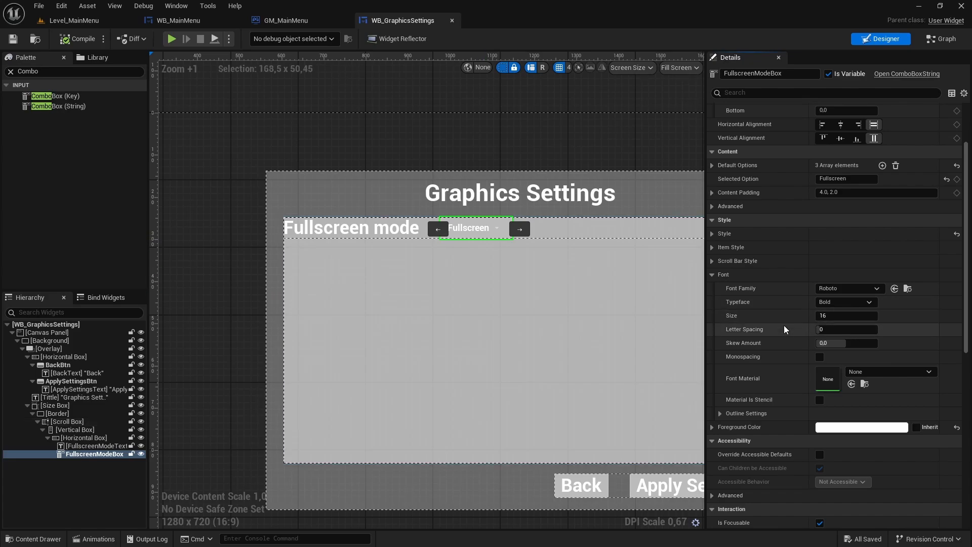
click(836, 320)
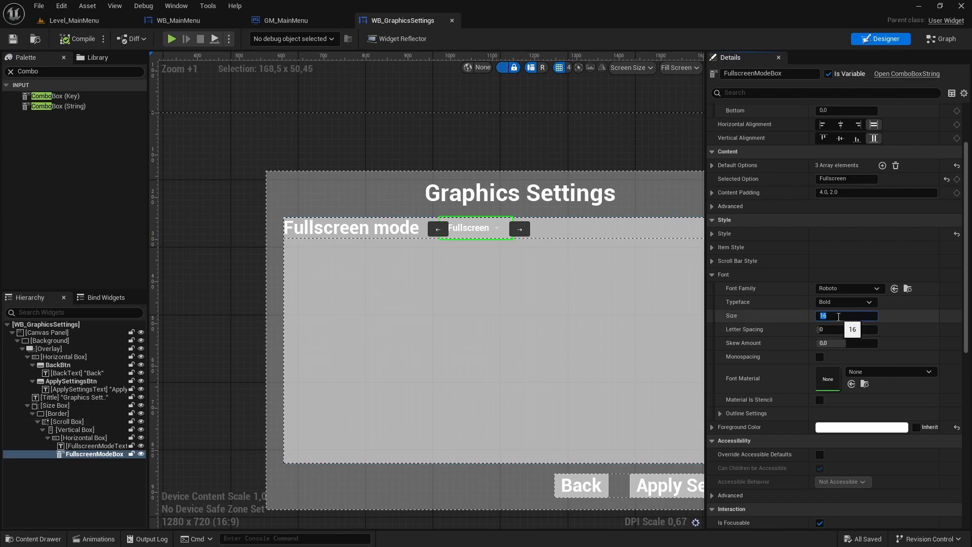
text(20)
key(Return)
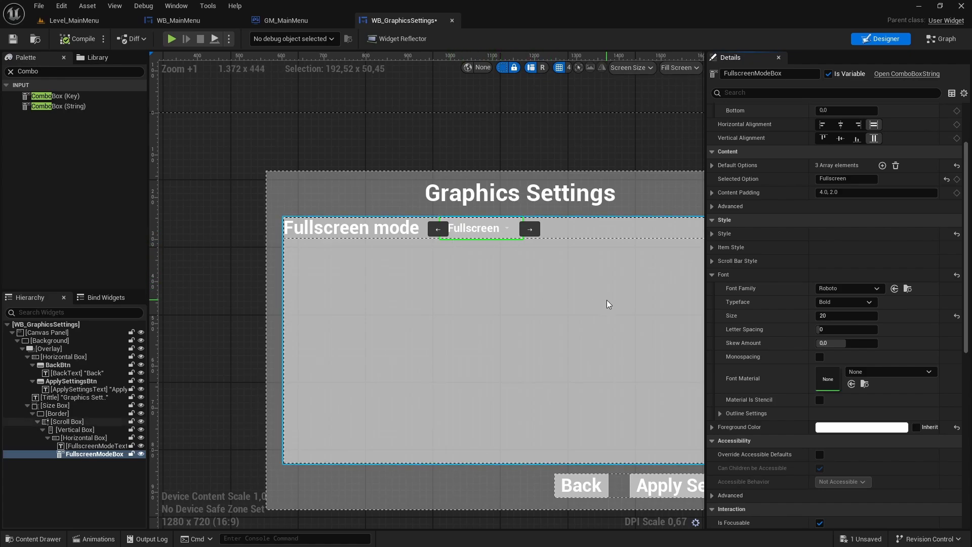
key(ctrl+s)
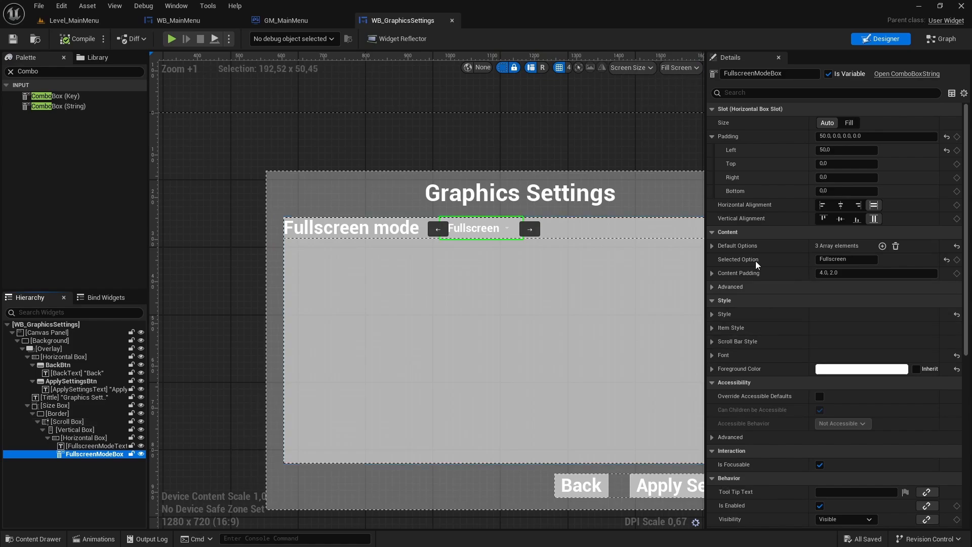
- Set the Normal tint value in FullscreenModeBox's combo button style to 0.3 and save the widget
click(713, 314)
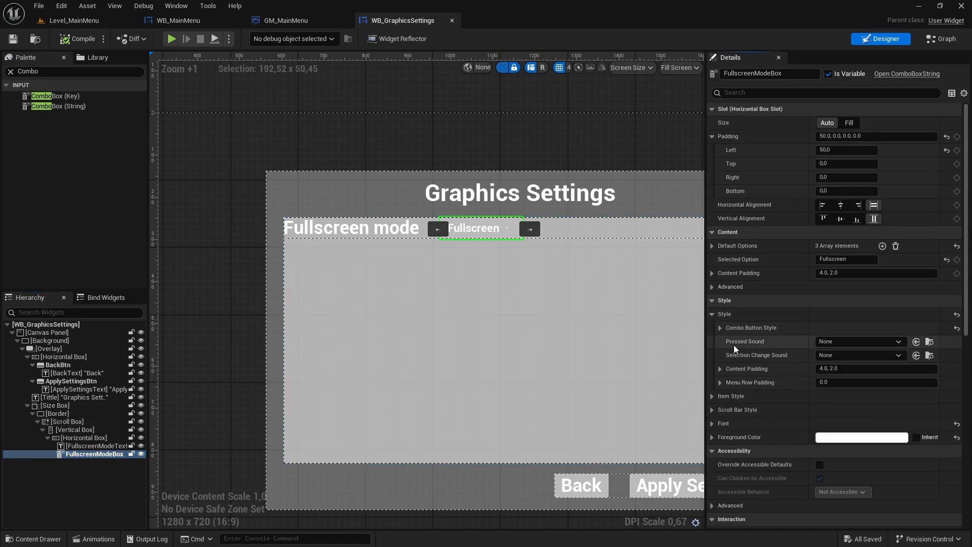
click(720, 327)
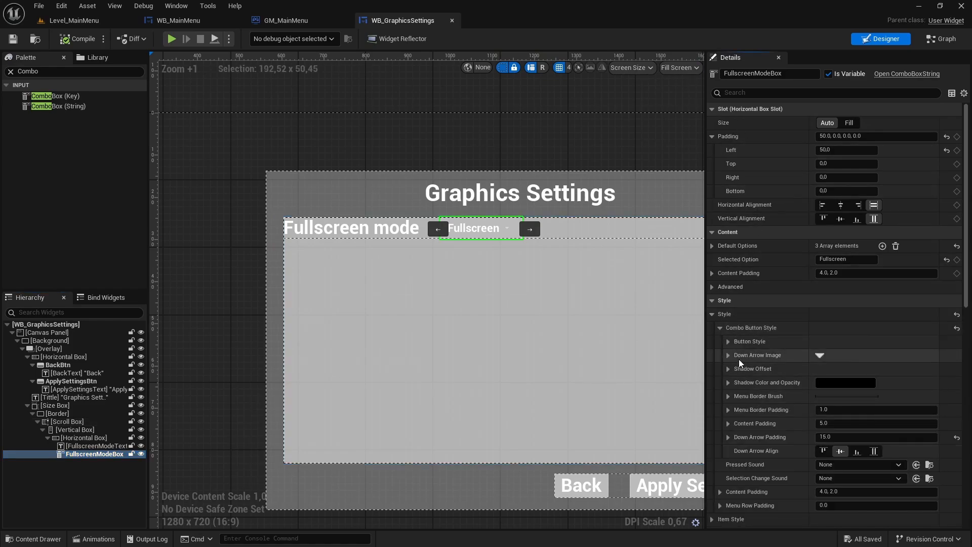
click(728, 342)
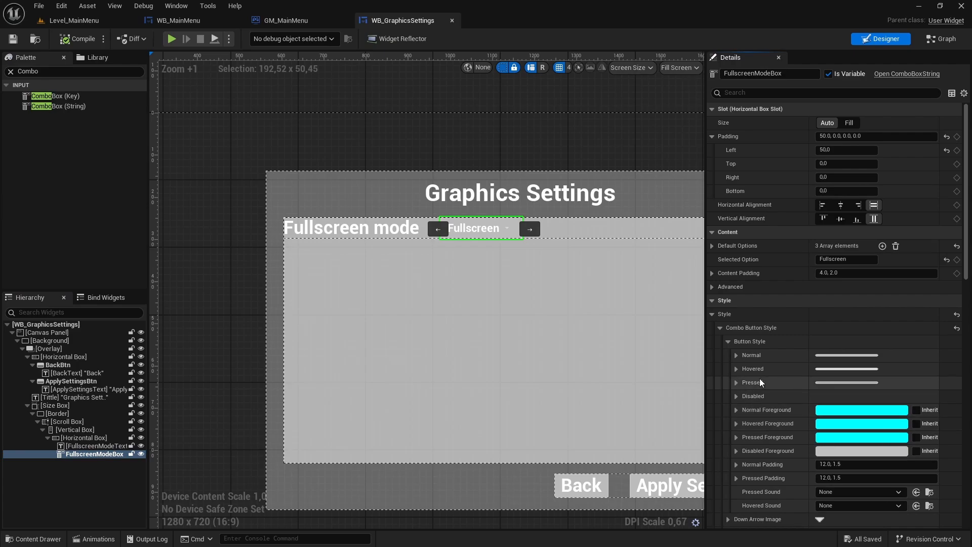
click(736, 355)
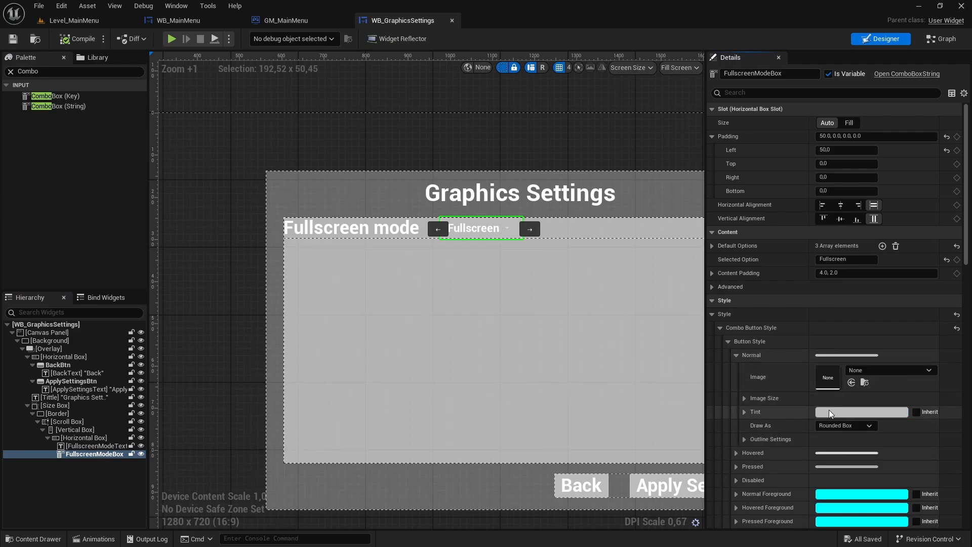
click(842, 413)
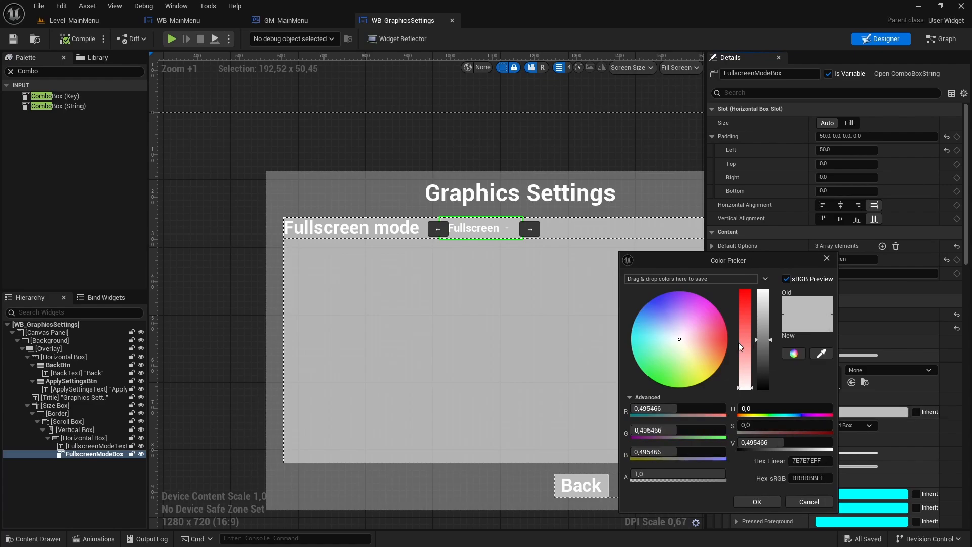
click(754, 442)
text(0,3)
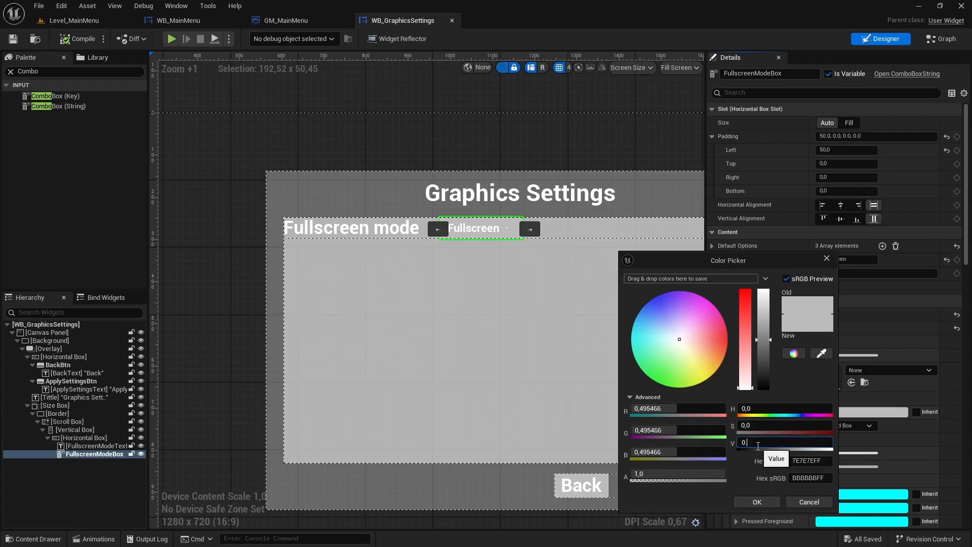
key(Return)
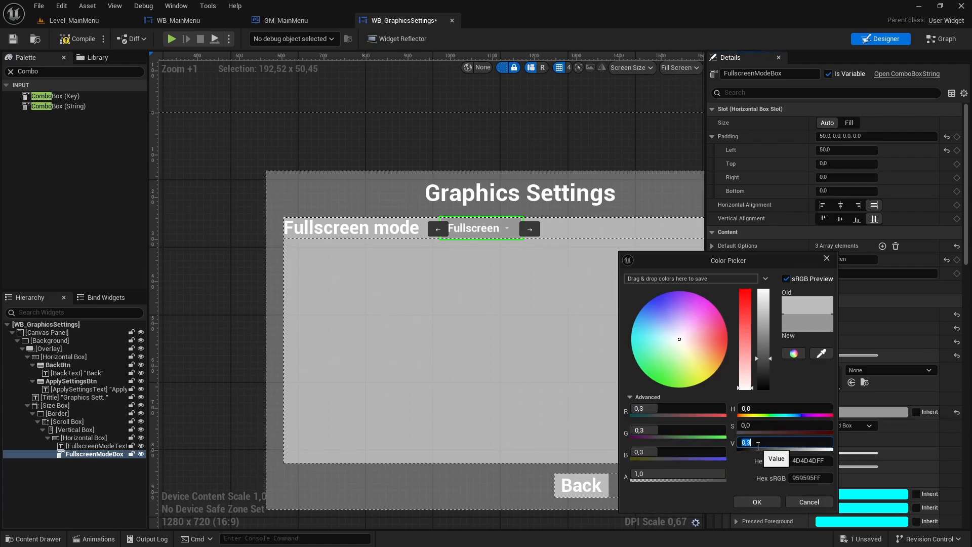
click(759, 501)
key(ctrl+s)
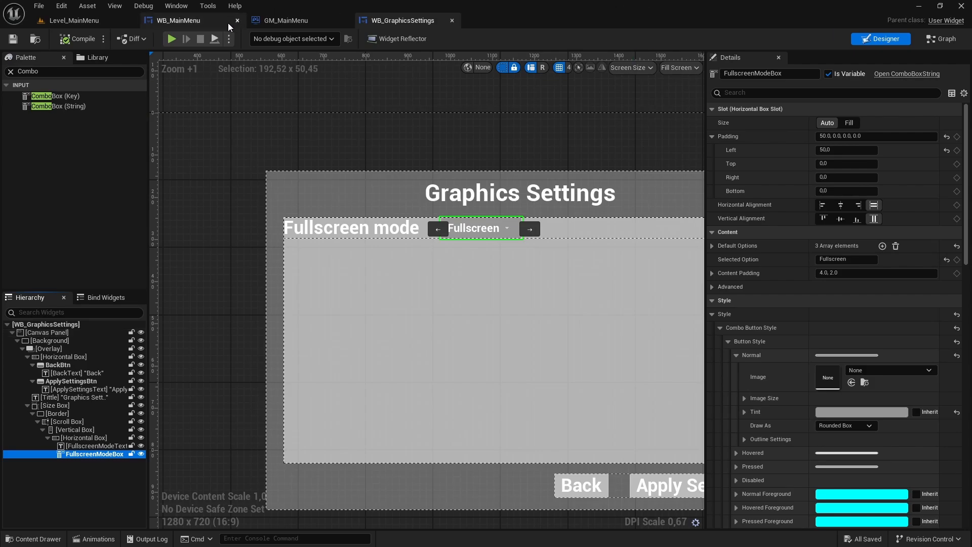
- Add an On Clicked event for SettingsBtn in WB_MainMenu and place it below the Quit game comment group
click(194, 25)
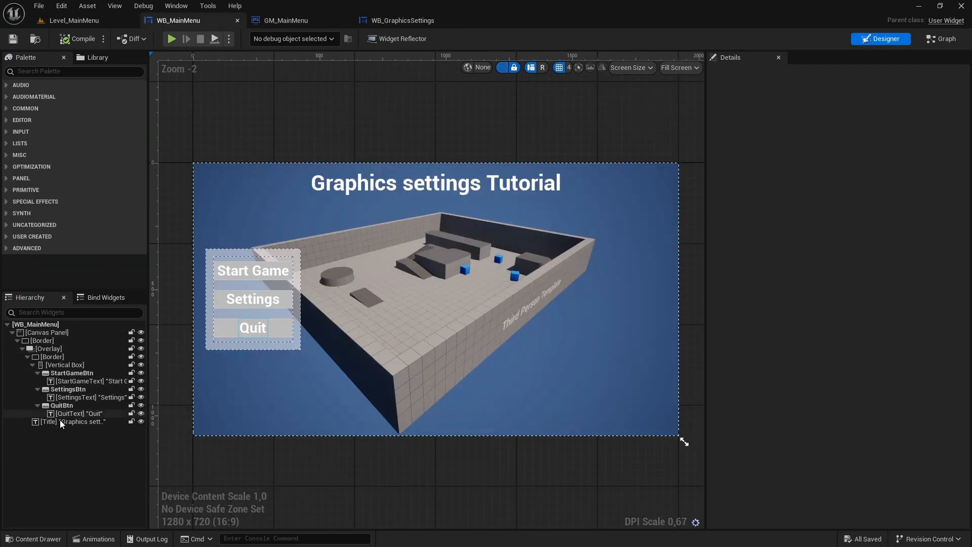
click(66, 390)
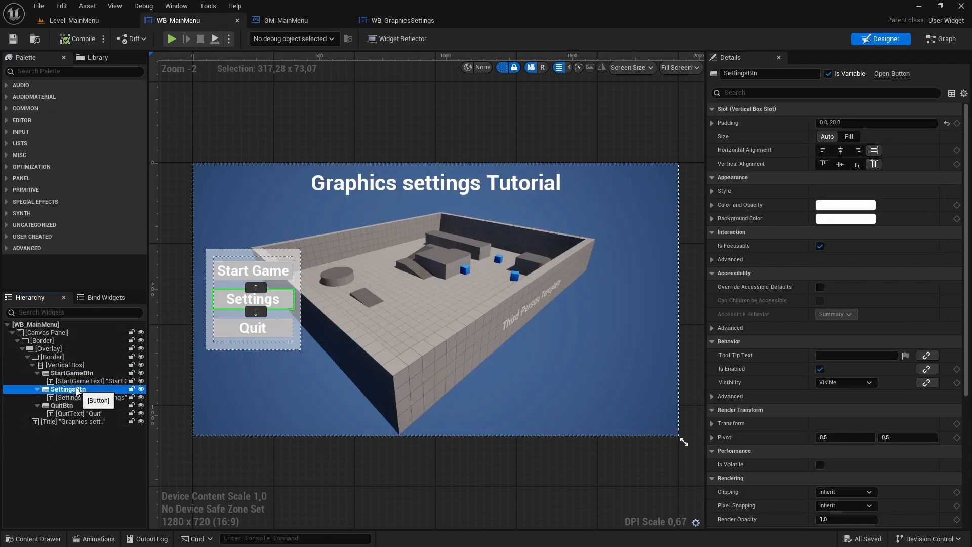
scroll(759, 395, down, 5)
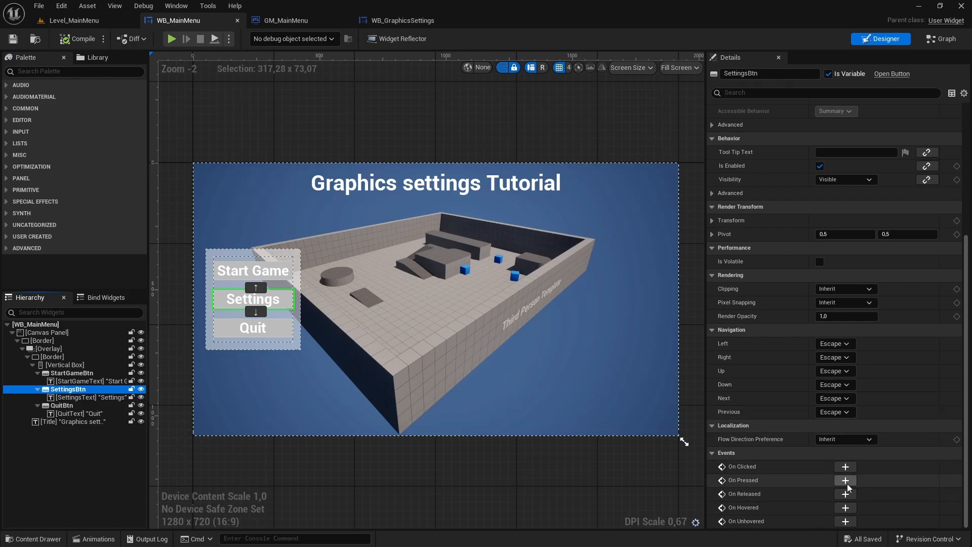
click(849, 467)
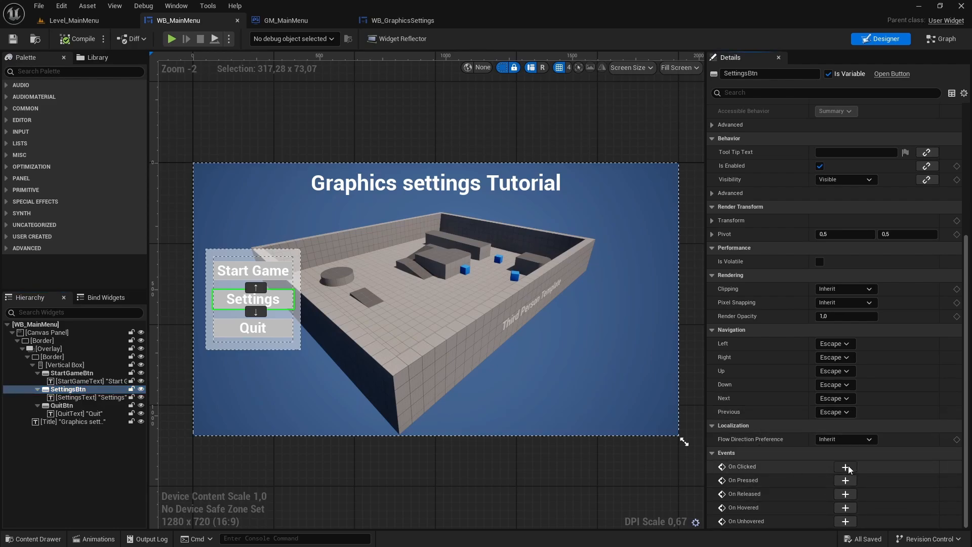
drag(499, 314, 502, 377)
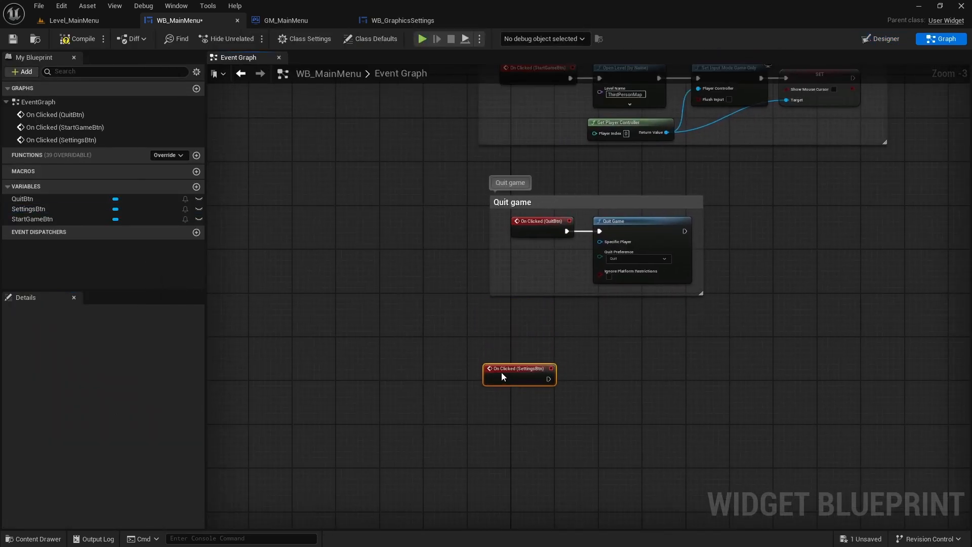
click(249, 183)
- Add a Create Widget node with class WB_GraphicsSettings, run from the On Clicked (SettingsBtn) event, and place it beside that event
right_drag(624, 342, 500, 262)
scroll(460, 272, up, 3)
right_drag(456, 342, 453, 290)
right_click(453, 290)
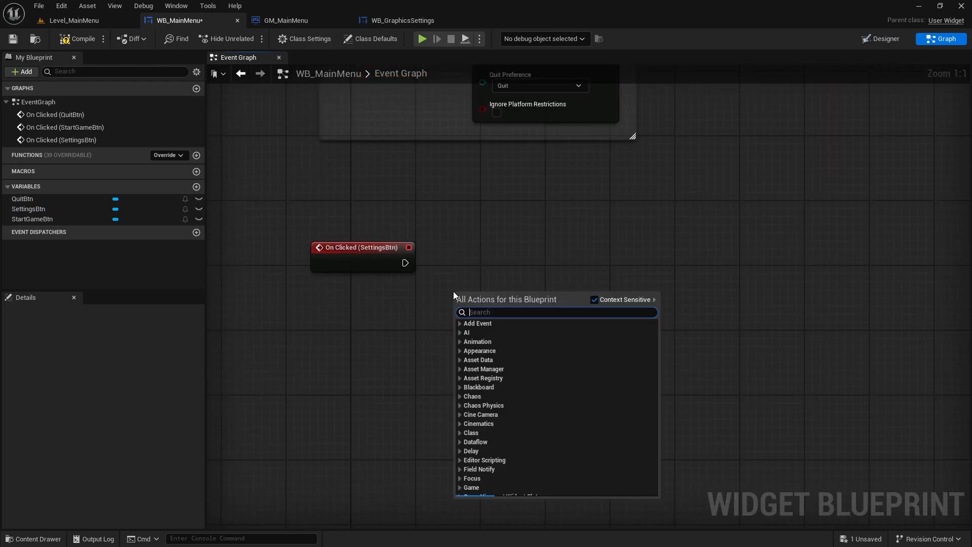
text(Create wid)
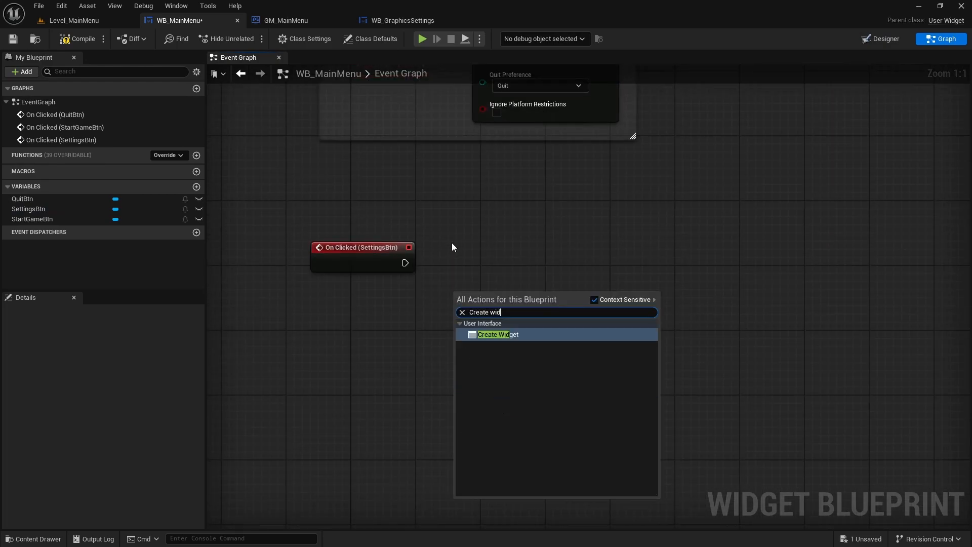
key(Return)
drag(458, 312, 405, 263)
drag(483, 300, 472, 250)
click(467, 238)
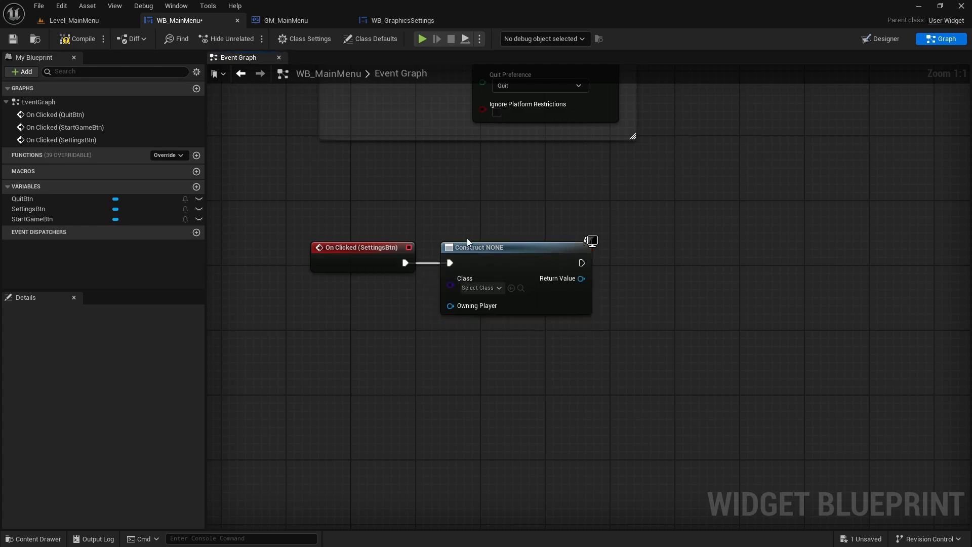
click(480, 288)
text(WB)
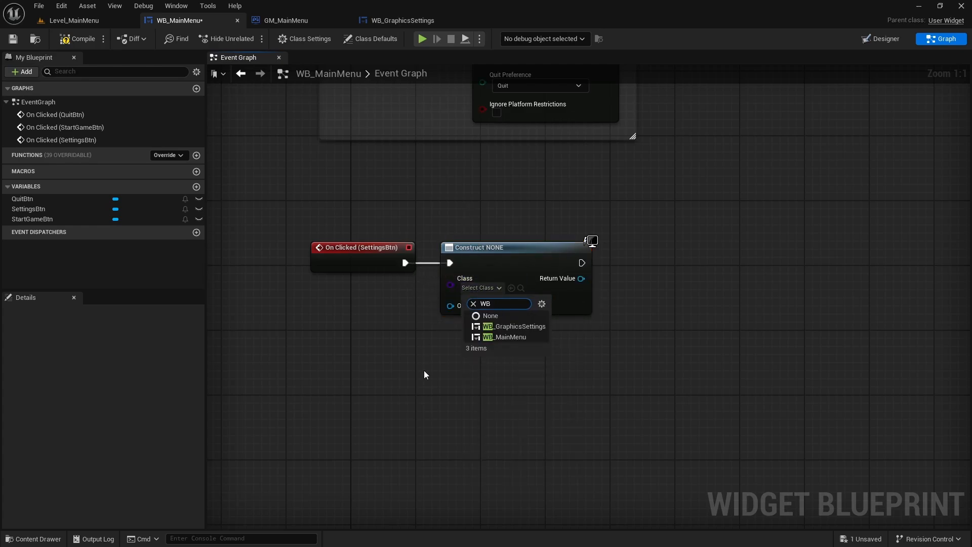
click(522, 328)
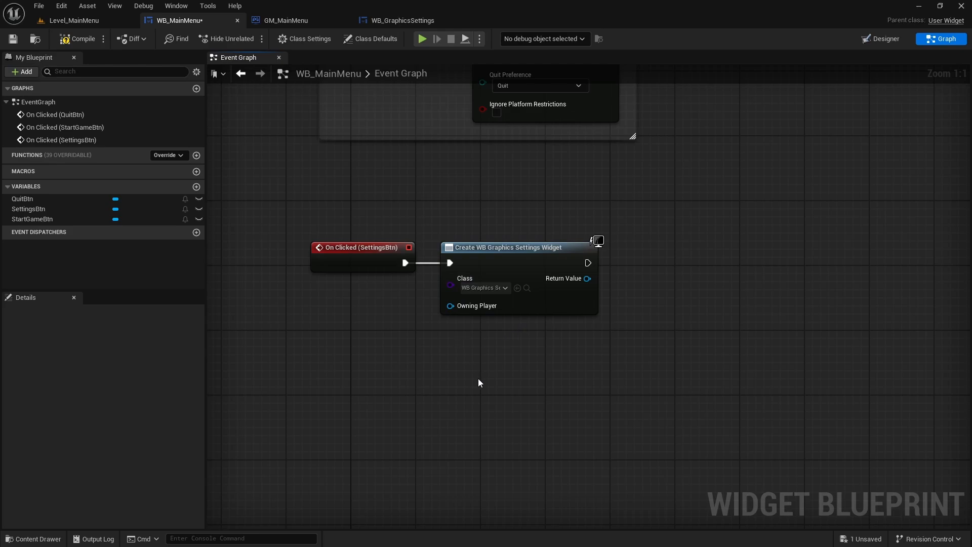
- Add a Get Player Controller node, connect it to the Create Widget node's Owning Player, and place it directly underneath
right_drag(478, 378, 485, 351)
right_click(485, 350)
text(Get)
text(player cont)
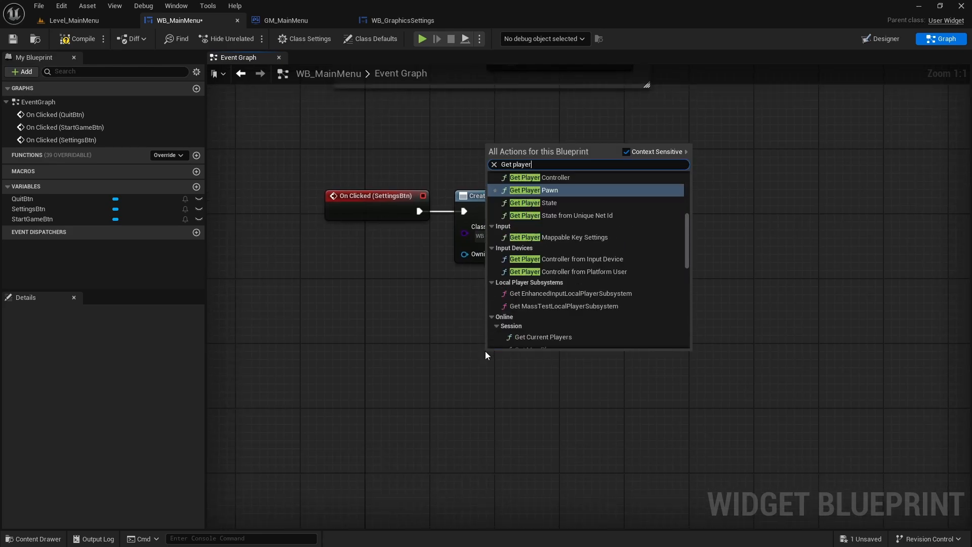
key(Return)
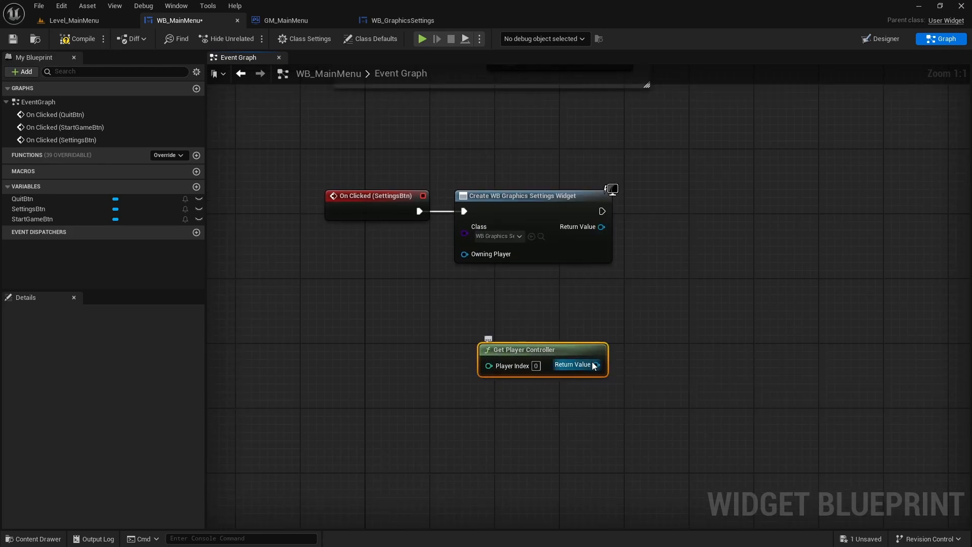
drag(597, 364, 464, 254)
drag(512, 351, 488, 278)
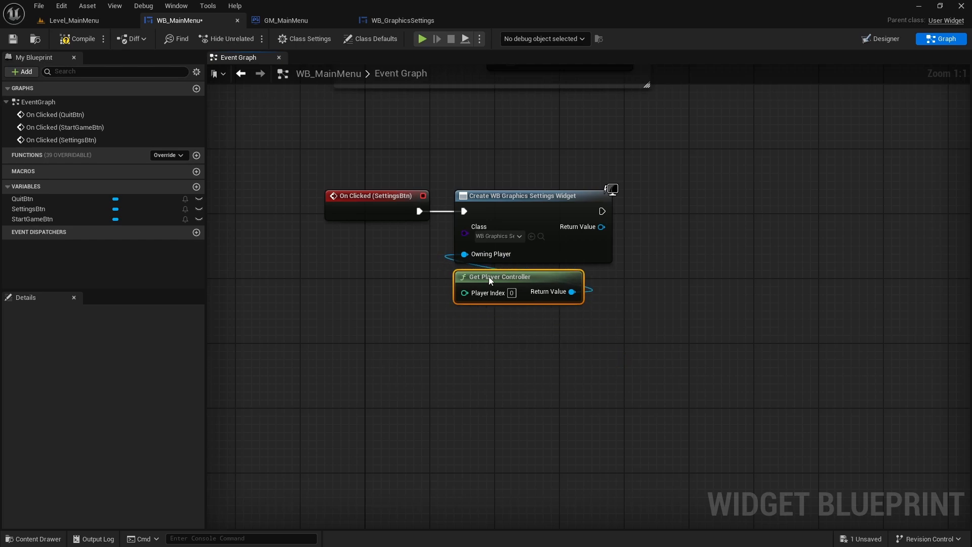
click(597, 342)
- Add an Add to Viewport node from the created widget's Return Value, straighten its connection, and save WB_MainMenu
right_drag(567, 245, 460, 336)
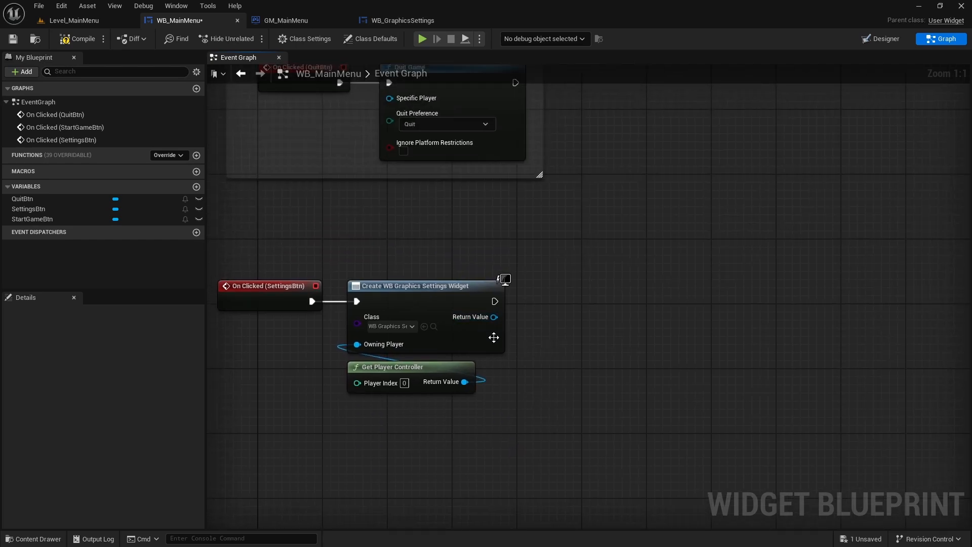
drag(494, 317, 535, 245)
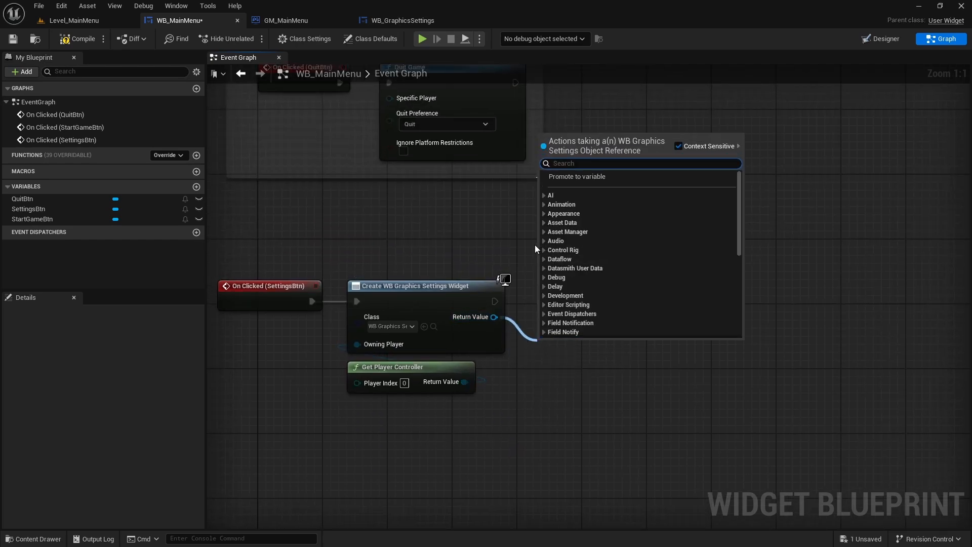
text(Add to view)
key(Return)
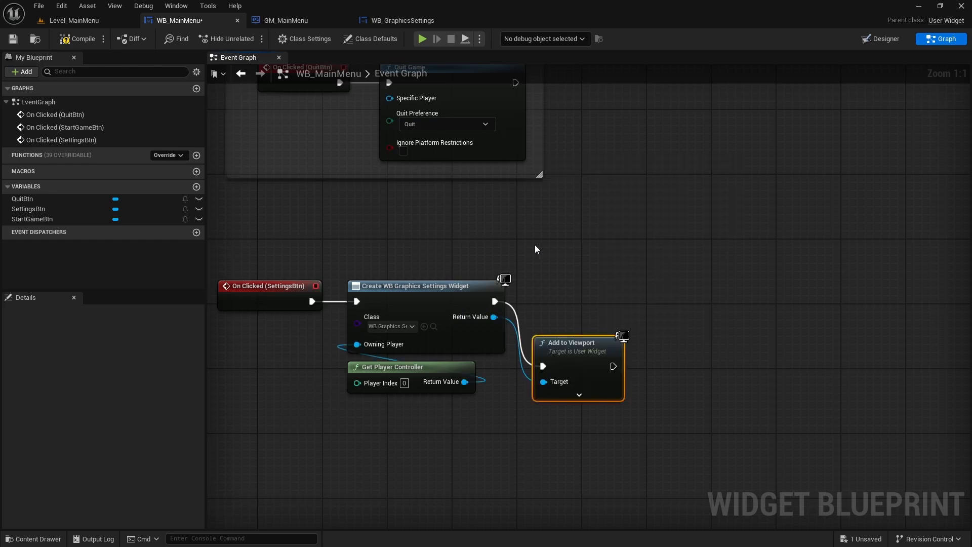
shift+click(439, 296)
key(q)
click(454, 244)
right_drag(454, 245, 534, 210)
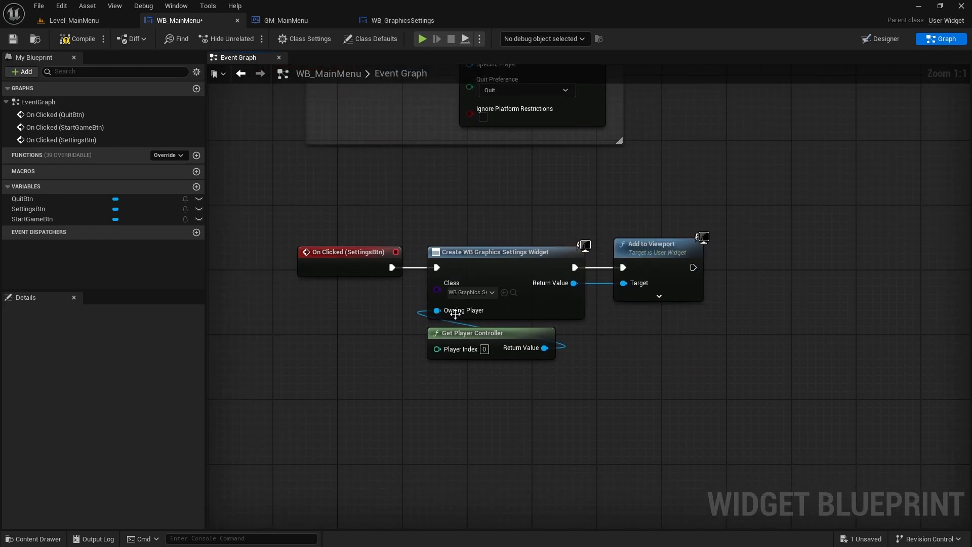
click(13, 42)
- Play Level_MainMenu full screen, open Settings several times to check for stacked menus, and quit the game
click(70, 23)
key(F11)
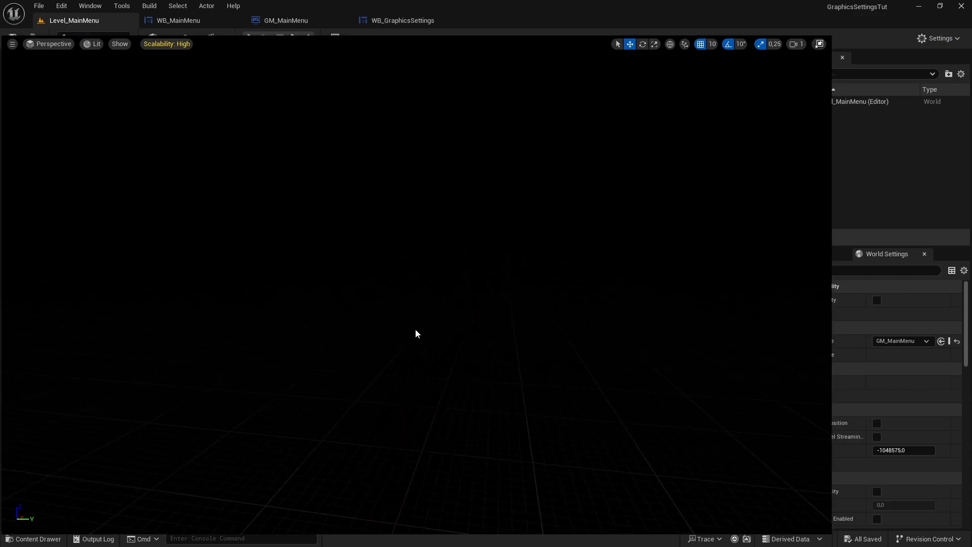
key(alt+p)
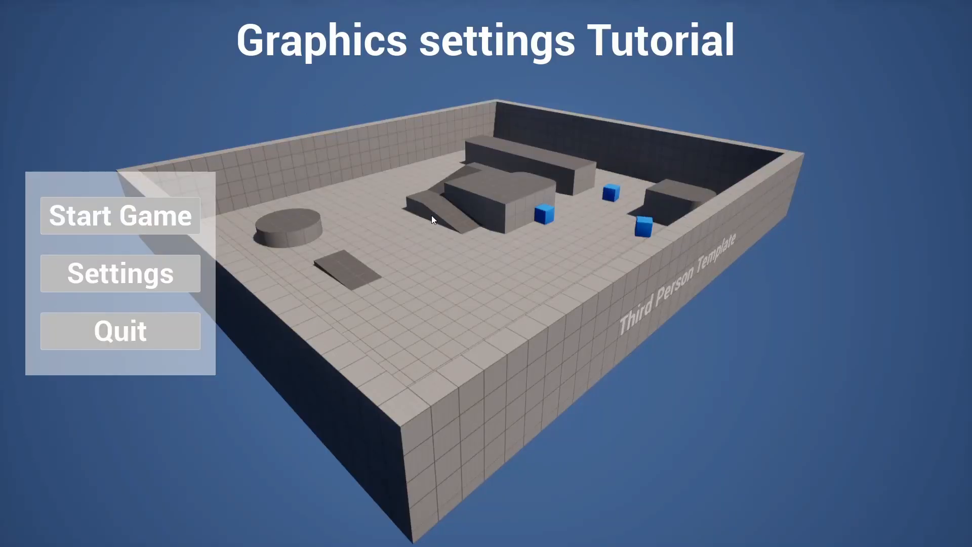
click(152, 287)
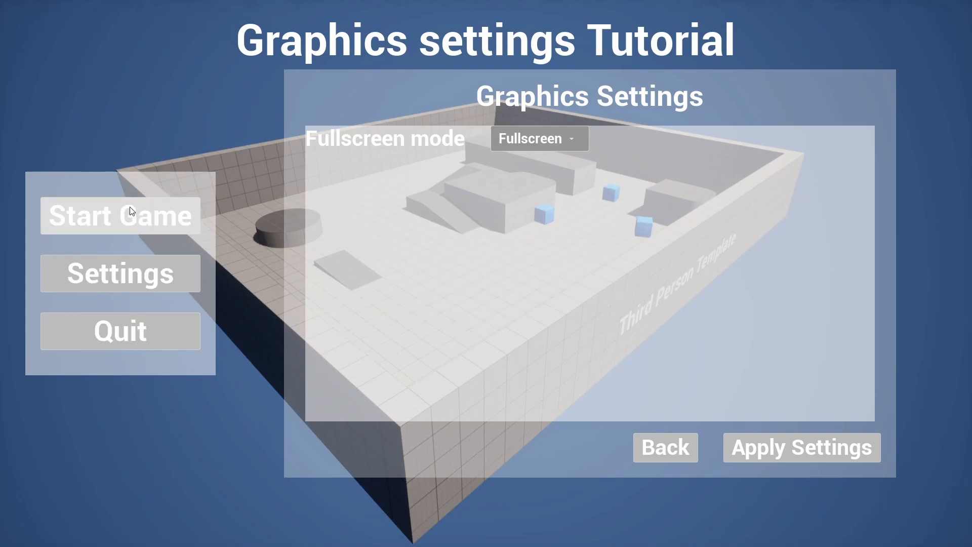
click(112, 273)
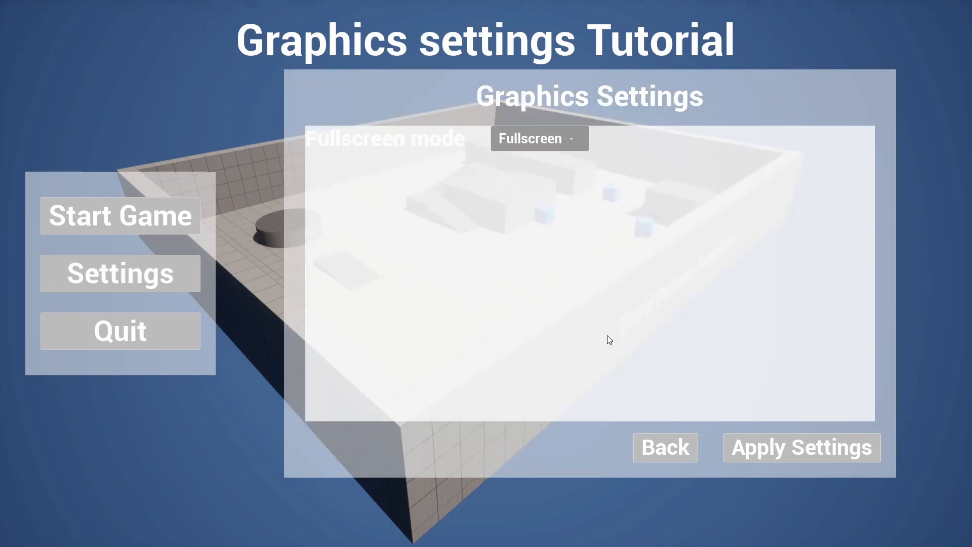
click(175, 285)
click(167, 278)
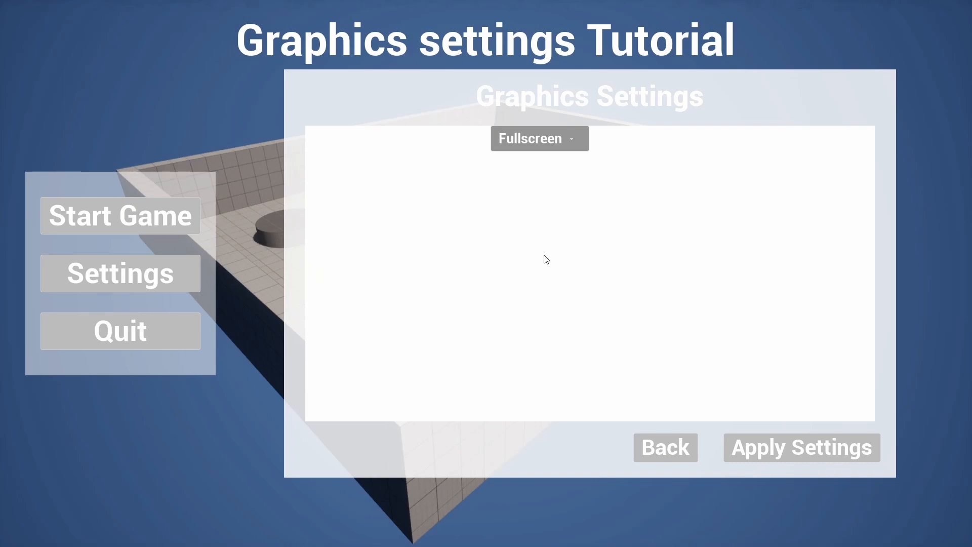
click(190, 325)
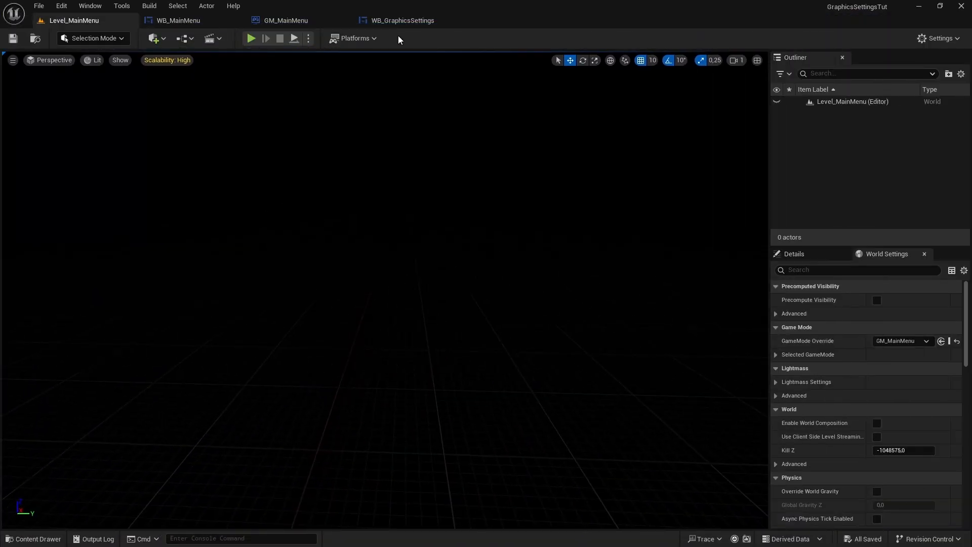
- Set the root WB_GraphicsSettings widget's visibility to Visible, then compile and save it
click(409, 23)
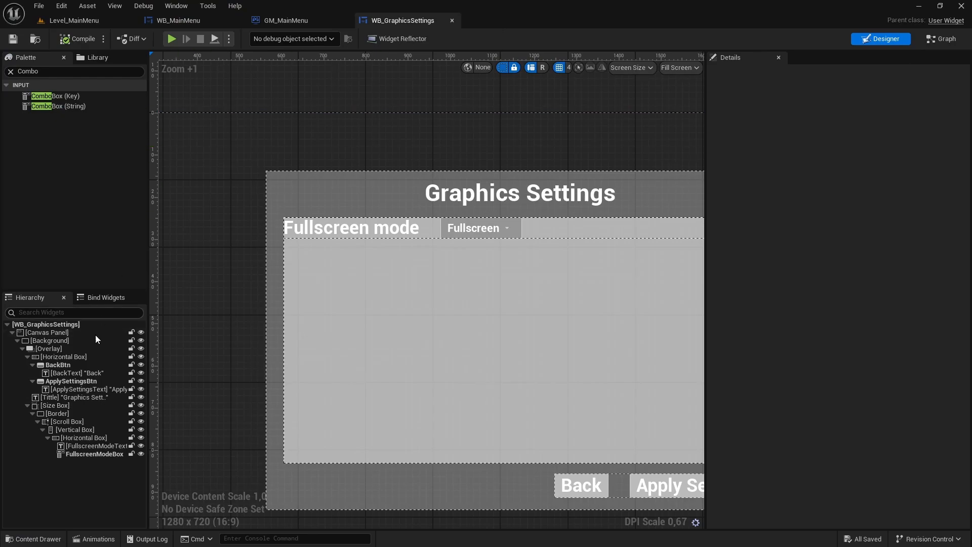
click(53, 326)
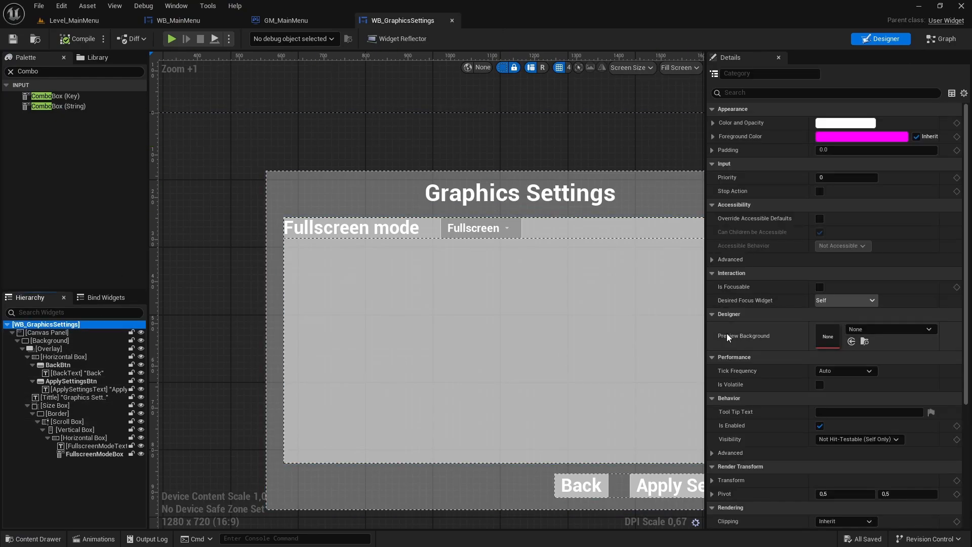
scroll(761, 312, down, 3)
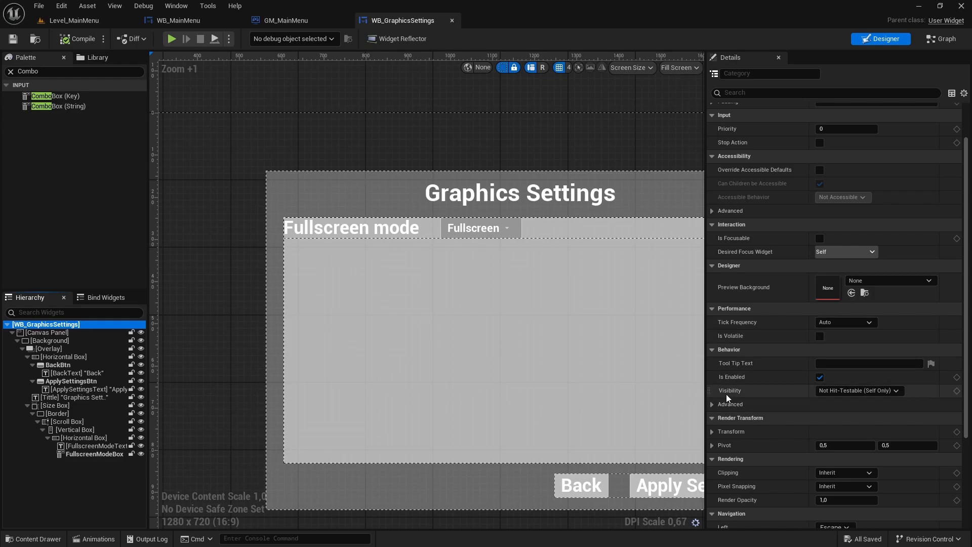
click(840, 390)
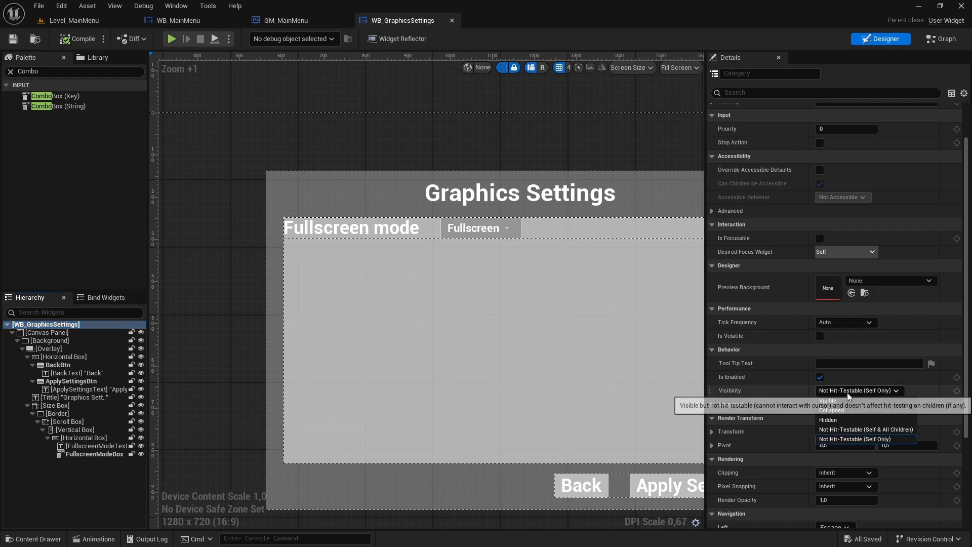
click(826, 401)
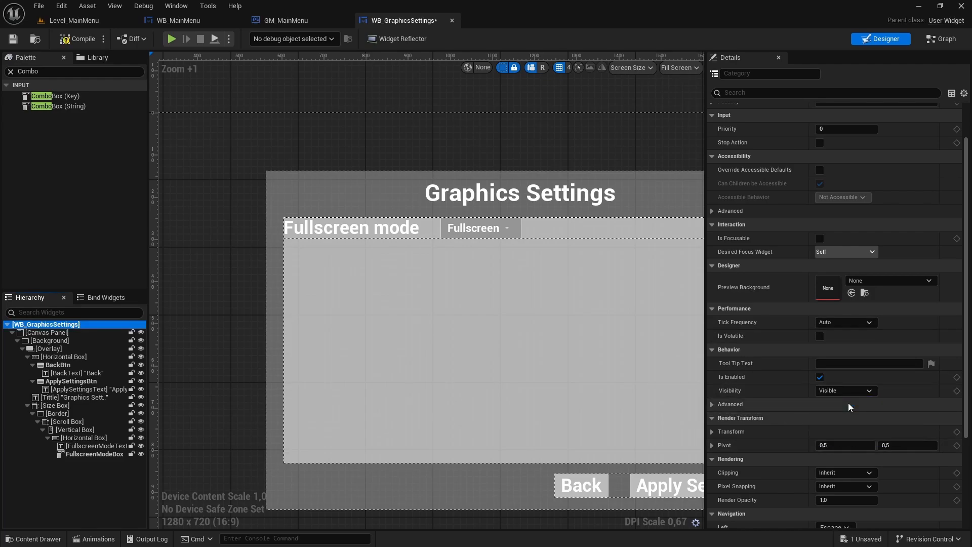
click(73, 39)
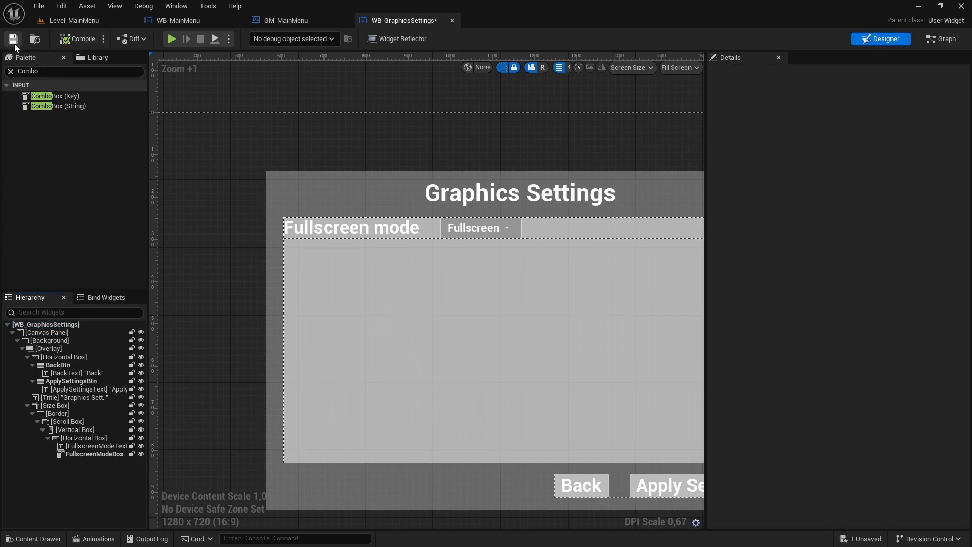
click(13, 39)
- Play Level_MainMenu full screen again and open the graphics settings from the main menu
click(75, 21)
key(F11)
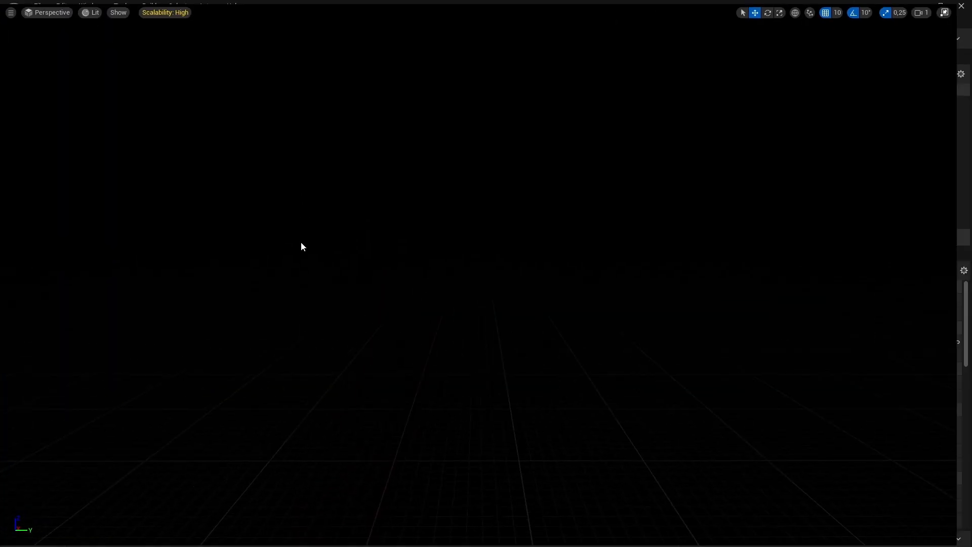
key(alt+p)
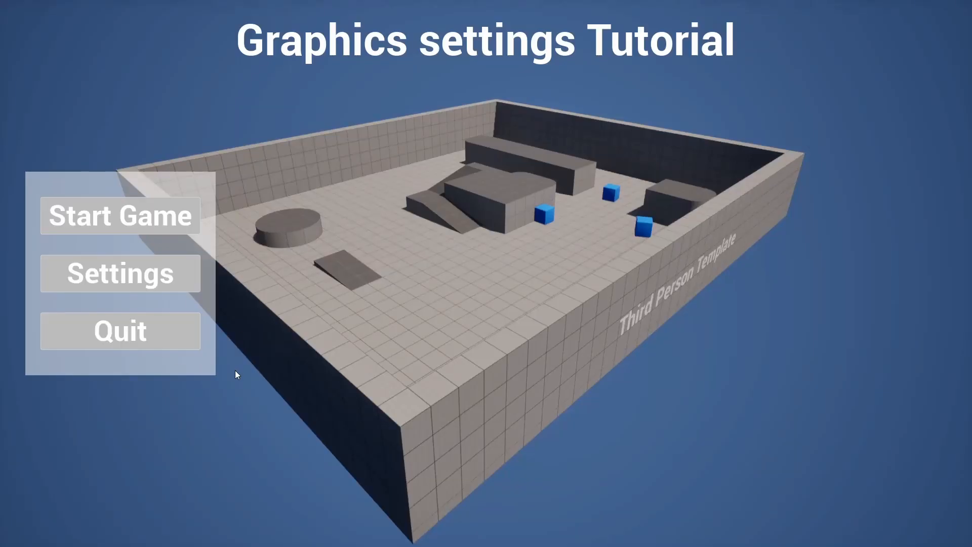
click(105, 278)
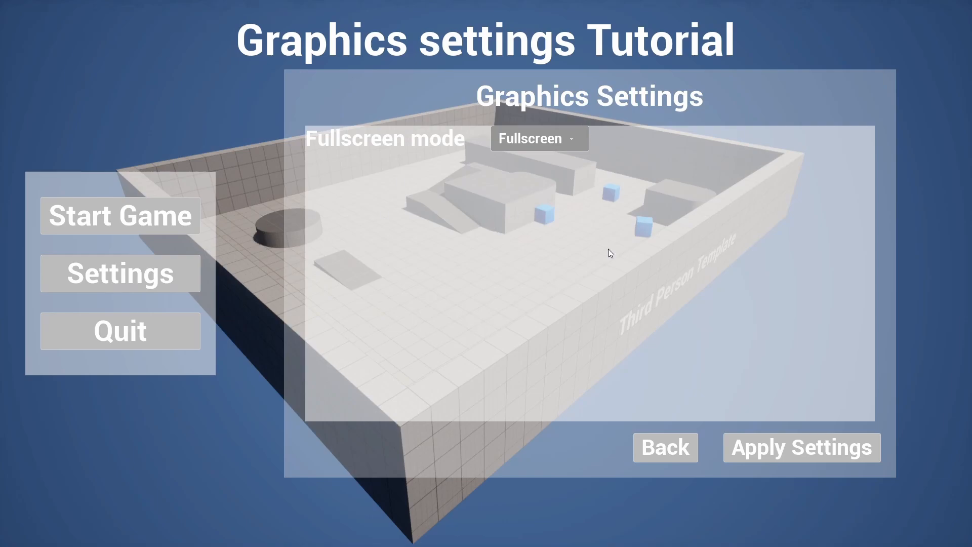
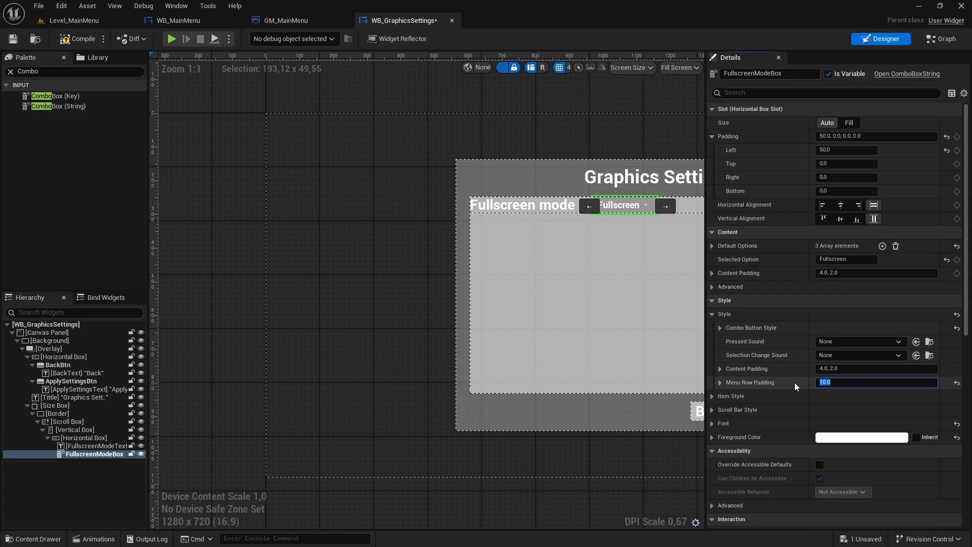
- Save WB_GraphicsSettings, then play Level_MainMenu full screen and inspect the Fullscreen mode dropdown list in the graphics settings
click(13, 39)
click(74, 20)
key(F11)
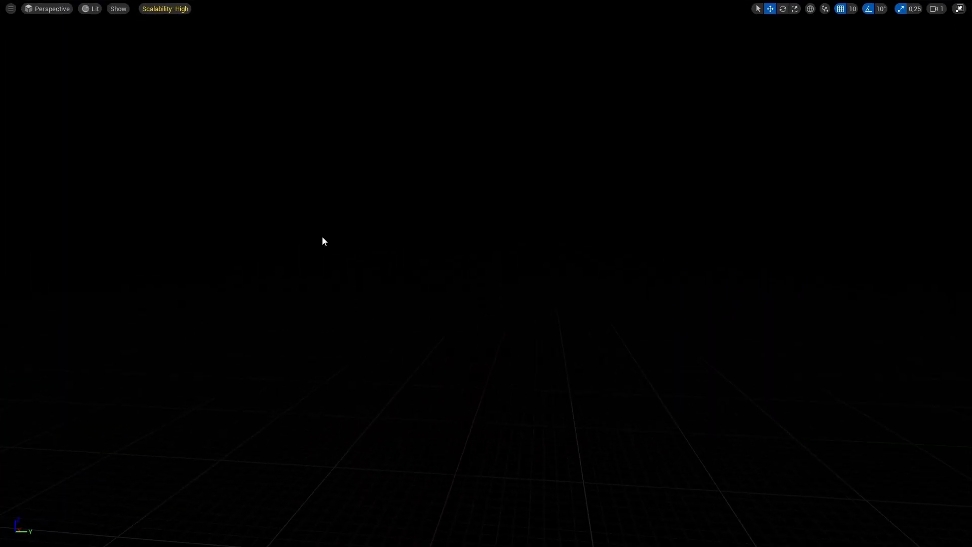
key(alt+p)
click(169, 276)
click(536, 138)
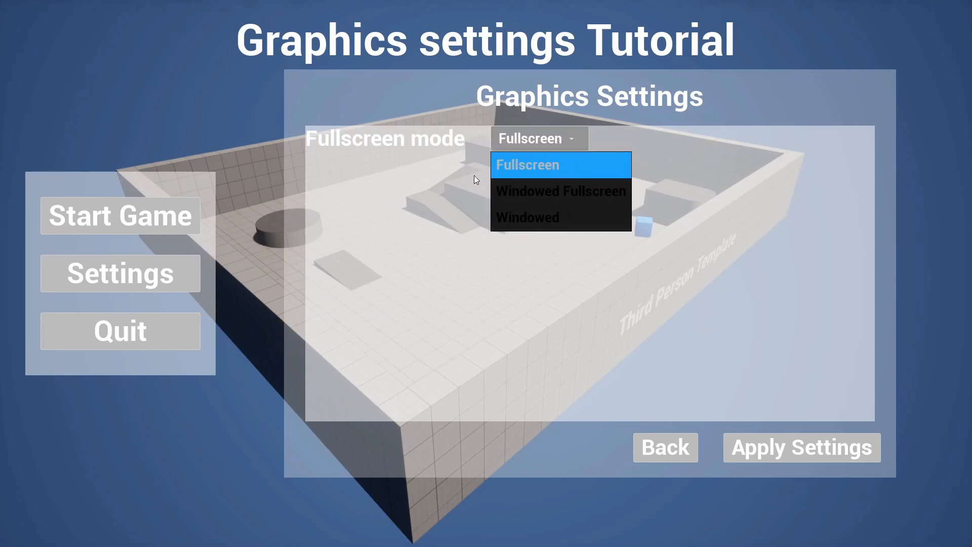
click(614, 302)
click(561, 148)
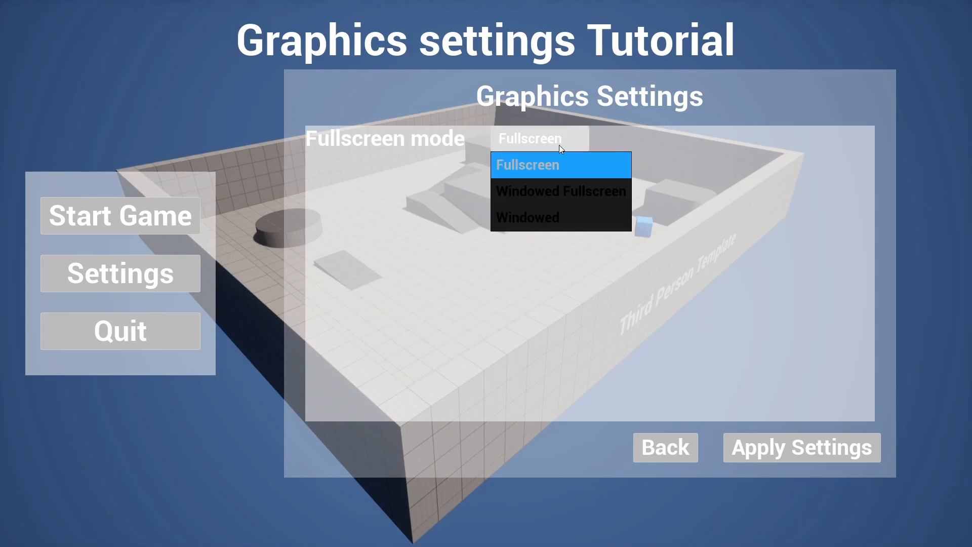
click(659, 440)
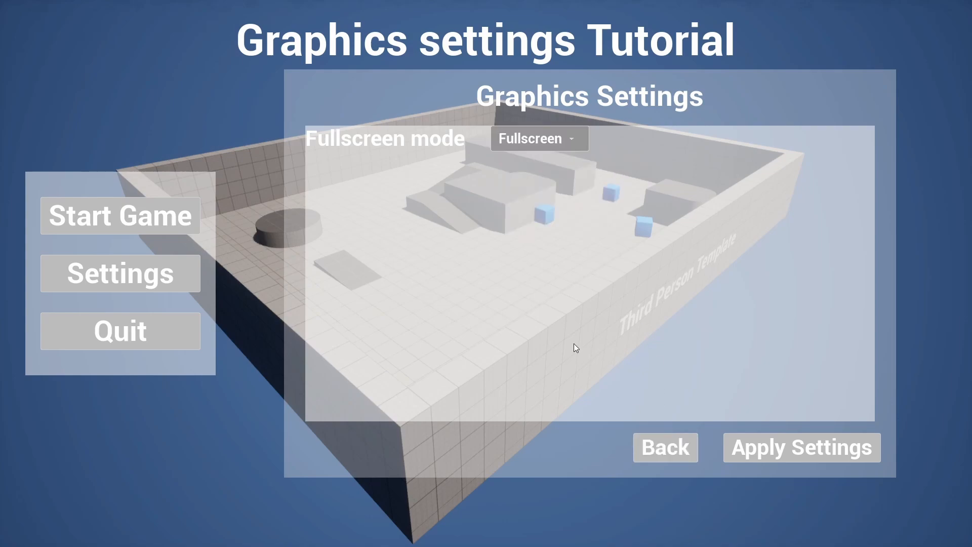
key(Escape)
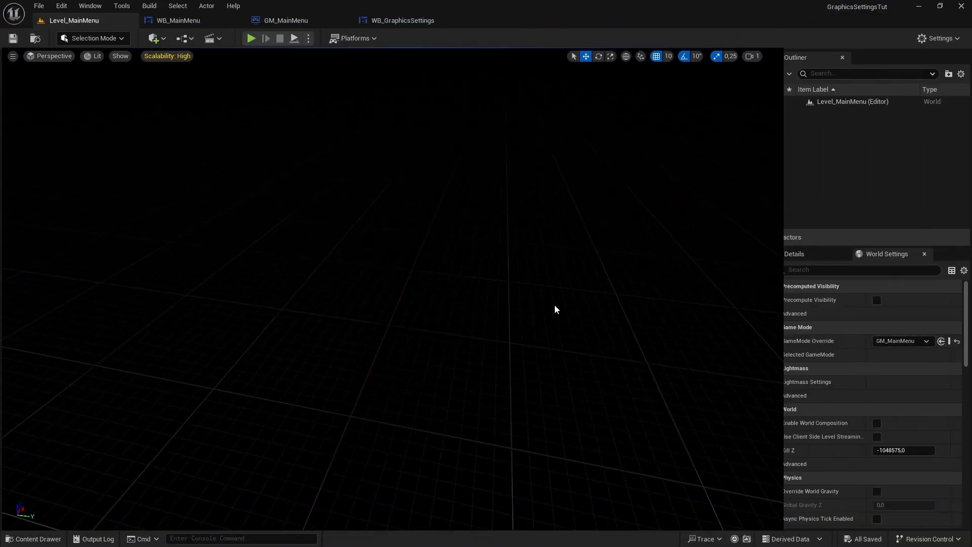
- Copy the Hex sRGB value of the Normal button tint from FullscreenModeBox's combo button style in WB_GraphicsSettings
click(402, 22)
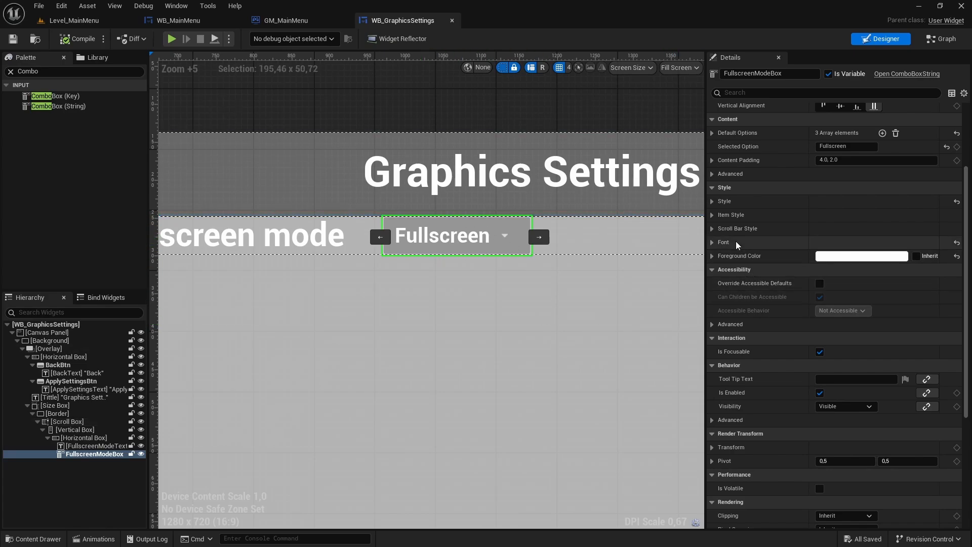
click(712, 201)
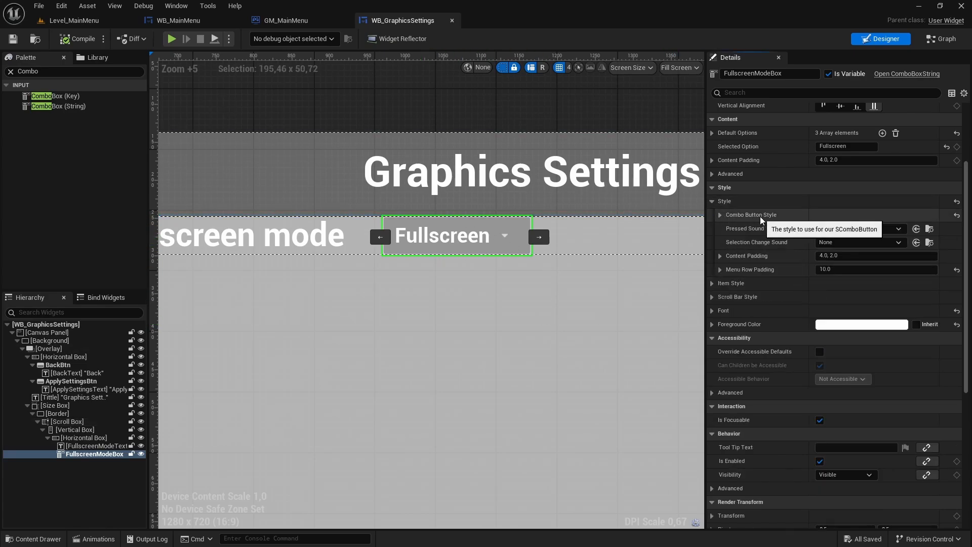
click(720, 215)
click(728, 229)
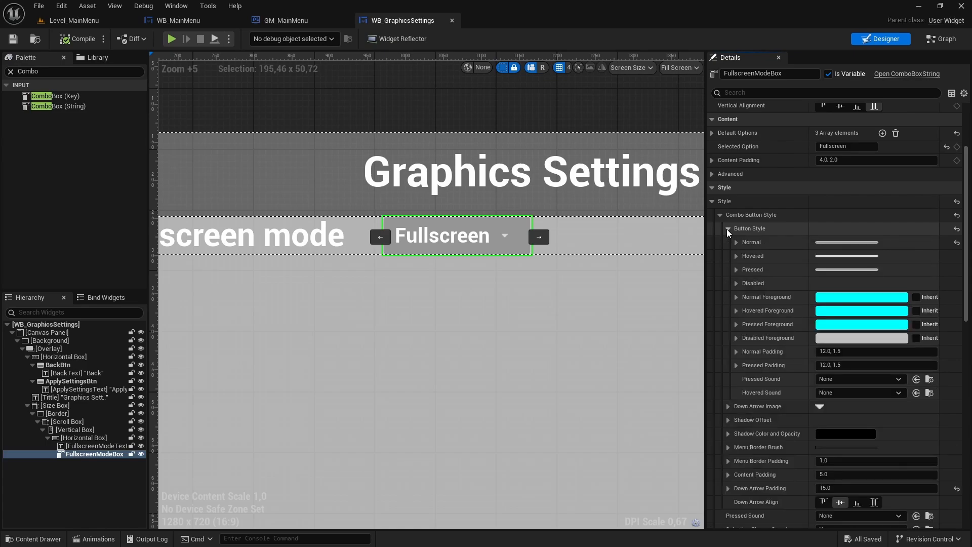
click(736, 242)
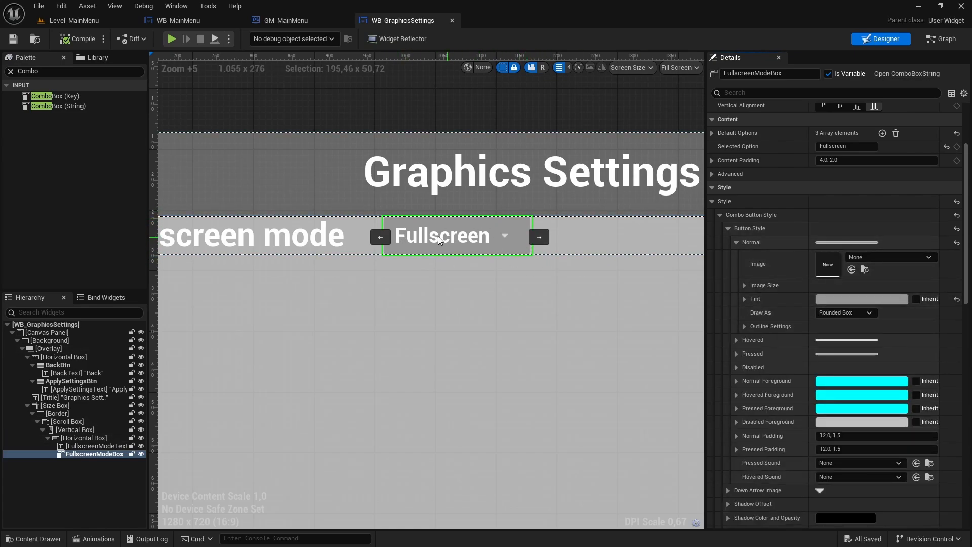
click(835, 298)
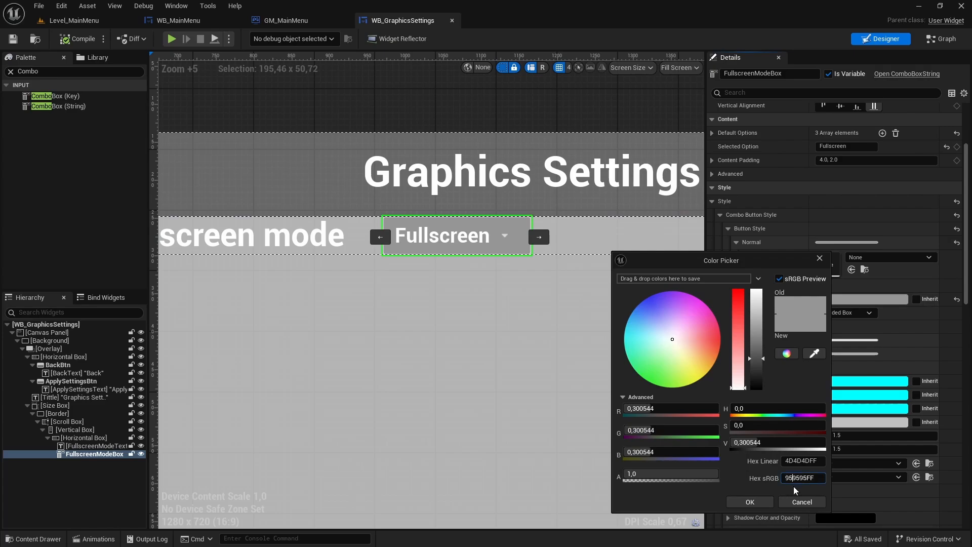
double_click(805, 478)
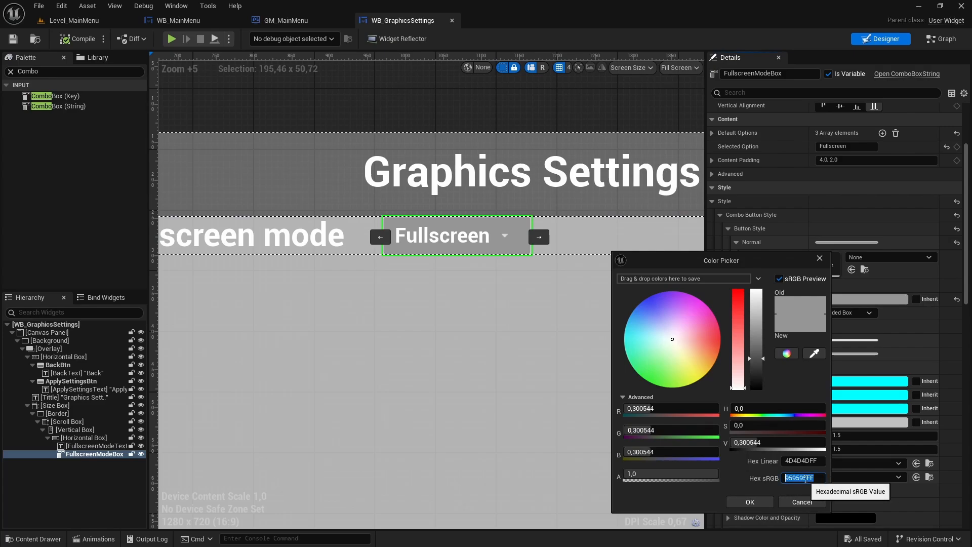
click(756, 502)
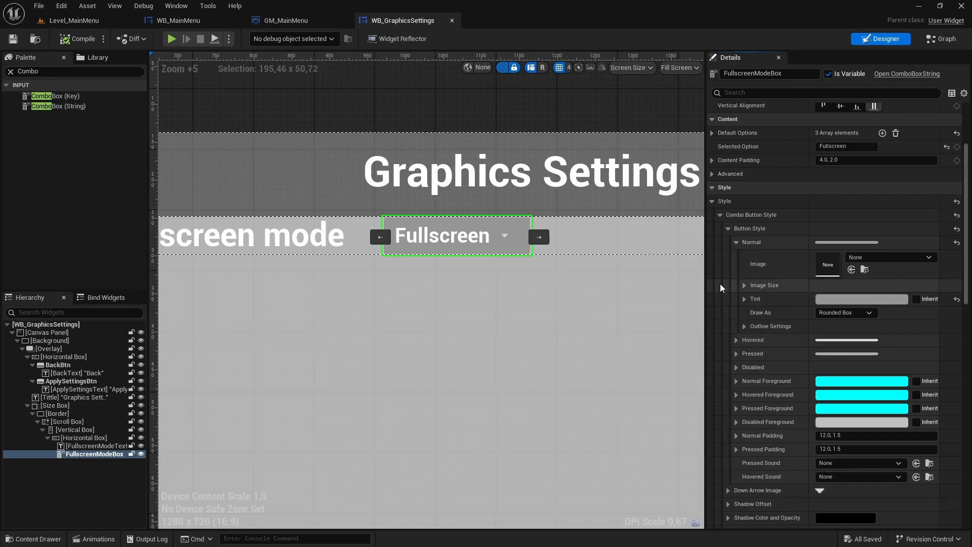
click(736, 242)
click(728, 228)
click(720, 215)
click(713, 201)
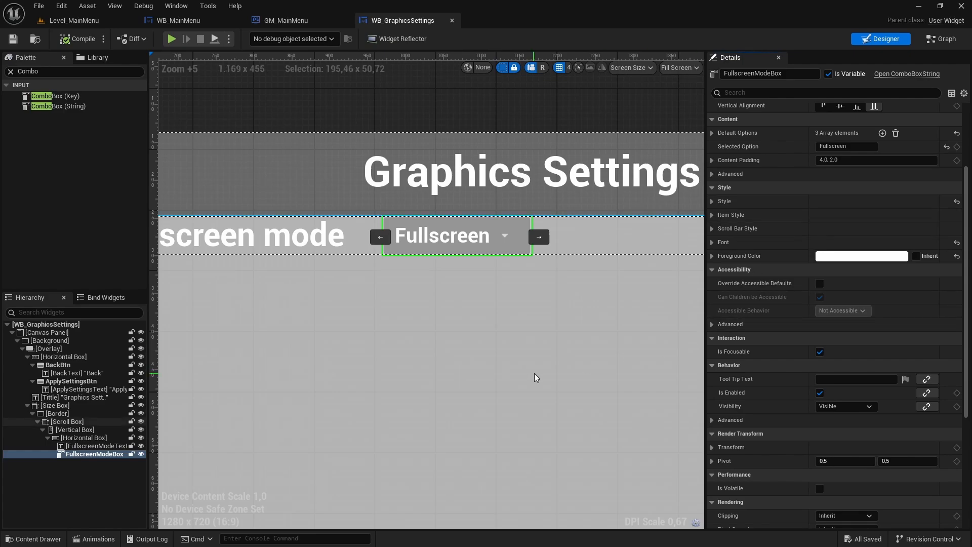
- In FullscreenModeBox's item style, tint the Even Row Background Brush with Hex sRGB 959595FF and draw it as Image
click(713, 215)
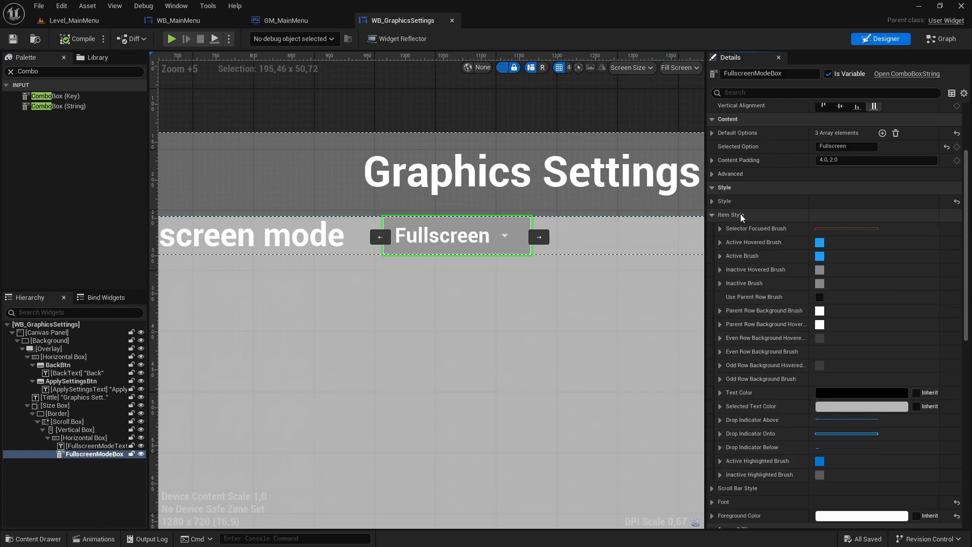
scroll(765, 314, down, 2)
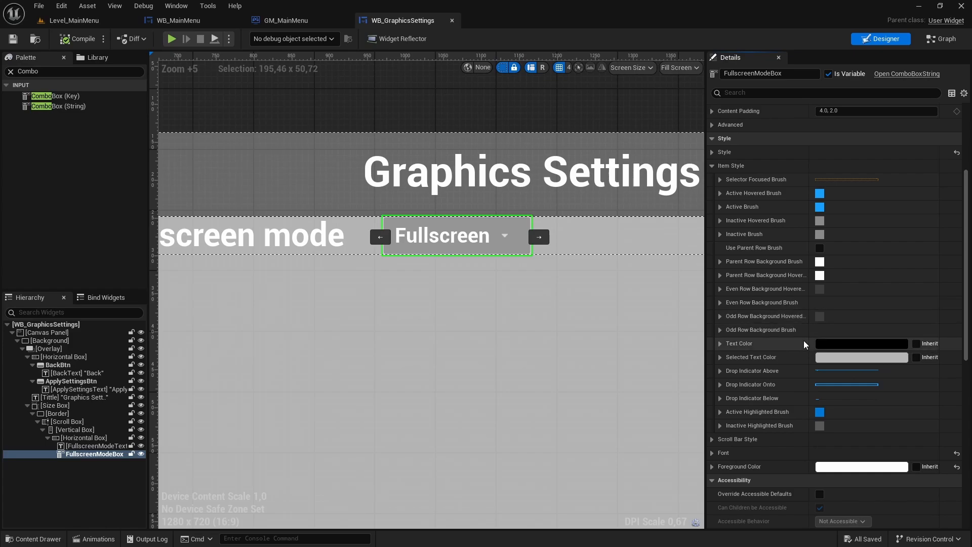
click(720, 302)
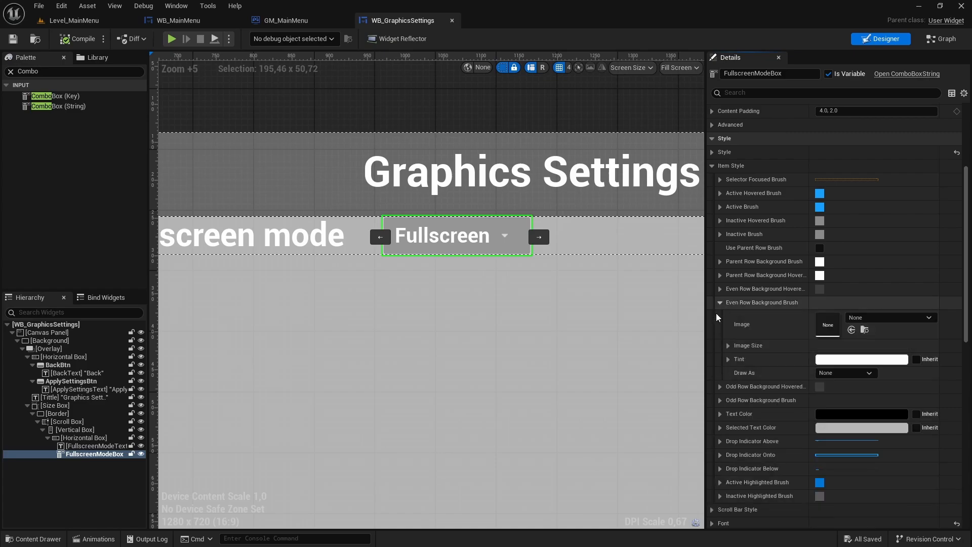
click(819, 360)
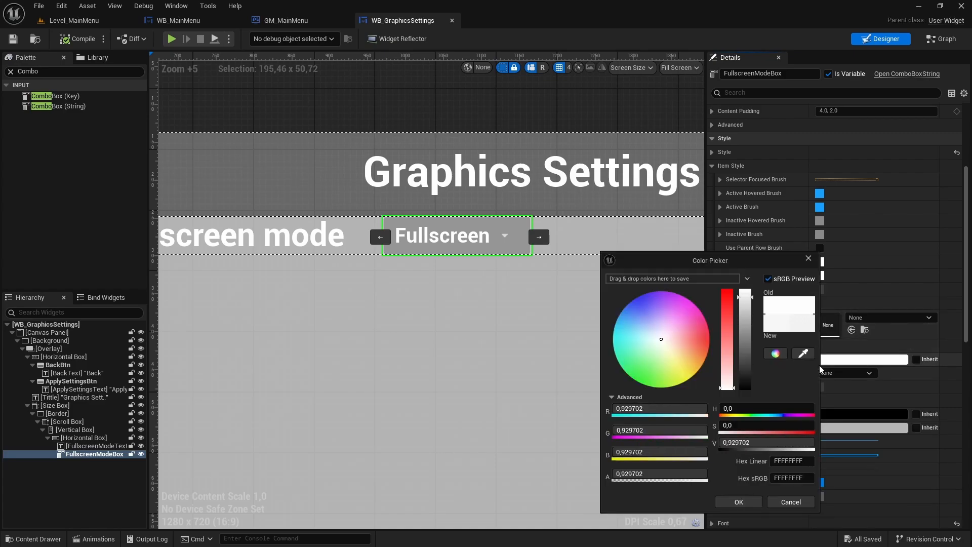
click(785, 479)
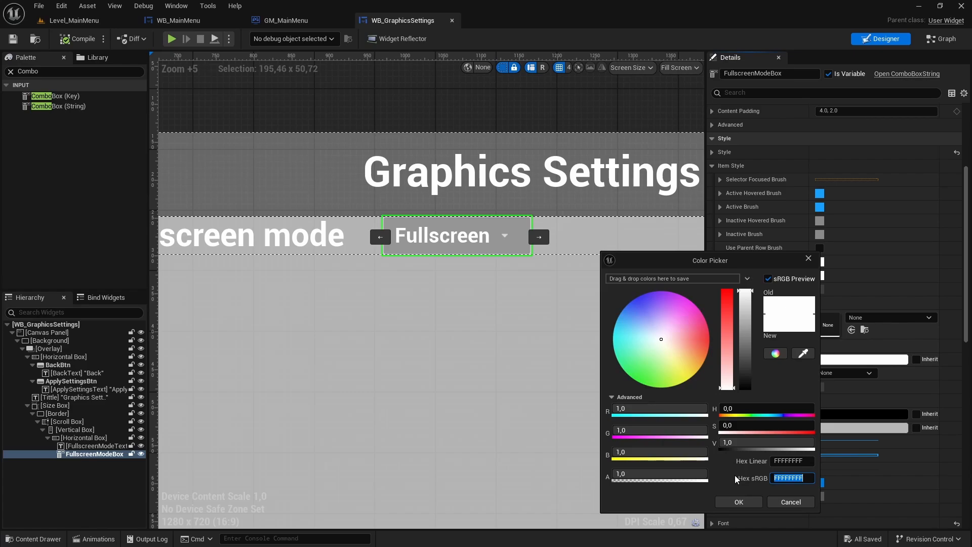
text(959595)
key(Return)
click(739, 502)
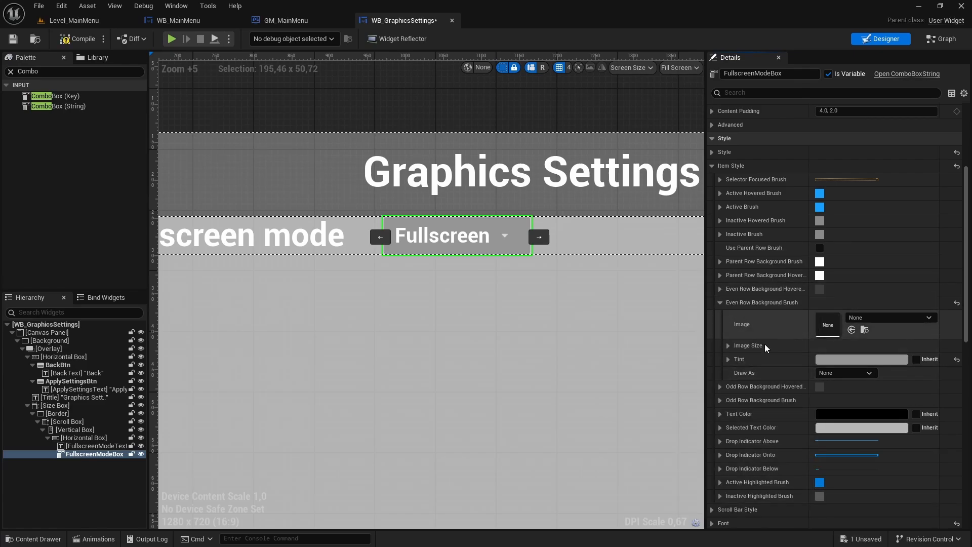
click(824, 373)
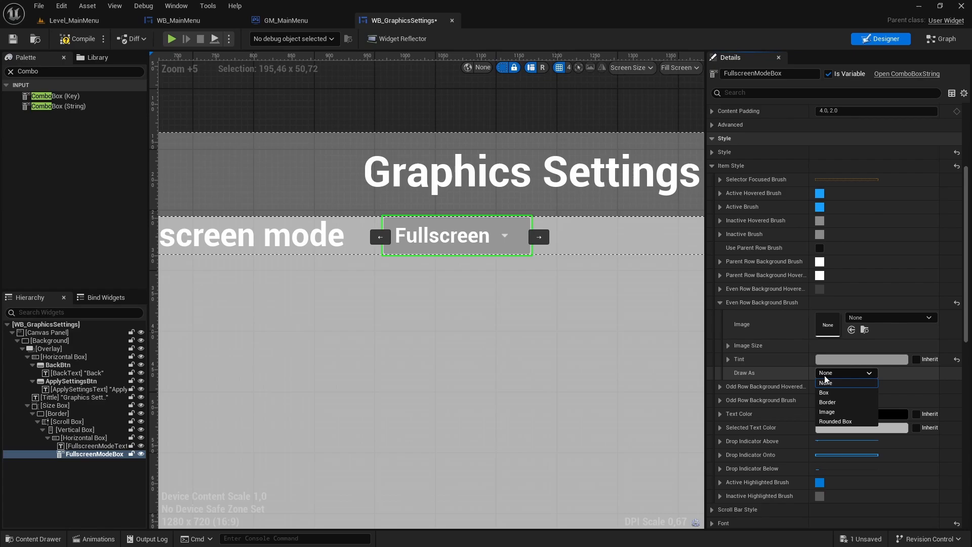
click(829, 413)
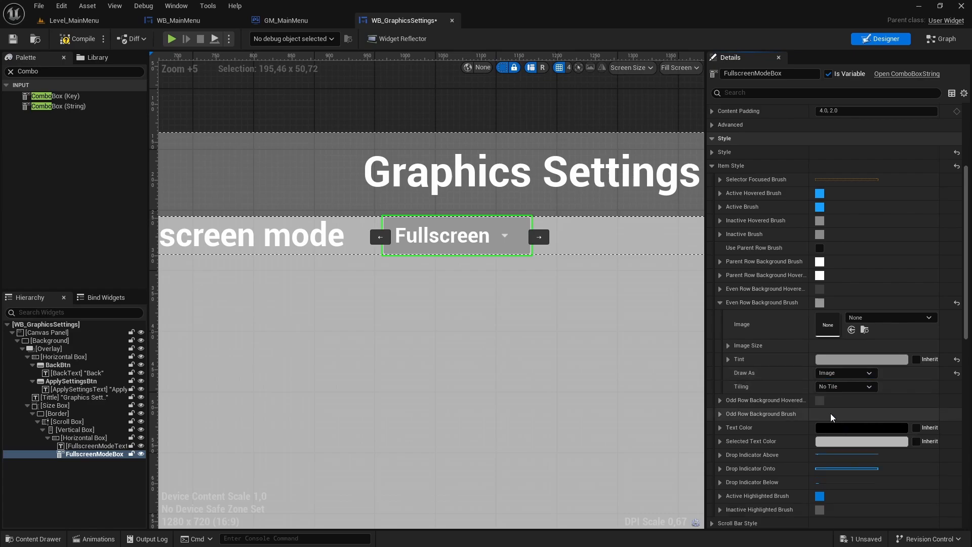
click(719, 302)
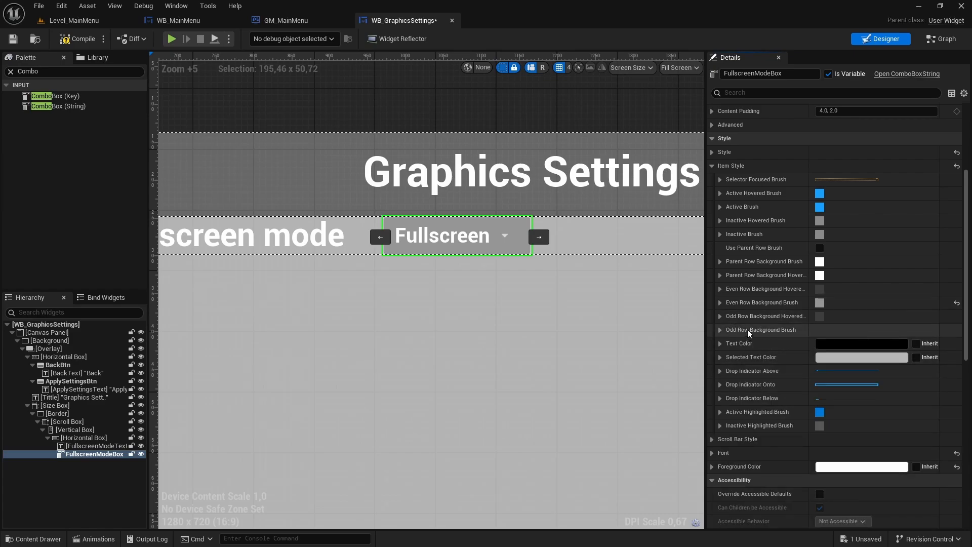
- Tint the Odd Row Background Brush with the copied 959595FF color, draw it as Image, and save WB_GraphicsSettings
click(720, 329)
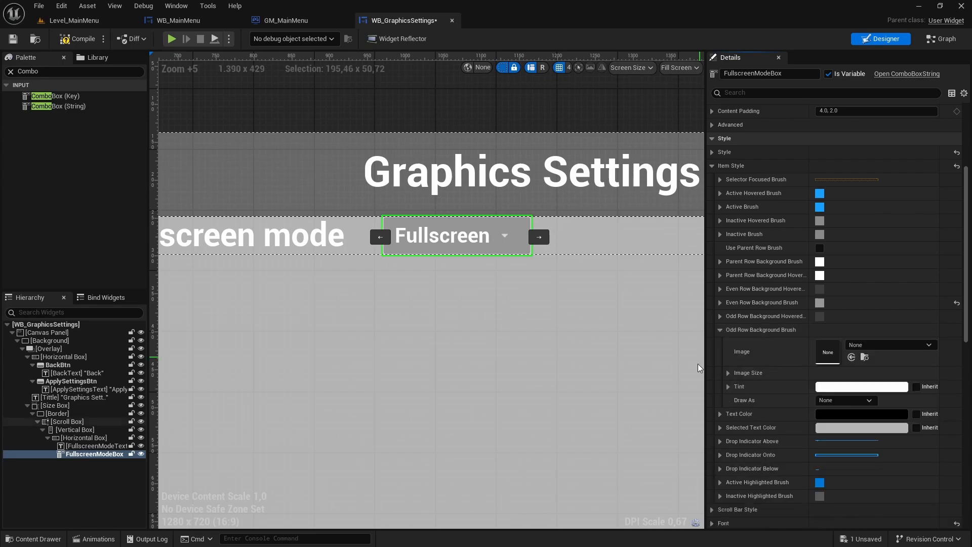
click(838, 387)
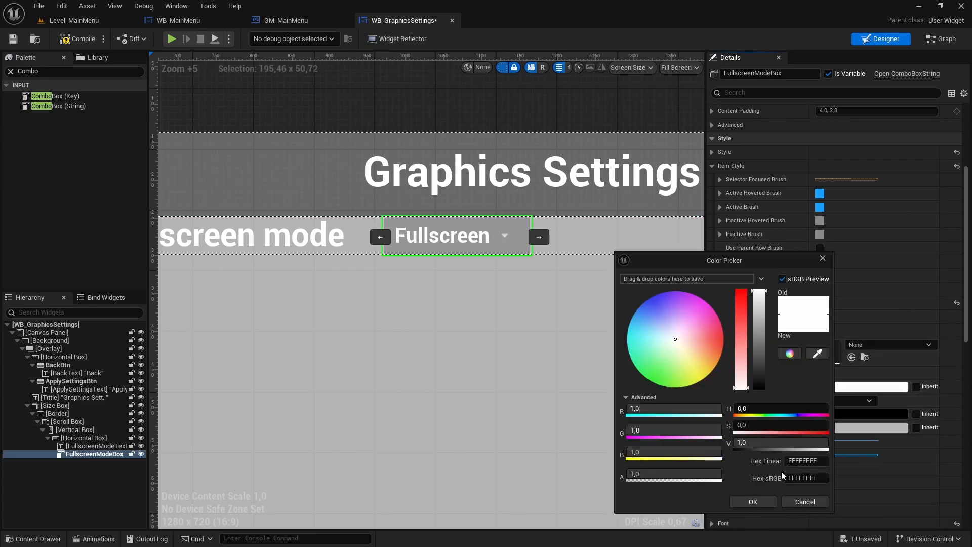
click(799, 478)
key(ctrl+v)
key(Return)
click(750, 499)
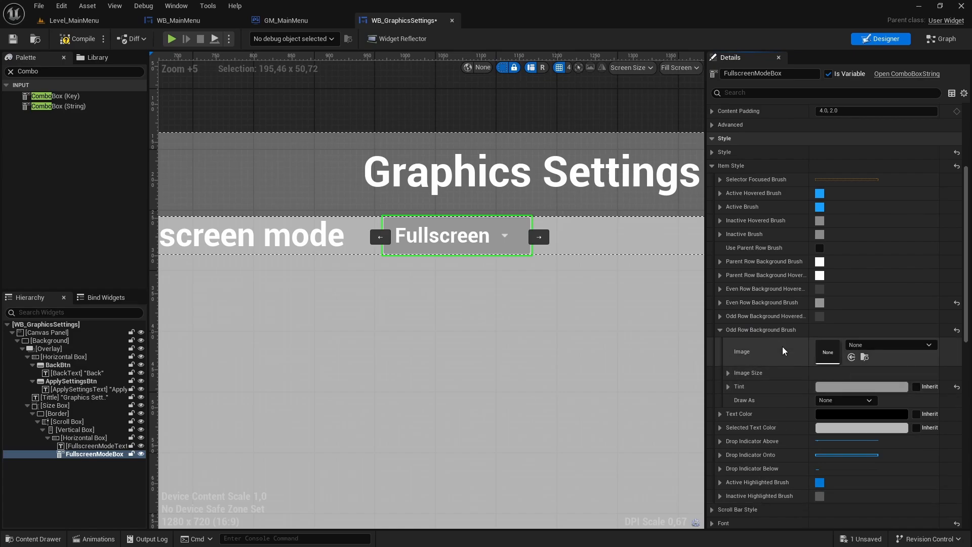
click(823, 401)
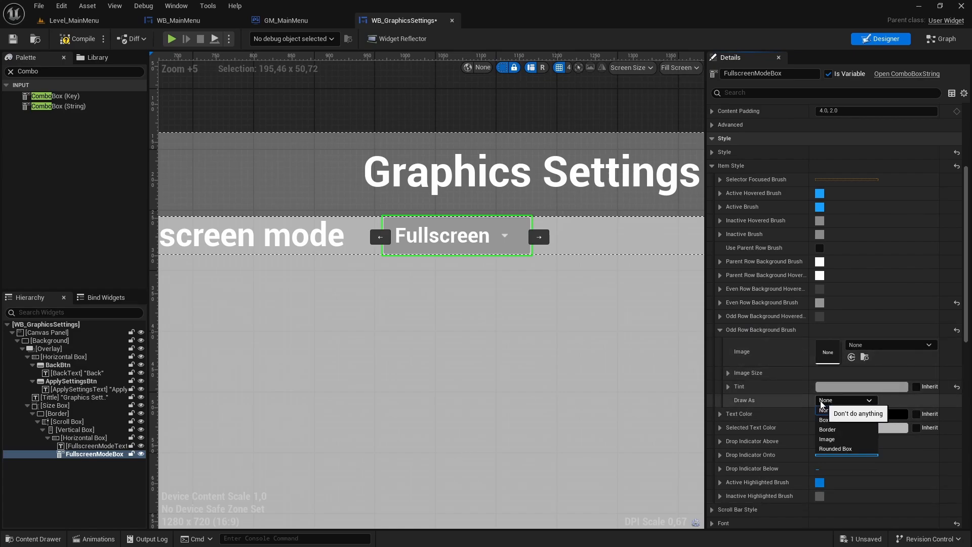
click(827, 440)
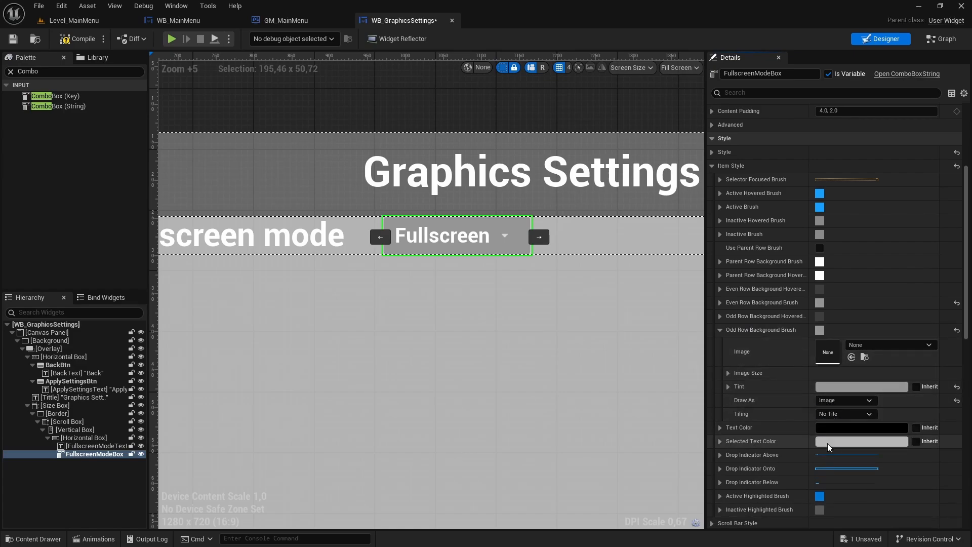
click(13, 40)
- Play Level_MainMenu full screen and check the row colors of the Fullscreen mode dropdown list in the graphics settings
click(81, 21)
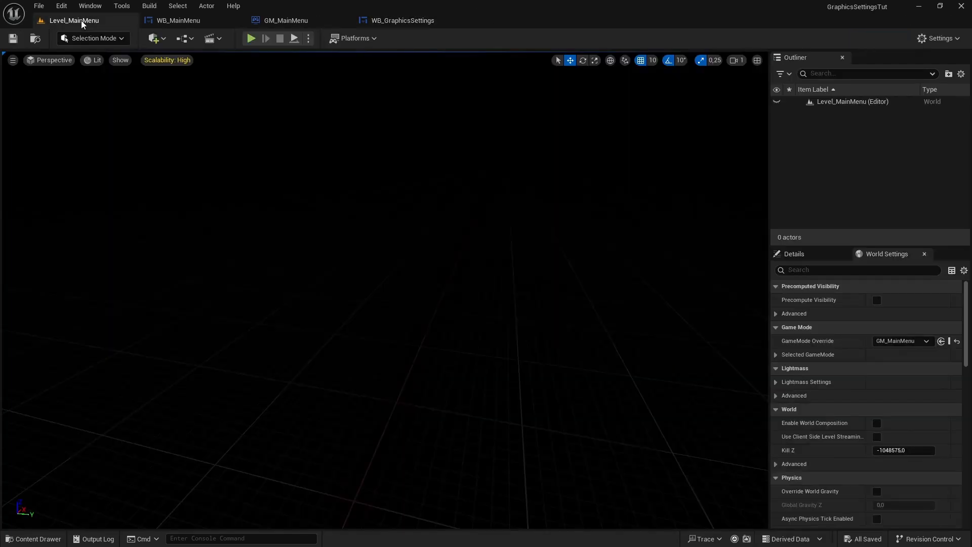
key(F11)
key(alt+p)
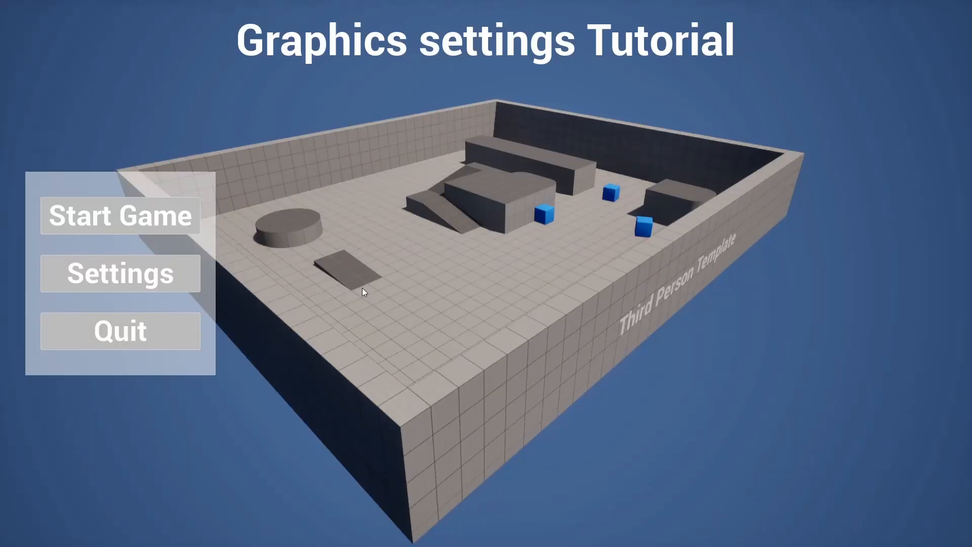
click(184, 291)
click(531, 136)
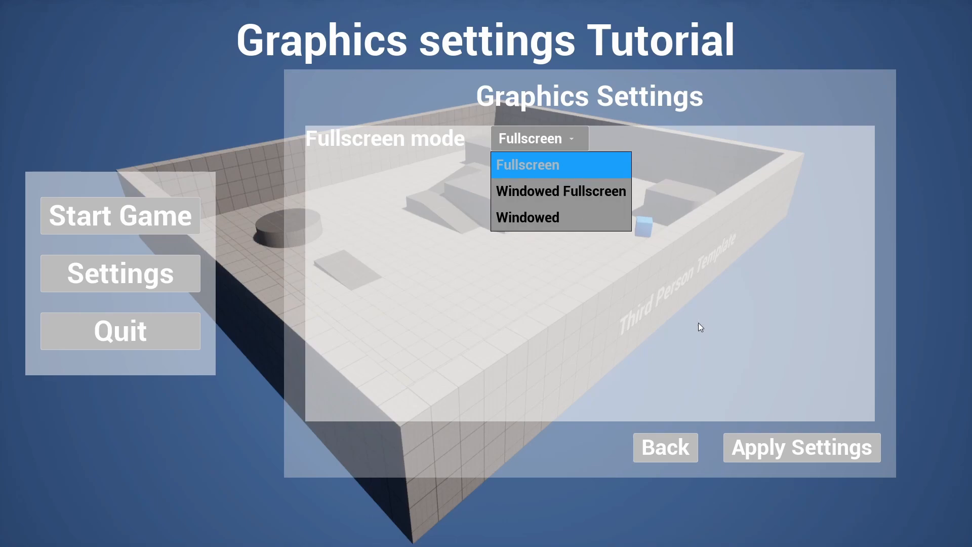
click(681, 318)
key(Escape)
mouse_move(681, 318)
right_down()
mouse_move(650, 334)
mouse_move(678, 332)
right_up()
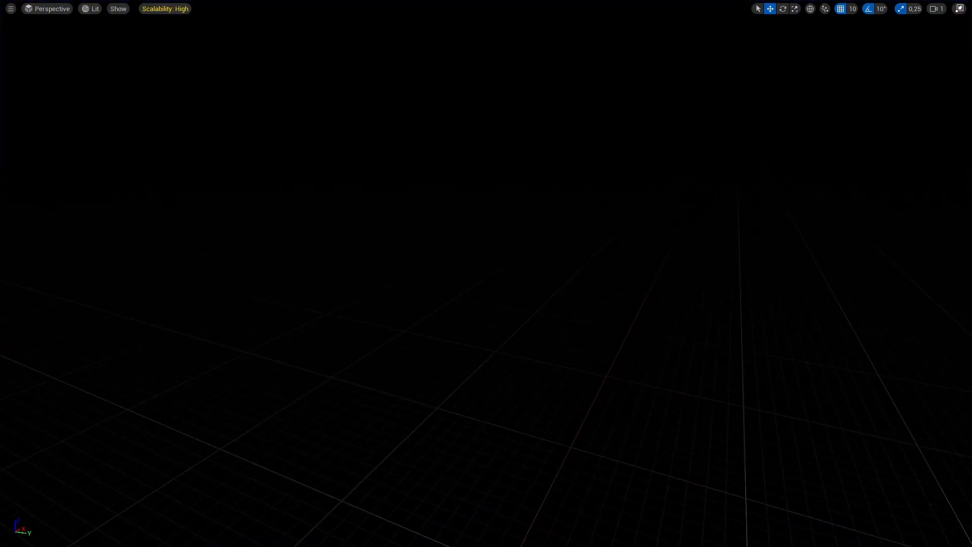
- In FullscreenModeBox's item style, set the Text Color to R 1, G 1, B 1, and compile and save WB_GraphicsSettings
click(423, 21)
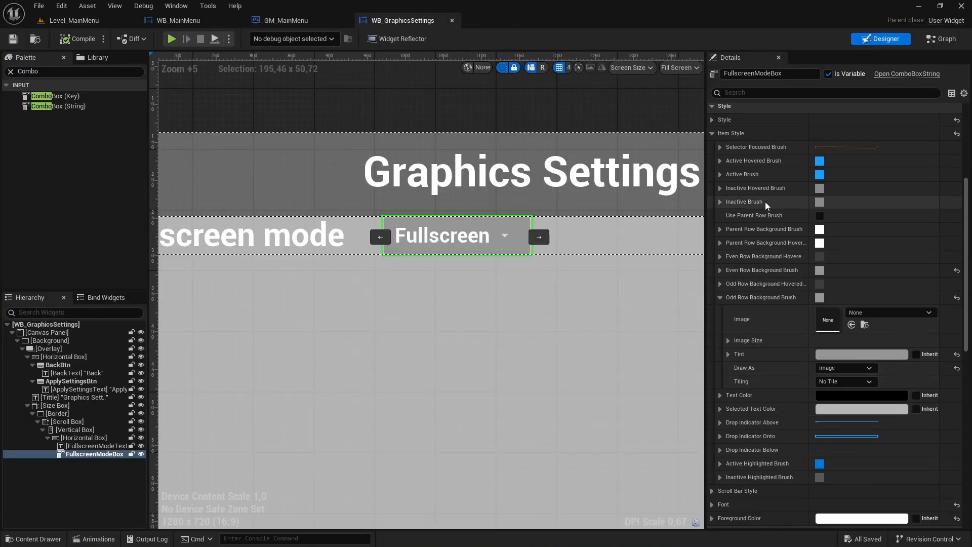
click(719, 299)
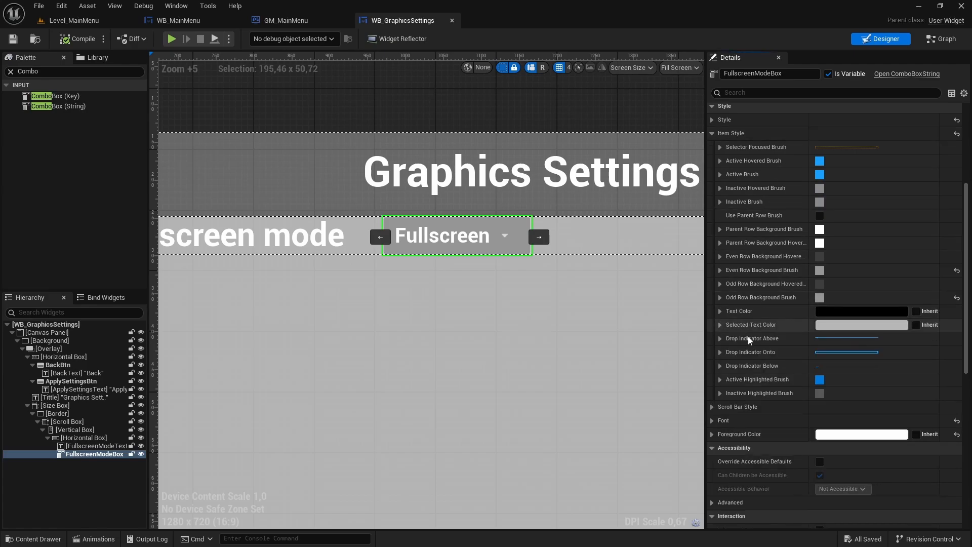
click(832, 313)
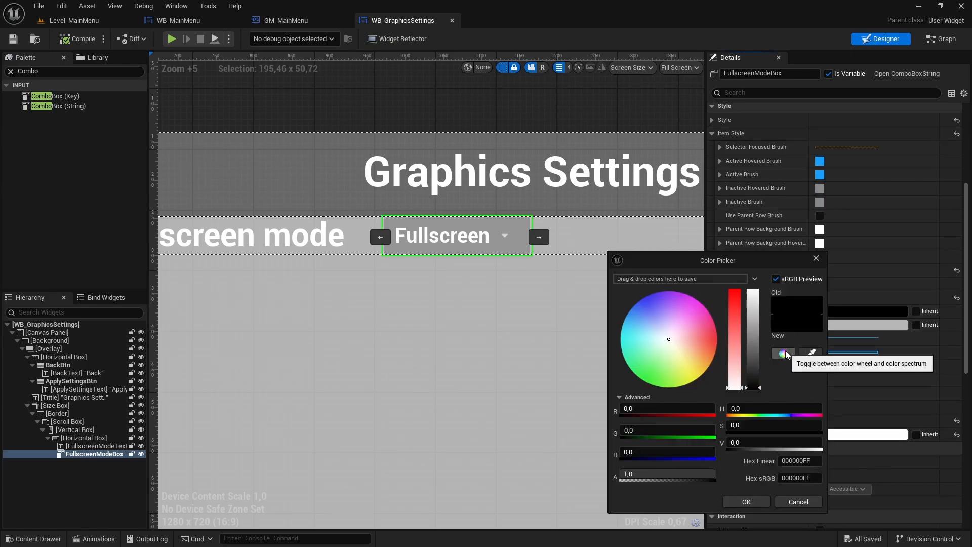
click(674, 407)
text(1)
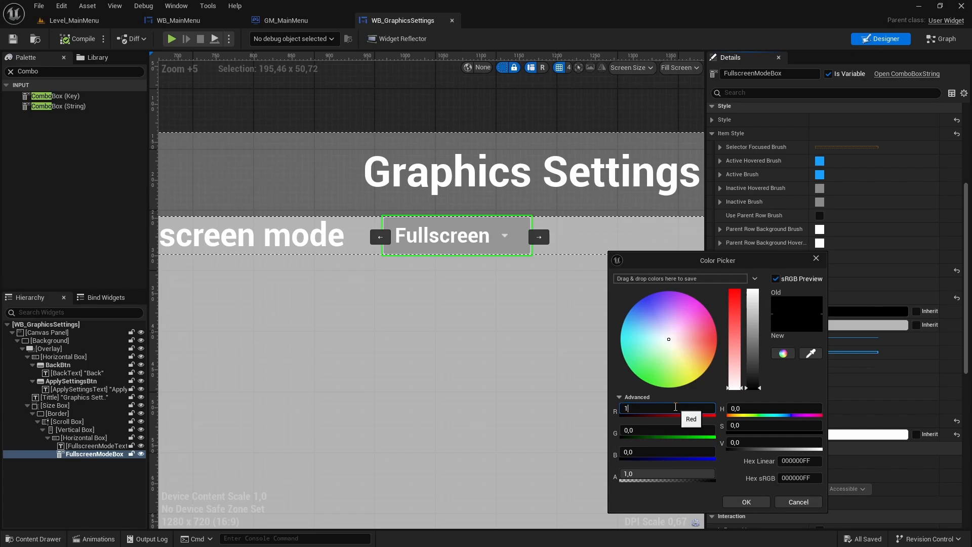
key(Return)
click(662, 428)
text(1)
key(Return)
click(668, 451)
text(1)
key(Return)
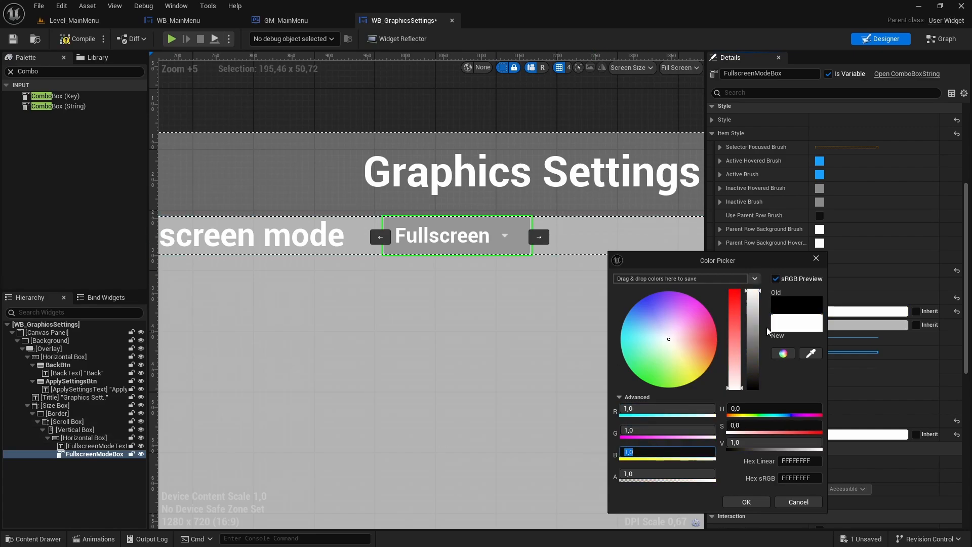
click(747, 502)
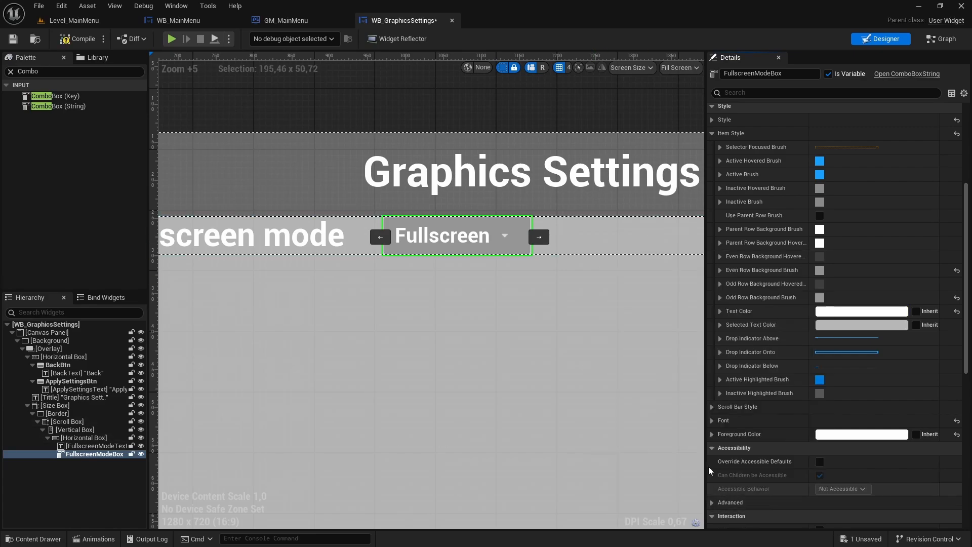
click(85, 42)
click(17, 41)
- Play Level_MainMenu full screen and expand the Fullscreen mode dropdown in the graphics settings
click(71, 19)
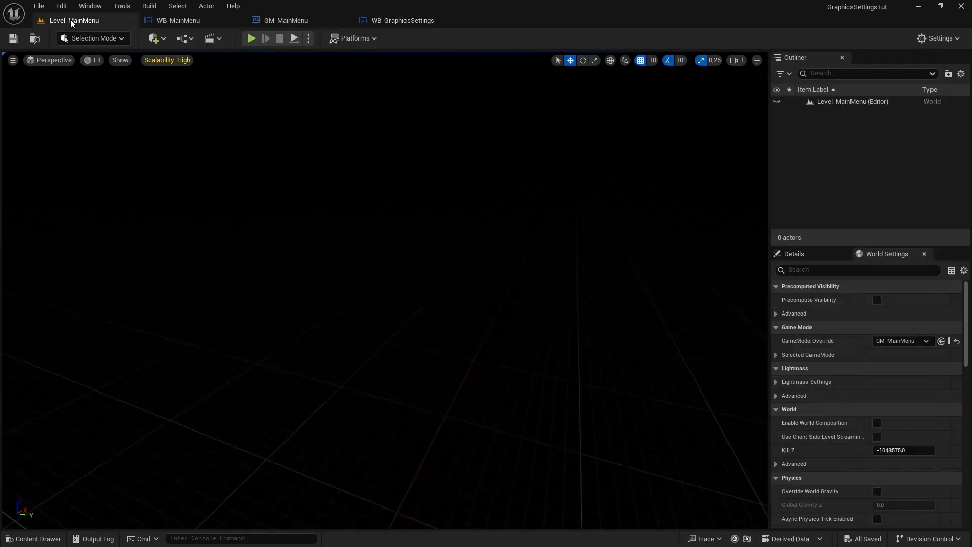
key(F11)
key(alt+p)
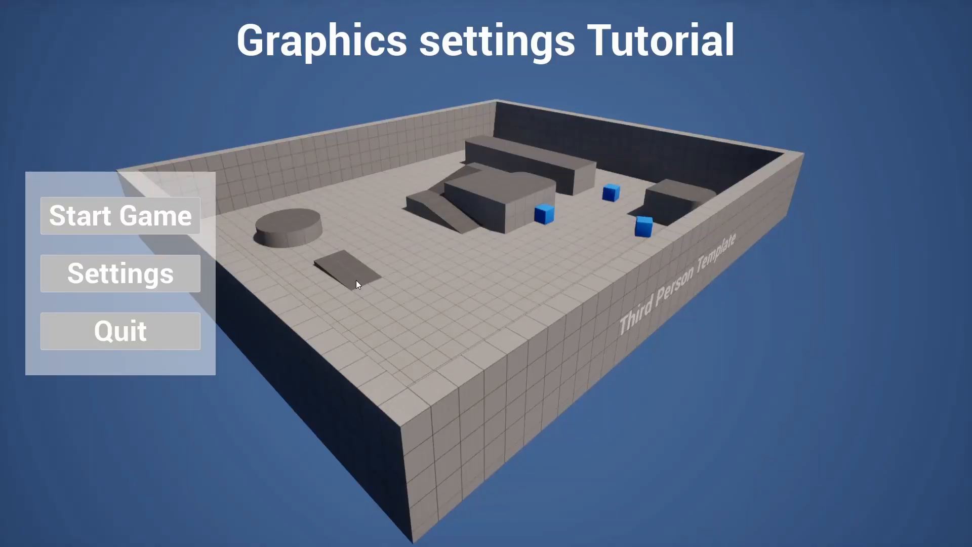
click(147, 270)
click(537, 139)
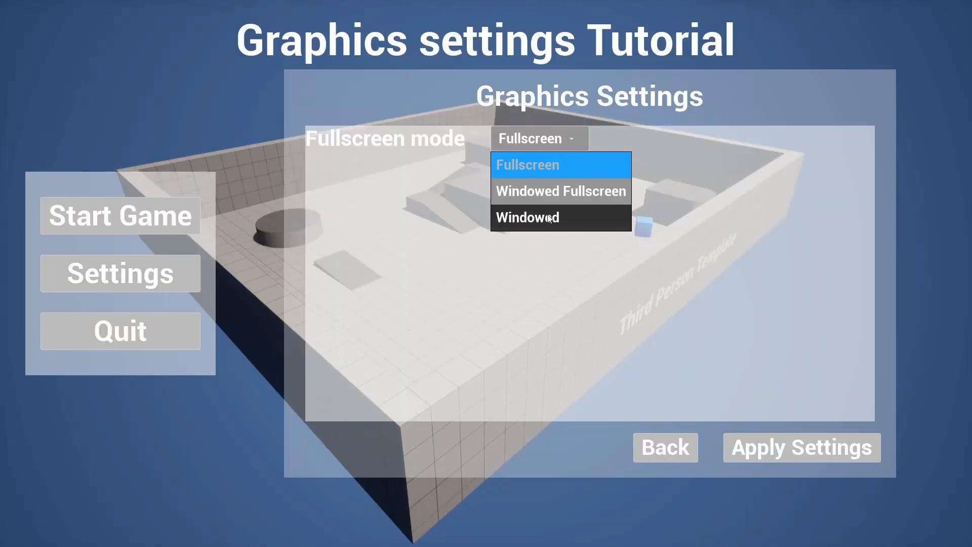
- Test the Fullscreen mode dropdown by switching between Windowed Fullscreen, Windowed and Fullscreen while checking the item text and row colors
click(557, 191)
click(552, 139)
click(547, 218)
click(557, 150)
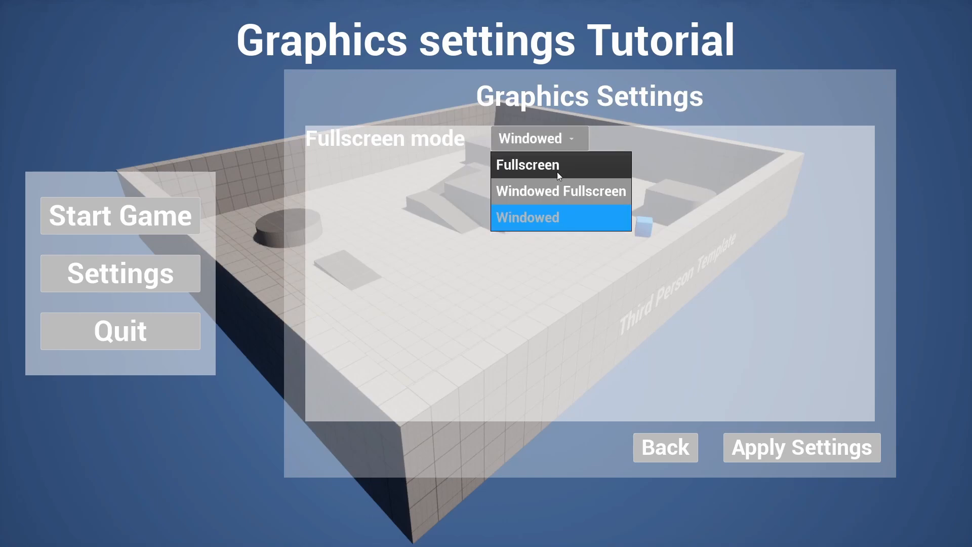
click(557, 165)
click(561, 141)
click(558, 191)
click(562, 140)
click(562, 213)
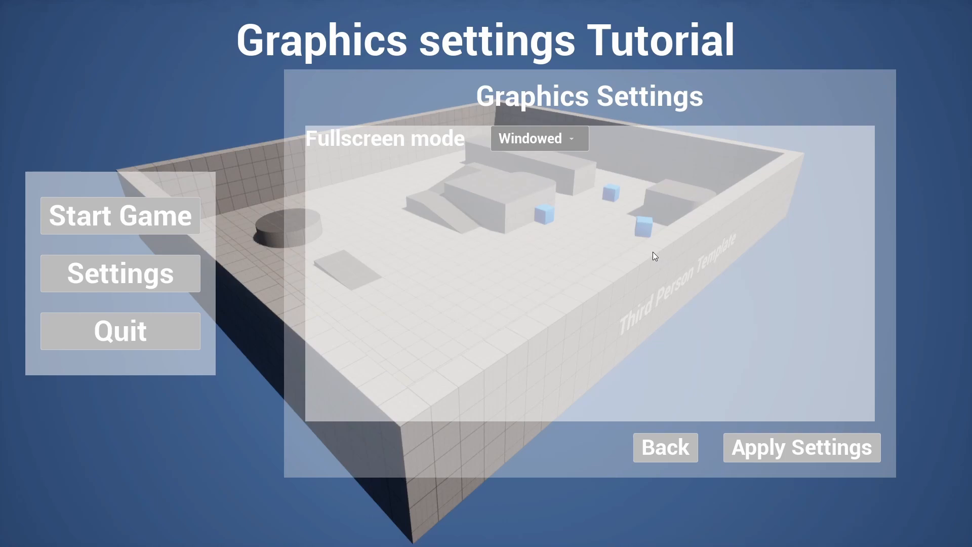
click(559, 138)
click(527, 133)
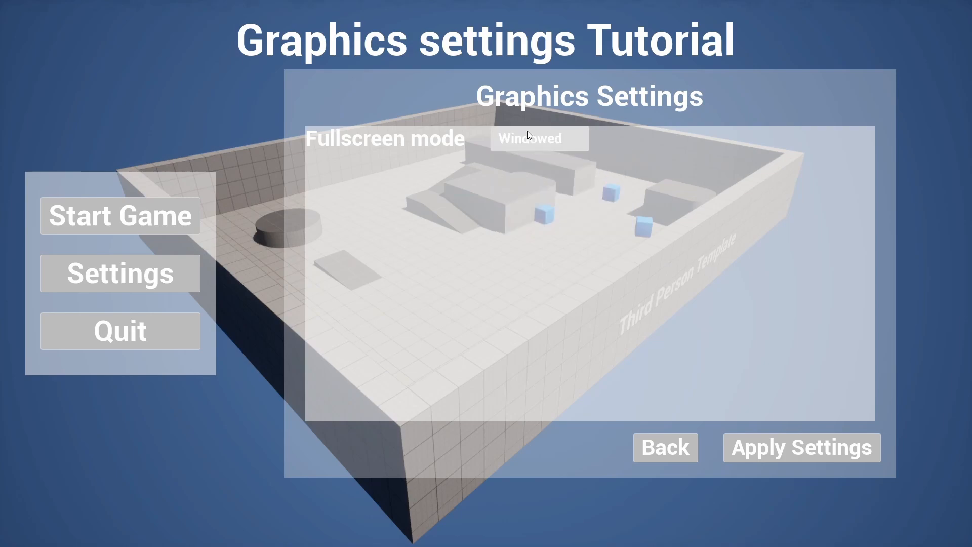
click(537, 139)
click(548, 191)
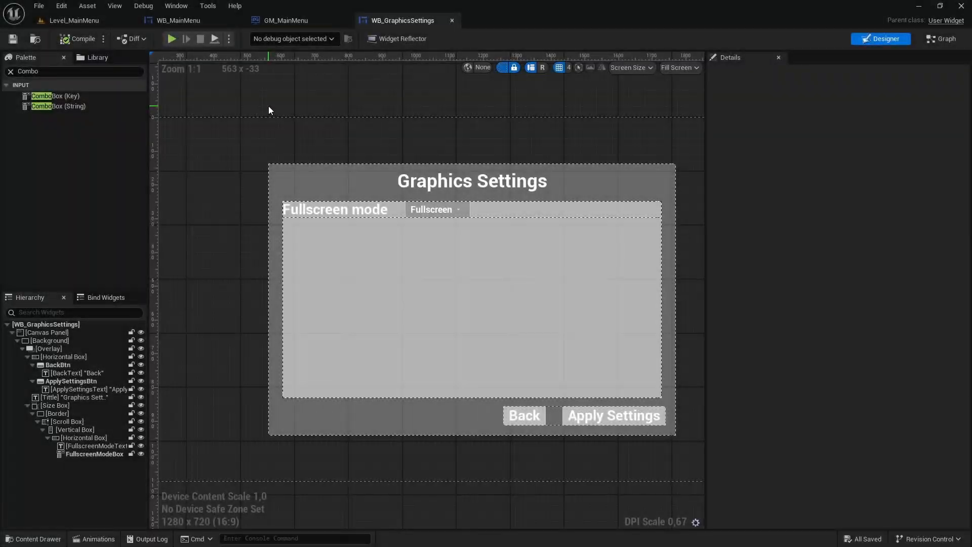
click(91, 437)
click(101, 446)
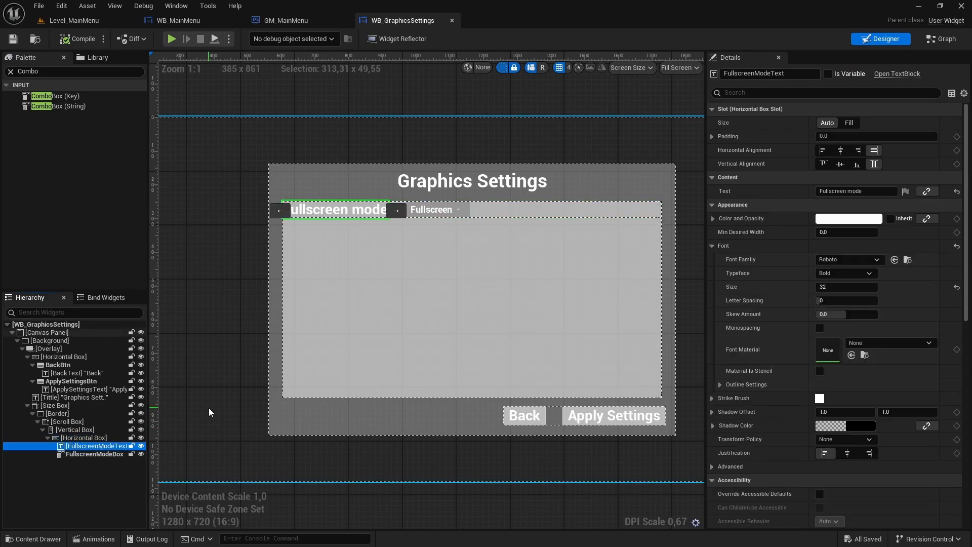
click(93, 454)
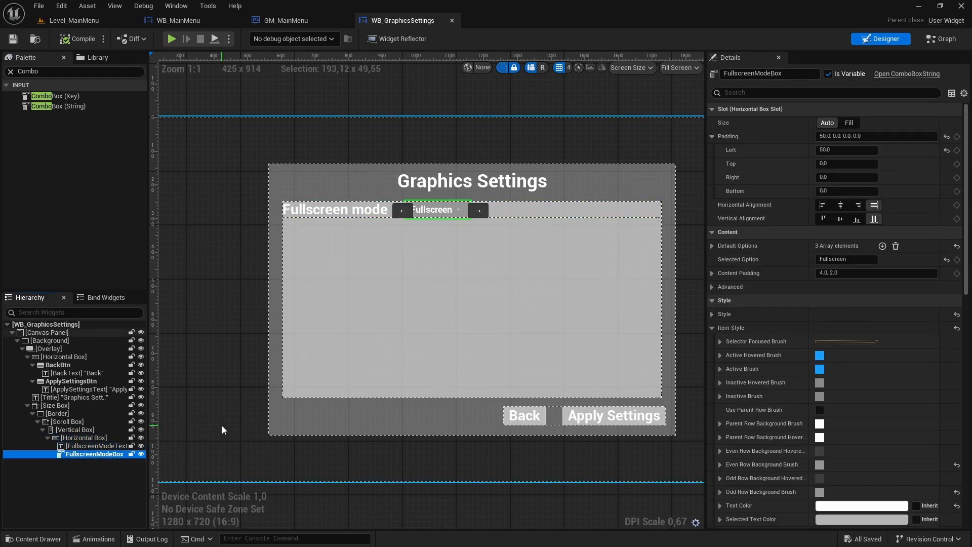
click(78, 437)
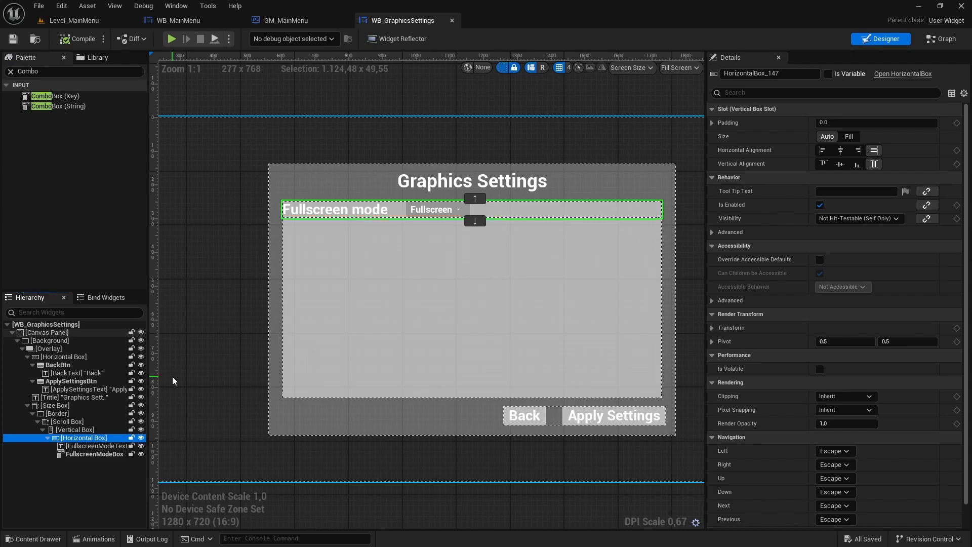
click(309, 93)
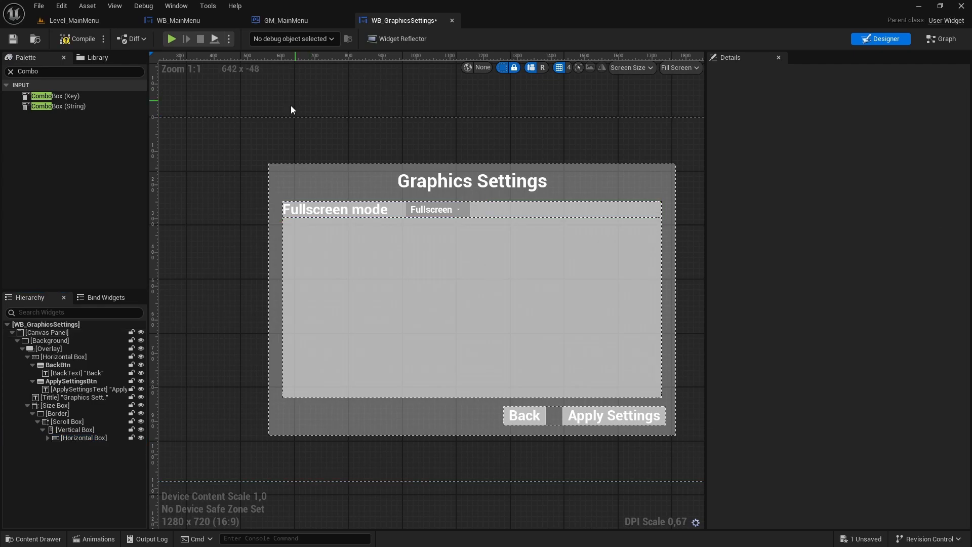
- Set the padding of the Vertical Box inside the Scroll Box to 20 on all sides
click(80, 430)
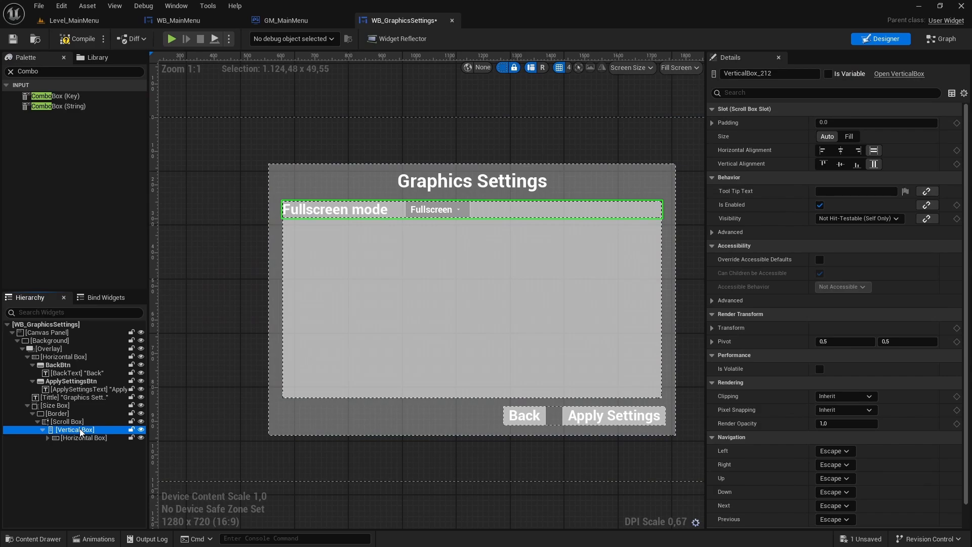
click(831, 122)
text(2)
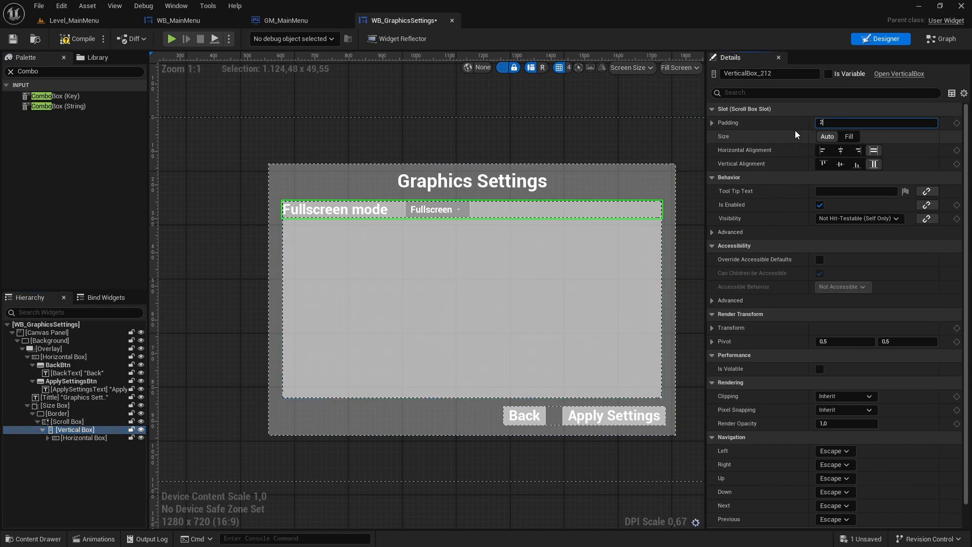
text(0)
key(Return)
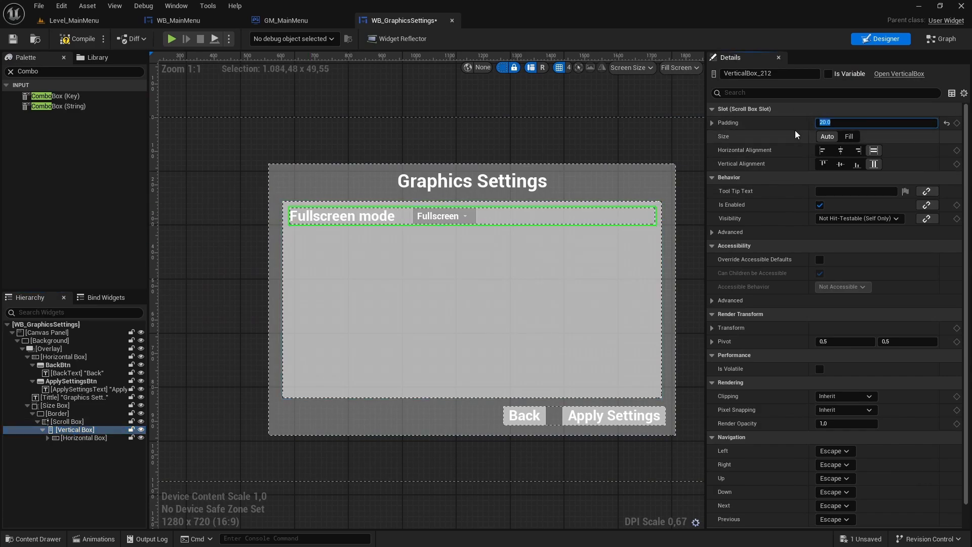
- Set the top and bottom padding of the Horizontal Box holding the Fullscreen mode row to 20, leaving the row selected
click(84, 438)
click(728, 123)
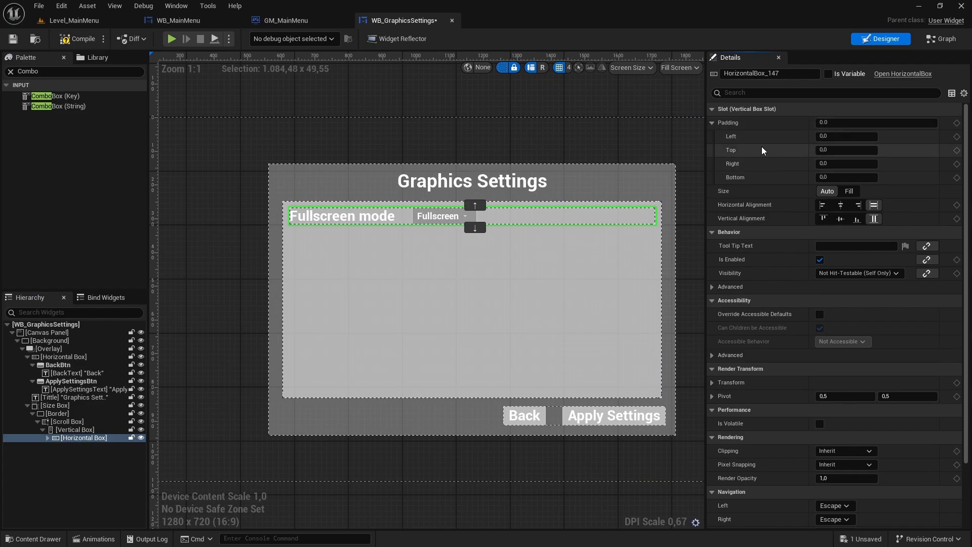
click(843, 150)
key(Return)
click(827, 177)
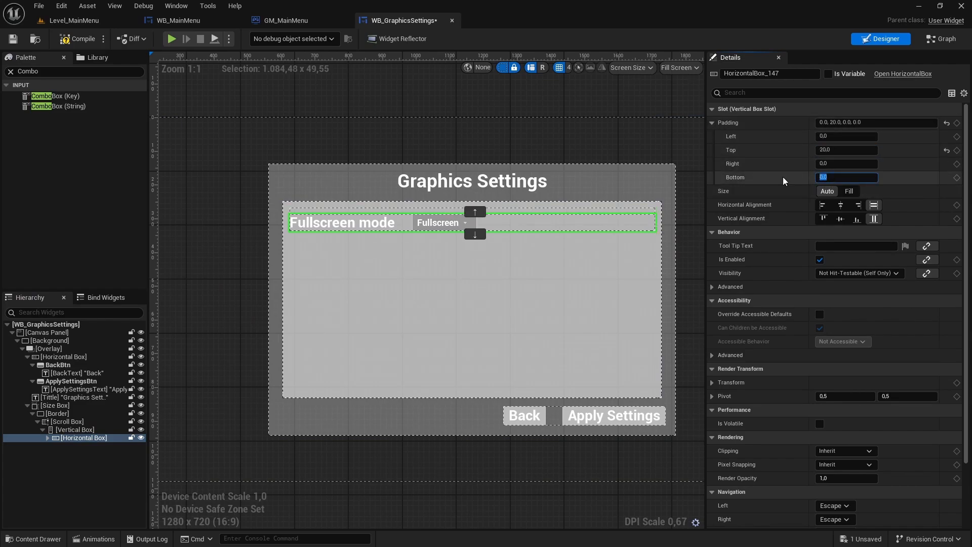
text(20)
key(Return)
click(312, 128)
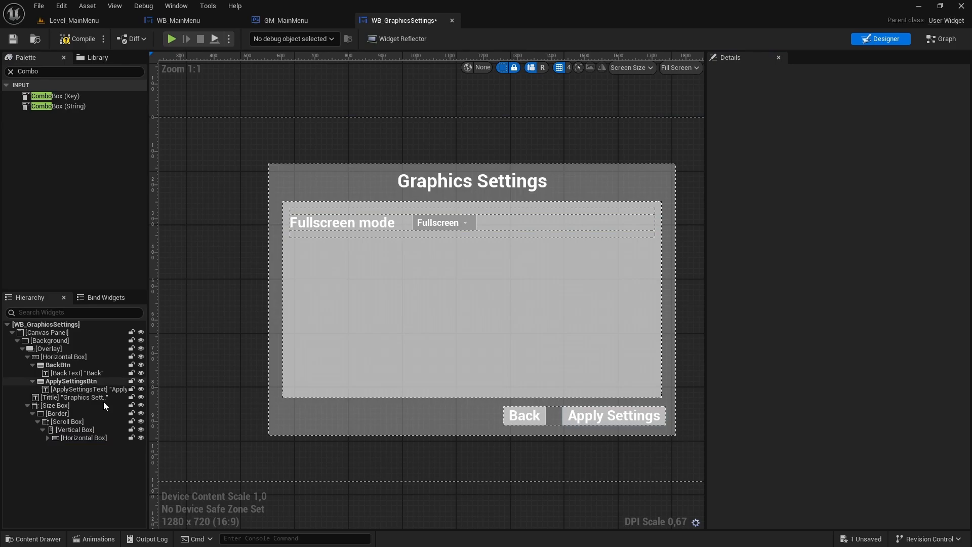
click(85, 437)
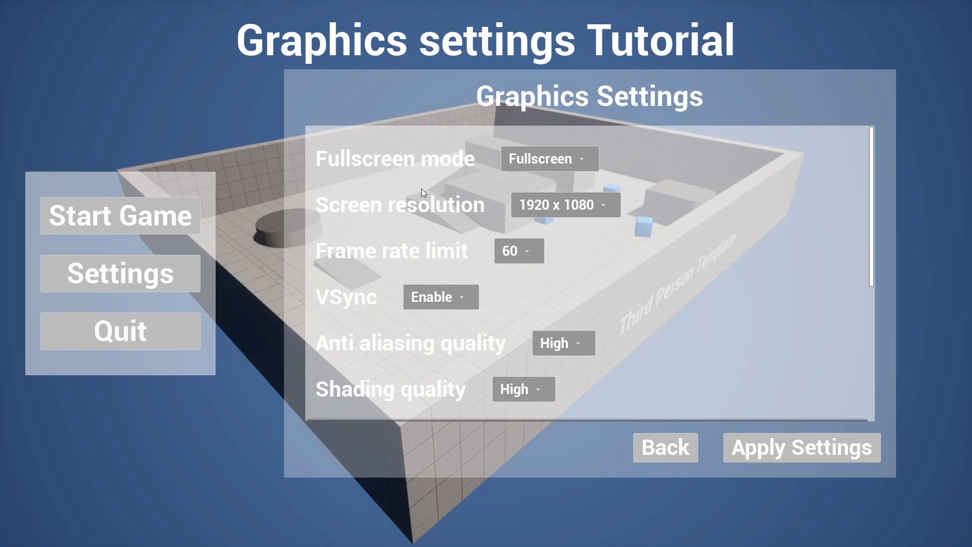
- Review the full list of graphics options in the running menu, from Fullscreen mode down to Visual effects quality
scroll(422, 195, down, 1)
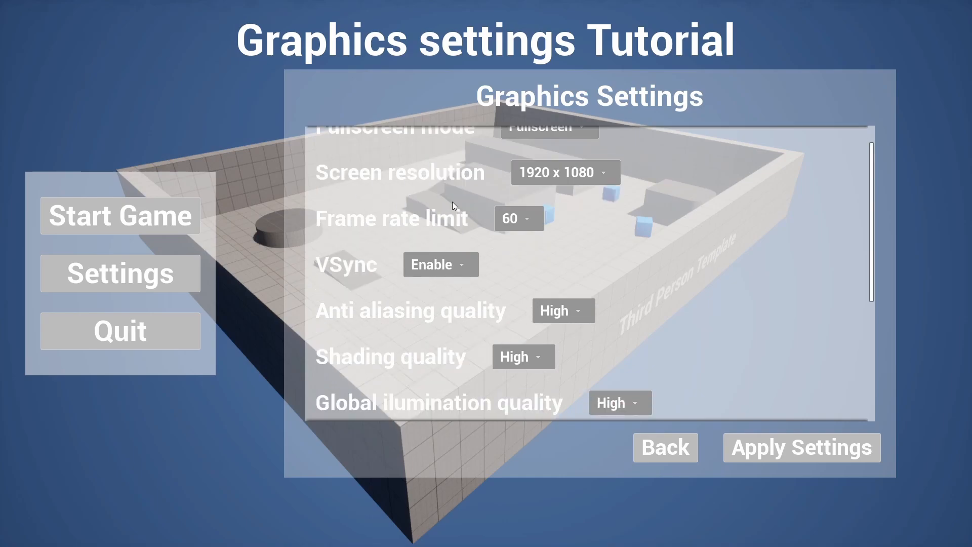
scroll(405, 213, down, 1)
scroll(351, 245, down, 1)
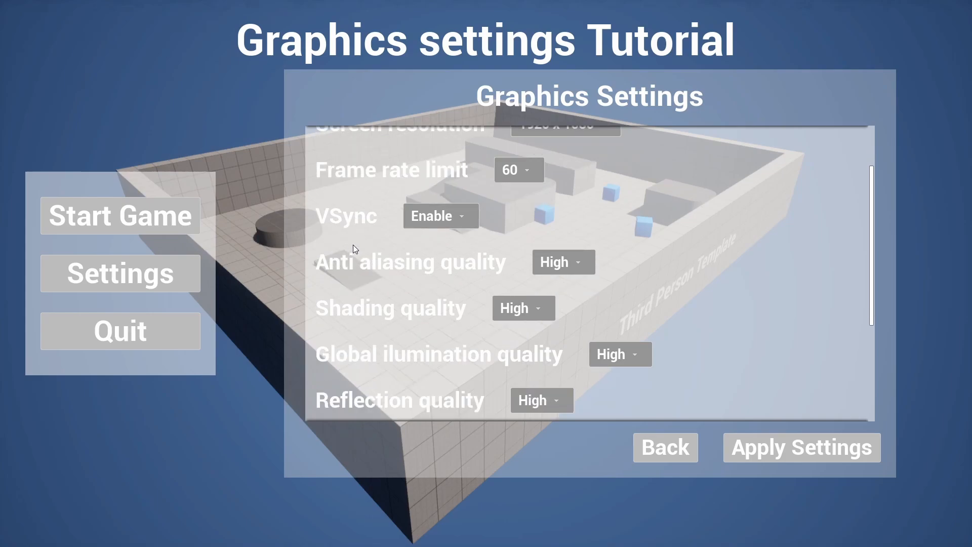
scroll(567, 219, down, 1)
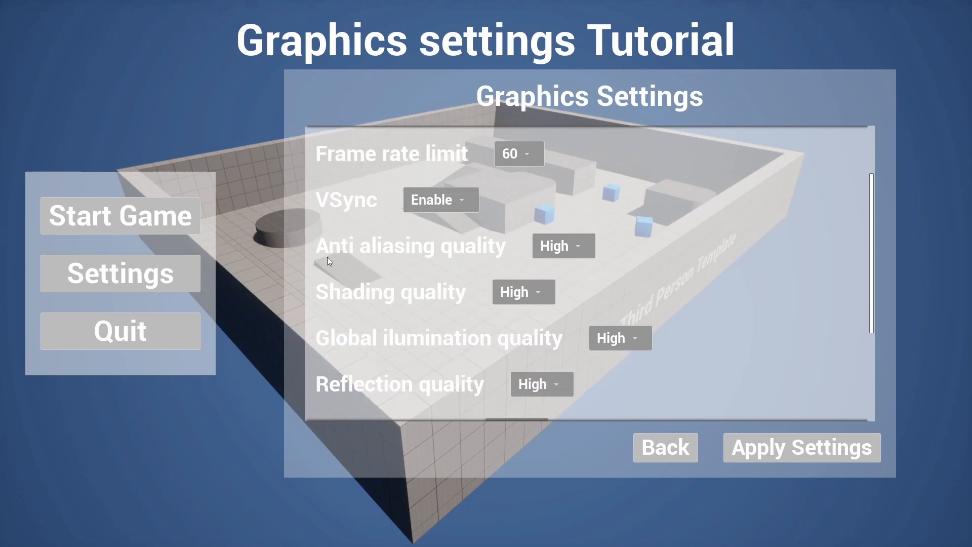
scroll(416, 260, down, 1)
scroll(355, 262, down, 2)
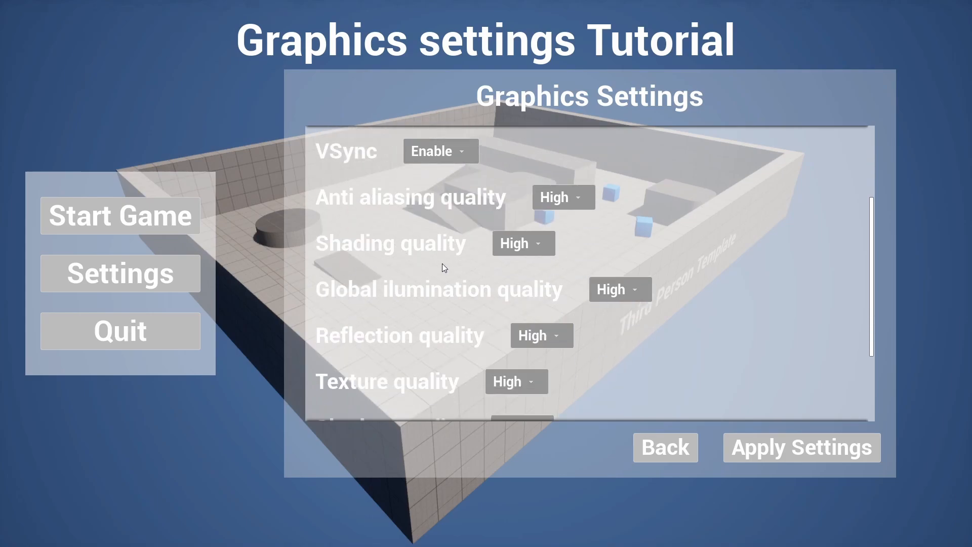
scroll(431, 261, down, 1)
scroll(385, 268, down, 3)
scroll(364, 288, down, 1)
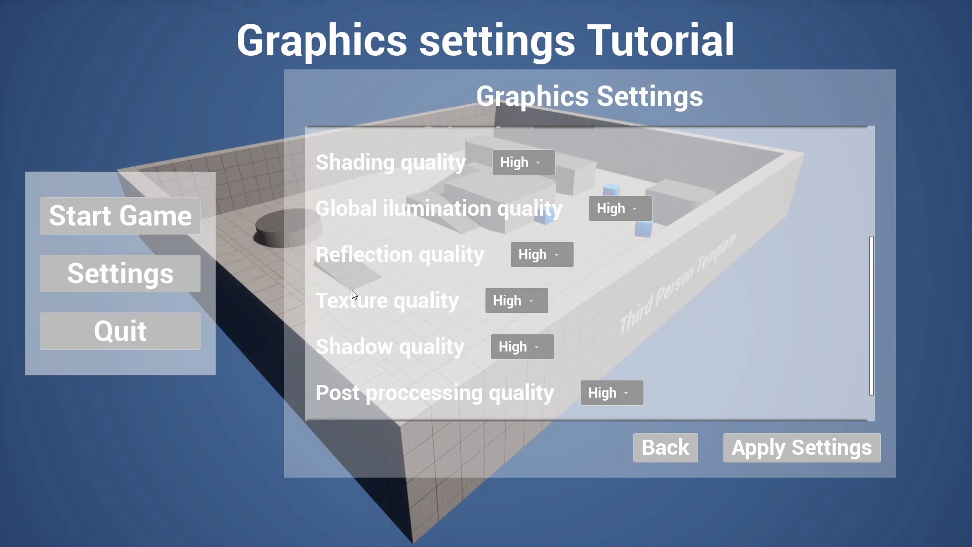
scroll(353, 290, down, 1)
scroll(360, 304, down, 1)
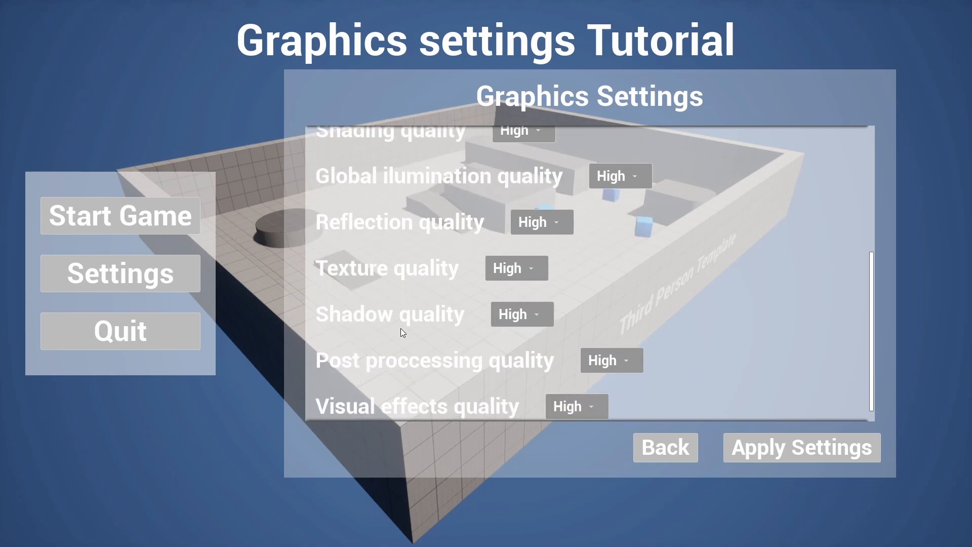
scroll(402, 333, down, 1)
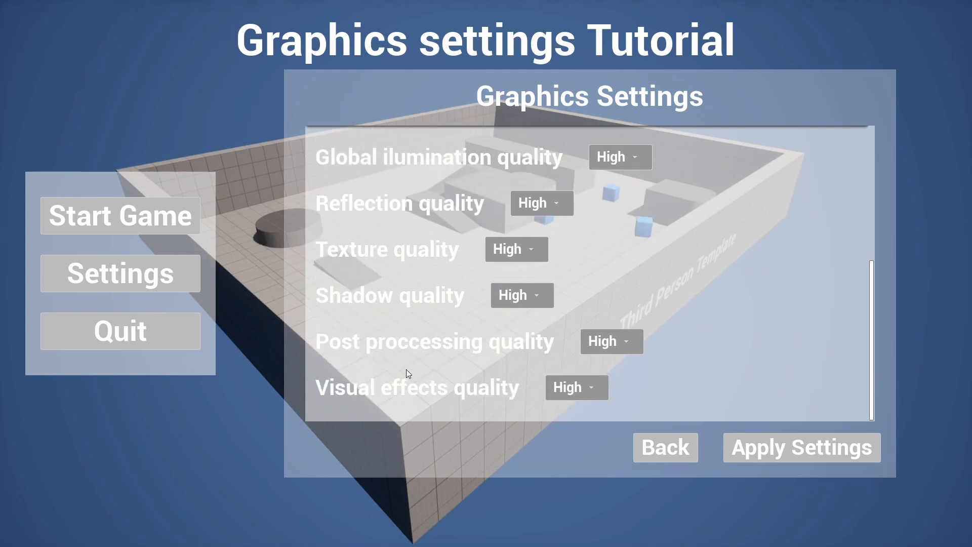